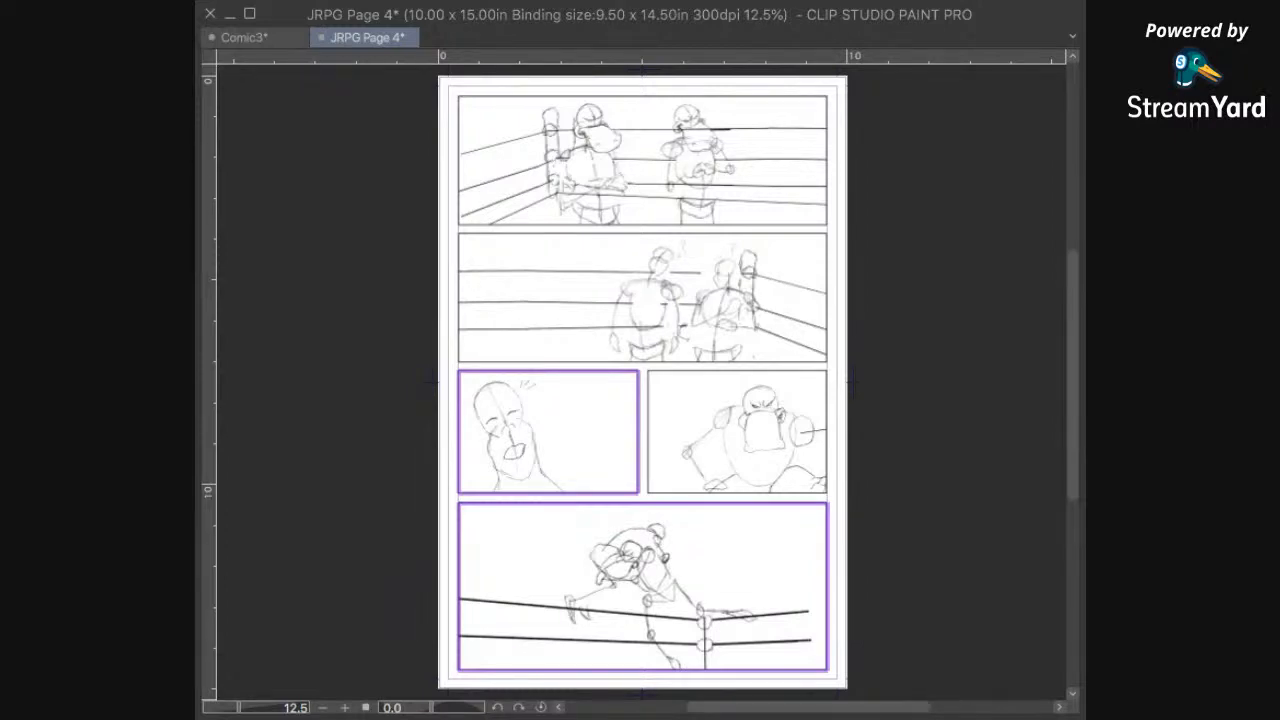
Step: Examine the rough character sketches in the top two boxing-ring panels of the comic page
{"action": "scroll", "coordinate": [696, 292], "scroll_direction": "up", "scroll_amount": 3}
{"action": "left_click_drag", "start_coordinate": [714, 204], "coordinate": [723, 575]}
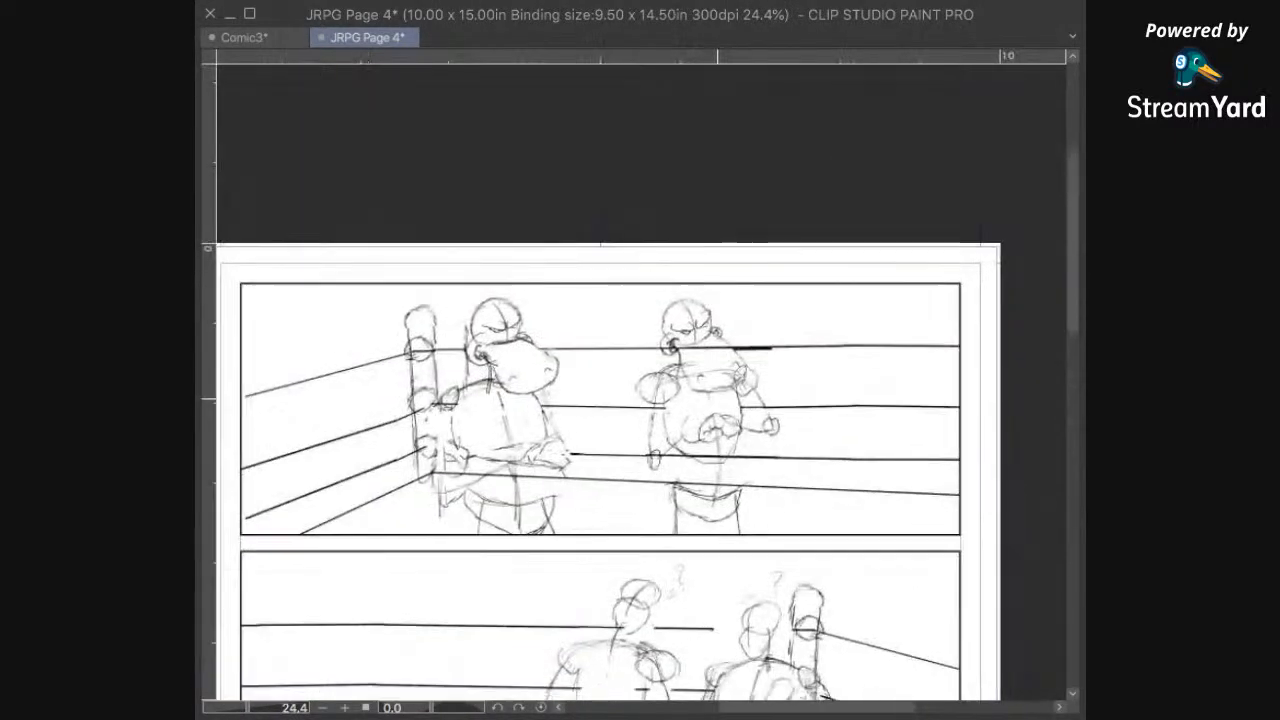
{"action": "left_click_drag", "start_coordinate": [731, 421], "coordinate": [731, 334]}
{"action": "scroll", "coordinate": [726, 337], "scroll_direction": "up", "scroll_amount": 2}
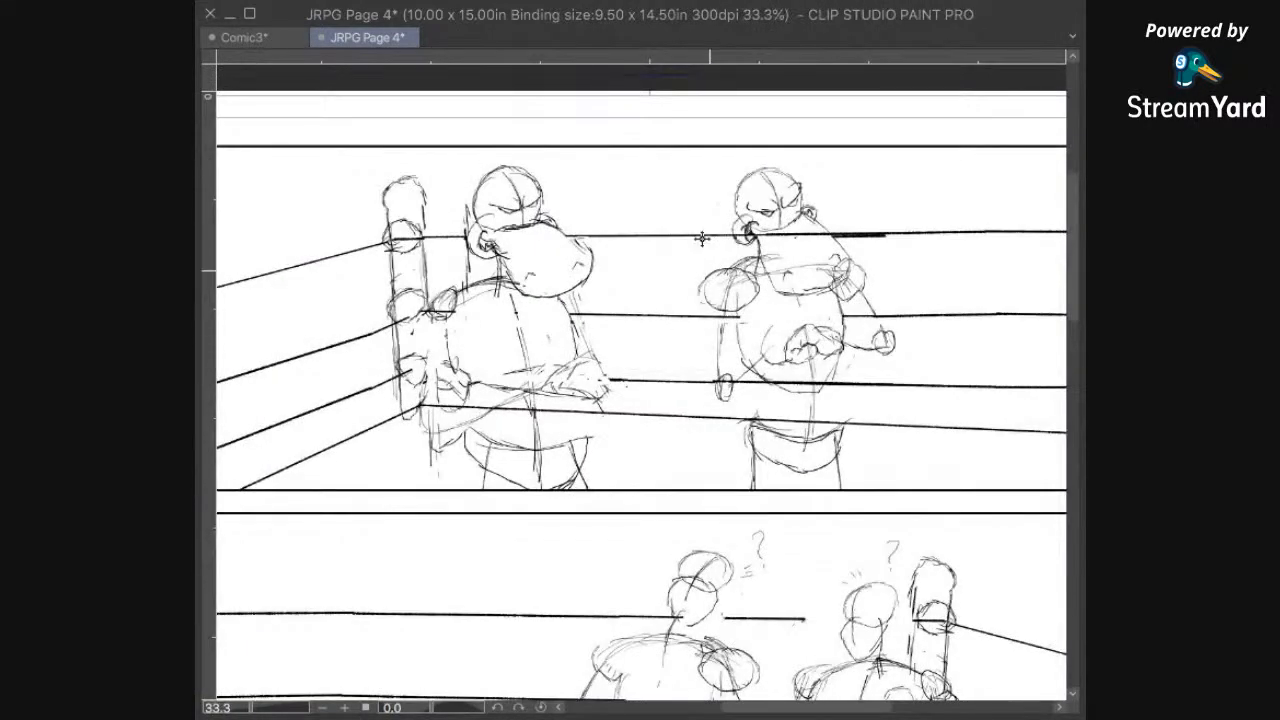
{"action": "scroll", "coordinate": [521, 213], "scroll_direction": "up", "scroll_amount": 1}
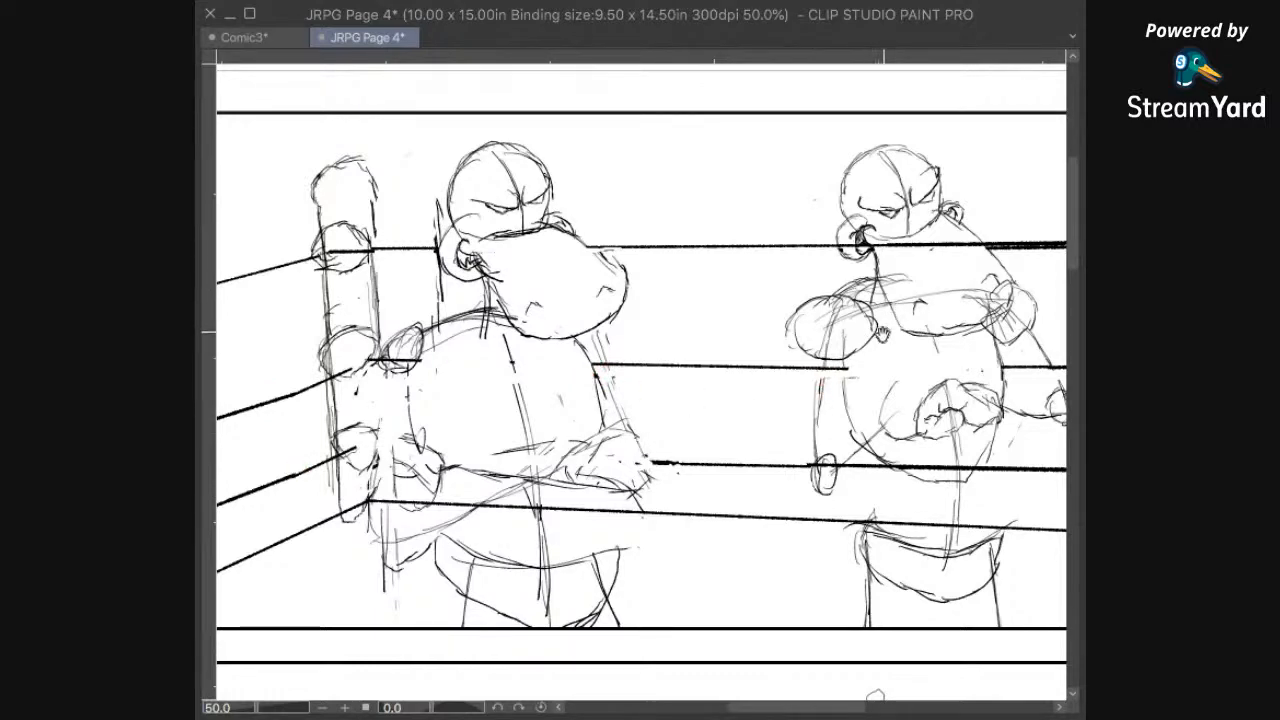
{"action": "left_click_drag", "start_coordinate": [911, 355], "coordinate": [845, 410]}
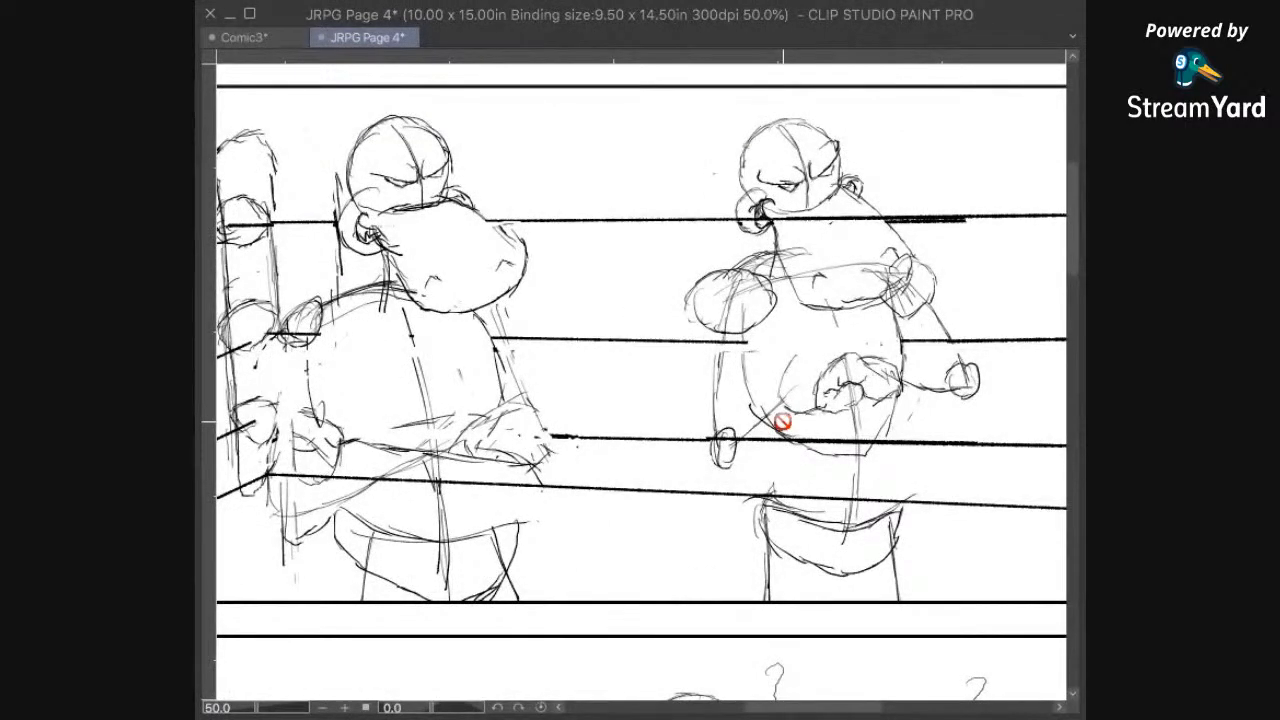
{"action": "left_click_drag", "start_coordinate": [868, 297], "coordinate": [827, 363]}
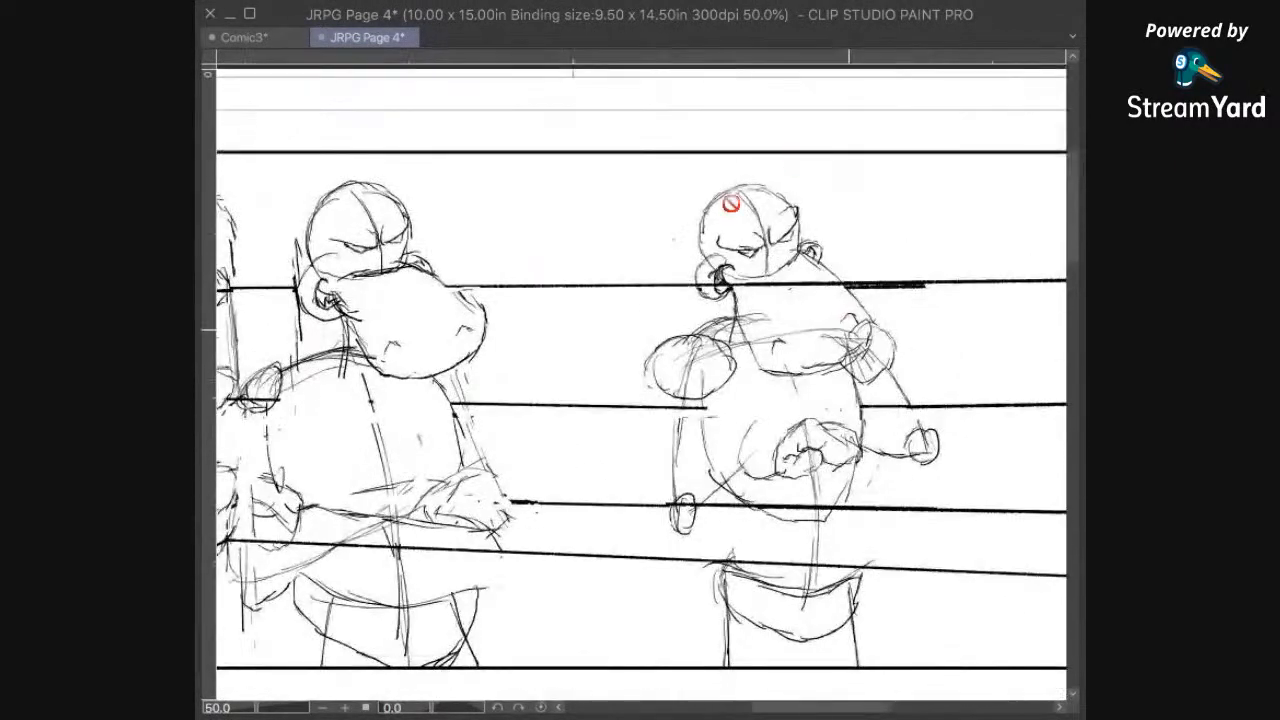
{"action": "left_click_drag", "start_coordinate": [484, 595], "coordinate": [675, 543]}
{"action": "scroll", "coordinate": [690, 476], "scroll_direction": "down", "scroll_amount": 3}
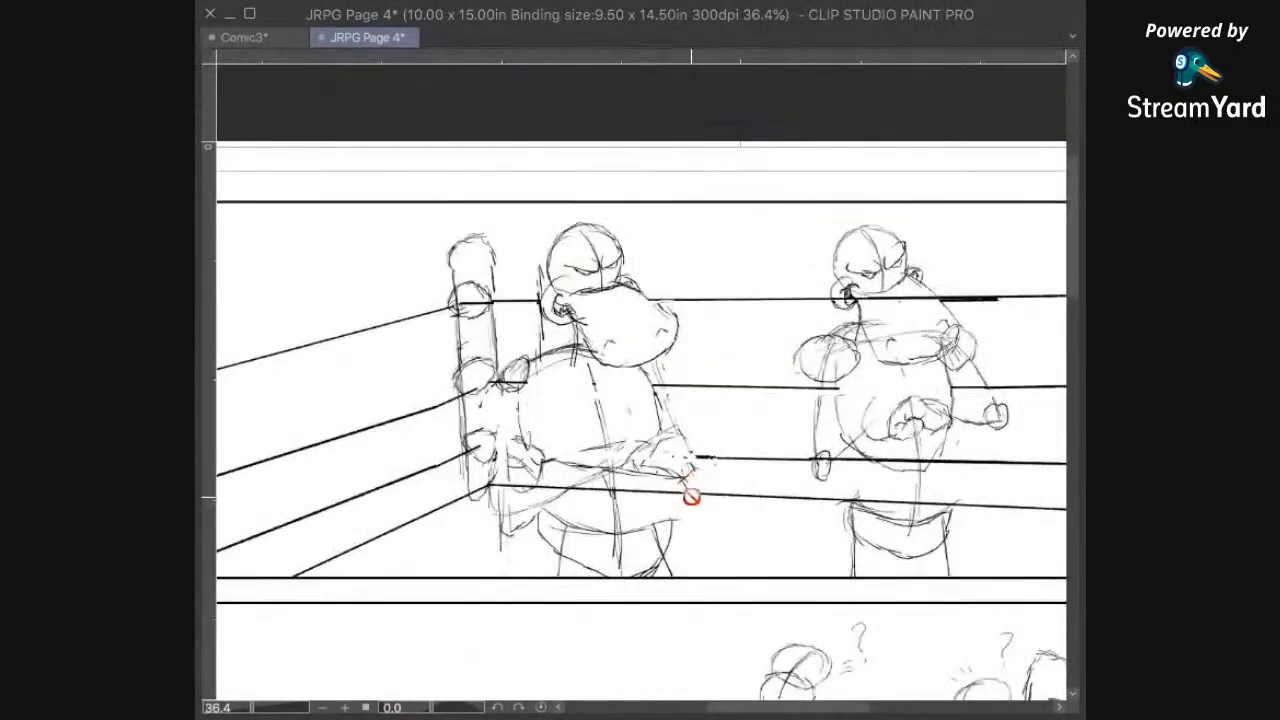
{"action": "left_click_drag", "start_coordinate": [826, 492], "coordinate": [635, 63]}
{"action": "left_click_drag", "start_coordinate": [779, 433], "coordinate": [764, 391]}
{"action": "scroll", "coordinate": [771, 437], "scroll_direction": "up", "scroll_amount": 2}
{"action": "left_click_drag", "start_coordinate": [770, 467], "coordinate": [737, 438]}
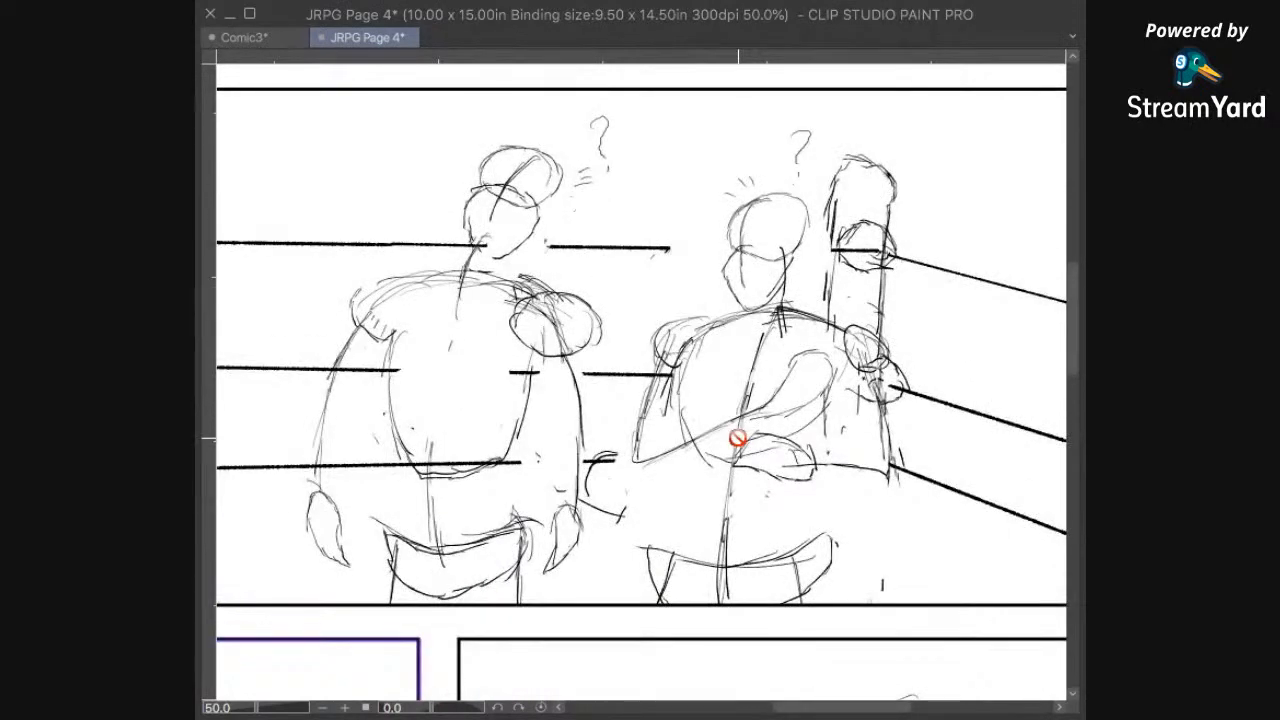
Step: Examine the rough sketches in the laughing-face, angry-hippo and ring-corner panels lower on the page
{"action": "left_click_drag", "start_coordinate": [404, 697], "coordinate": [865, 92]}
{"action": "left_click_drag", "start_coordinate": [514, 488], "coordinate": [758, 427]}
{"action": "left_click_drag", "start_coordinate": [833, 259], "coordinate": [730, 457]}
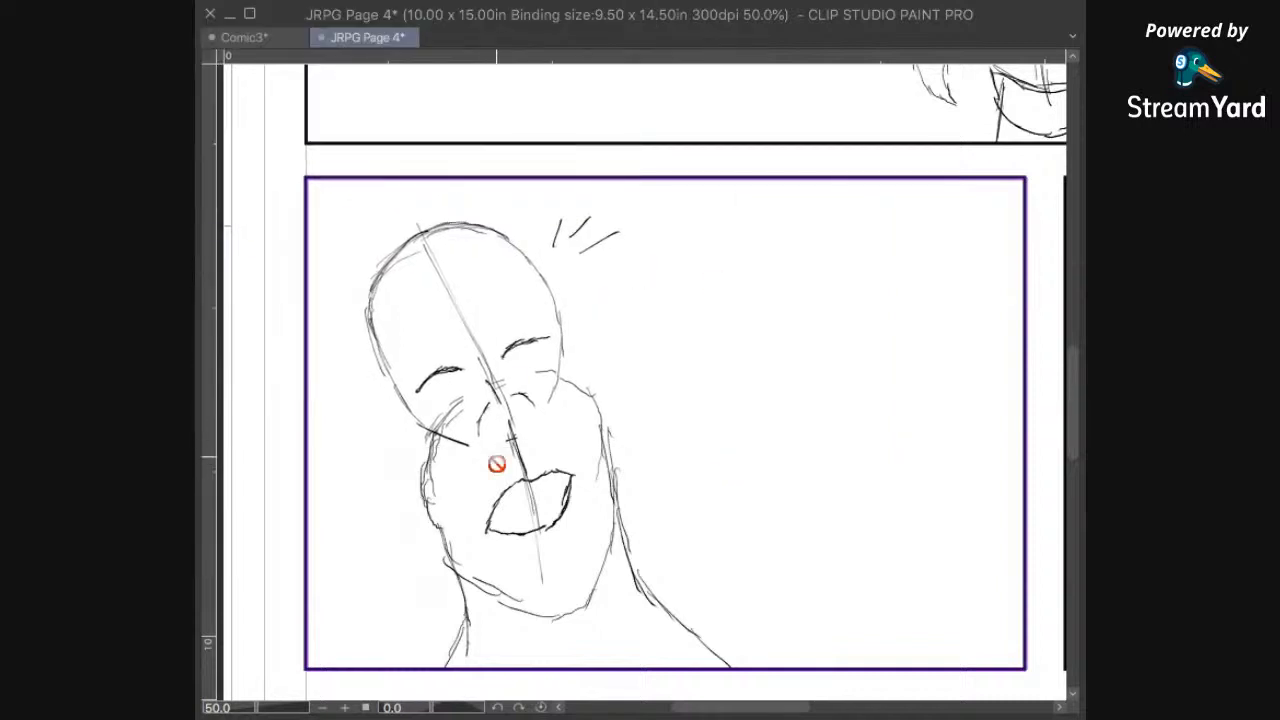
{"action": "left_click_drag", "start_coordinate": [905, 428], "coordinate": [778, 341]}
{"action": "left_click_drag", "start_coordinate": [874, 443], "coordinate": [827, 471]}
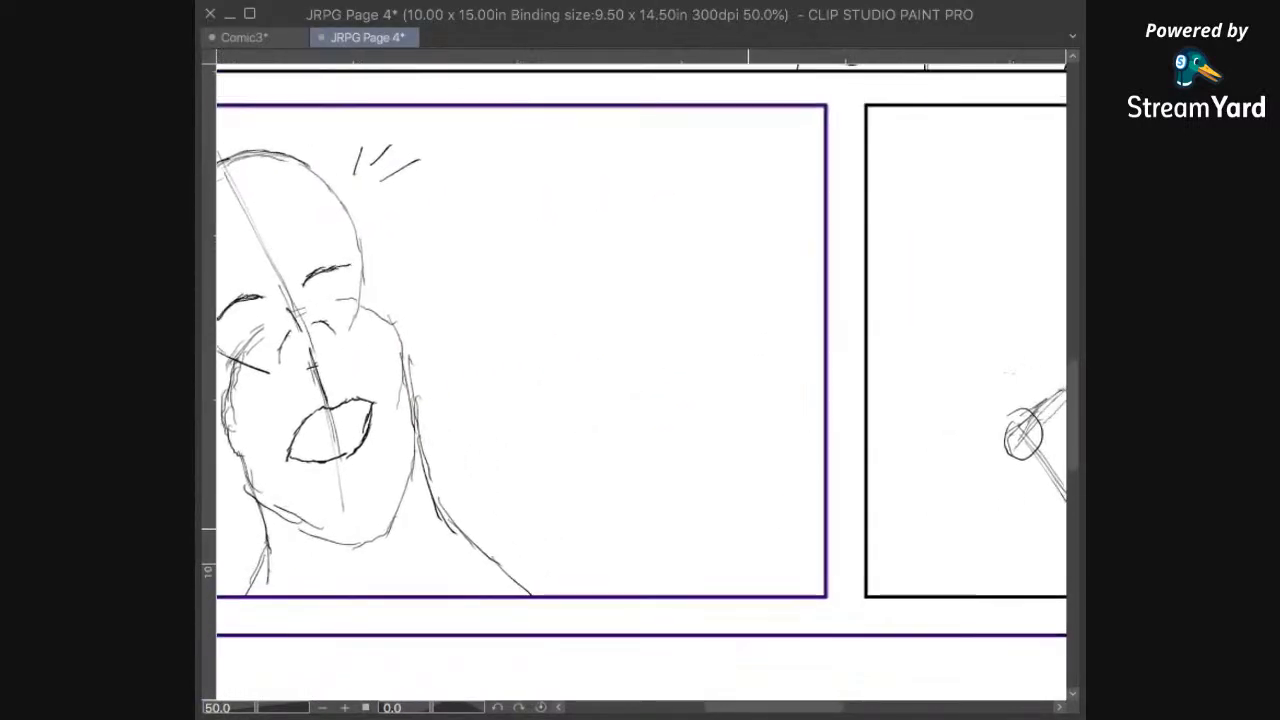
{"action": "left_click_drag", "start_coordinate": [694, 529], "coordinate": [783, 560]}
{"action": "left_click_drag", "start_coordinate": [1002, 547], "coordinate": [704, 497]}
{"action": "left_click_drag", "start_coordinate": [958, 442], "coordinate": [608, 631]}
{"action": "left_click_drag", "start_coordinate": [804, 526], "coordinate": [731, 411]}
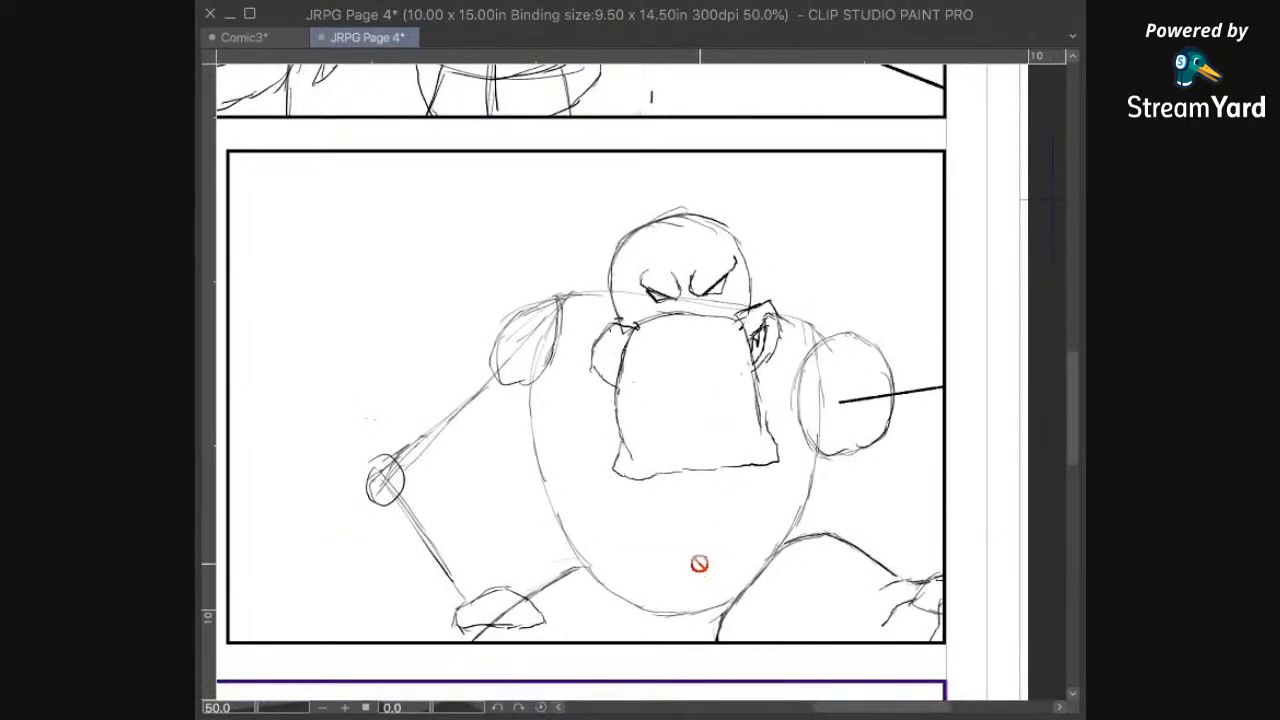
{"action": "left_click_drag", "start_coordinate": [568, 612], "coordinate": [760, 250]}
{"action": "left_click_drag", "start_coordinate": [551, 630], "coordinate": [751, 445]}
{"action": "scroll", "coordinate": [771, 471], "scroll_direction": "down", "scroll_amount": 2}
{"action": "scroll", "coordinate": [771, 471], "scroll_direction": "down", "scroll_amount": 1}
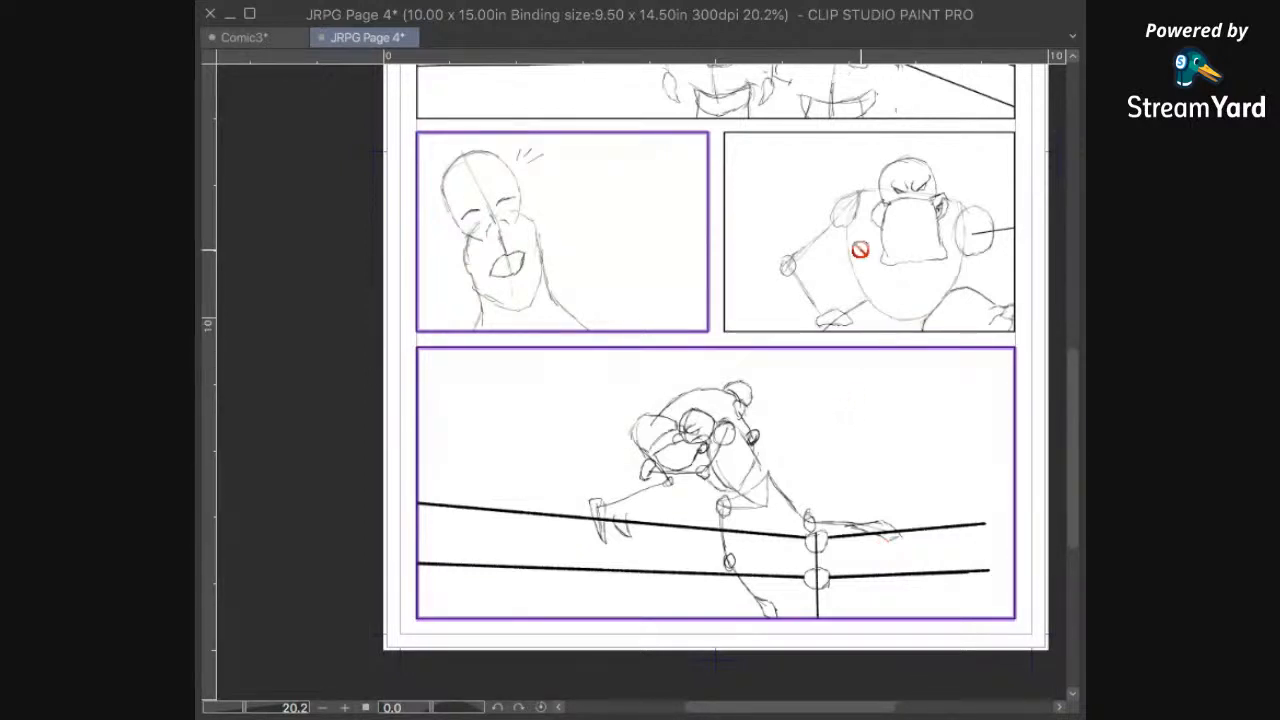
Step: Make the top panel's frame active and fade its rough sketch to a light grey
{"action": "scroll", "coordinate": [800, 376], "scroll_direction": "up", "scroll_amount": 5}
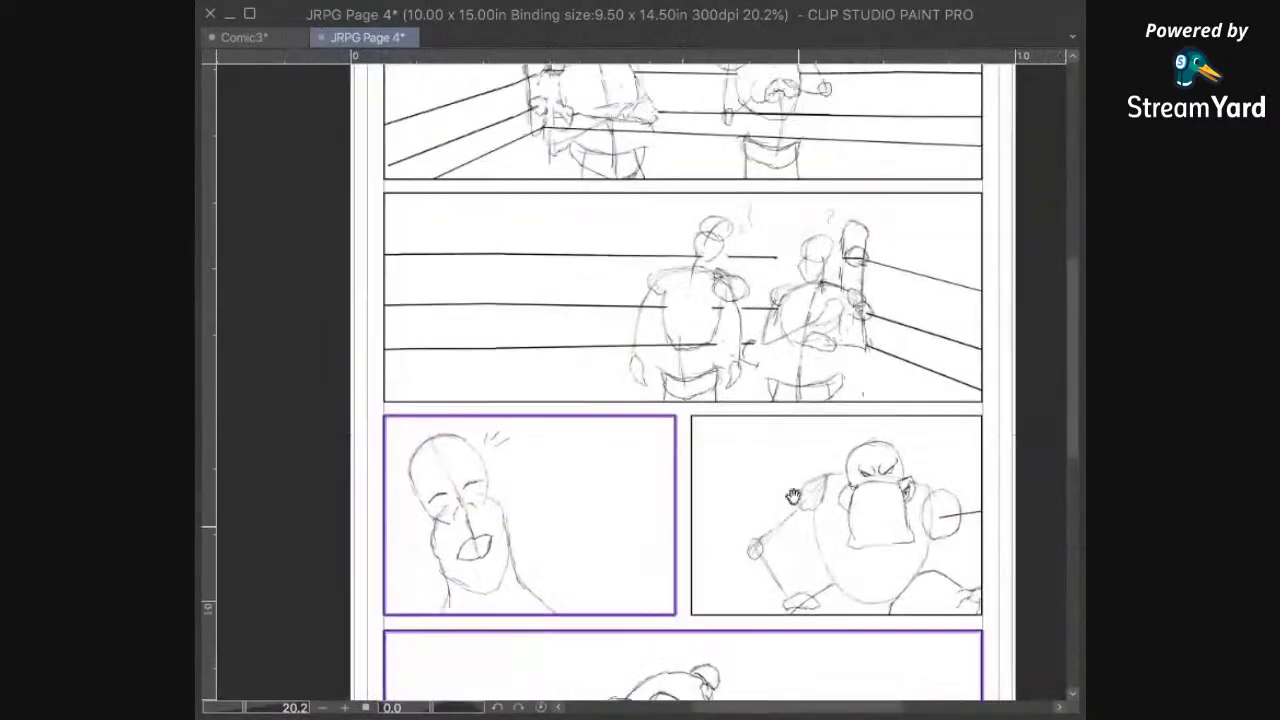
{"action": "scroll", "coordinate": [792, 310], "scroll_direction": "up", "scroll_amount": 3}
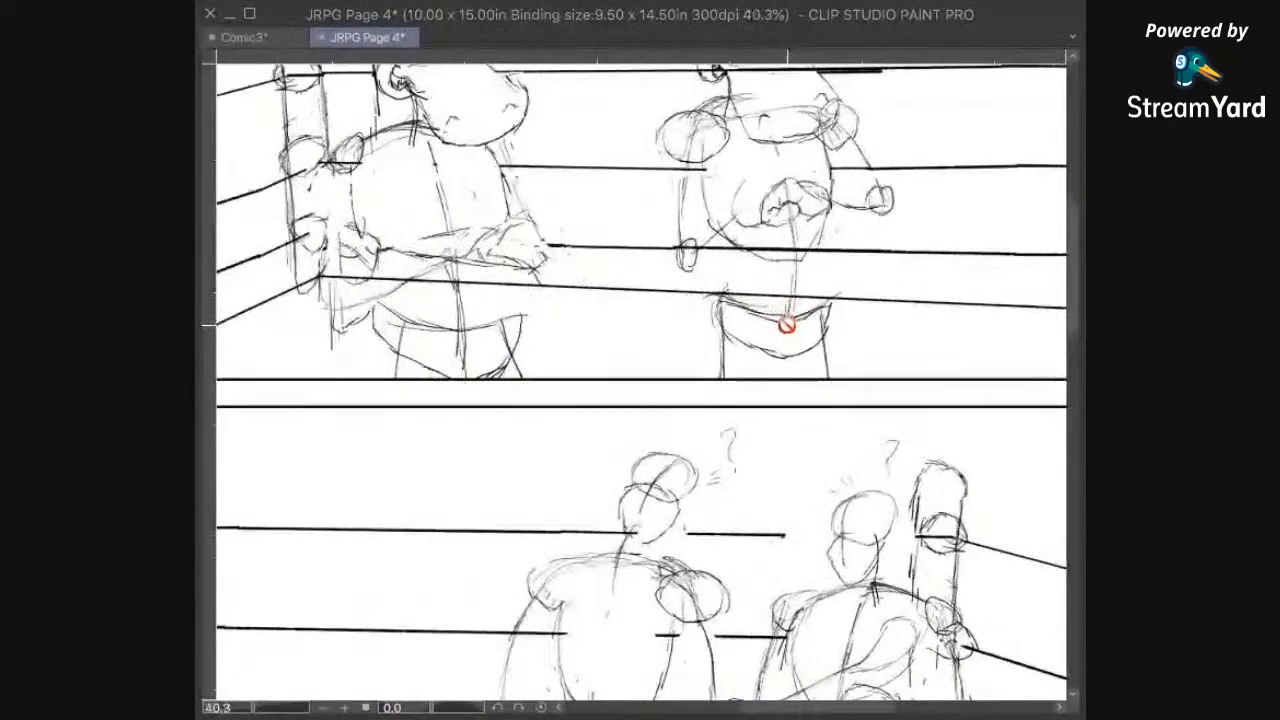
{"action": "left_click_drag", "start_coordinate": [690, 248], "coordinate": [811, 397]}
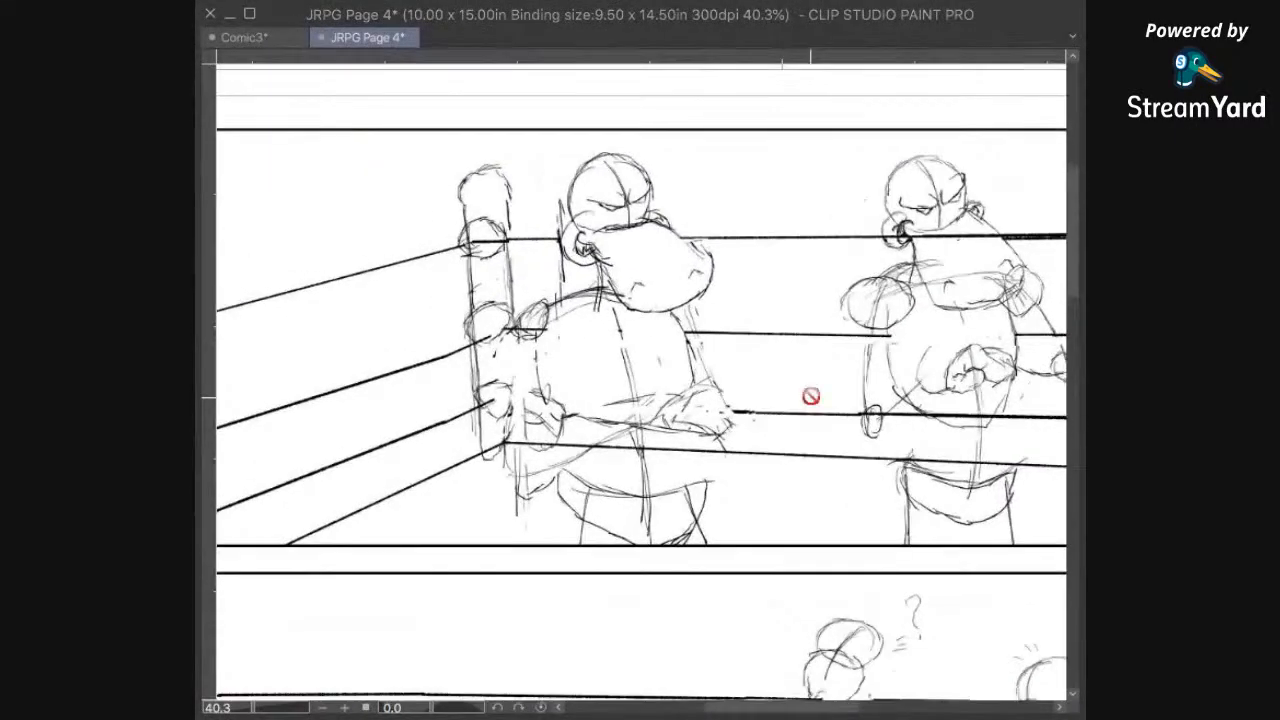
{"action": "scroll", "coordinate": [811, 397], "scroll_direction": "up", "scroll_amount": 3}
{"action": "left_click_drag", "start_coordinate": [752, 291], "coordinate": [774, 282]}
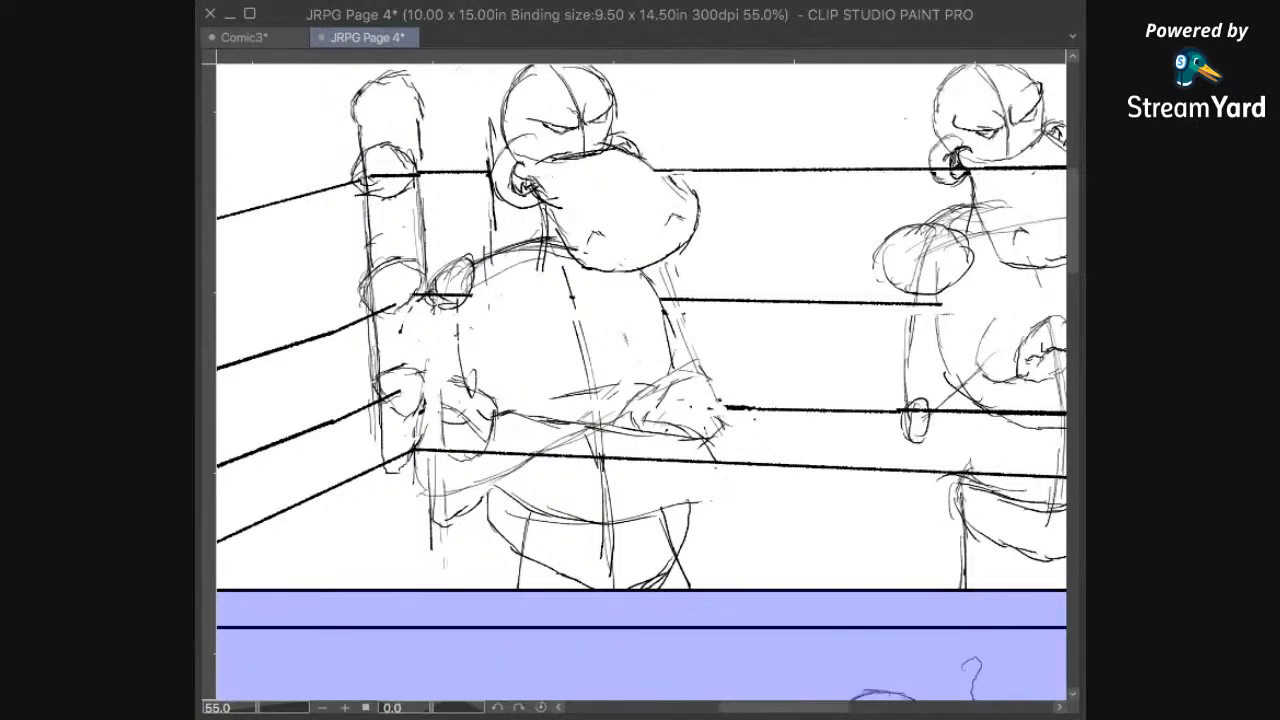
{"action": "scroll", "coordinate": [834, 430], "scroll_direction": "down", "scroll_amount": 3}
{"action": "left_click_drag", "start_coordinate": [790, 405], "coordinate": [831, 382]}
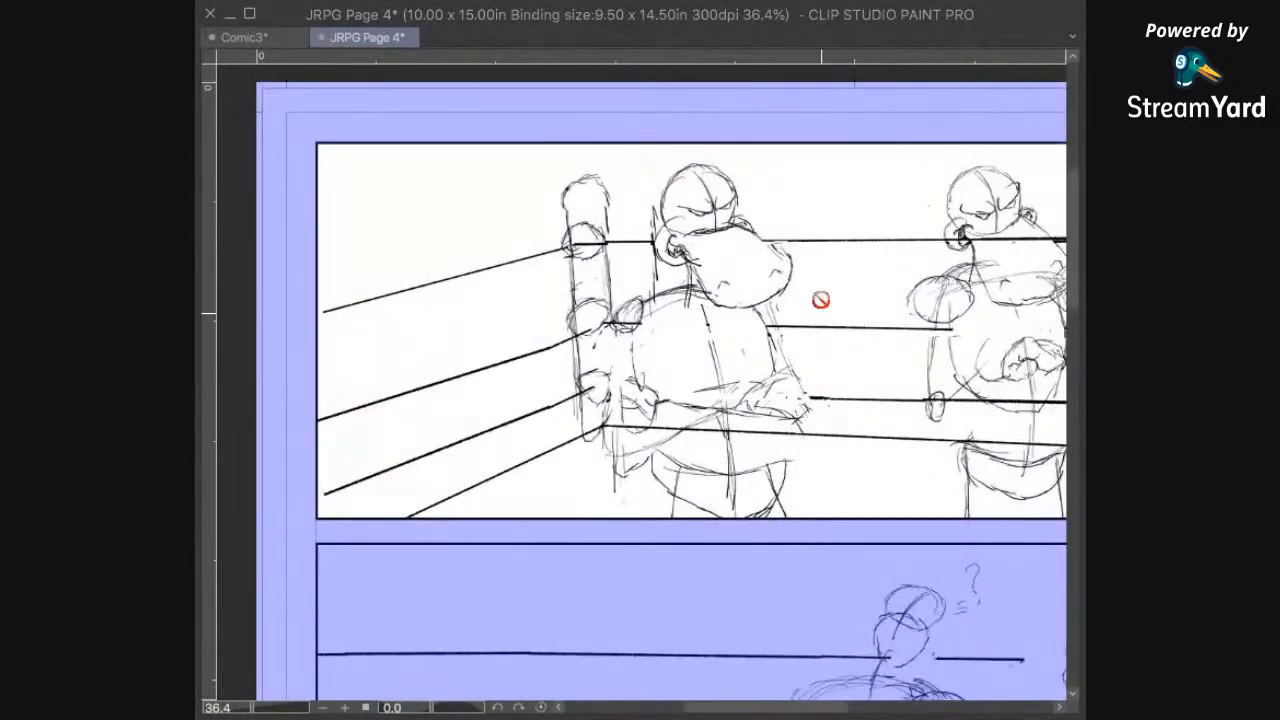
{"action": "scroll", "coordinate": [821, 300], "scroll_direction": "up", "scroll_amount": 4}
{"action": "mouse_move", "coordinate": [802, 393]}
{"action": "left_mouse_down"}
{"action": "mouse_move", "coordinate": [811, 443]}
{"action": "mouse_move", "coordinate": [815, 406]}
{"action": "left_mouse_up"}
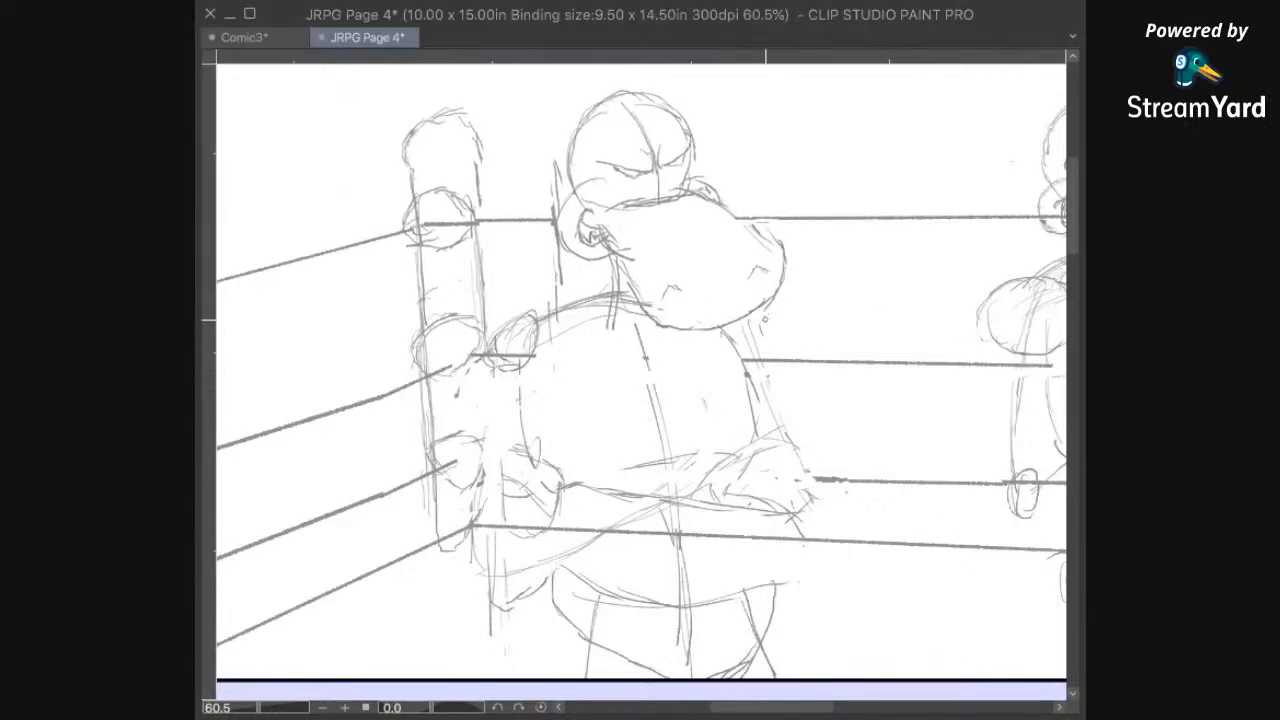
{"action": "scroll", "coordinate": [763, 320], "scroll_direction": "down", "scroll_amount": 1}
{"action": "scroll", "coordinate": [760, 317], "scroll_direction": "up", "scroll_amount": 5}
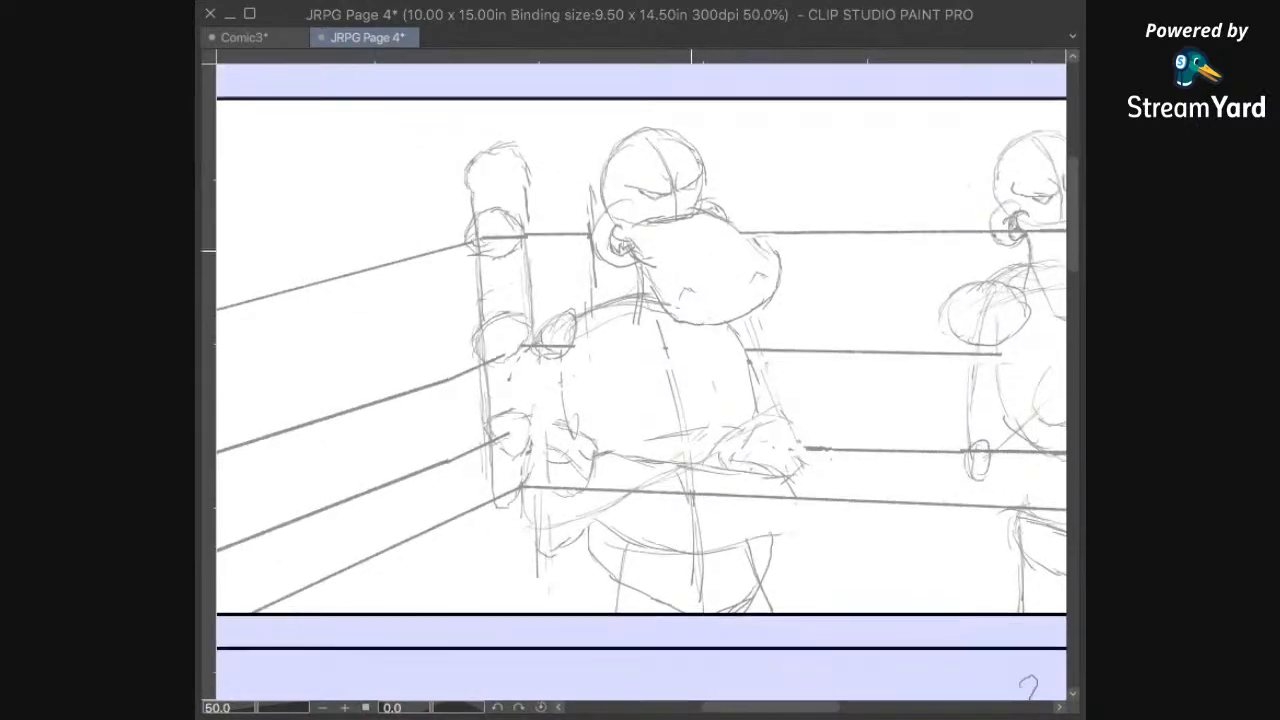
Step: Try to ink the crown and left contour of the left hippo's head with a thick line
{"action": "scroll", "coordinate": [769, 274], "scroll_direction": "up", "scroll_amount": 2}
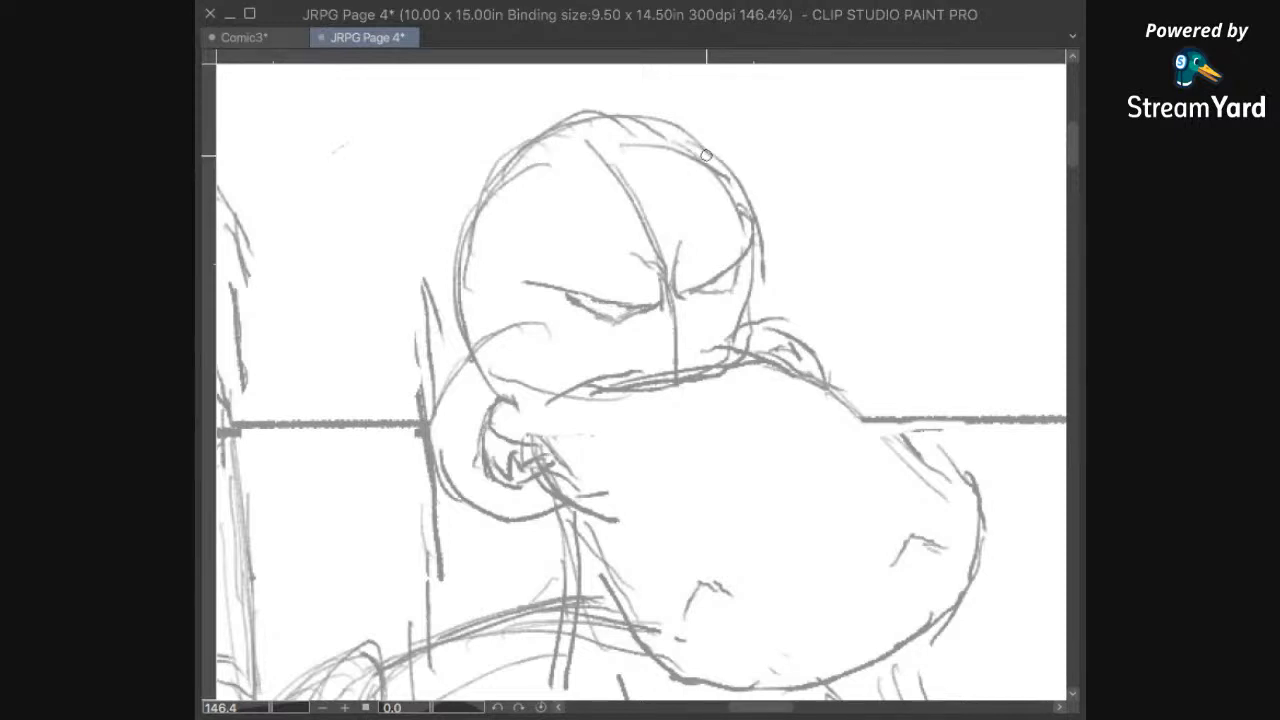
{"action": "left_click_drag", "start_coordinate": [636, 108], "coordinate": [706, 152]}
{"action": "key", "text": "ctrl+z"}
{"action": "left_click_drag", "start_coordinate": [694, 140], "coordinate": [548, 151]}
{"action": "key", "text": "ctrl+z"}
{"action": "mouse_move", "coordinate": [690, 137]}
{"action": "left_mouse_down"}
{"action": "mouse_move", "coordinate": [553, 150]}
{"action": "mouse_move", "coordinate": [480, 188]}
{"action": "left_mouse_up"}
{"action": "key", "text": "ctrl+z"}
{"action": "mouse_move", "coordinate": [700, 143]}
{"action": "left_mouse_down"}
{"action": "mouse_move", "coordinate": [516, 171]}
{"action": "mouse_move", "coordinate": [462, 243]}
{"action": "mouse_move", "coordinate": [468, 222]}
{"action": "mouse_move", "coordinate": [458, 318]}
{"action": "left_mouse_up"}
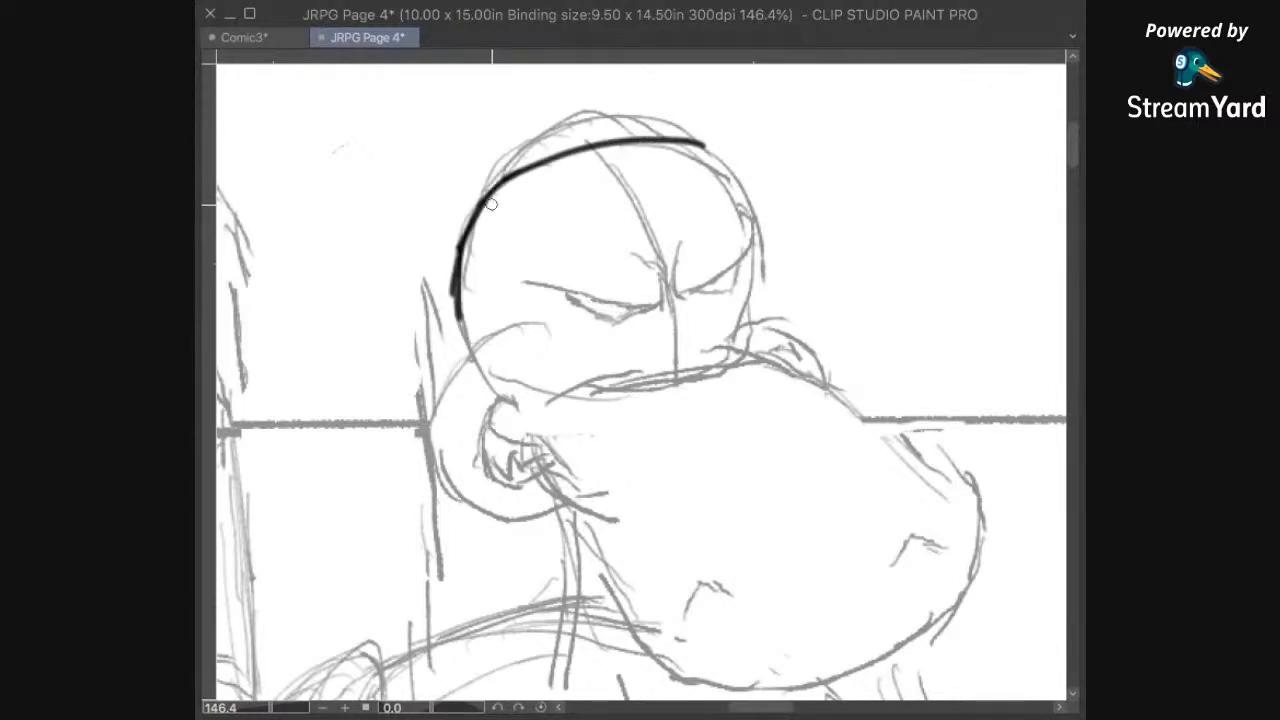
{"action": "mouse_move", "coordinate": [459, 256]}
{"action": "left_mouse_down"}
{"action": "mouse_move", "coordinate": [455, 294]}
{"action": "mouse_move", "coordinate": [477, 360]}
{"action": "left_mouse_up"}
Step: Try to ink the right side of the left hippo's head down into the angry brow
{"action": "mouse_move", "coordinate": [829, 368]}
{"action": "left_mouse_down"}
{"action": "mouse_move", "coordinate": [829, 382]}
{"action": "mouse_move", "coordinate": [645, 500]}
{"action": "left_mouse_up"}
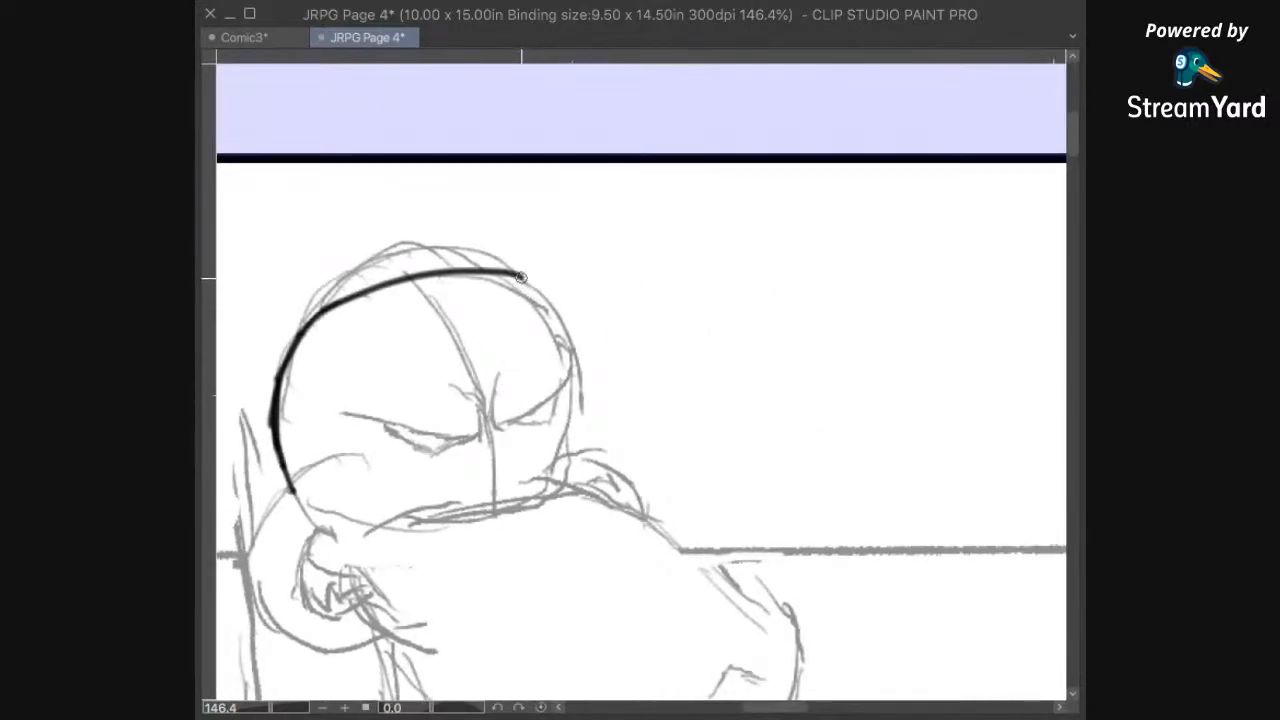
{"action": "left_click_drag", "start_coordinate": [522, 276], "coordinate": [564, 340]}
{"action": "left_click_drag", "start_coordinate": [566, 338], "coordinate": [582, 352]}
{"action": "mouse_move", "coordinate": [563, 385]}
{"action": "left_mouse_down"}
{"action": "mouse_move", "coordinate": [506, 430]}
{"action": "mouse_move", "coordinate": [490, 420]}
{"action": "mouse_move", "coordinate": [490, 393]}
{"action": "mouse_move", "coordinate": [510, 372]}
{"action": "mouse_move", "coordinate": [564, 393]}
{"action": "left_mouse_up"}
{"action": "left_click_drag", "start_coordinate": [533, 454], "coordinate": [632, 311]}
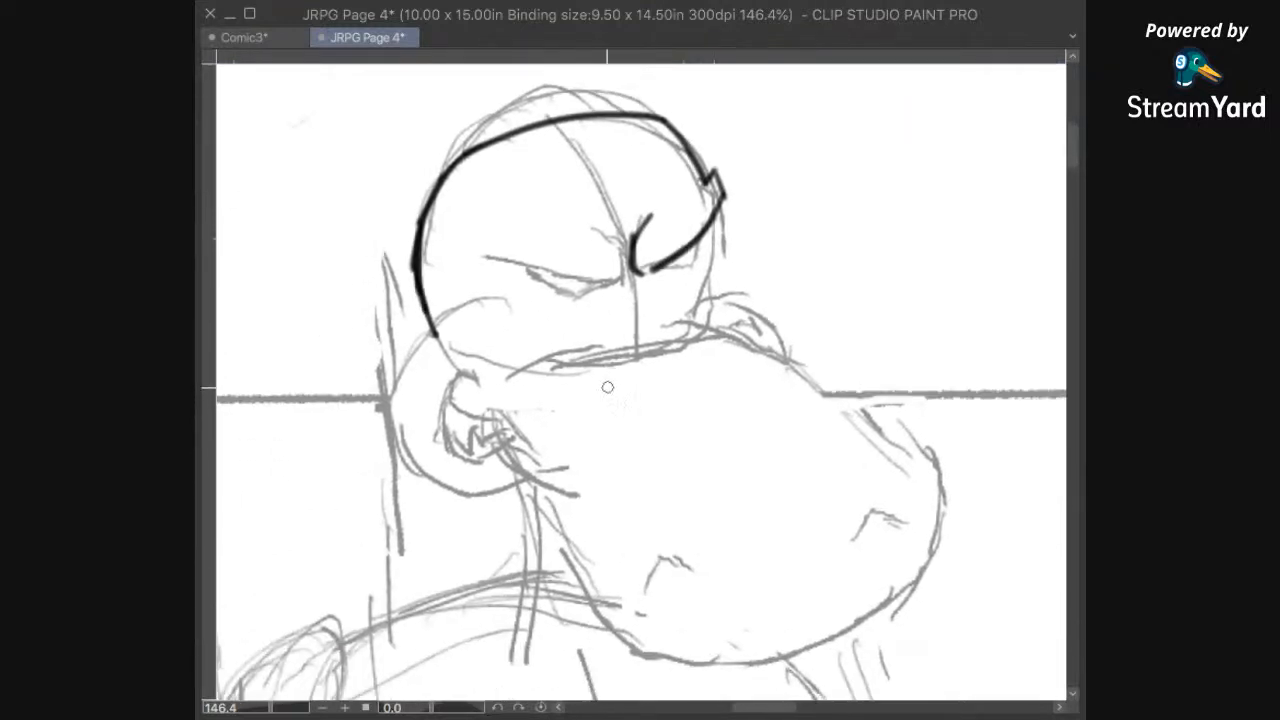
{"action": "scroll", "coordinate": [695, 341], "scroll_direction": "down", "scroll_amount": 3}
{"action": "left_click_drag", "start_coordinate": [715, 278], "coordinate": [719, 342]}
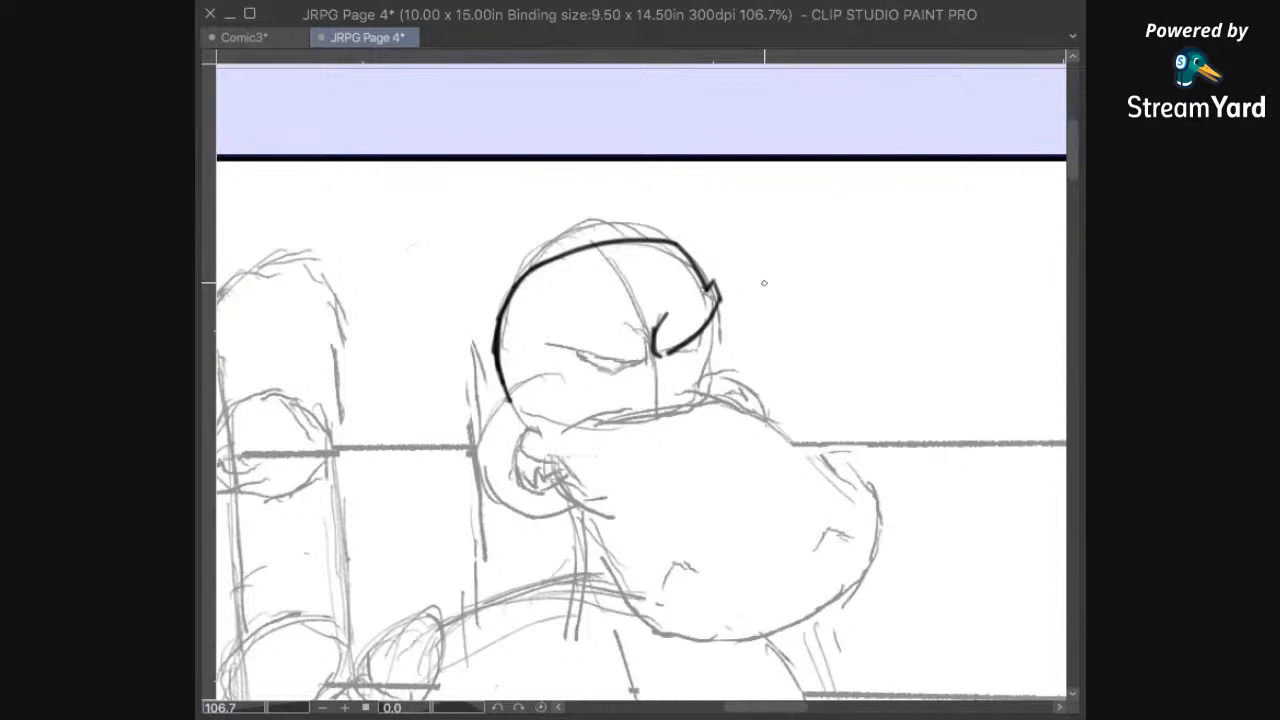
Step: Undo all the inked strokes on the left hippo's head
{"action": "key", "text": "ctrl+z"}
{"action": "key", "text": "ctrl+z"}
{"action": "key", "text": "ctrl+z"}
{"action": "key", "text": "ctrl+z"}
{"action": "key", "text": "ctrl+z"}
{"action": "key", "text": "ctrl+z"}
{"action": "key", "text": "ctrl+z"}
{"action": "key", "text": "ctrl+z"}
{"action": "key", "text": "ctrl+z"}
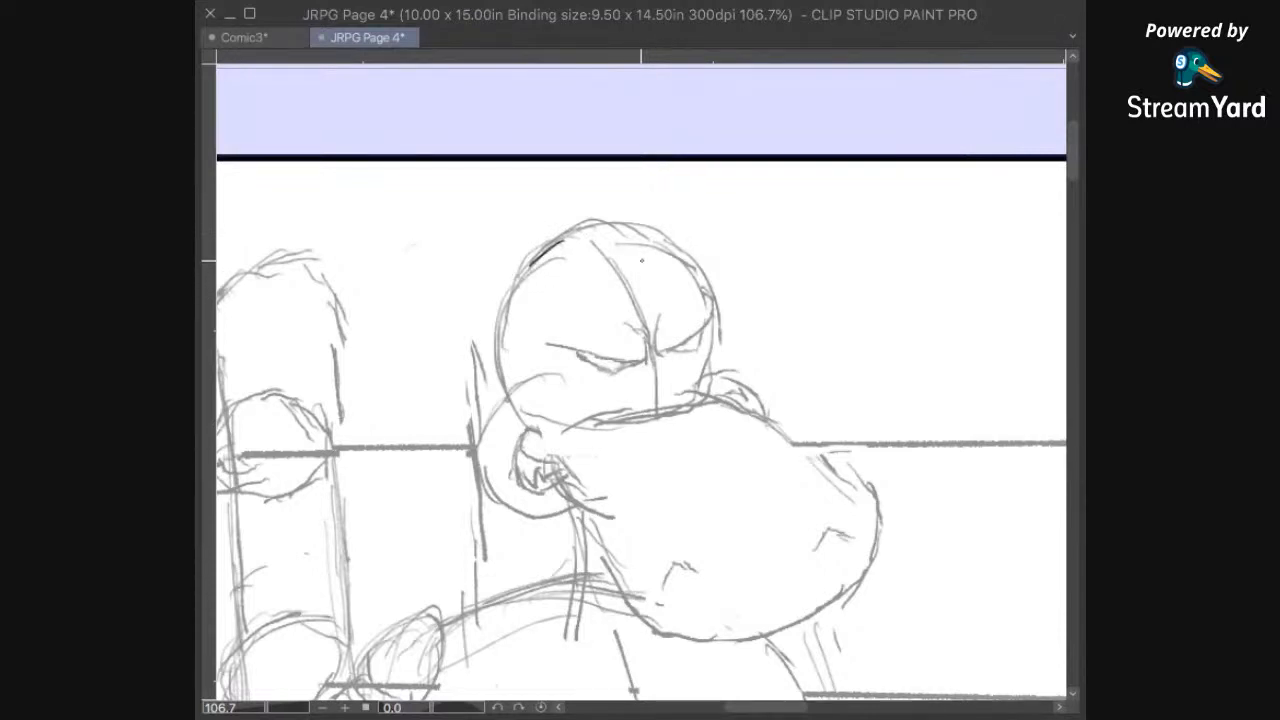
{"action": "scroll", "coordinate": [641, 261], "scroll_direction": "up", "scroll_amount": 3}
{"action": "key", "text": "ctrl+z"}
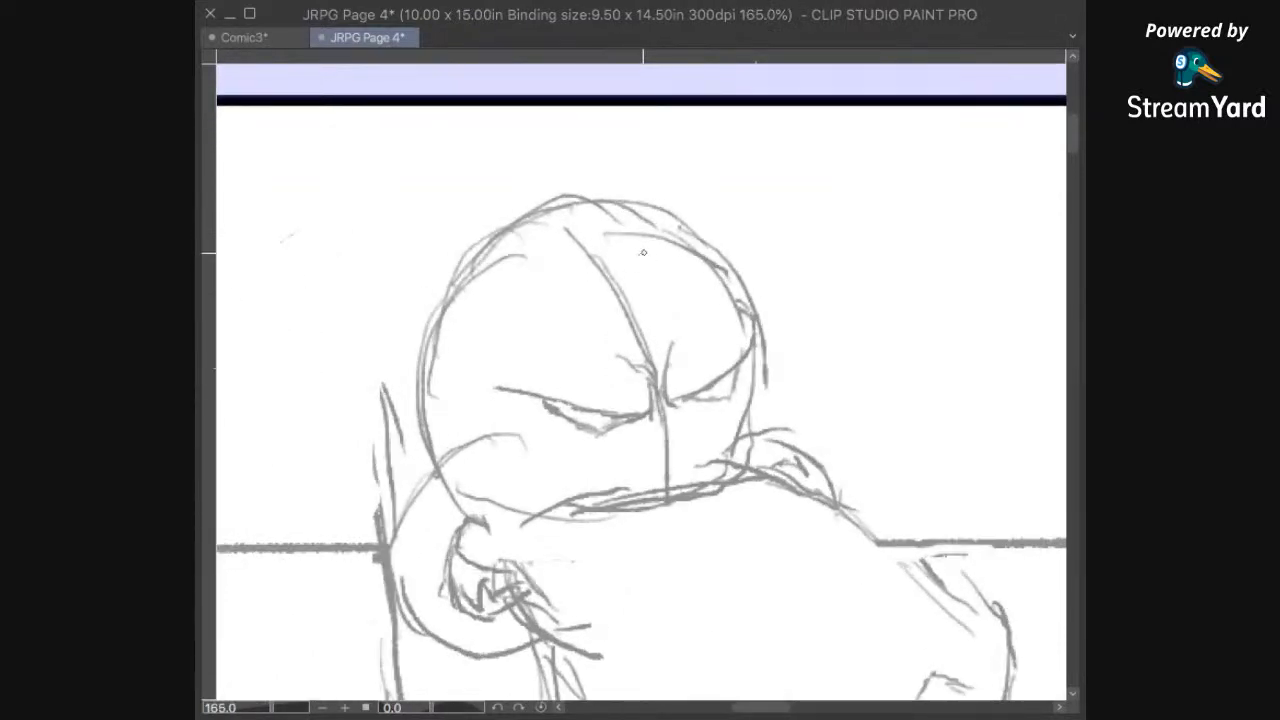
Step: Ink the left contour of the left hippo's head with a thinner line, from the ear up to the crown
{"action": "mouse_move", "coordinate": [520, 221]}
{"action": "left_mouse_down"}
{"action": "mouse_move", "coordinate": [480, 250]}
{"action": "mouse_move", "coordinate": [444, 310]}
{"action": "left_mouse_up"}
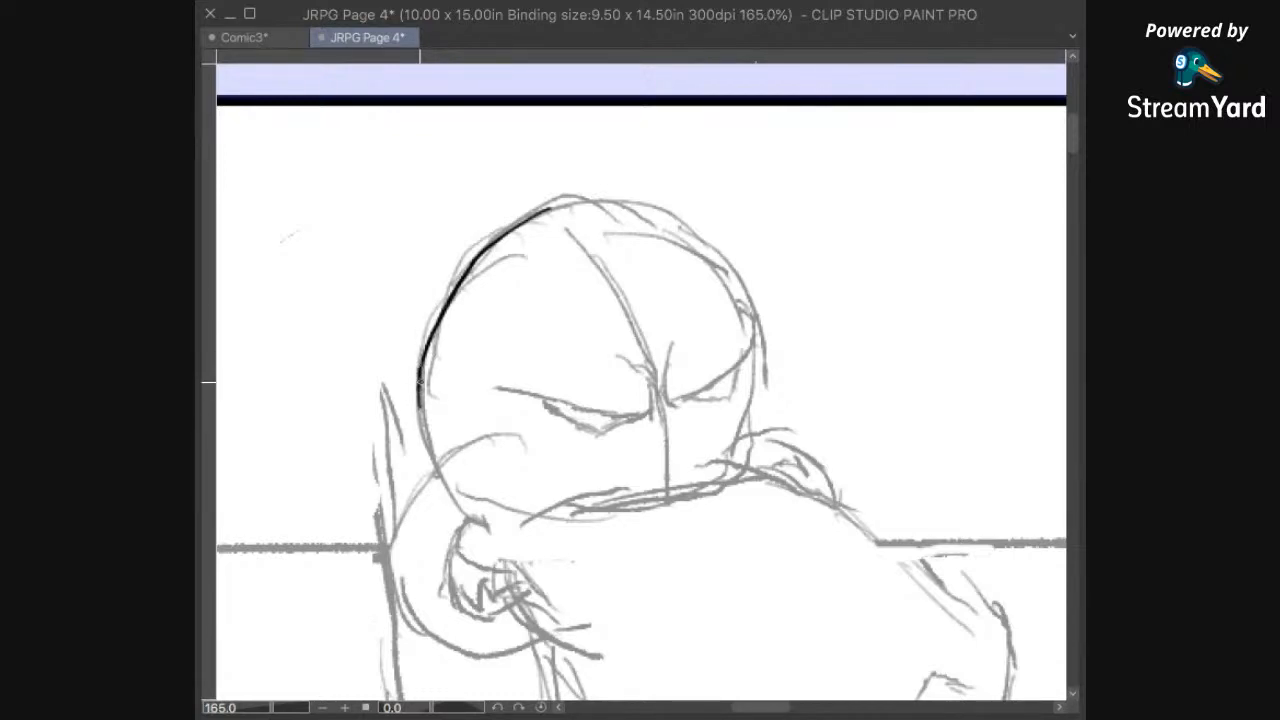
{"action": "left_click_drag", "start_coordinate": [421, 406], "coordinate": [426, 440]}
{"action": "mouse_move", "coordinate": [826, 294]}
{"action": "left_mouse_down"}
{"action": "mouse_move", "coordinate": [800, 366]}
{"action": "mouse_move", "coordinate": [835, 323]}
{"action": "left_mouse_up"}
{"action": "left_click_drag", "start_coordinate": [541, 242], "coordinate": [576, 232]}
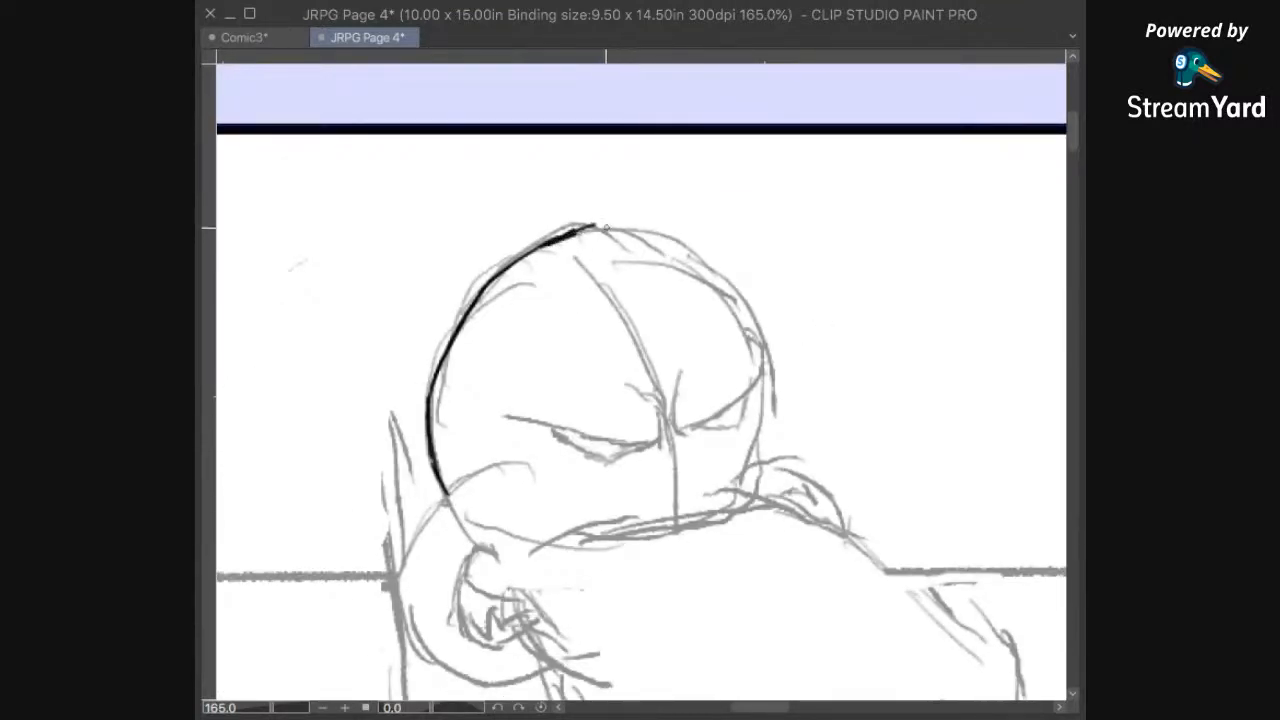
Step: Try extending the inked head outline to the right over the crown, and erase that stroke
{"action": "left_click_drag", "start_coordinate": [610, 222], "coordinate": [677, 225]}
{"action": "left_click_drag", "start_coordinate": [706, 316], "coordinate": [688, 367]}
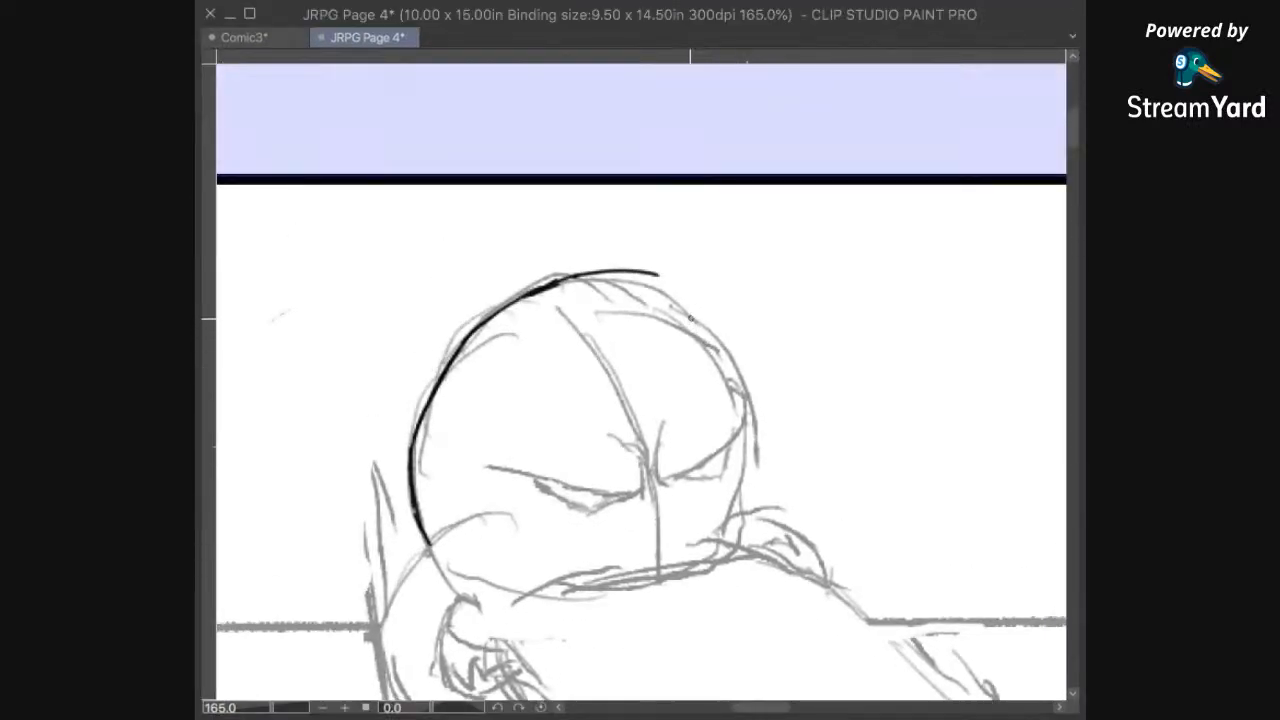
{"action": "scroll", "coordinate": [690, 318], "scroll_direction": "up", "scroll_amount": 3}
{"action": "left_click_drag", "start_coordinate": [689, 331], "coordinate": [677, 300]}
{"action": "key", "text": "e"}
{"action": "mouse_move", "coordinate": [623, 231]}
{"action": "left_mouse_down"}
{"action": "mouse_move", "coordinate": [587, 242]}
{"action": "mouse_move", "coordinate": [571, 194]}
{"action": "mouse_move", "coordinate": [480, 251]}
{"action": "left_mouse_up"}
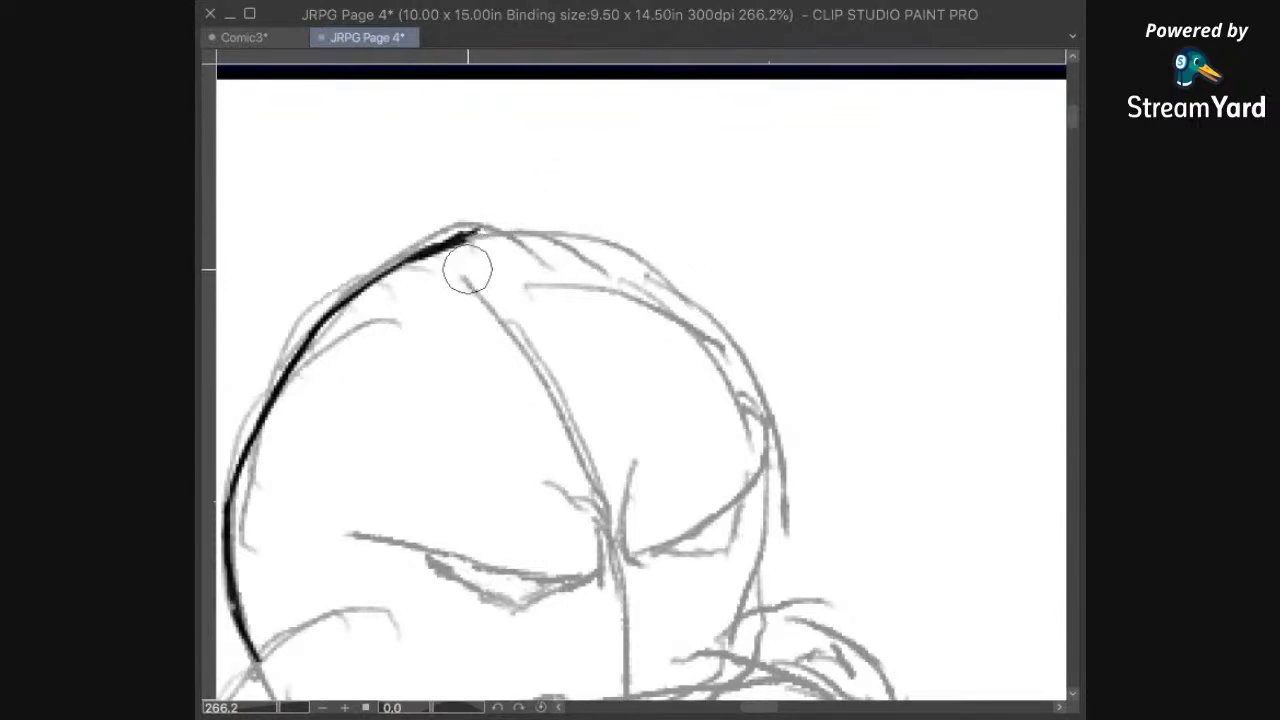
Step: Ink the top of the left hippo's head from the crown down to the start of its right side
{"action": "mouse_move", "coordinate": [452, 242]}
{"action": "left_mouse_down"}
{"action": "mouse_move", "coordinate": [536, 225]}
{"action": "mouse_move", "coordinate": [605, 243]}
{"action": "left_mouse_up"}
{"action": "mouse_move", "coordinate": [656, 402]}
{"action": "left_mouse_down"}
{"action": "mouse_move", "coordinate": [614, 357]}
{"action": "mouse_move", "coordinate": [606, 299]}
{"action": "left_mouse_up"}
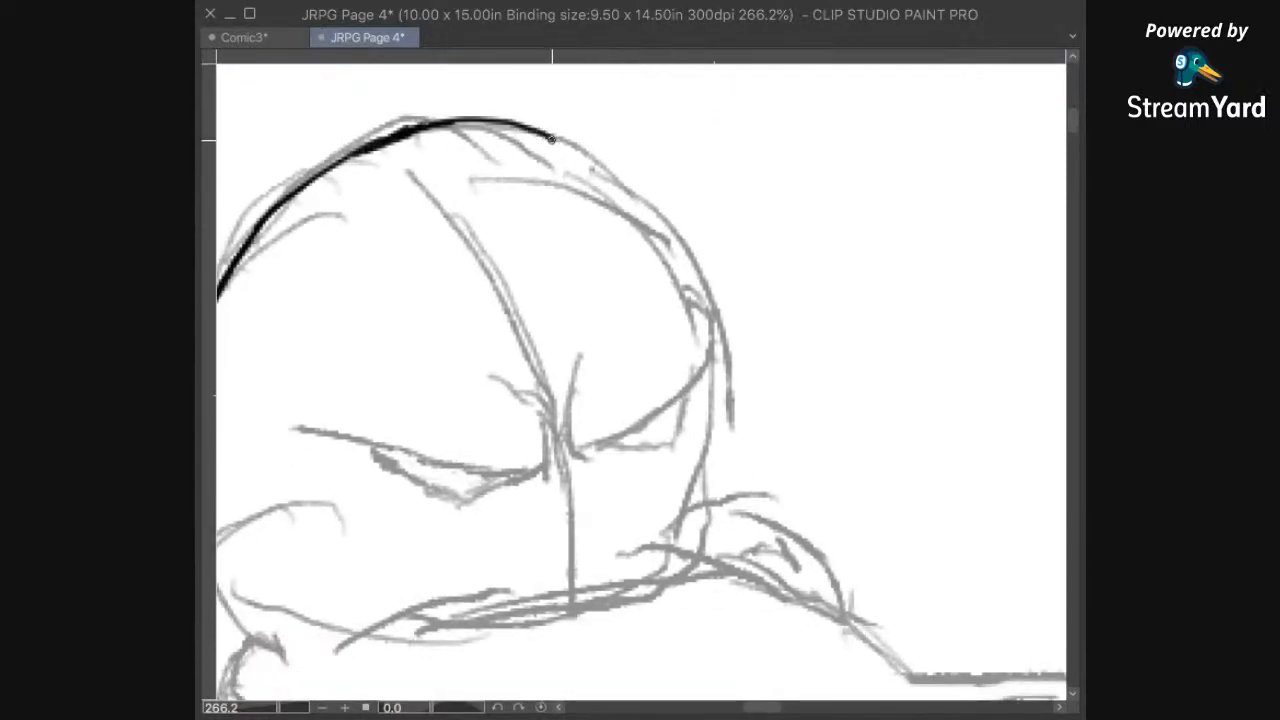
{"action": "left_click_drag", "start_coordinate": [557, 142], "coordinate": [600, 175]}
{"action": "mouse_move", "coordinate": [674, 317]}
{"action": "left_mouse_down"}
{"action": "mouse_move", "coordinate": [729, 486]}
{"action": "mouse_move", "coordinate": [794, 406]}
{"action": "left_mouse_up"}
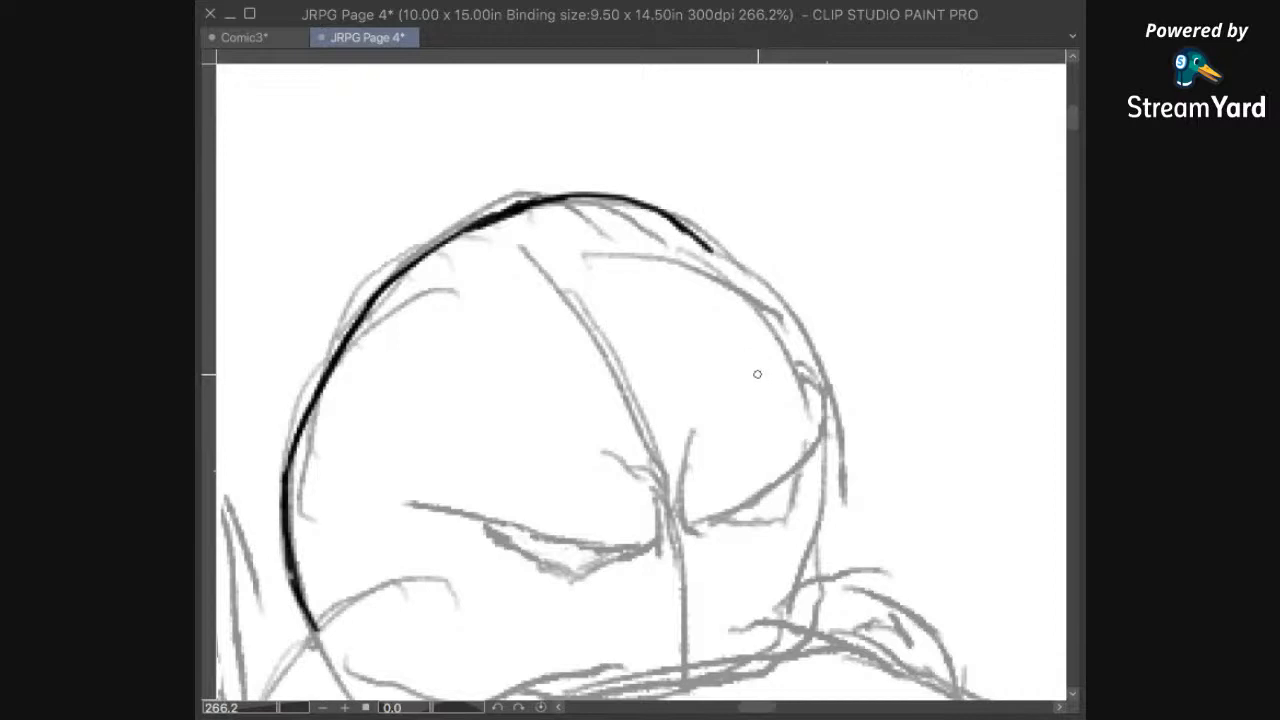
Step: Ink the right side of the left hippo's head, from the crown down to the outer end of the right brow
{"action": "scroll", "coordinate": [758, 374], "scroll_direction": "up", "scroll_amount": 2}
{"action": "left_click_drag", "start_coordinate": [740, 350], "coordinate": [762, 450]}
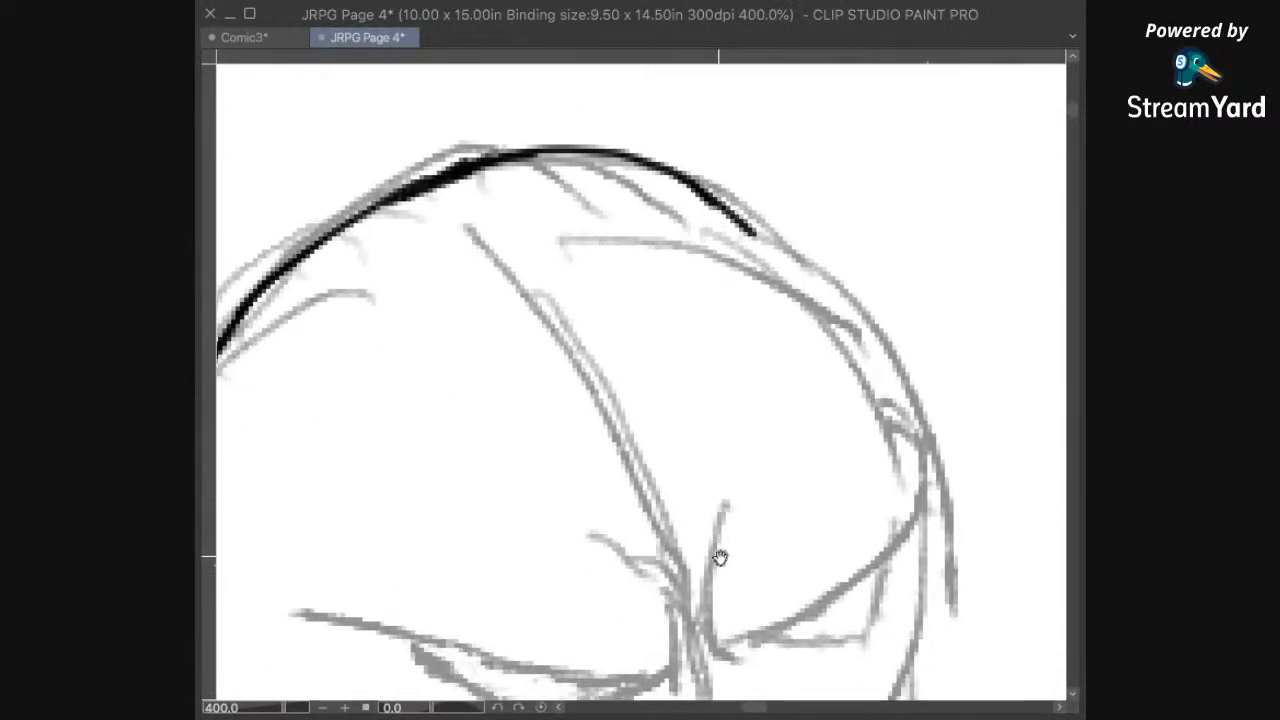
{"action": "left_click_drag", "start_coordinate": [712, 556], "coordinate": [720, 524]}
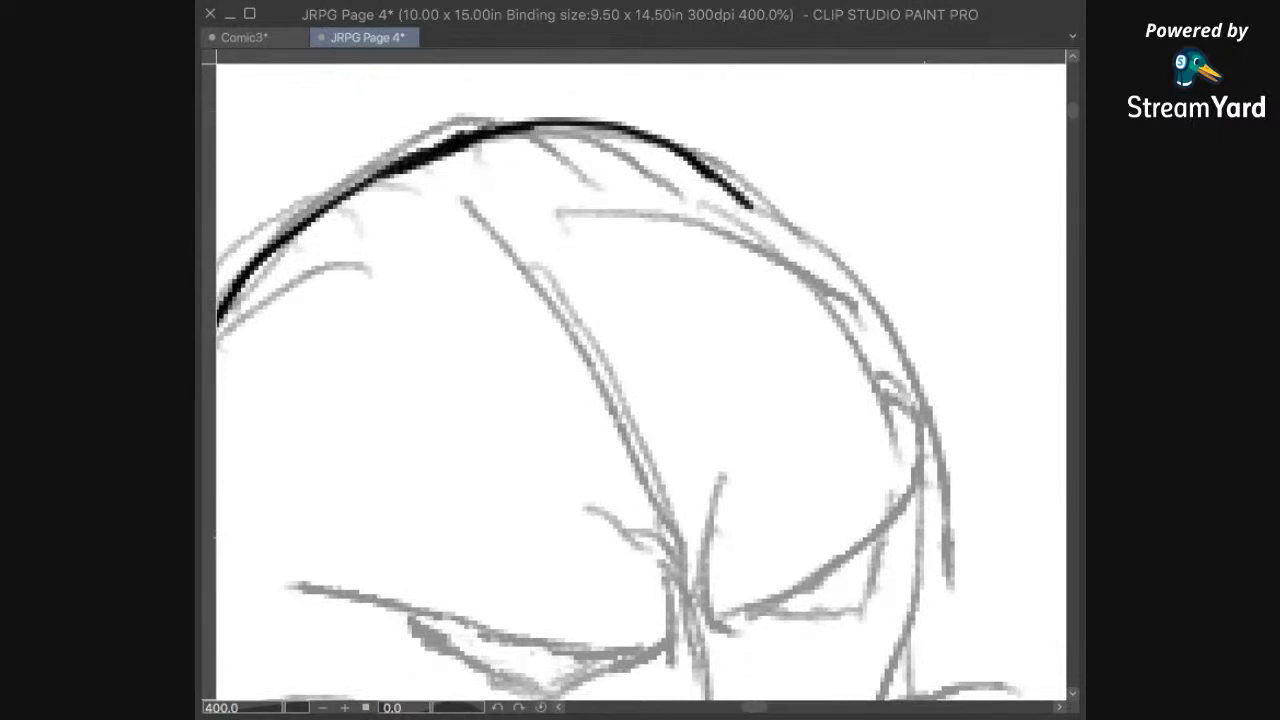
{"action": "key", "text": "^"}
{"action": "key", "text": "^"}
{"action": "key", "text": "^"}
{"action": "key", "text": "^"}
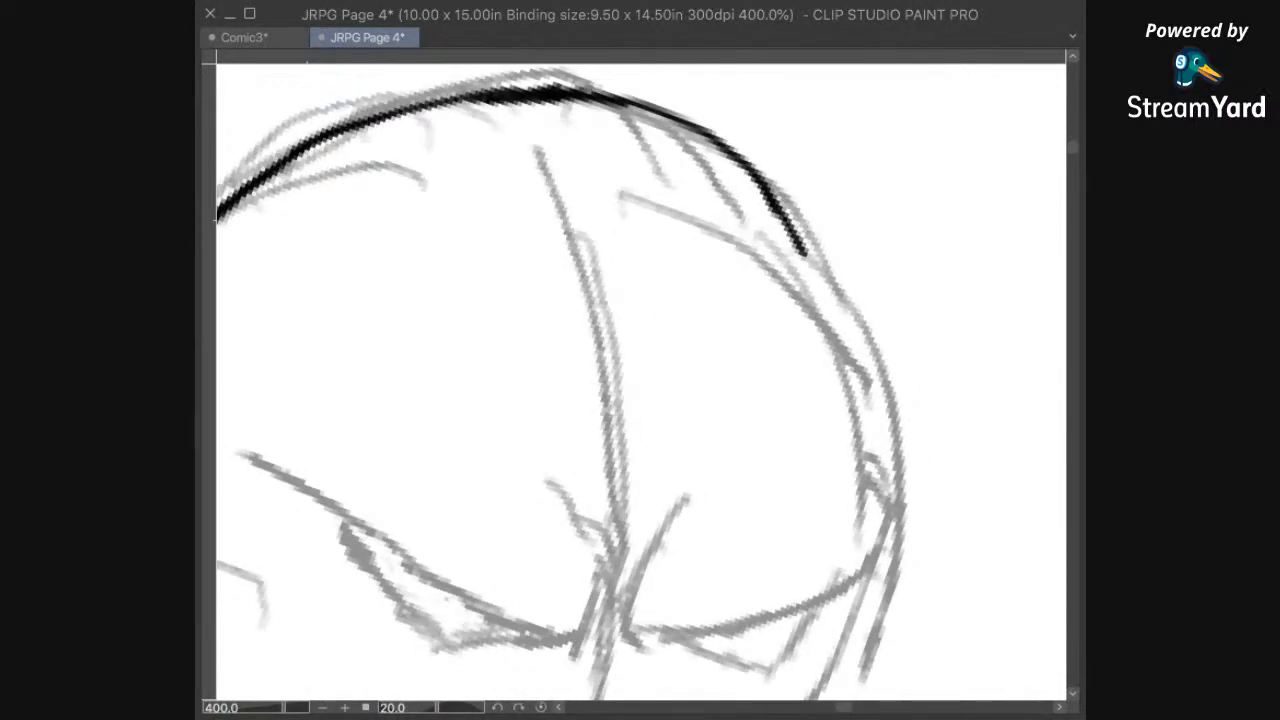
{"action": "key", "text": "^"}
{"action": "key", "text": "^"}
{"action": "key", "text": "^"}
{"action": "key", "text": "^"}
{"action": "key", "text": "^"}
{"action": "left_click_drag", "start_coordinate": [866, 480], "coordinate": [842, 454]}
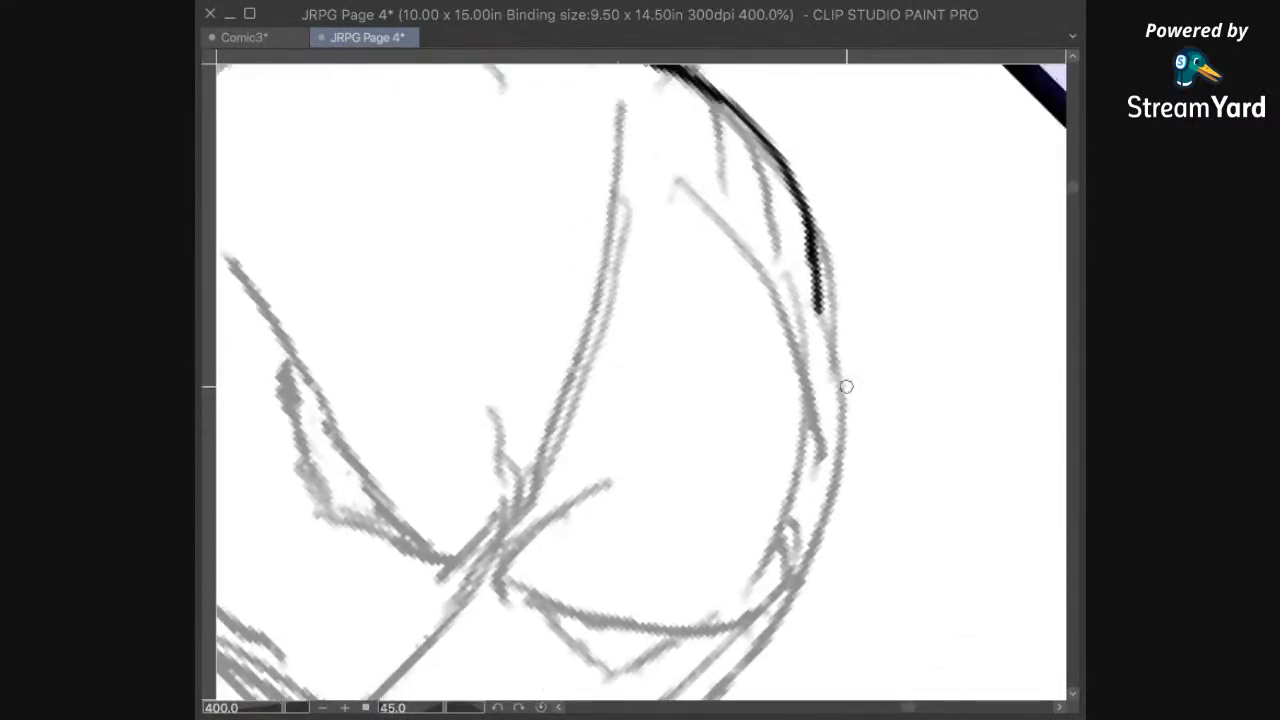
{"action": "left_click_drag", "start_coordinate": [812, 250], "coordinate": [823, 414]}
{"action": "left_click_drag", "start_coordinate": [819, 349], "coordinate": [837, 431]}
{"action": "mouse_move", "coordinate": [817, 554]}
{"action": "left_mouse_down"}
{"action": "mouse_move", "coordinate": [865, 378]}
{"action": "mouse_move", "coordinate": [837, 464]}
{"action": "left_mouse_up"}
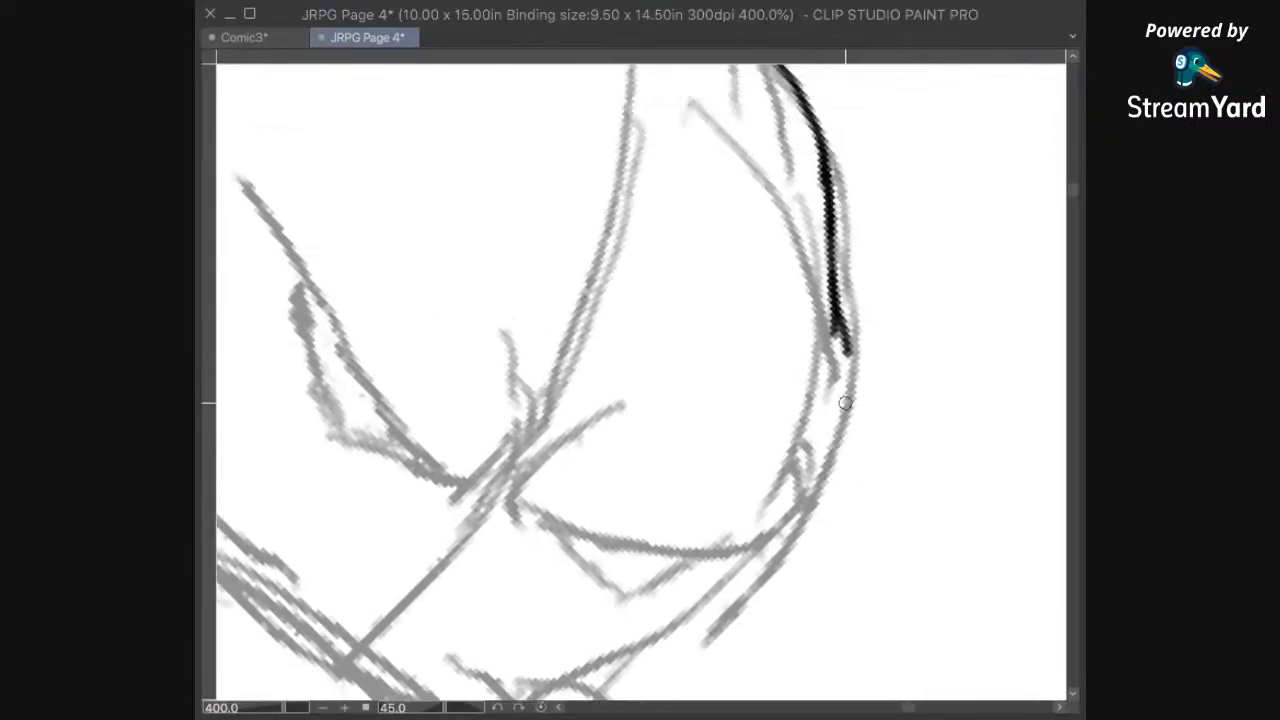
{"action": "left_click_drag", "start_coordinate": [848, 345], "coordinate": [820, 496]}
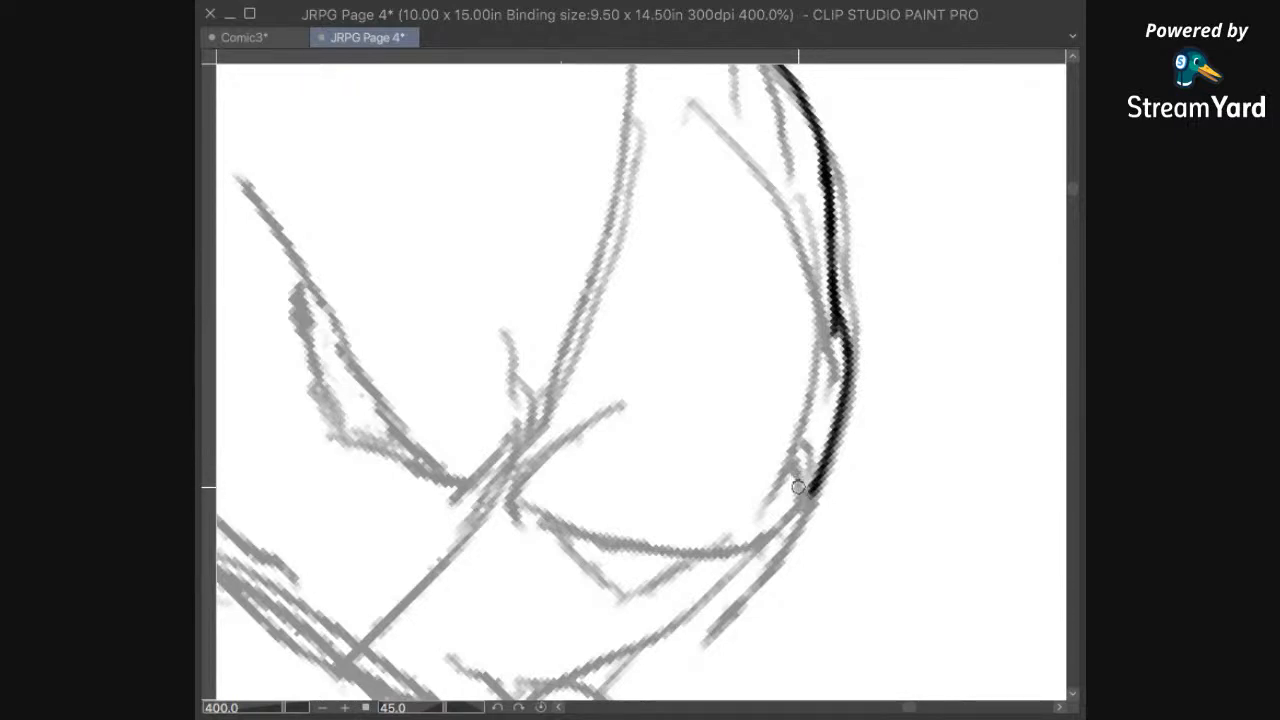
Step: Ink the left hippo's right brow ridge, with its outer bump, the slanted brow line and the curved crease at its inner end
{"action": "left_click_drag", "start_coordinate": [784, 464], "coordinate": [818, 514]}
{"action": "key", "text": "minus"}
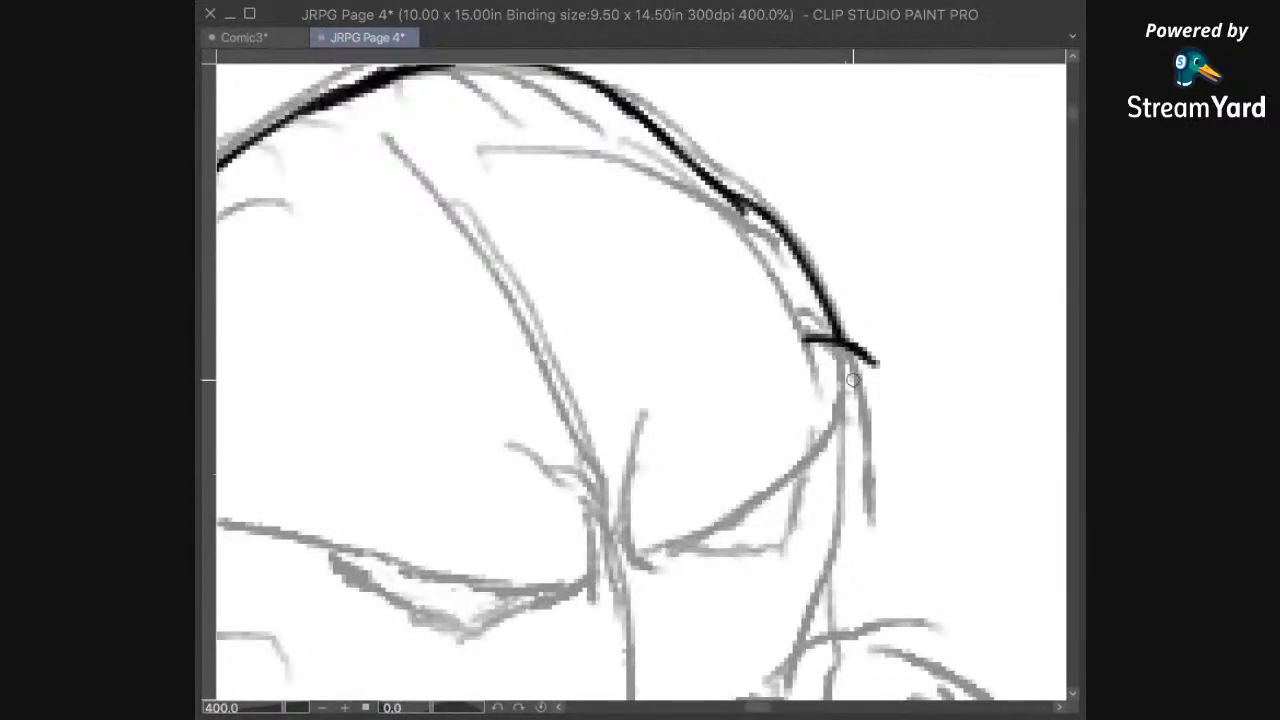
{"action": "left_click_drag", "start_coordinate": [876, 364], "coordinate": [868, 400]}
{"action": "left_click_drag", "start_coordinate": [814, 472], "coordinate": [924, 423]}
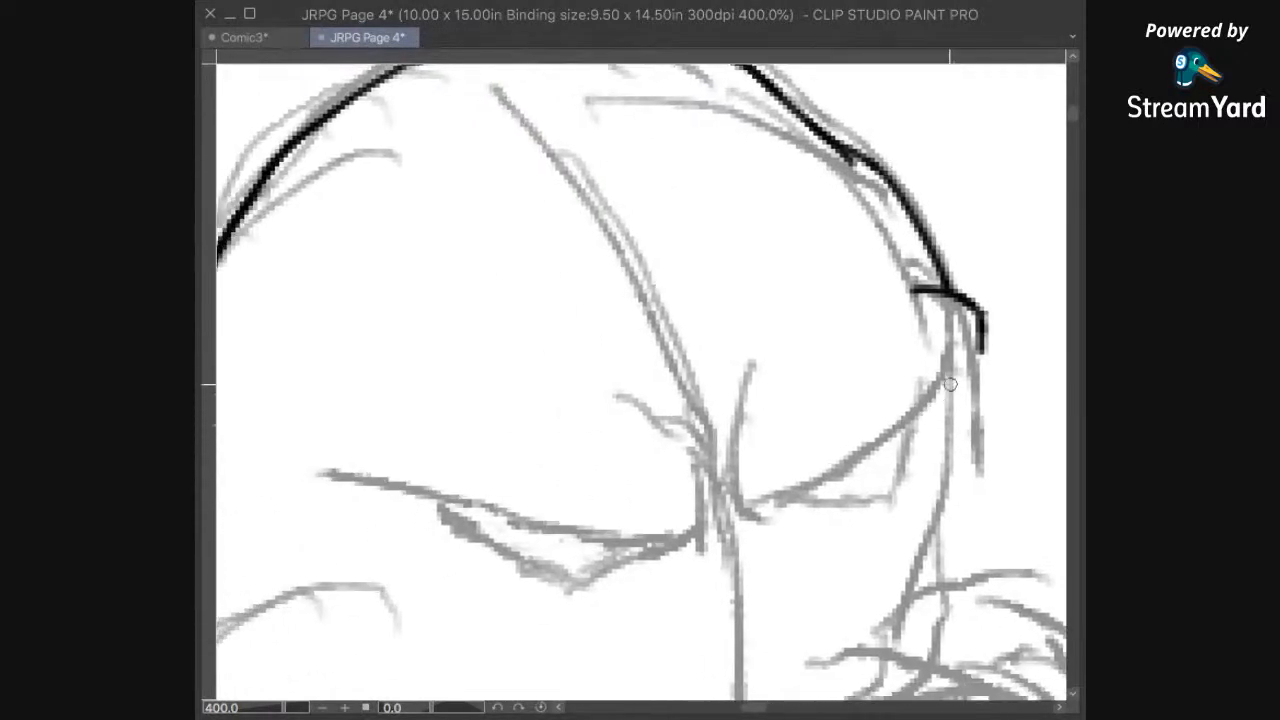
{"action": "mouse_move", "coordinate": [975, 355]}
{"action": "left_mouse_down"}
{"action": "mouse_move", "coordinate": [855, 453]}
{"action": "mouse_move", "coordinate": [736, 501]}
{"action": "mouse_move", "coordinate": [729, 453]}
{"action": "mouse_move", "coordinate": [728, 465]}
{"action": "mouse_move", "coordinate": [748, 439]}
{"action": "mouse_move", "coordinate": [724, 437]}
{"action": "mouse_move", "coordinate": [777, 353]}
{"action": "left_mouse_up"}
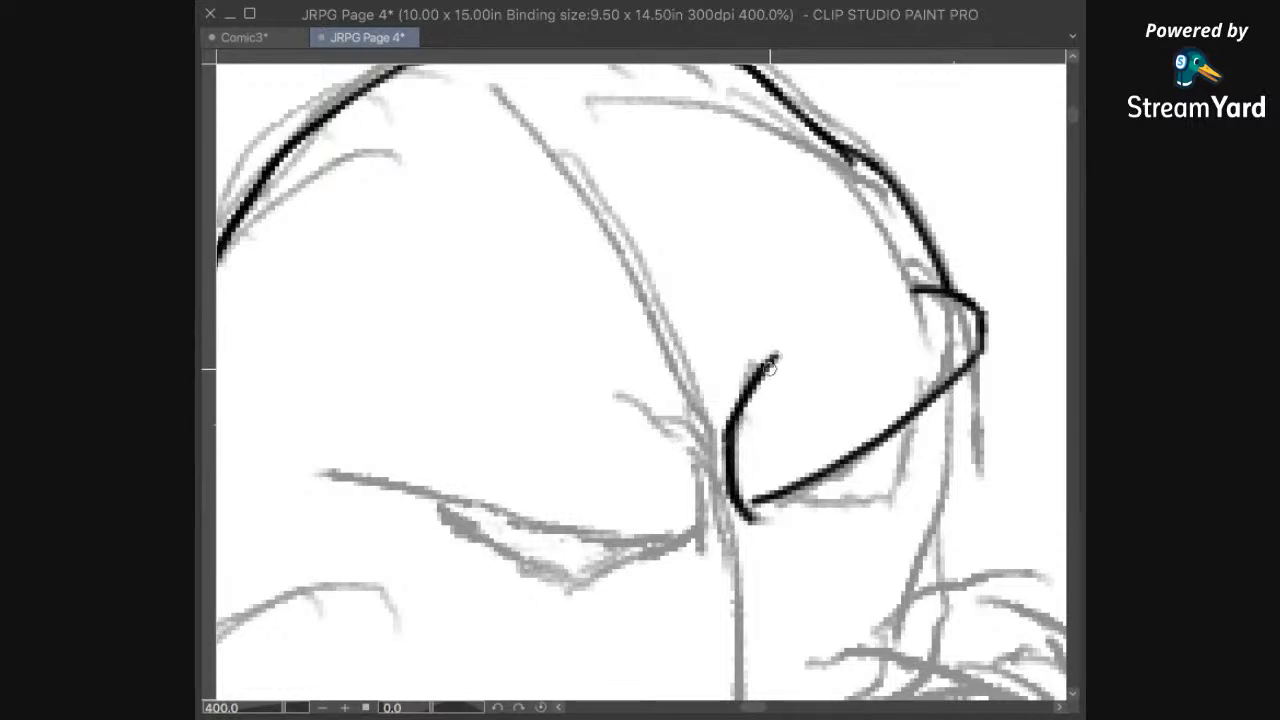
Step: Ink the crease between the brows and the long slanted brow line over the hippo's left eye, cleaning up with the eraser where needed
{"action": "left_click_drag", "start_coordinate": [821, 541], "coordinate": [738, 516]}
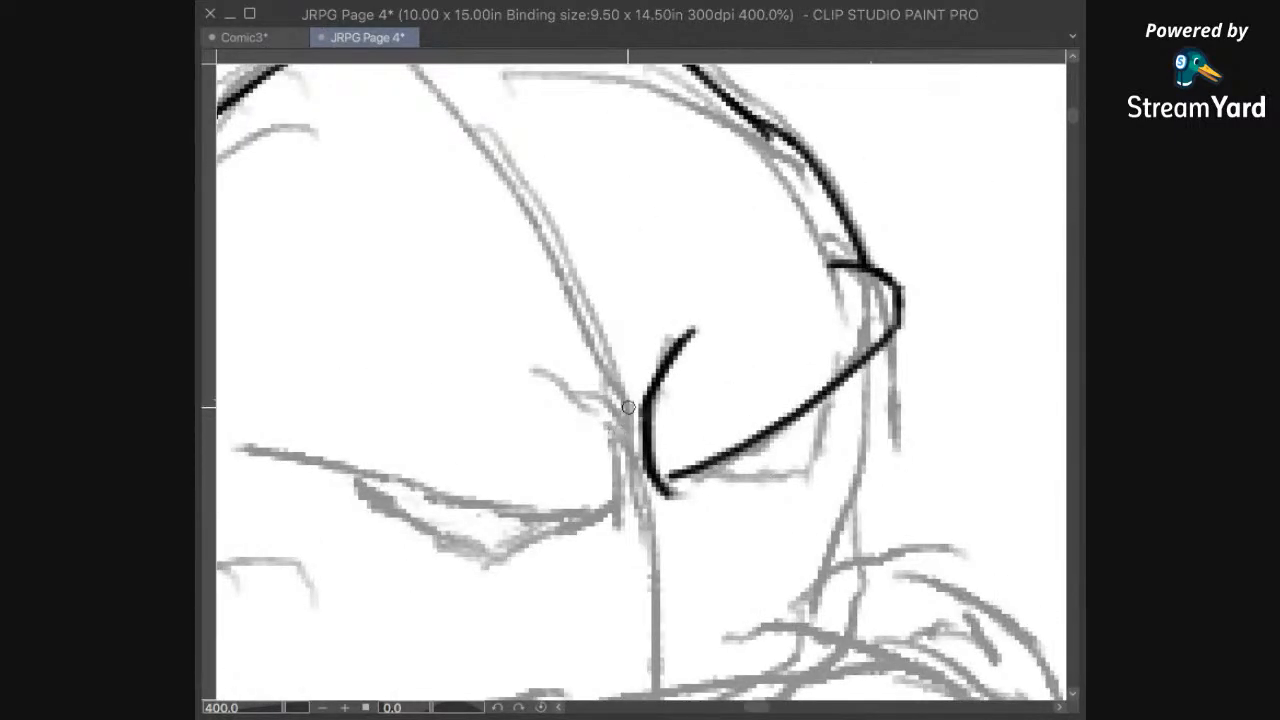
{"action": "mouse_move", "coordinate": [565, 346]}
{"action": "left_mouse_down"}
{"action": "mouse_move", "coordinate": [612, 393]}
{"action": "mouse_move", "coordinate": [600, 378]}
{"action": "mouse_move", "coordinate": [626, 454]}
{"action": "mouse_move", "coordinate": [629, 515]}
{"action": "left_mouse_up"}
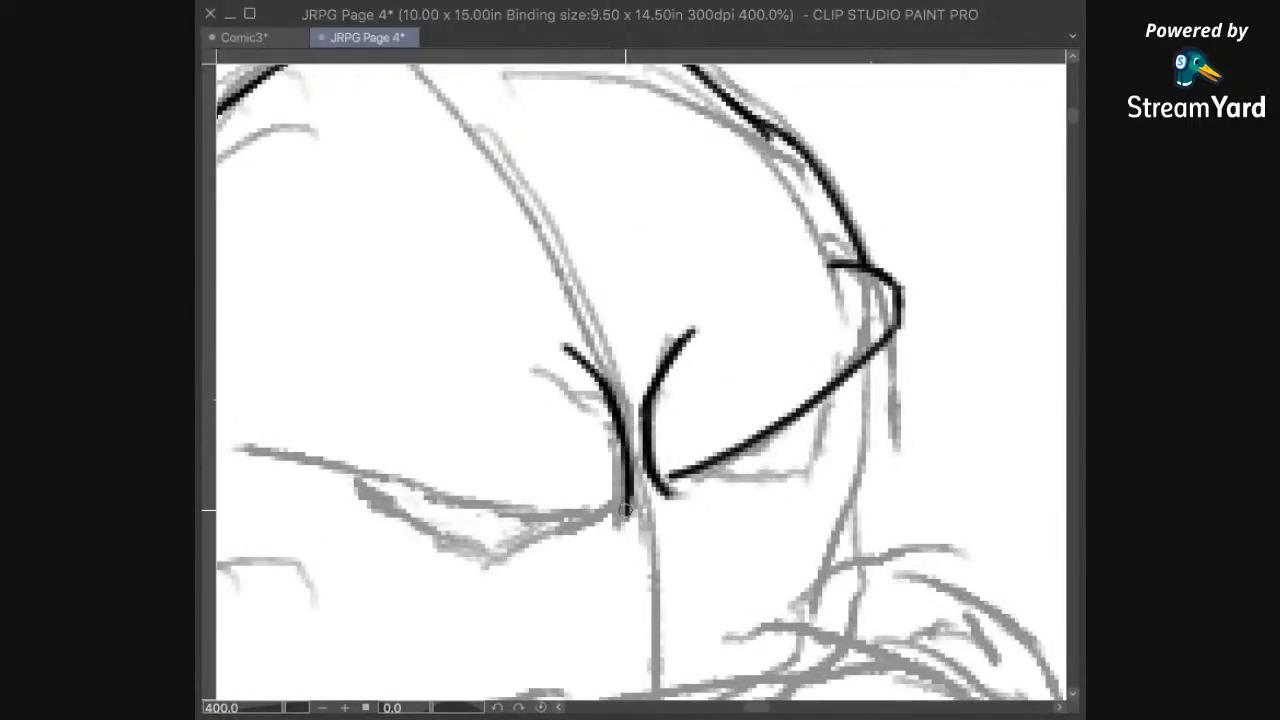
{"action": "left_click_drag", "start_coordinate": [668, 401], "coordinate": [780, 401]}
{"action": "key", "text": "e"}
{"action": "left_click_drag", "start_coordinate": [731, 522], "coordinate": [714, 548]}
{"action": "key", "text": "p"}
{"action": "mouse_move", "coordinate": [744, 476]}
{"action": "left_mouse_down"}
{"action": "mouse_move", "coordinate": [731, 514]}
{"action": "mouse_move", "coordinate": [868, 528]}
{"action": "mouse_move", "coordinate": [852, 546]}
{"action": "mouse_move", "coordinate": [714, 528]}
{"action": "mouse_move", "coordinate": [433, 460]}
{"action": "left_mouse_up"}
Step: Ink the outer and lower edges of the hippo's right eye beneath its brow line
{"action": "mouse_move", "coordinate": [960, 508]}
{"action": "left_mouse_down"}
{"action": "mouse_move", "coordinate": [848, 513]}
{"action": "mouse_move", "coordinate": [774, 555]}
{"action": "left_mouse_up"}
{"action": "mouse_move", "coordinate": [852, 534]}
{"action": "left_mouse_down"}
{"action": "mouse_move", "coordinate": [936, 373]}
{"action": "mouse_move", "coordinate": [861, 433]}
{"action": "left_mouse_up"}
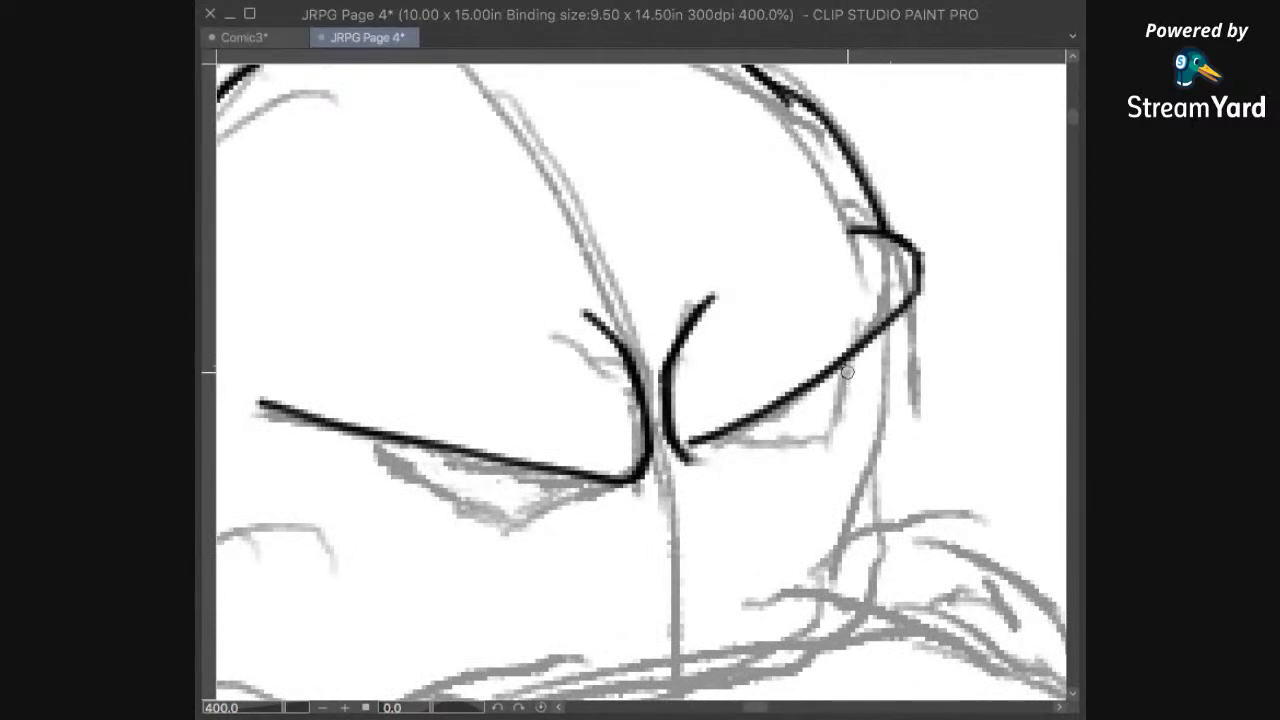
{"action": "mouse_move", "coordinate": [848, 360]}
{"action": "left_mouse_down"}
{"action": "mouse_move", "coordinate": [823, 438]}
{"action": "mouse_move", "coordinate": [728, 434]}
{"action": "left_mouse_up"}
Step: Ink the angular lower edge of the hippo's left eye and the right side of the face below the brow
{"action": "mouse_move", "coordinate": [638, 553]}
{"action": "left_mouse_down"}
{"action": "mouse_move", "coordinate": [731, 549]}
{"action": "mouse_move", "coordinate": [800, 459]}
{"action": "mouse_move", "coordinate": [703, 547]}
{"action": "left_mouse_up"}
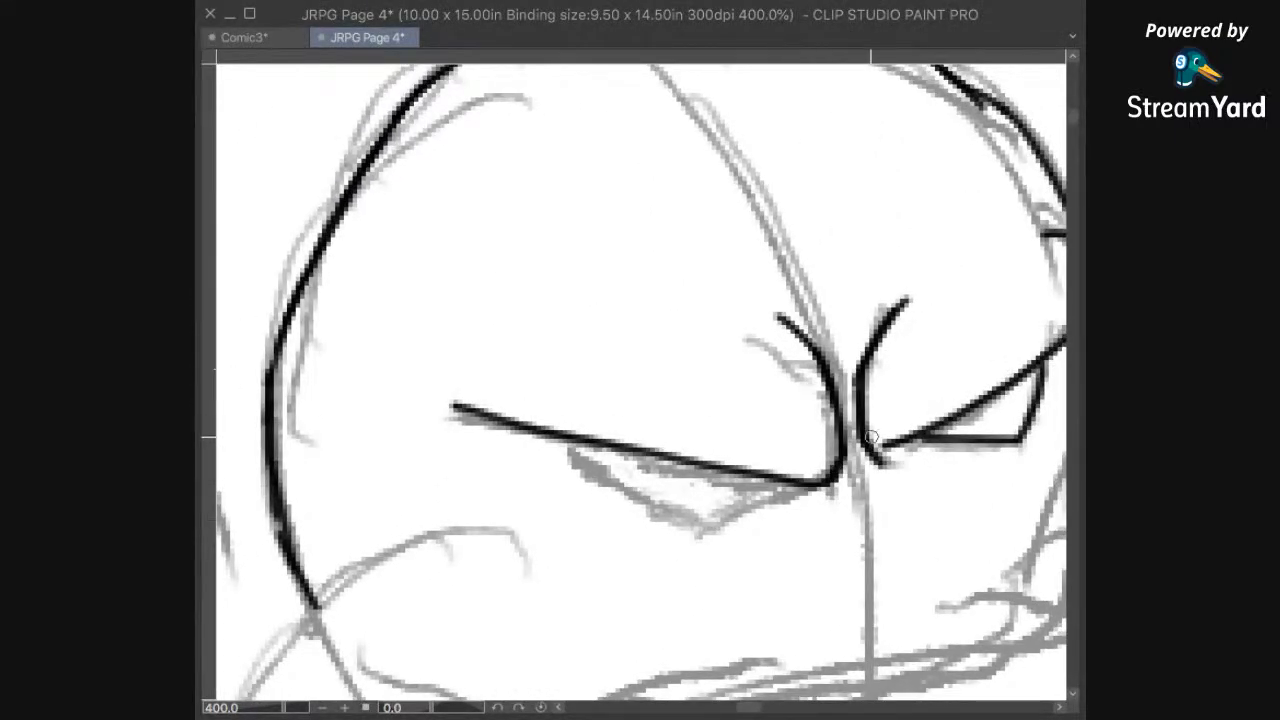
{"action": "mouse_move", "coordinate": [730, 626]}
{"action": "left_mouse_down"}
{"action": "mouse_move", "coordinate": [703, 635]}
{"action": "mouse_move", "coordinate": [899, 415]}
{"action": "mouse_move", "coordinate": [900, 354]}
{"action": "left_mouse_up"}
{"action": "left_click_drag", "start_coordinate": [829, 423], "coordinate": [699, 558]}
{"action": "mouse_move", "coordinate": [654, 378]}
{"action": "left_mouse_down"}
{"action": "mouse_move", "coordinate": [657, 484]}
{"action": "mouse_move", "coordinate": [603, 463]}
{"action": "mouse_move", "coordinate": [795, 342]}
{"action": "mouse_move", "coordinate": [703, 434]}
{"action": "left_mouse_up"}
{"action": "left_click_drag", "start_coordinate": [916, 268], "coordinate": [671, 559]}
{"action": "left_click_drag", "start_coordinate": [791, 394], "coordinate": [723, 536]}
{"action": "left_click", "coordinate": [541, 707]}
{"action": "left_click_drag", "start_coordinate": [488, 457], "coordinate": [647, 514]}
{"action": "mouse_move", "coordinate": [801, 213]}
{"action": "left_mouse_down"}
{"action": "mouse_move", "coordinate": [776, 418]}
{"action": "mouse_move", "coordinate": [983, 330]}
{"action": "left_mouse_up"}
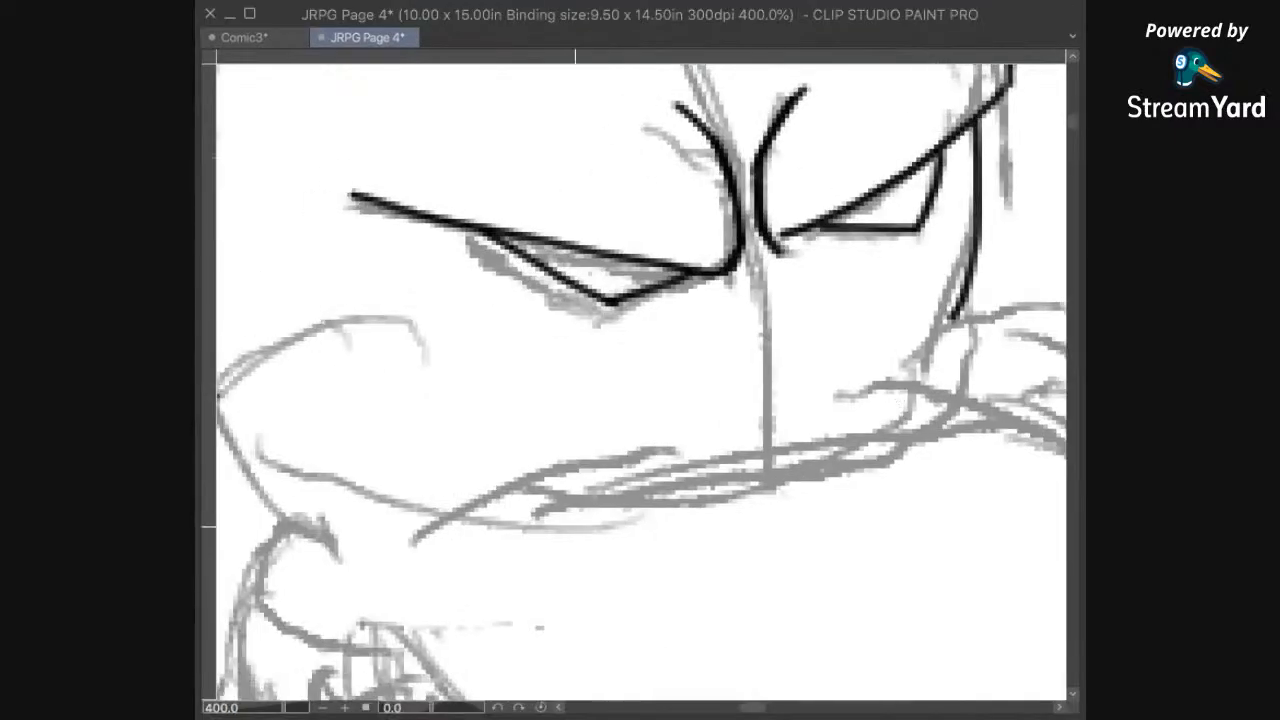
Step: Ink the curved cheek fold on the left side of the hippo's face, starting from the end of the head outline
{"action": "left_click_drag", "start_coordinate": [386, 389], "coordinate": [706, 546]}
{"action": "mouse_move", "coordinate": [722, 479]}
{"action": "left_mouse_down"}
{"action": "mouse_move", "coordinate": [677, 478]}
{"action": "mouse_move", "coordinate": [539, 564]}
{"action": "left_mouse_up"}
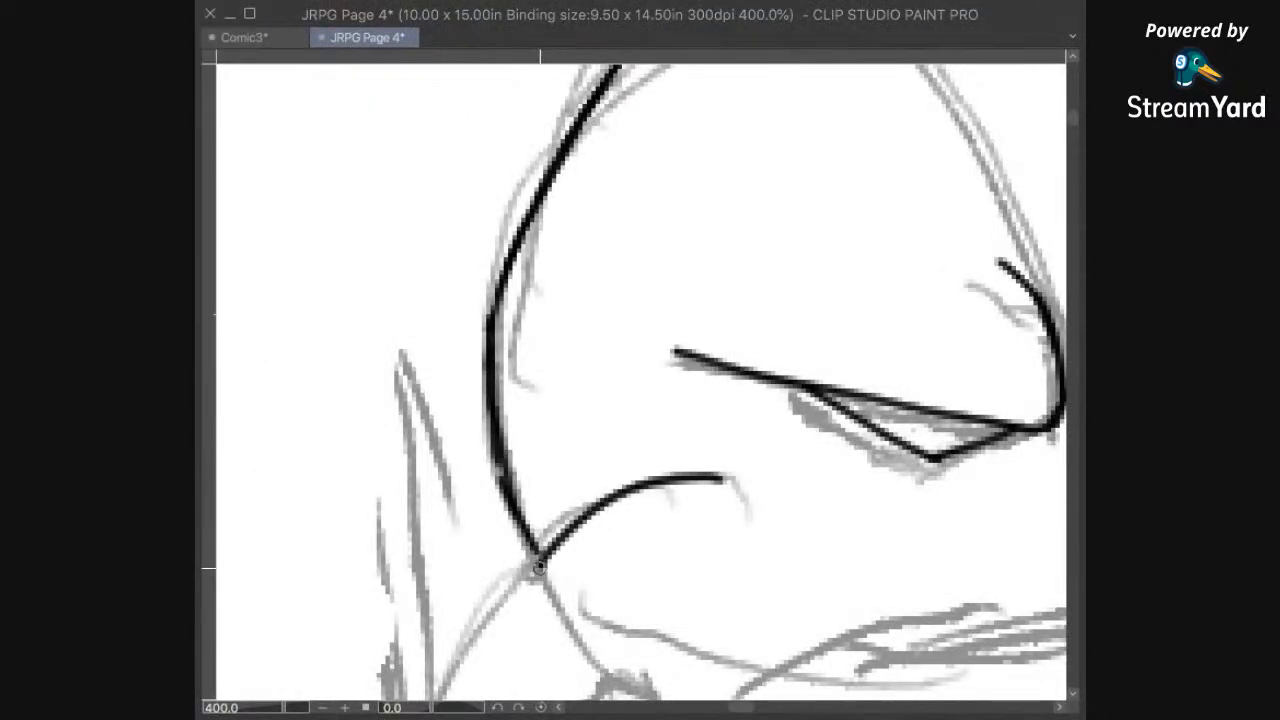
{"action": "left_click_drag", "start_coordinate": [774, 609], "coordinate": [831, 243]}
{"action": "left_click_drag", "start_coordinate": [1019, 287], "coordinate": [729, 417]}
{"action": "left_click_drag", "start_coordinate": [568, 460], "coordinate": [702, 477]}
{"action": "scroll", "coordinate": [811, 409], "scroll_direction": "down", "scroll_amount": 5}
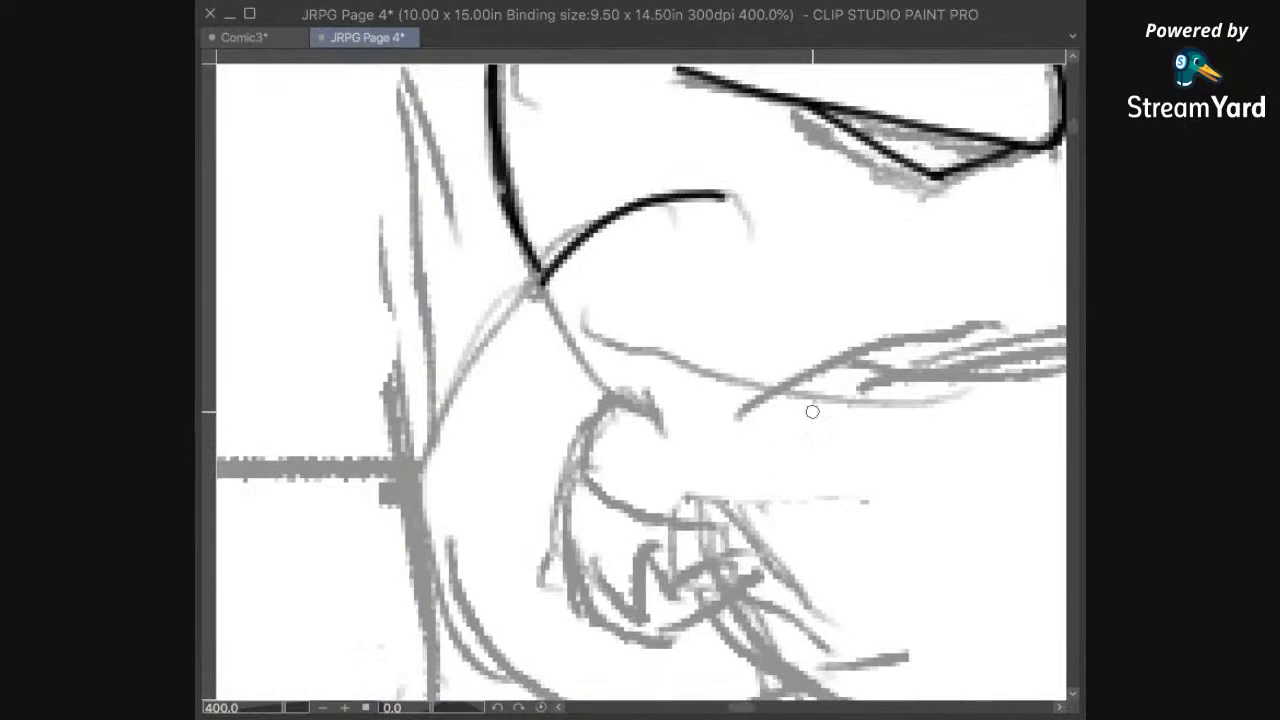
Step: Ink the small rounded cheek bulge behind the muzzle at the right side of the hippo's face
{"action": "left_click_drag", "start_coordinate": [1010, 434], "coordinate": [703, 400]}
{"action": "left_click_drag", "start_coordinate": [833, 365], "coordinate": [842, 393]}
{"action": "left_click_drag", "start_coordinate": [842, 339], "coordinate": [806, 446]}
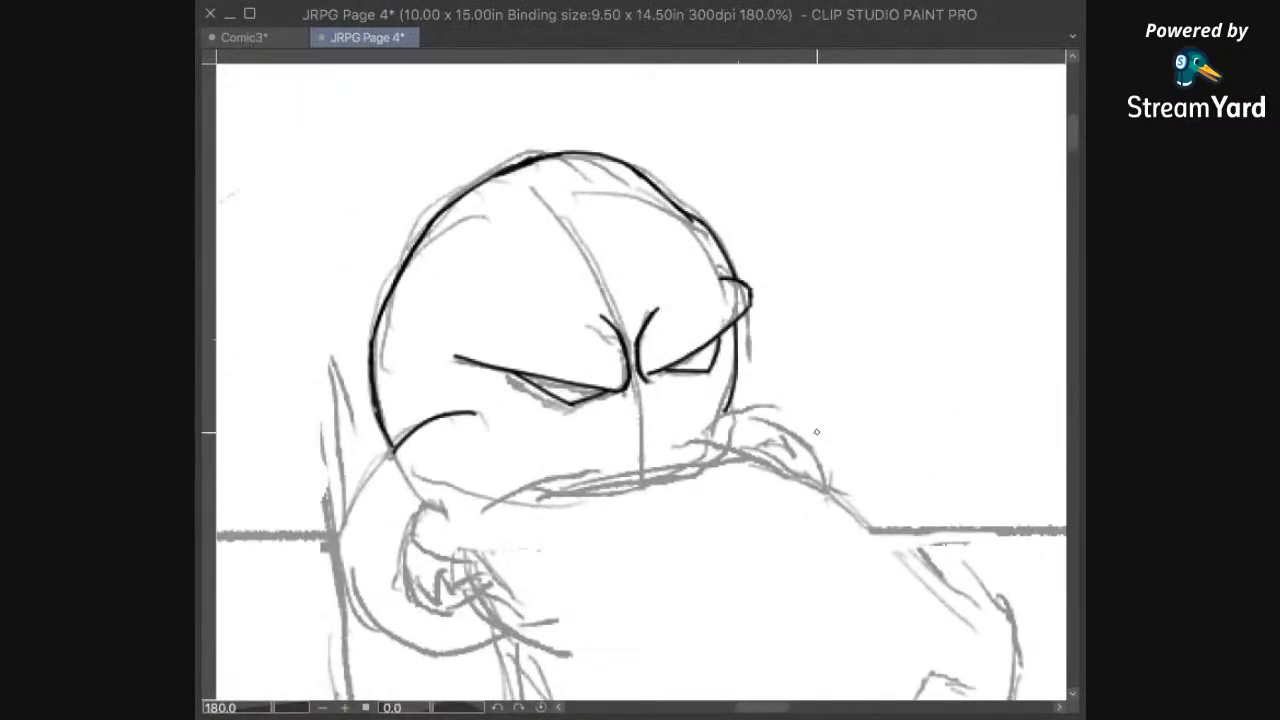
{"action": "scroll", "coordinate": [816, 431], "scroll_direction": "up", "scroll_amount": 2}
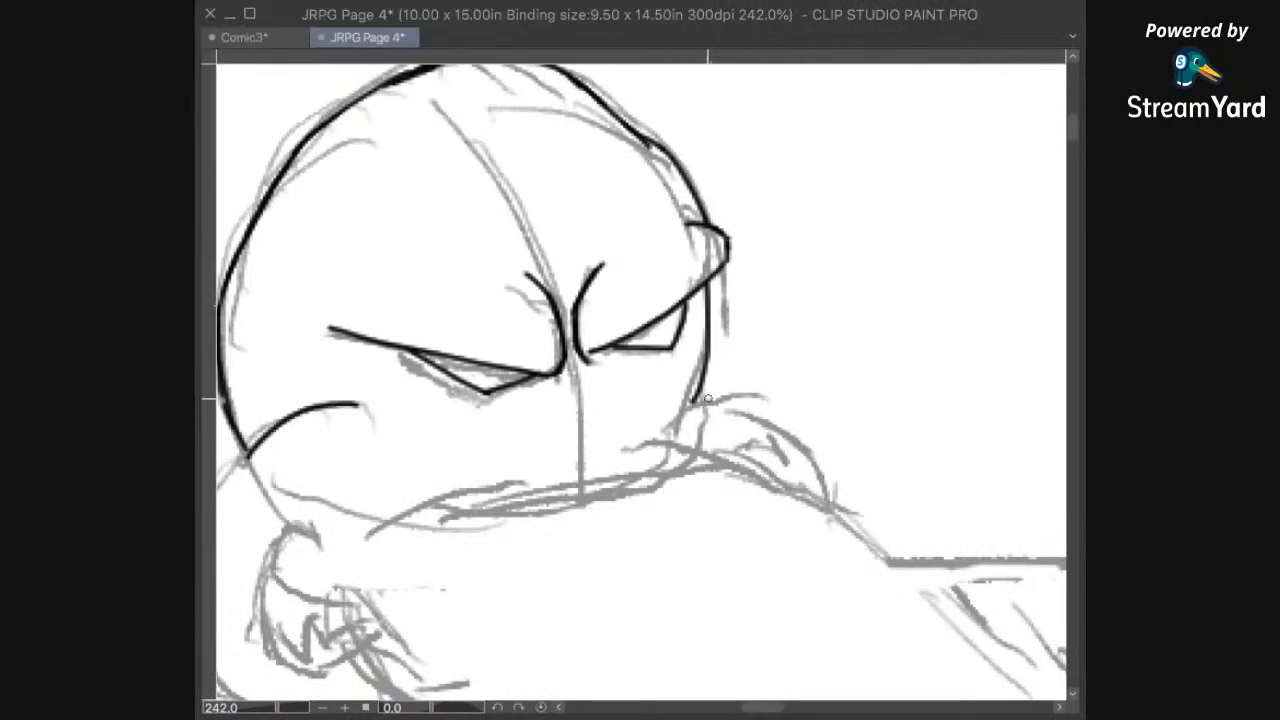
{"action": "left_click_drag", "start_coordinate": [749, 517], "coordinate": [773, 421]}
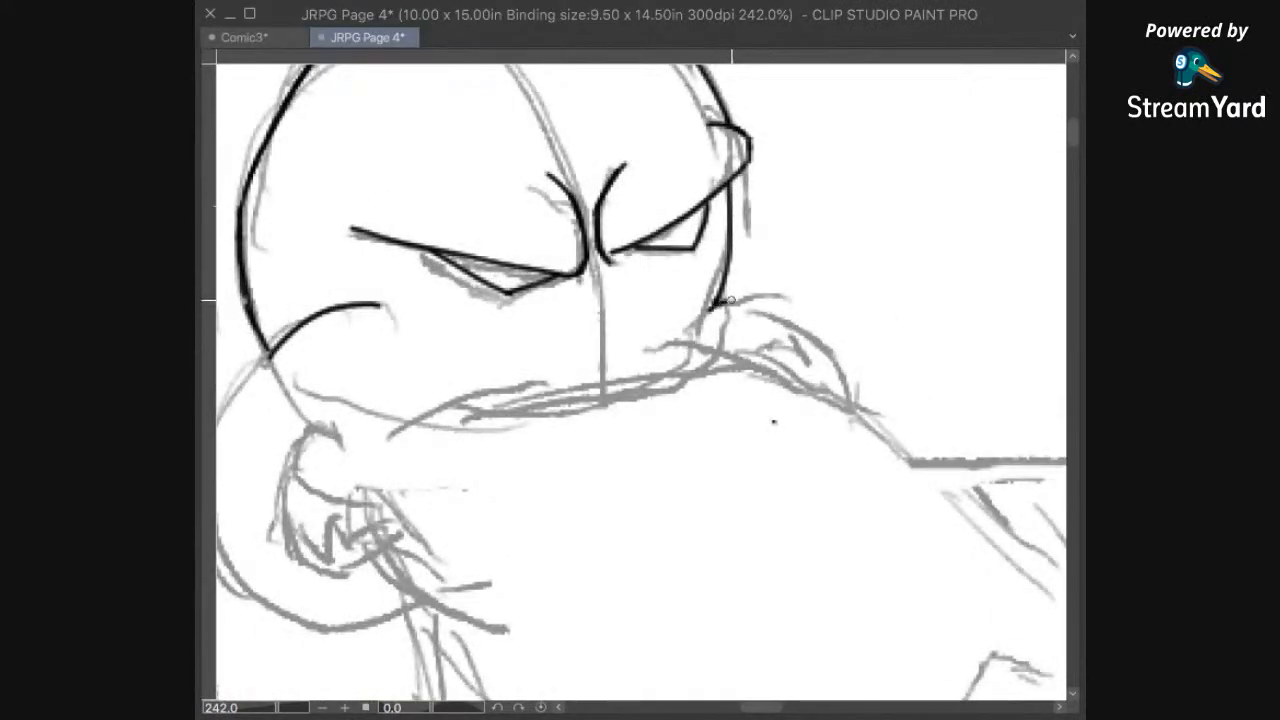
{"action": "left_click_drag", "start_coordinate": [750, 304], "coordinate": [784, 379]}
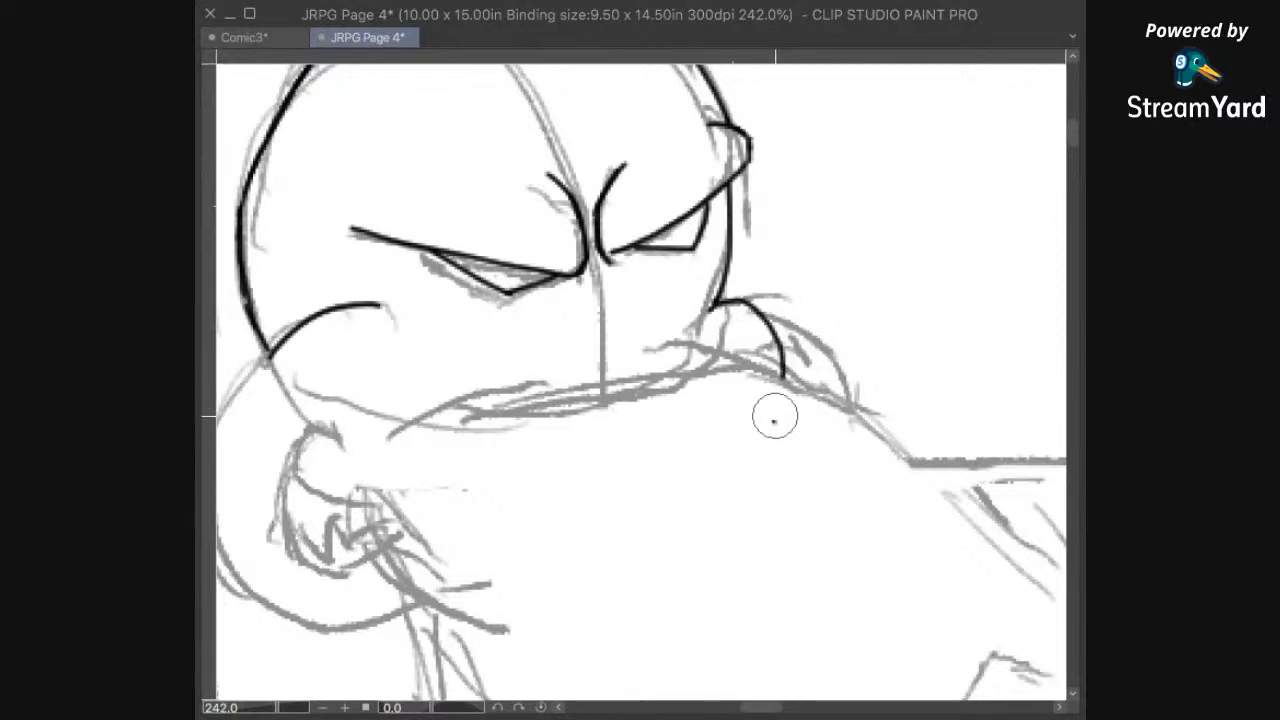
Step: Ink the left jaw outline from the cheek fold down and around beneath the corner of the mouth
{"action": "left_click_drag", "start_coordinate": [427, 442], "coordinate": [689, 437]}
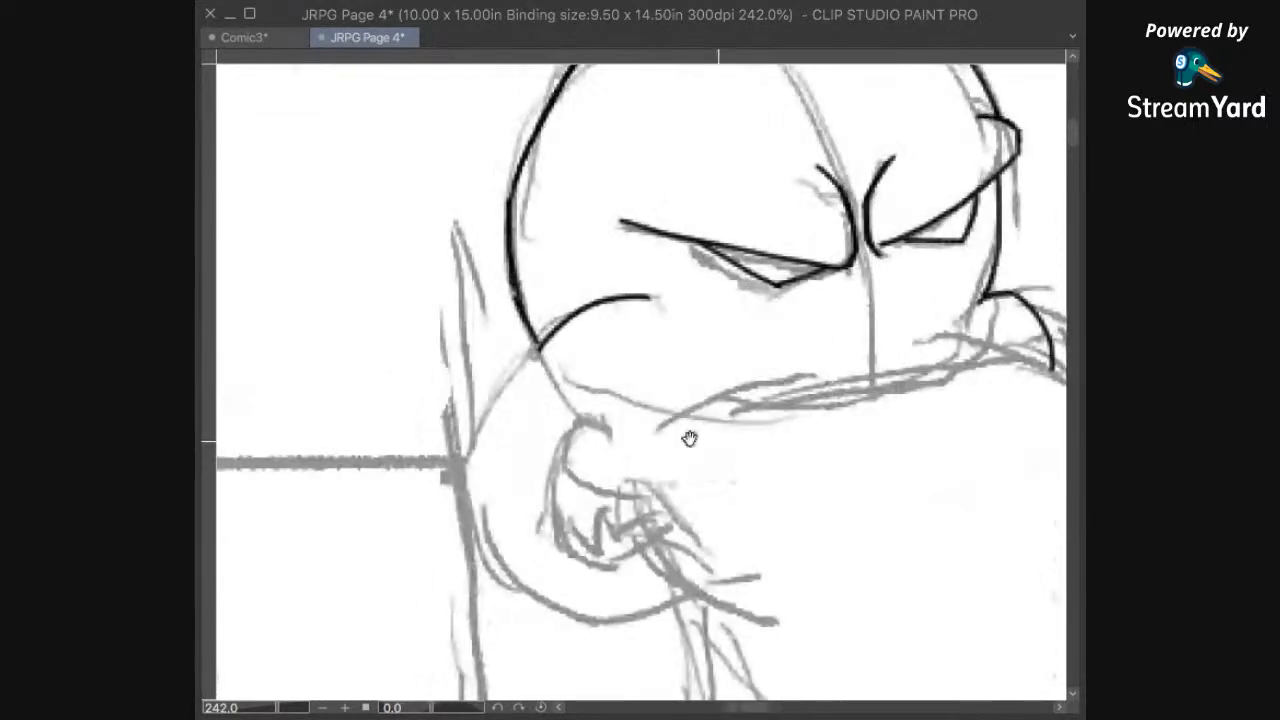
{"action": "left_click_drag", "start_coordinate": [518, 416], "coordinate": [674, 366]}
{"action": "mouse_move", "coordinate": [686, 303]}
{"action": "left_mouse_down"}
{"action": "mouse_move", "coordinate": [622, 433]}
{"action": "mouse_move", "coordinate": [675, 530]}
{"action": "mouse_move", "coordinate": [742, 576]}
{"action": "mouse_move", "coordinate": [784, 582]}
{"action": "mouse_move", "coordinate": [850, 535]}
{"action": "left_mouse_up"}
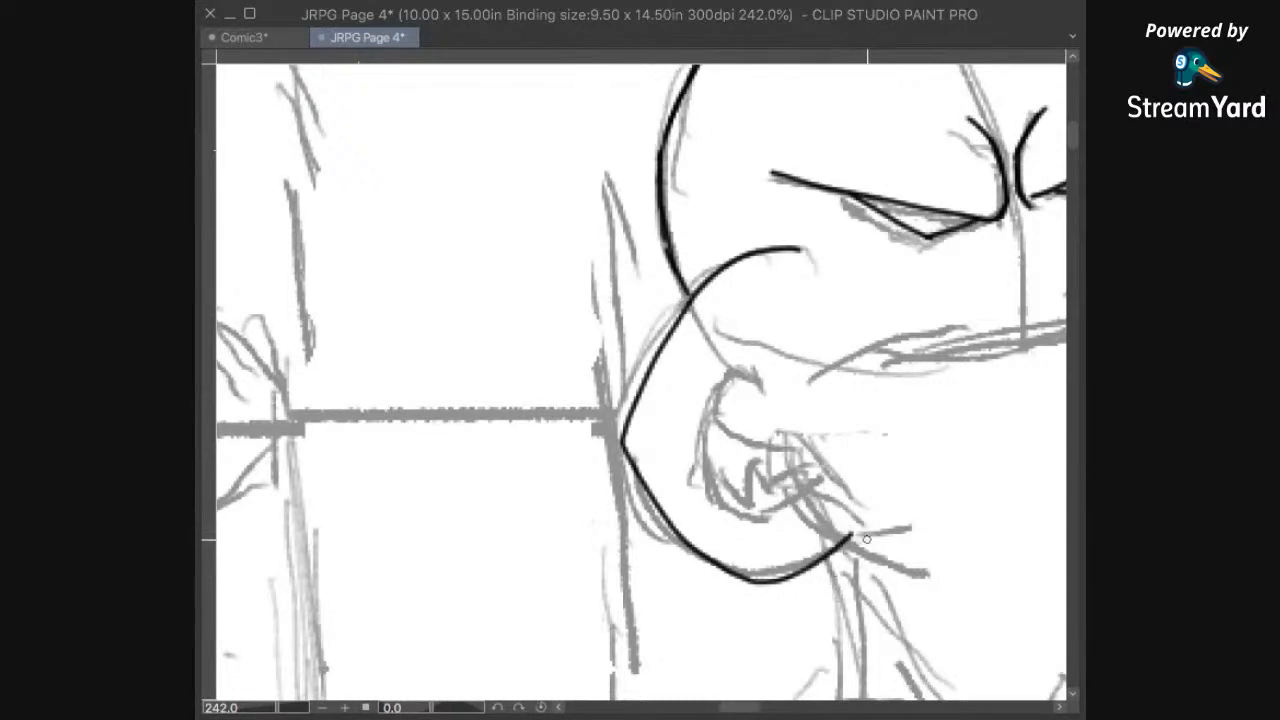
Step: Ink the upper right edge of the muzzle from the cheek bulge toward the snout, working on a rotated canvas
{"action": "scroll", "coordinate": [900, 478], "scroll_direction": "down", "scroll_amount": 4}
{"action": "left_click_drag", "start_coordinate": [928, 536], "coordinate": [651, 534]}
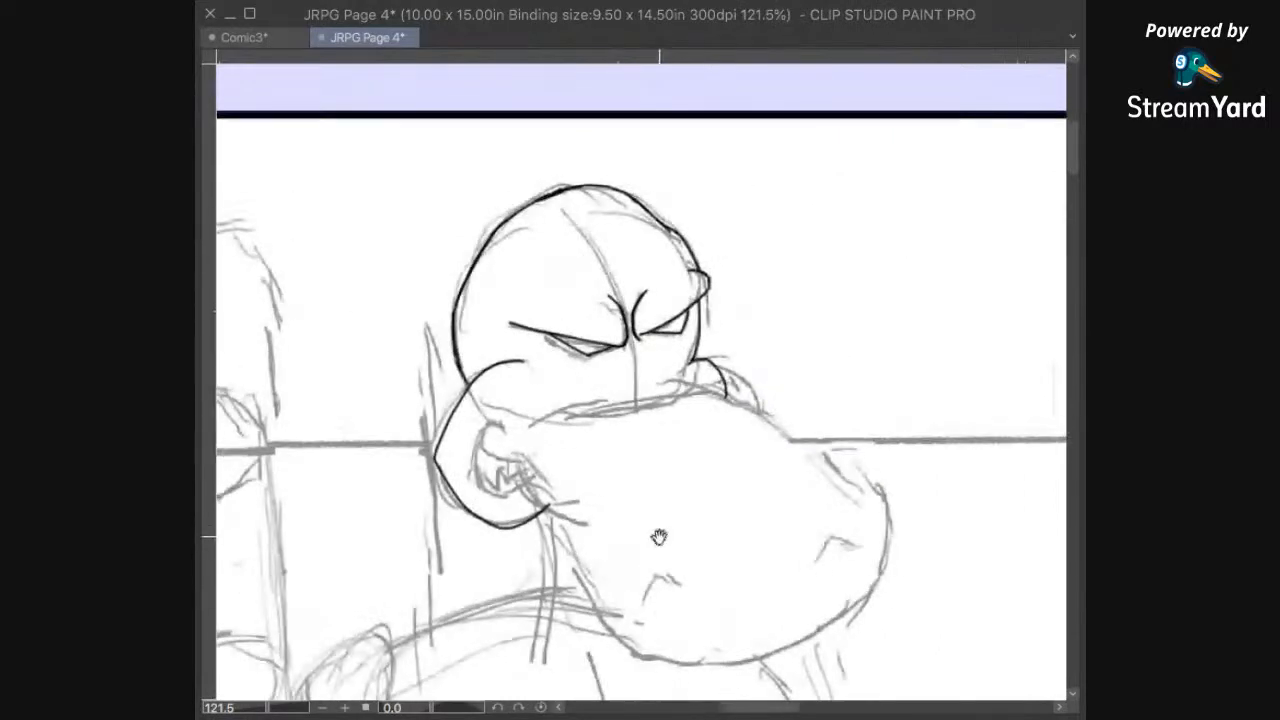
{"action": "scroll", "coordinate": [880, 475], "scroll_direction": "up", "scroll_amount": 3}
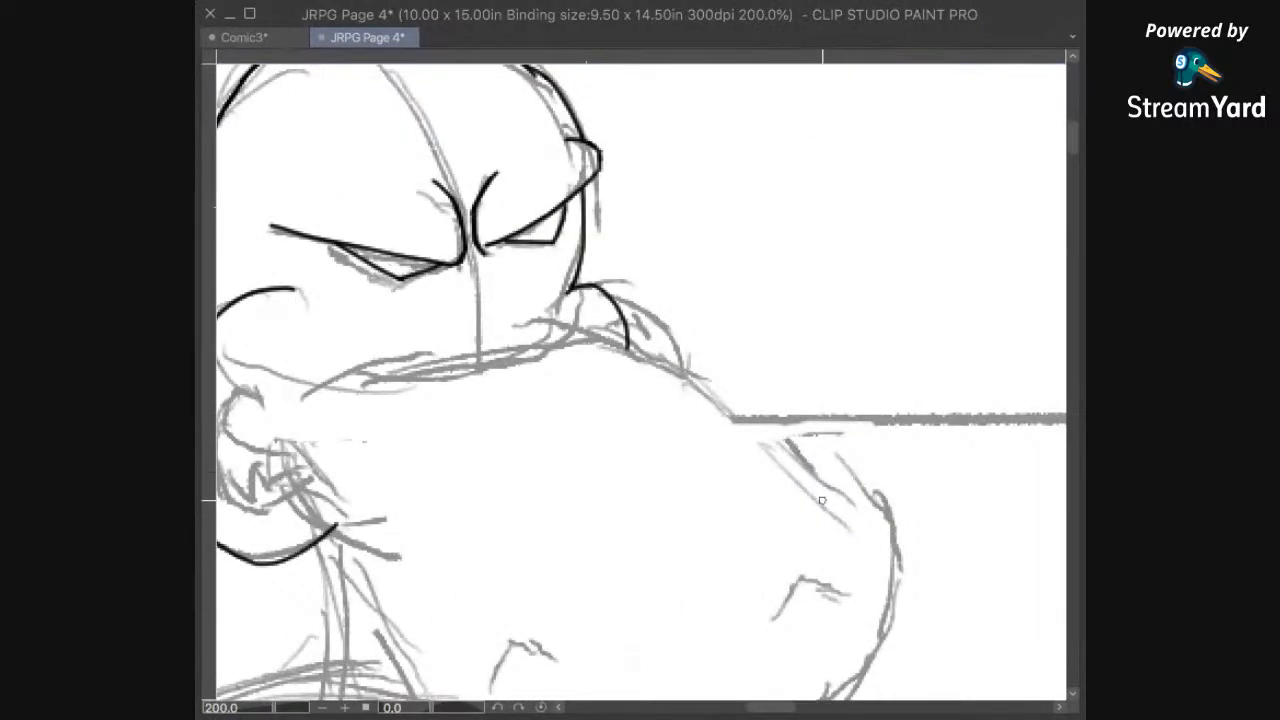
{"action": "left_click_drag", "start_coordinate": [821, 500], "coordinate": [601, 479]}
{"action": "left_click_drag", "start_coordinate": [668, 421], "coordinate": [805, 497]}
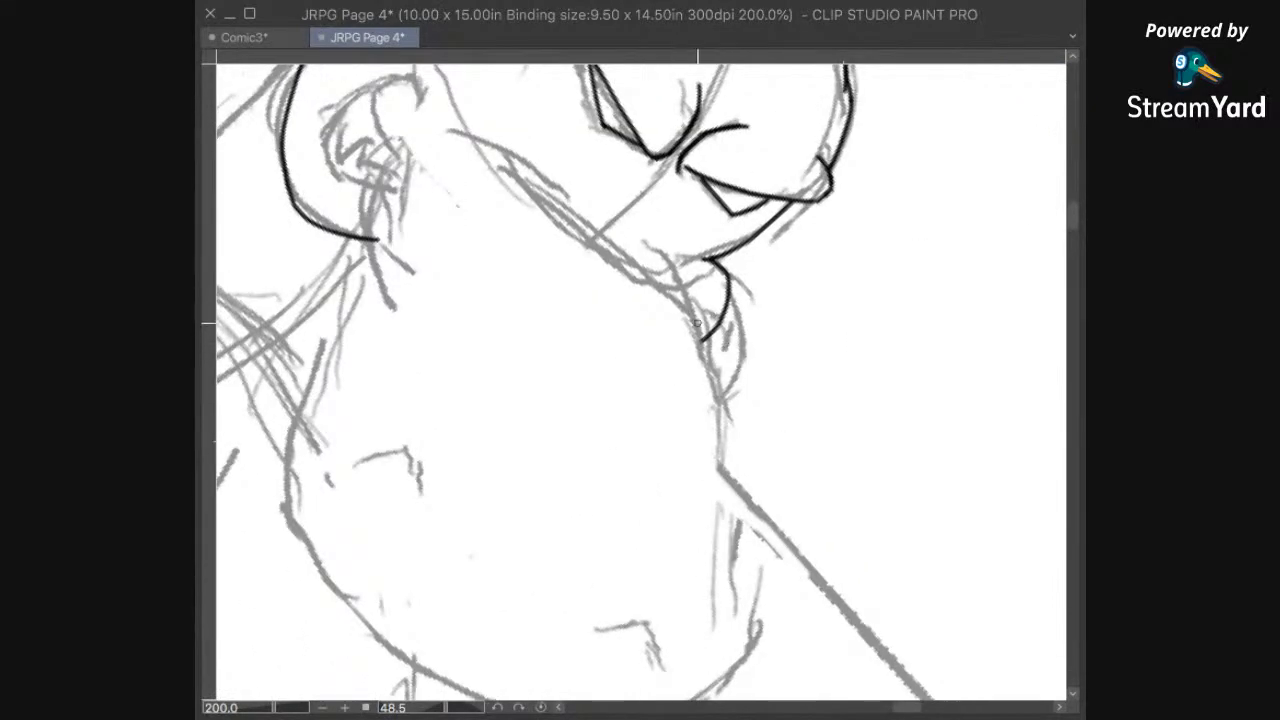
{"action": "left_click_drag", "start_coordinate": [692, 295], "coordinate": [756, 595]}
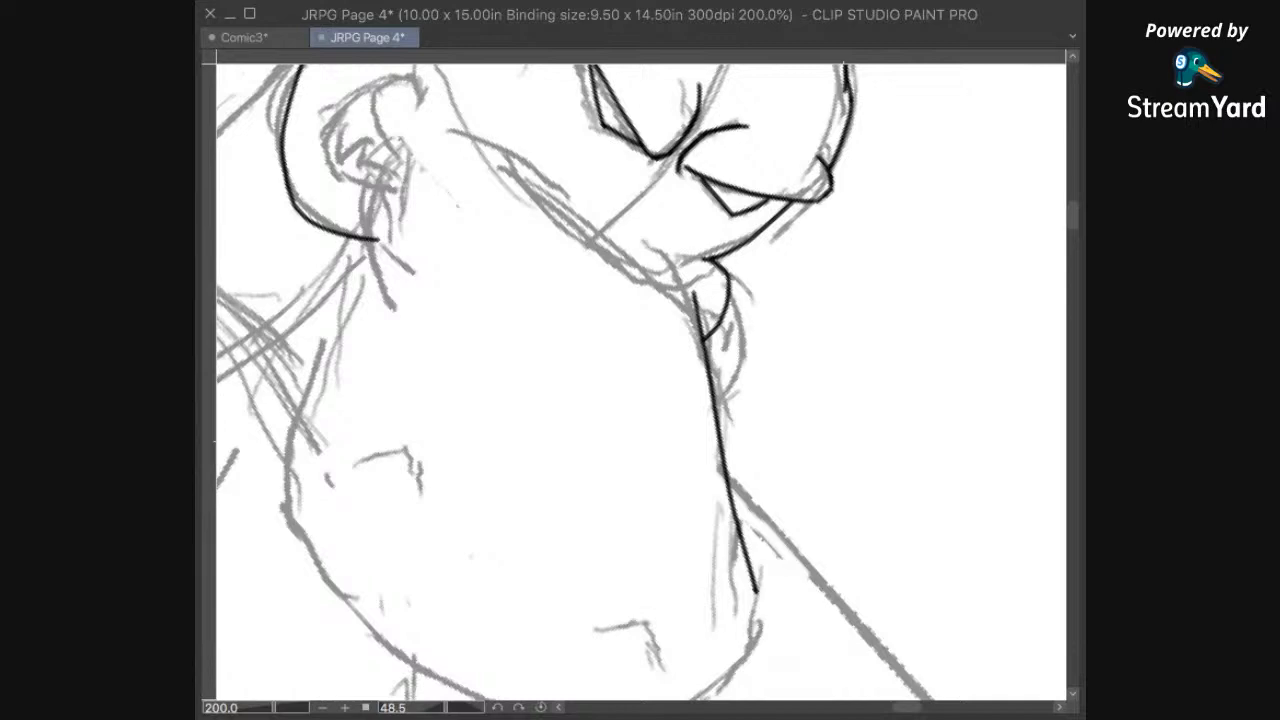
{"action": "key", "text": "ctrl+at"}
Step: Ink the rounded front of the muzzle and continue the line along the right part of its underside
{"action": "left_click_drag", "start_coordinate": [938, 349], "coordinate": [903, 440]}
{"action": "left_click_drag", "start_coordinate": [892, 495], "coordinate": [817, 391]}
{"action": "mouse_move", "coordinate": [870, 345]}
{"action": "left_mouse_down"}
{"action": "mouse_move", "coordinate": [823, 214]}
{"action": "mouse_move", "coordinate": [799, 246]}
{"action": "mouse_move", "coordinate": [824, 288]}
{"action": "left_mouse_up"}
{"action": "mouse_move", "coordinate": [767, 470]}
{"action": "left_mouse_down"}
{"action": "mouse_move", "coordinate": [943, 366]}
{"action": "mouse_move", "coordinate": [775, 597]}
{"action": "left_mouse_up"}
{"action": "left_click_drag", "start_coordinate": [832, 477], "coordinate": [896, 404]}
{"action": "mouse_move", "coordinate": [905, 333]}
{"action": "left_mouse_down"}
{"action": "mouse_move", "coordinate": [883, 508]}
{"action": "mouse_move", "coordinate": [740, 608]}
{"action": "mouse_move", "coordinate": [596, 652]}
{"action": "left_mouse_up"}
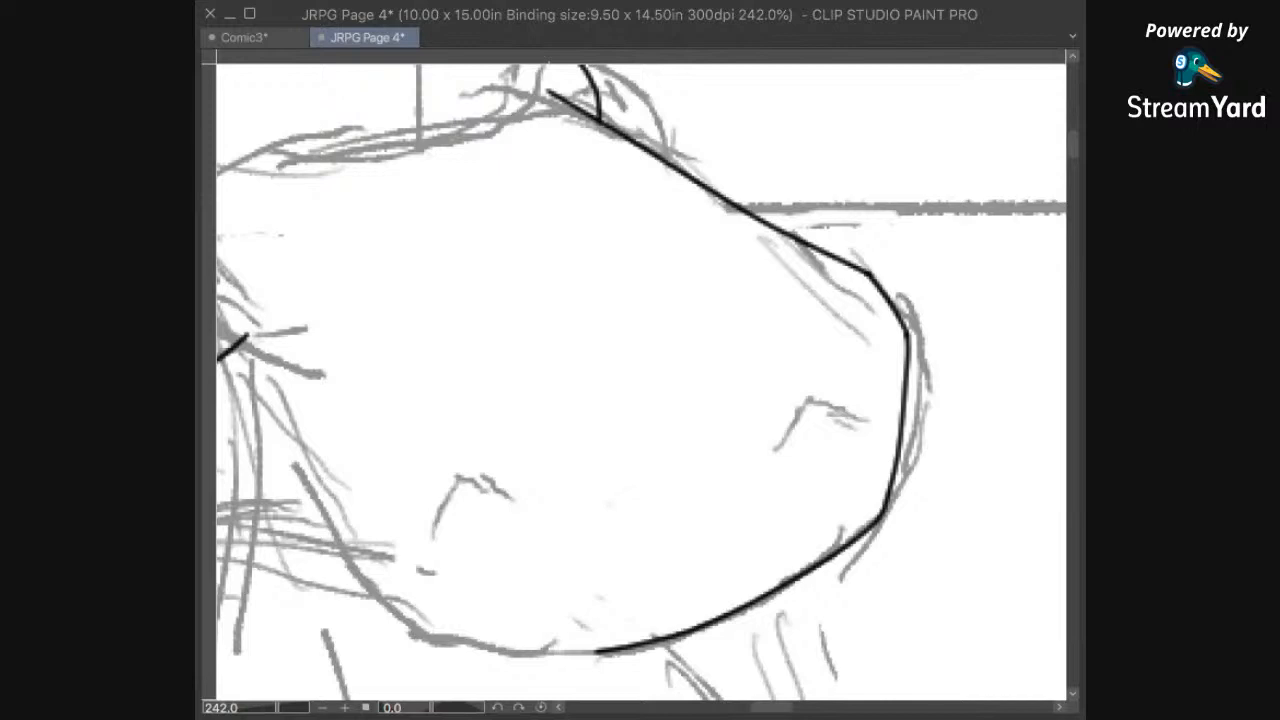
Step: Complete the muzzle outline by inking the rest of its underside and its left edge up to the mouth corner
{"action": "left_click_drag", "start_coordinate": [748, 574], "coordinate": [836, 510]}
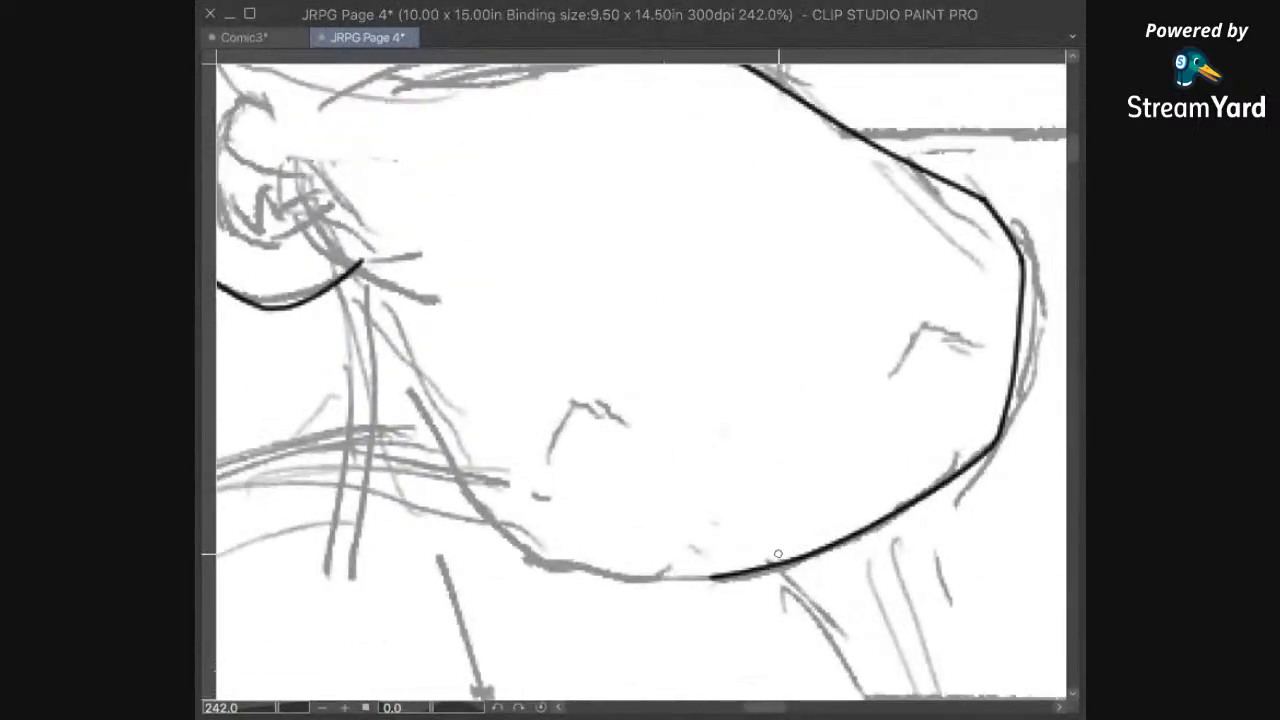
{"action": "left_click_drag", "start_coordinate": [720, 577], "coordinate": [507, 532]}
{"action": "mouse_move", "coordinate": [532, 409]}
{"action": "left_mouse_down"}
{"action": "mouse_move", "coordinate": [567, 485]}
{"action": "mouse_move", "coordinate": [621, 507]}
{"action": "left_mouse_up"}
{"action": "mouse_move", "coordinate": [390, 287]}
{"action": "left_mouse_down"}
{"action": "mouse_move", "coordinate": [464, 401]}
{"action": "mouse_move", "coordinate": [526, 539]}
{"action": "mouse_move", "coordinate": [592, 622]}
{"action": "left_mouse_up"}
{"action": "left_click_drag", "start_coordinate": [642, 556], "coordinate": [757, 503]}
{"action": "mouse_move", "coordinate": [811, 350]}
{"action": "left_mouse_down"}
{"action": "mouse_move", "coordinate": [811, 468]}
{"action": "mouse_move", "coordinate": [528, 557]}
{"action": "left_mouse_up"}
Step: Ink the two arched nostrils on the hippo's muzzle
{"action": "left_click_drag", "start_coordinate": [846, 486], "coordinate": [790, 336]}
{"action": "mouse_move", "coordinate": [811, 460]}
{"action": "left_mouse_down"}
{"action": "mouse_move", "coordinate": [855, 388]}
{"action": "mouse_move", "coordinate": [849, 361]}
{"action": "mouse_move", "coordinate": [878, 381]}
{"action": "left_mouse_up"}
{"action": "mouse_move", "coordinate": [531, 452]}
{"action": "left_mouse_down"}
{"action": "mouse_move", "coordinate": [480, 434]}
{"action": "mouse_move", "coordinate": [458, 476]}
{"action": "left_mouse_up"}
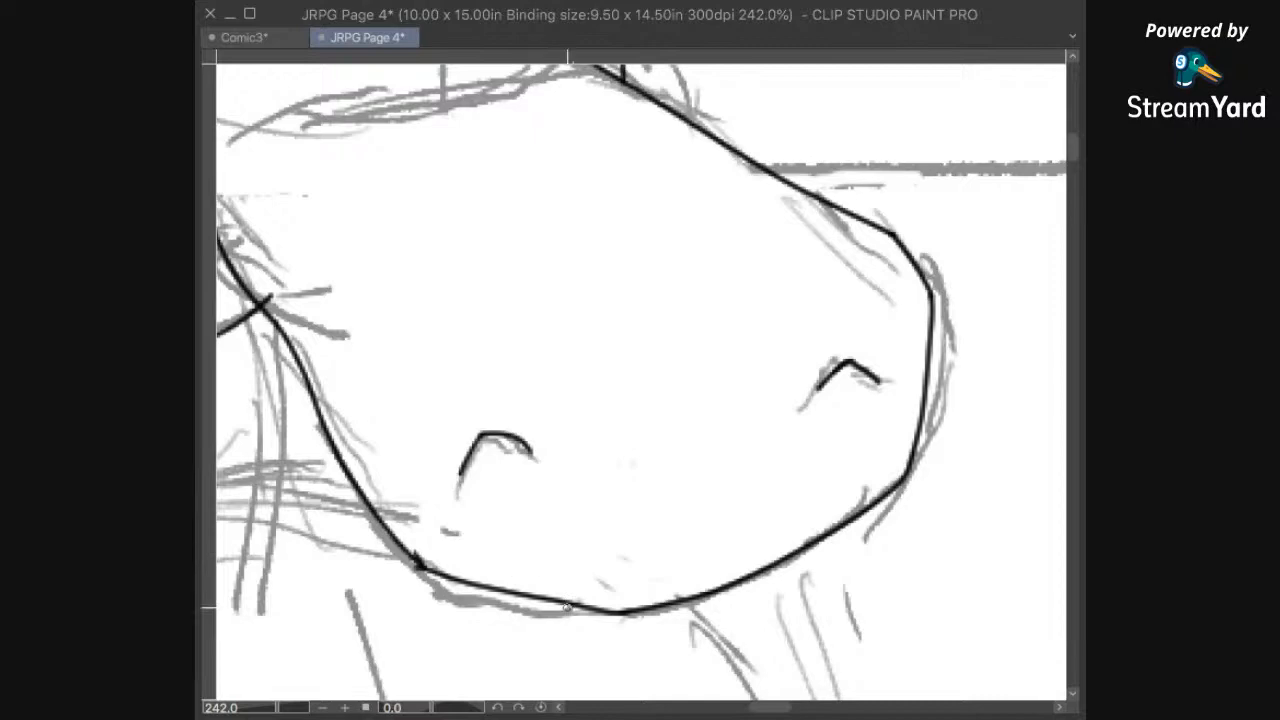
Step: Close the gap between the inner crease and the brow line at the hippo's right eye
{"action": "left_click_drag", "start_coordinate": [680, 268], "coordinate": [855, 517]}
{"action": "mouse_move", "coordinate": [640, 325]}
{"action": "left_mouse_down"}
{"action": "mouse_move", "coordinate": [729, 623]}
{"action": "mouse_move", "coordinate": [721, 640]}
{"action": "left_mouse_up"}
{"action": "mouse_move", "coordinate": [722, 530]}
{"action": "left_mouse_down"}
{"action": "mouse_move", "coordinate": [761, 401]}
{"action": "mouse_move", "coordinate": [794, 420]}
{"action": "left_mouse_up"}
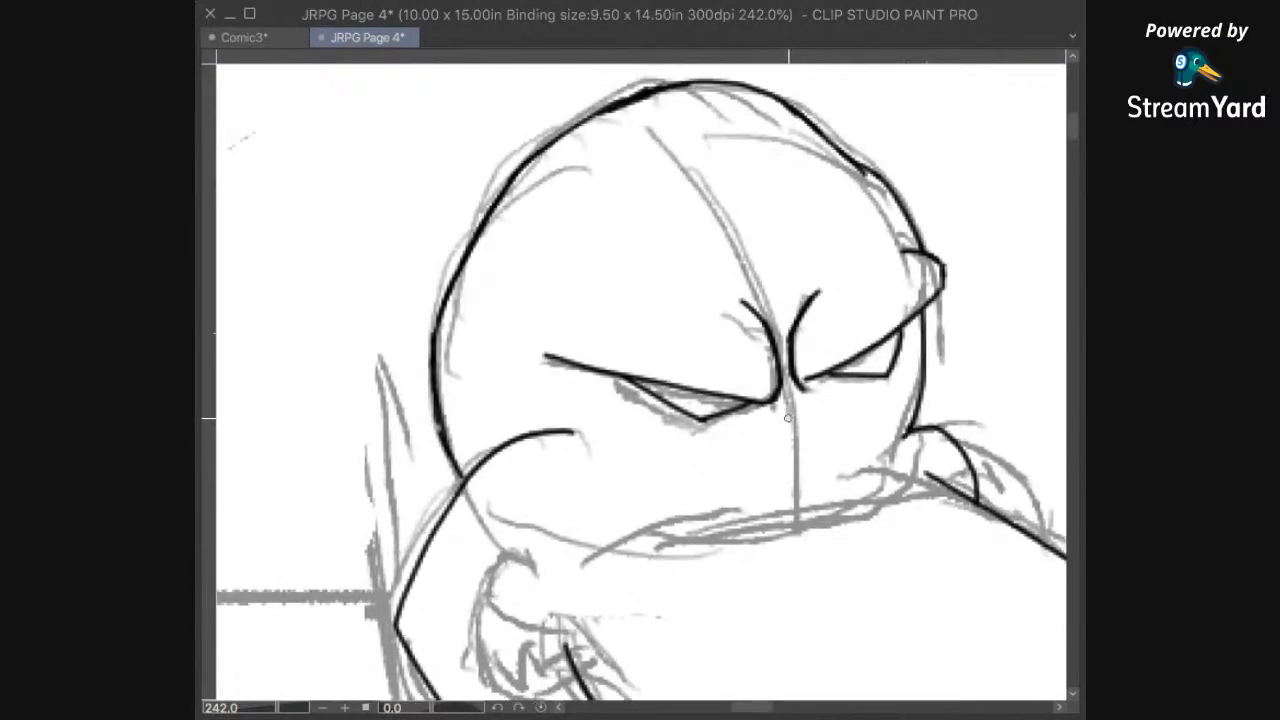
{"action": "scroll", "coordinate": [845, 395], "scroll_direction": "up", "scroll_amount": 2}
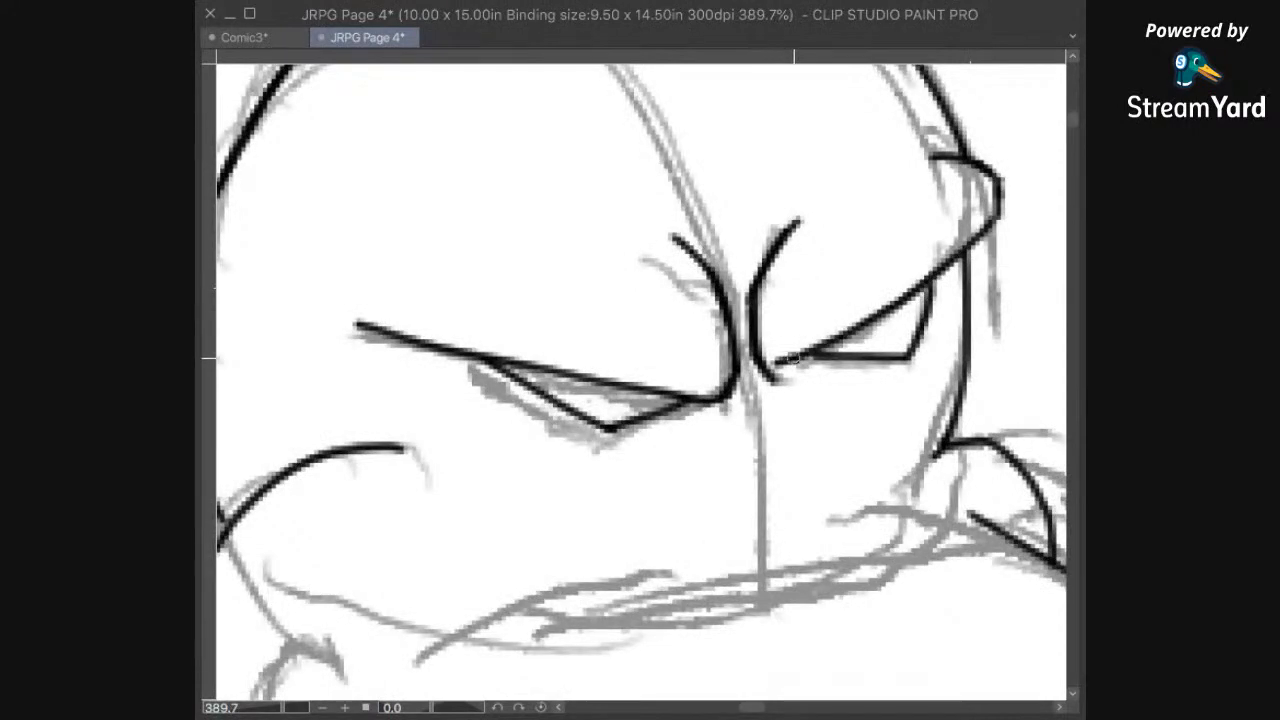
{"action": "left_click_drag", "start_coordinate": [773, 377], "coordinate": [802, 357]}
{"action": "left_click_drag", "start_coordinate": [760, 525], "coordinate": [754, 517]}
{"action": "mouse_move", "coordinate": [817, 401]}
{"action": "left_mouse_down"}
{"action": "mouse_move", "coordinate": [774, 449]}
{"action": "mouse_move", "coordinate": [827, 356]}
{"action": "left_mouse_up"}
Step: Ink the inner curve of the mouth corner, from the muzzle's left edge up toward the cheek
{"action": "left_click_drag", "start_coordinate": [768, 538], "coordinate": [905, 270]}
{"action": "left_click_drag", "start_coordinate": [706, 463], "coordinate": [789, 434]}
{"action": "scroll", "coordinate": [794, 434], "scroll_direction": "down", "scroll_amount": 3}
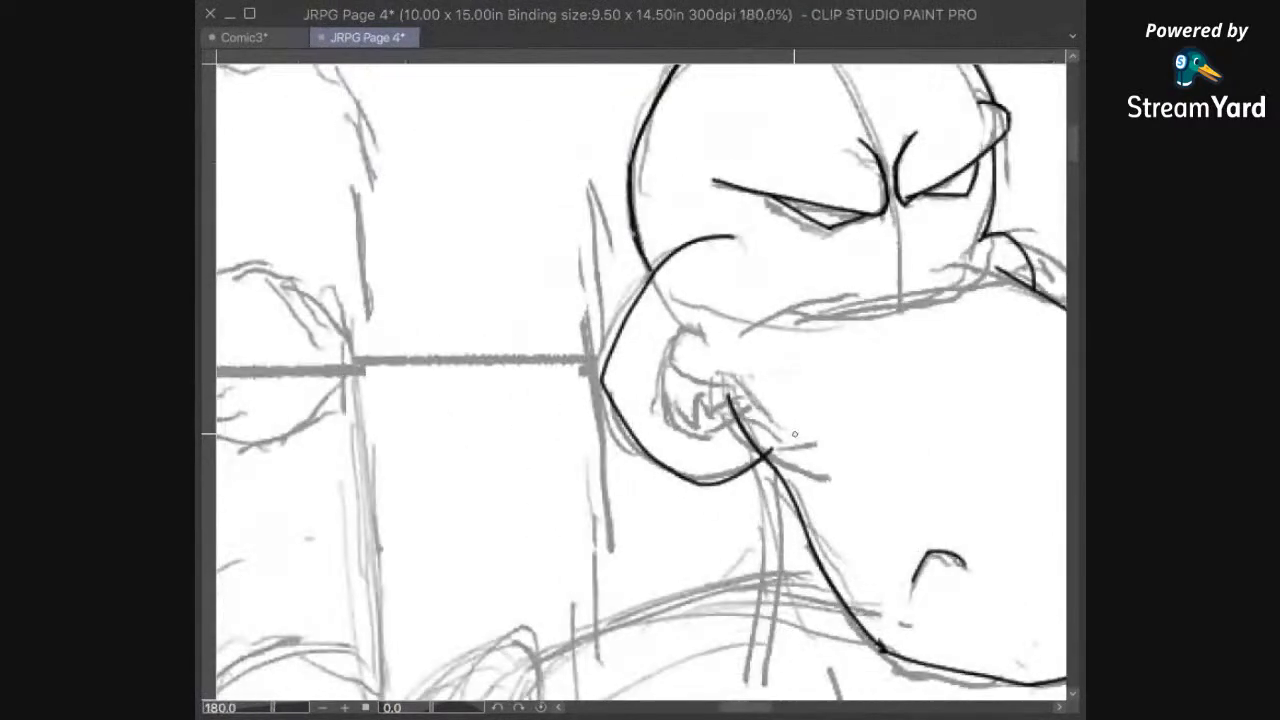
{"action": "mouse_move", "coordinate": [726, 394]}
{"action": "left_mouse_down"}
{"action": "mouse_move", "coordinate": [708, 398]}
{"action": "mouse_move", "coordinate": [668, 350]}
{"action": "mouse_move", "coordinate": [688, 316]}
{"action": "mouse_move", "coordinate": [712, 328]}
{"action": "left_mouse_up"}
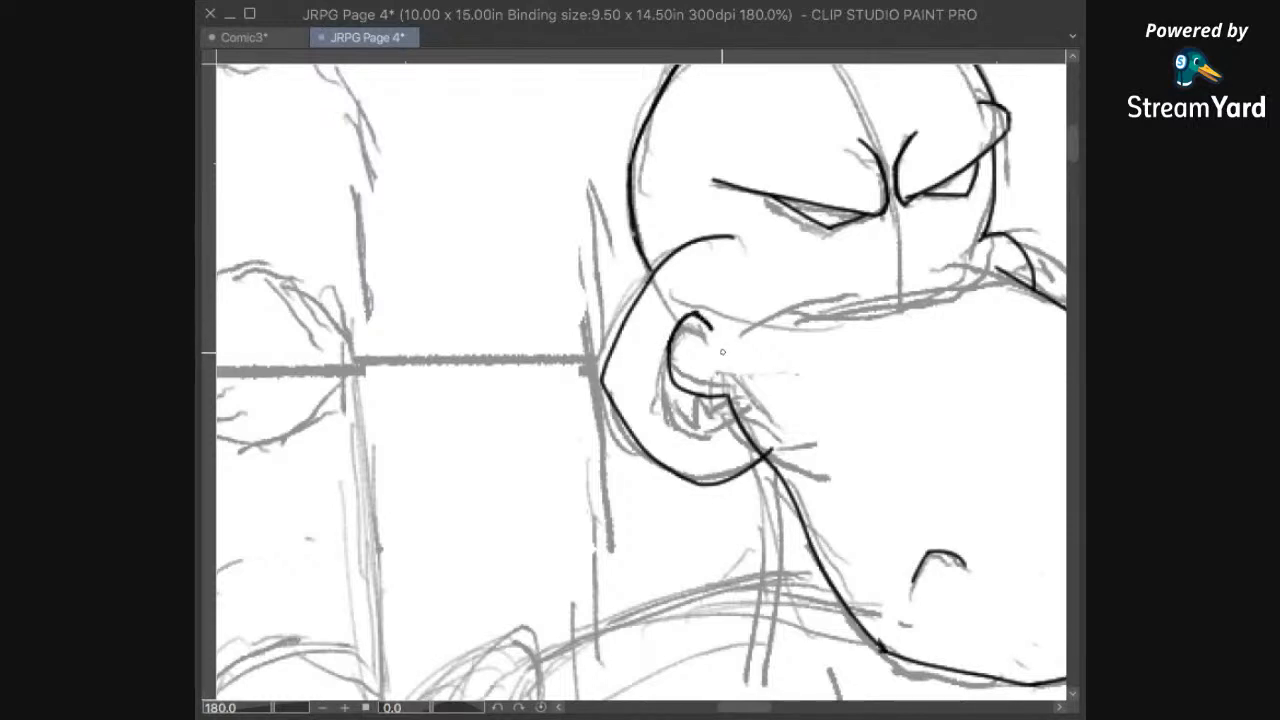
Step: Ink a short fold capping the top of the mouth corner and the outer lip curve running down from it
{"action": "left_click_drag", "start_coordinate": [700, 317], "coordinate": [681, 307]}
{"action": "scroll", "coordinate": [852, 390], "scroll_direction": "up", "scroll_amount": 1}
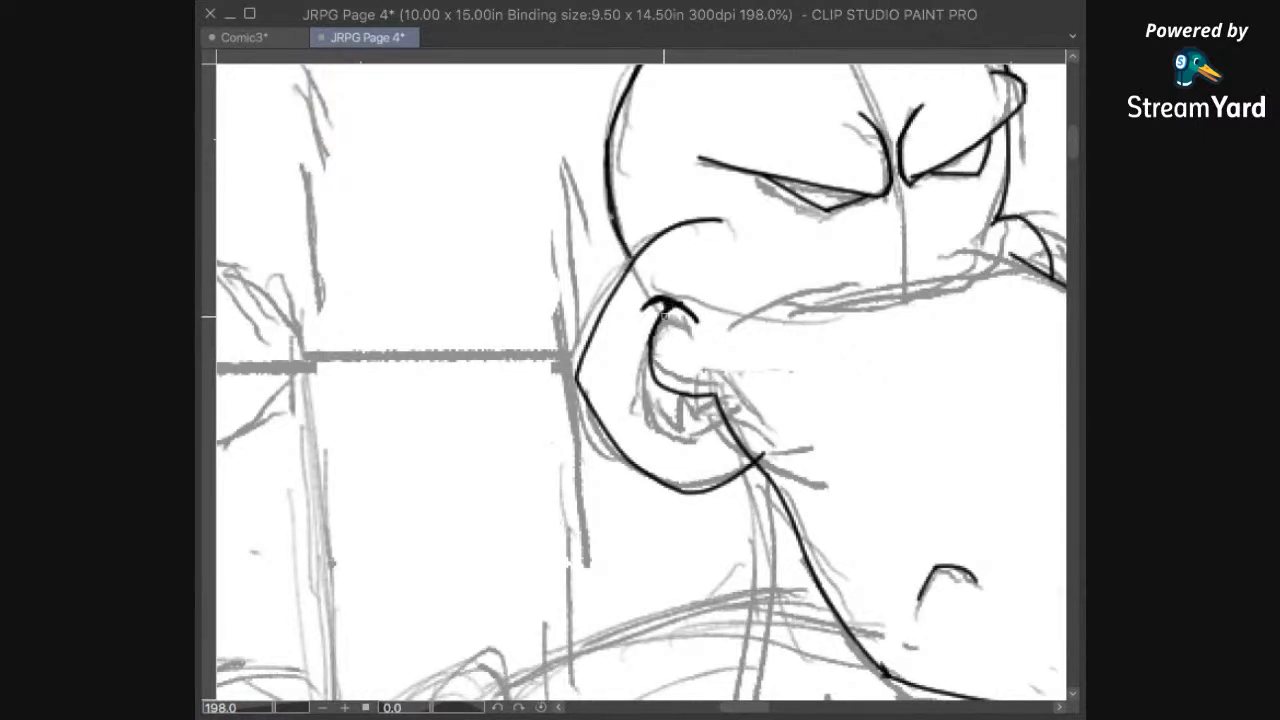
{"action": "mouse_move", "coordinate": [666, 305]}
{"action": "left_mouse_down"}
{"action": "mouse_move", "coordinate": [638, 397]}
{"action": "mouse_move", "coordinate": [658, 430]}
{"action": "left_mouse_up"}
{"action": "scroll", "coordinate": [657, 428], "scroll_direction": "down", "scroll_amount": 2}
{"action": "scroll", "coordinate": [700, 444], "scroll_direction": "up", "scroll_amount": 3}
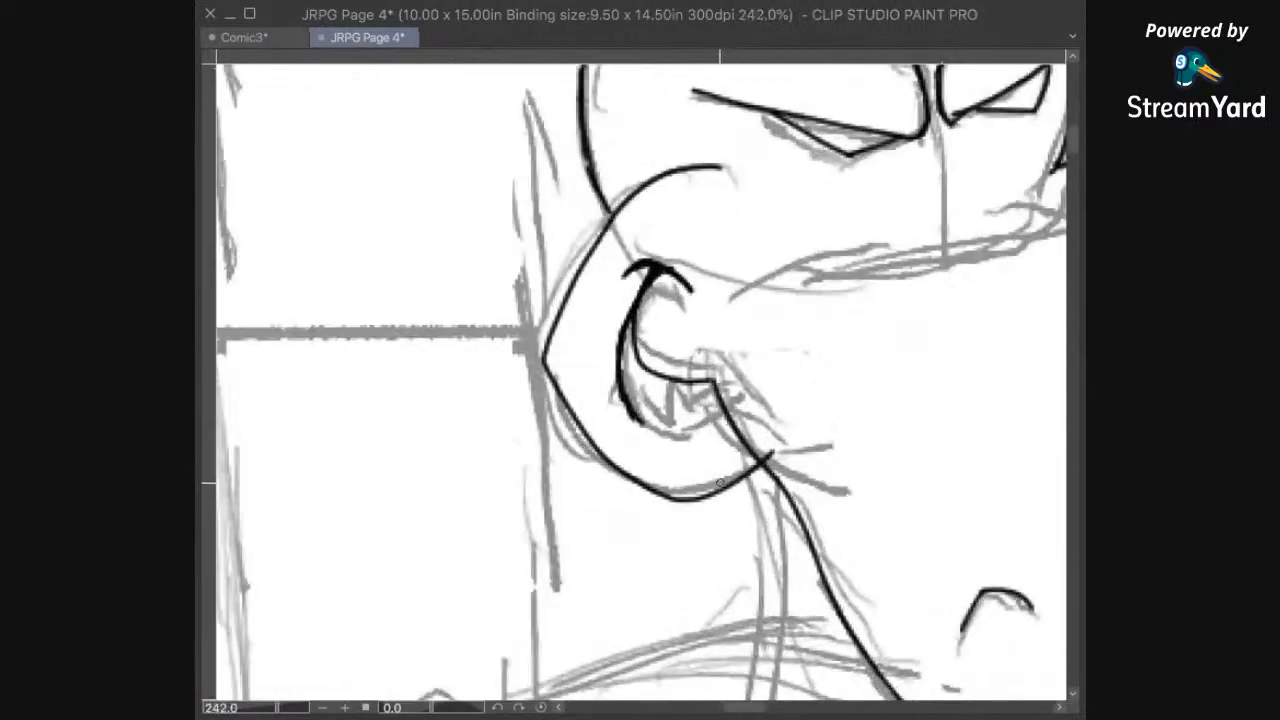
Step: Ink the lower lip curve around the hippo's mouth corner to the muzzle and add small pointed teeth inside the mouth
{"action": "mouse_move", "coordinate": [663, 463]}
{"action": "left_mouse_down"}
{"action": "mouse_move", "coordinate": [591, 516]}
{"action": "mouse_move", "coordinate": [591, 476]}
{"action": "left_mouse_up"}
{"action": "left_click_drag", "start_coordinate": [562, 418], "coordinate": [607, 456]}
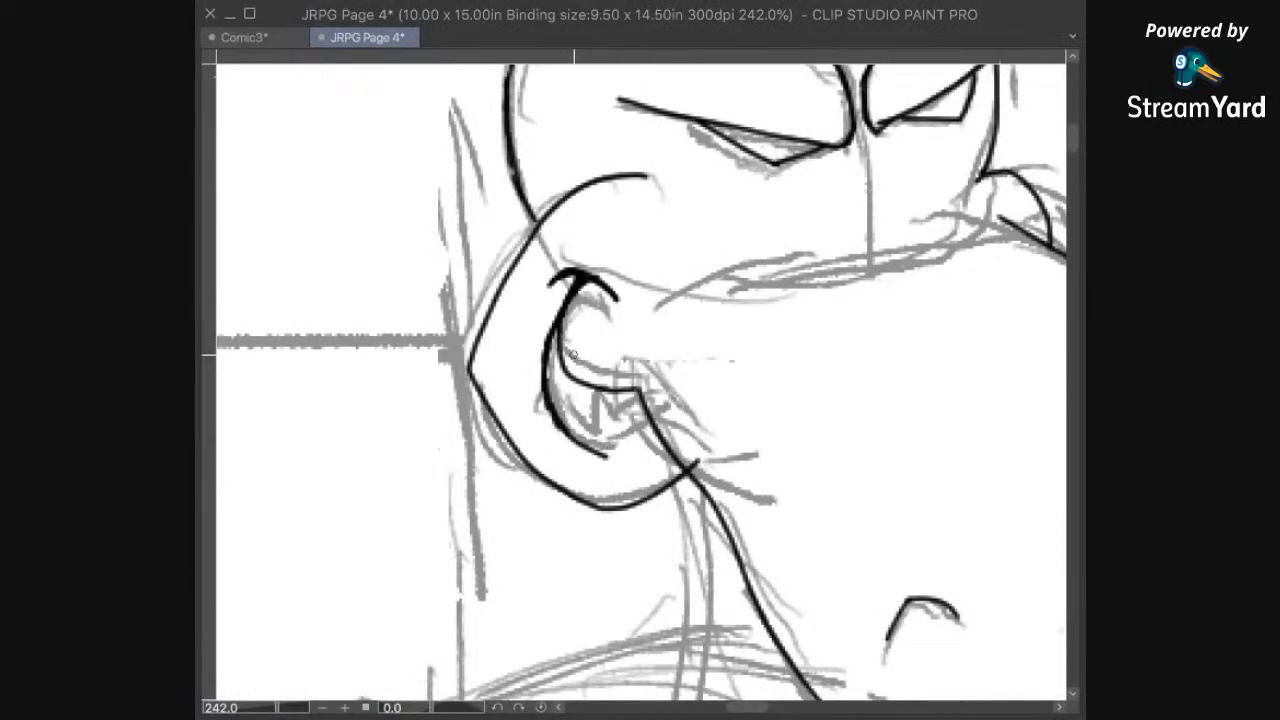
{"action": "left_click_drag", "start_coordinate": [604, 456], "coordinate": [643, 437]}
{"action": "left_click_drag", "start_coordinate": [723, 367], "coordinate": [771, 331]}
{"action": "mouse_move", "coordinate": [594, 334]}
{"action": "left_mouse_down"}
{"action": "mouse_move", "coordinate": [597, 360]}
{"action": "mouse_move", "coordinate": [630, 395]}
{"action": "mouse_move", "coordinate": [628, 362]}
{"action": "left_mouse_up"}
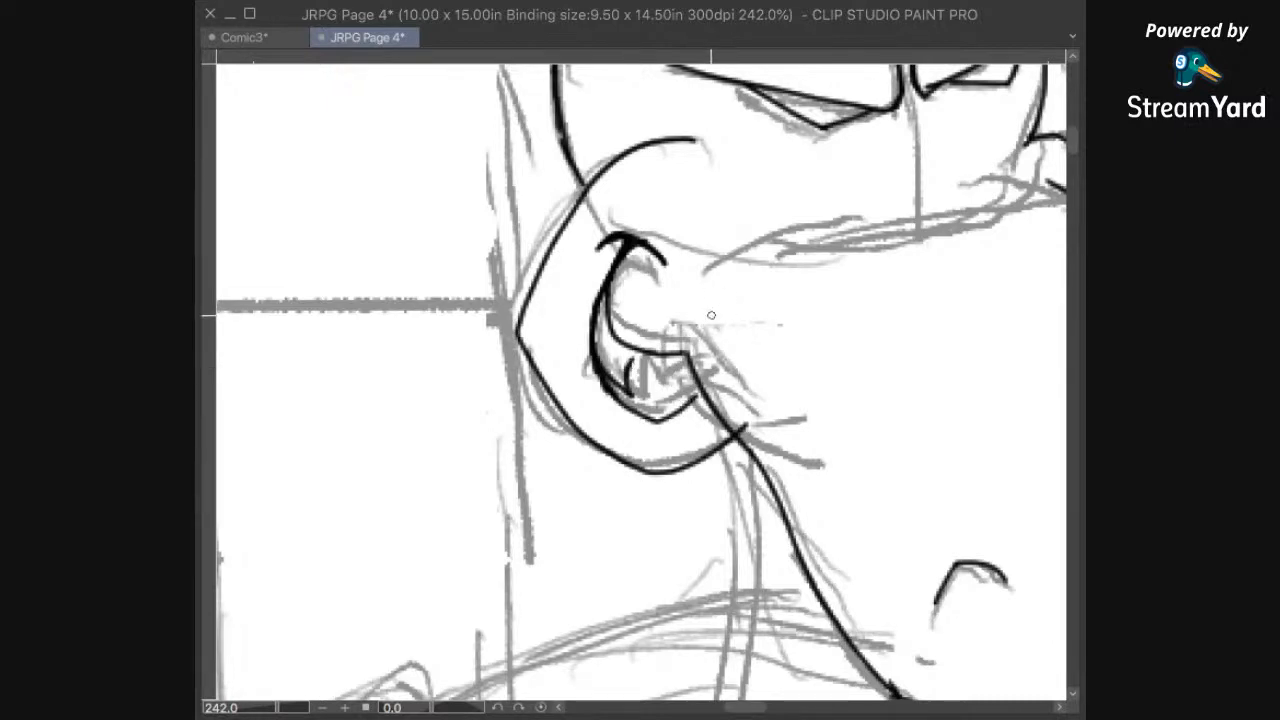
{"action": "mouse_move", "coordinate": [632, 378]}
{"action": "left_mouse_down"}
{"action": "mouse_move", "coordinate": [648, 390]}
{"action": "mouse_move", "coordinate": [663, 357]}
{"action": "mouse_move", "coordinate": [660, 374]}
{"action": "mouse_move", "coordinate": [666, 362]}
{"action": "mouse_move", "coordinate": [680, 376]}
{"action": "mouse_move", "coordinate": [699, 355]}
{"action": "left_mouse_up"}
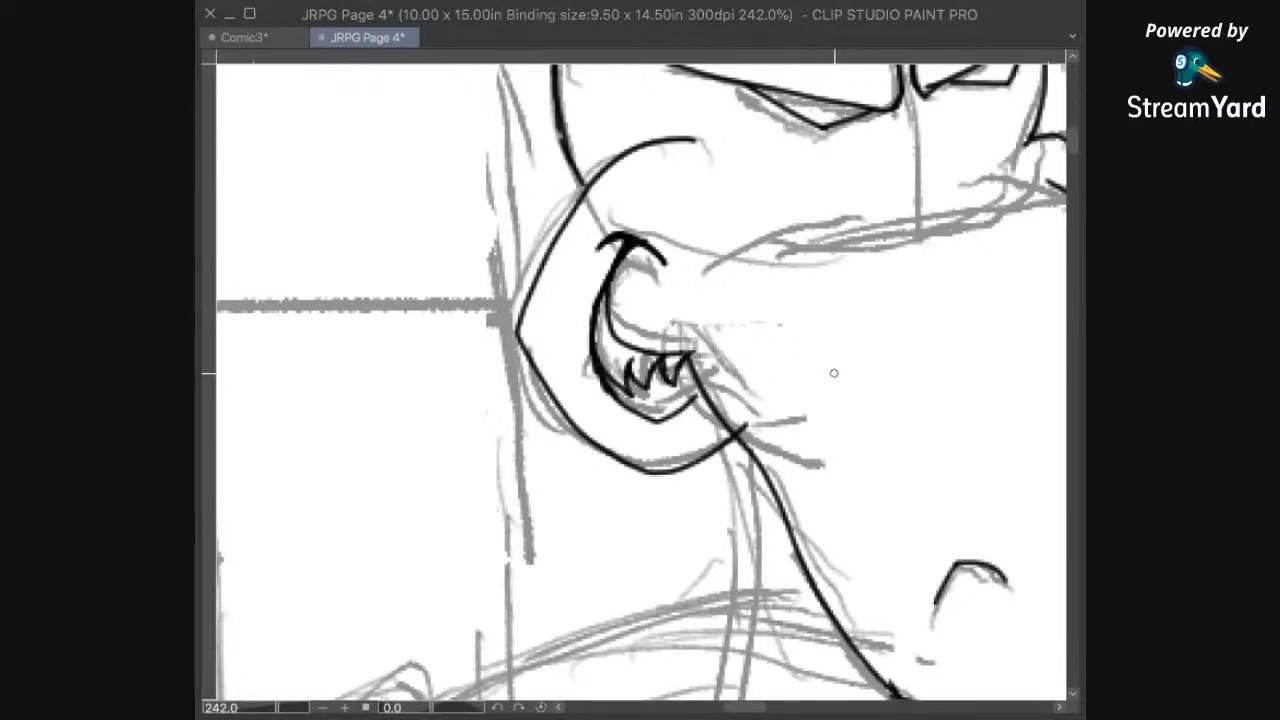
{"action": "scroll", "coordinate": [811, 403], "scroll_direction": "down", "scroll_amount": 5}
{"action": "left_click_drag", "start_coordinate": [909, 407], "coordinate": [882, 466]}
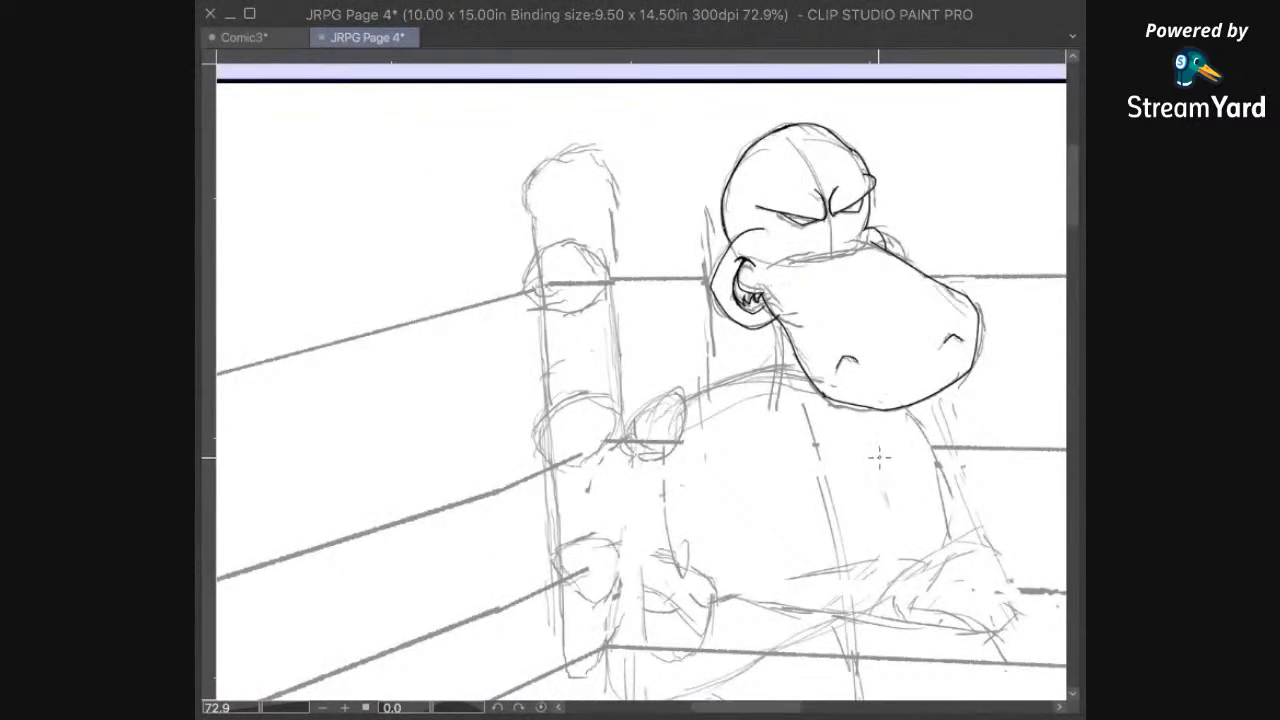
{"action": "scroll", "coordinate": [880, 460], "scroll_direction": "up", "scroll_amount": 1}
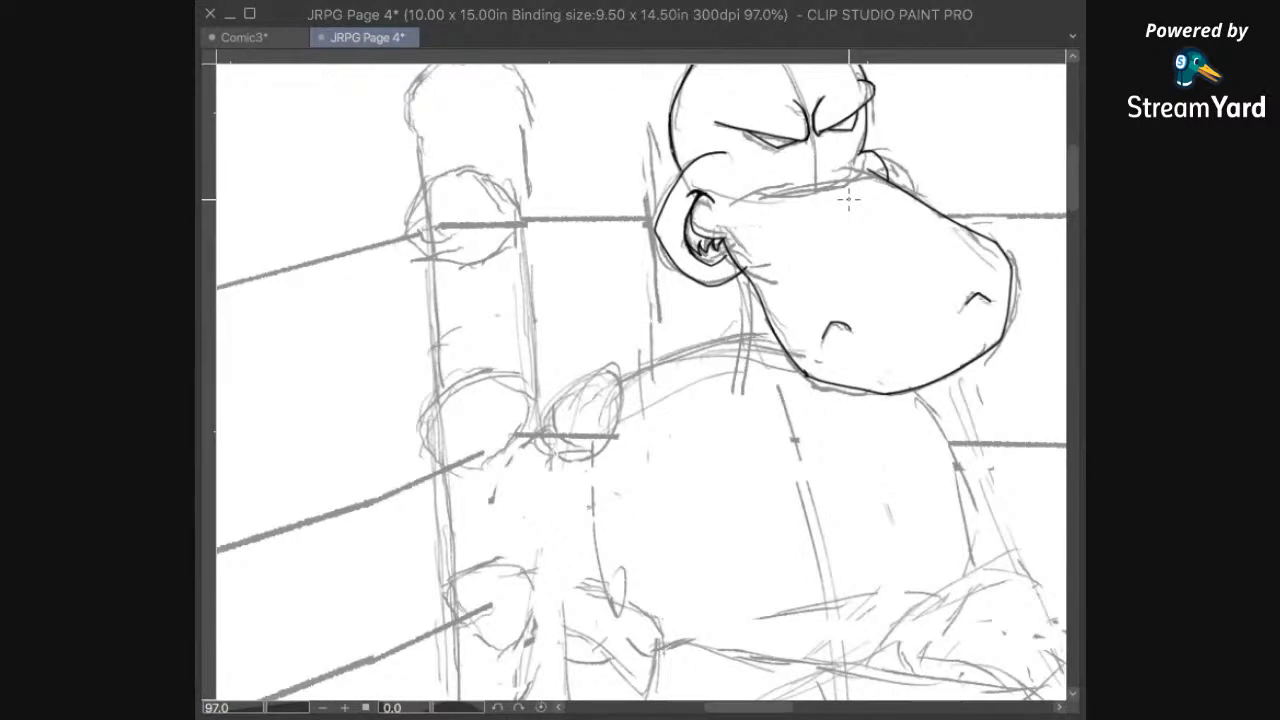
{"action": "left_click_drag", "start_coordinate": [849, 199], "coordinate": [800, 192]}
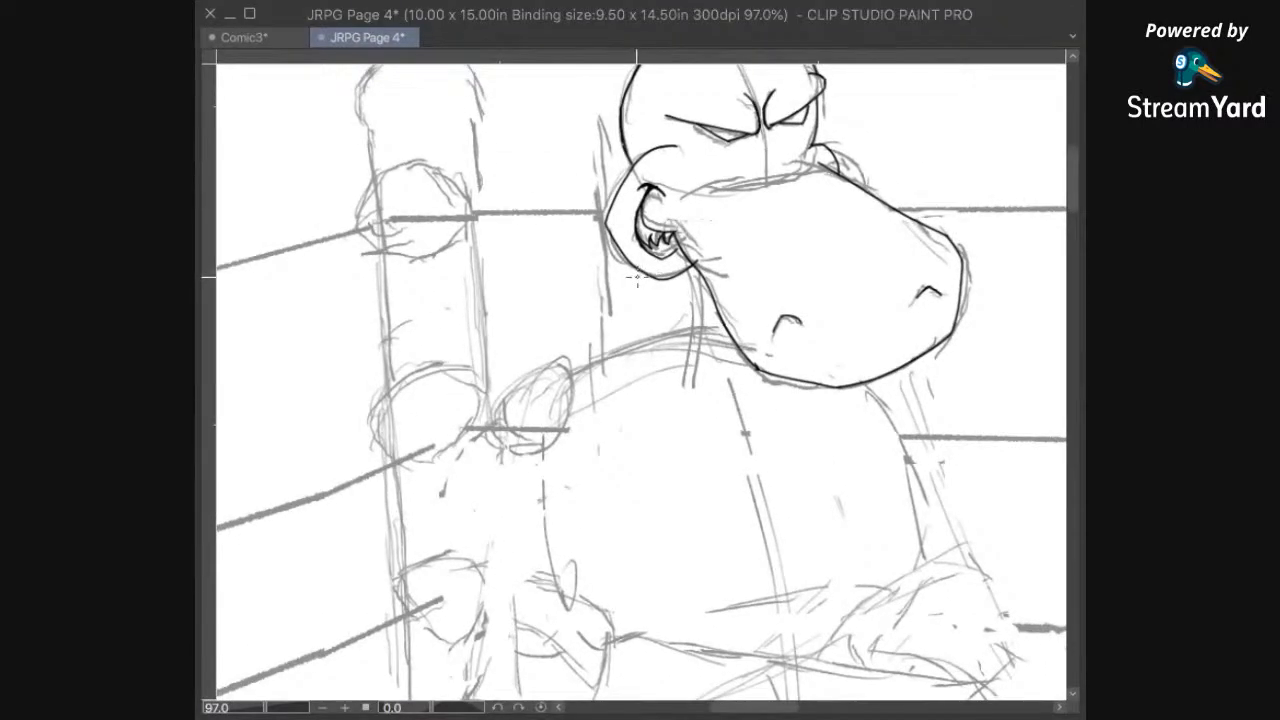
{"action": "left_click_drag", "start_coordinate": [633, 262], "coordinate": [652, 326]}
{"action": "key", "text": "super+z"}
{"action": "left_click_drag", "start_coordinate": [838, 386], "coordinate": [523, 388]}
{"action": "mouse_move", "coordinate": [646, 461]}
{"action": "left_mouse_down"}
{"action": "mouse_move", "coordinate": [412, 492]}
{"action": "mouse_move", "coordinate": [391, 483]}
{"action": "mouse_move", "coordinate": [662, 537]}
{"action": "left_mouse_up"}
{"action": "left_click_drag", "start_coordinate": [440, 350], "coordinate": [693, 369]}
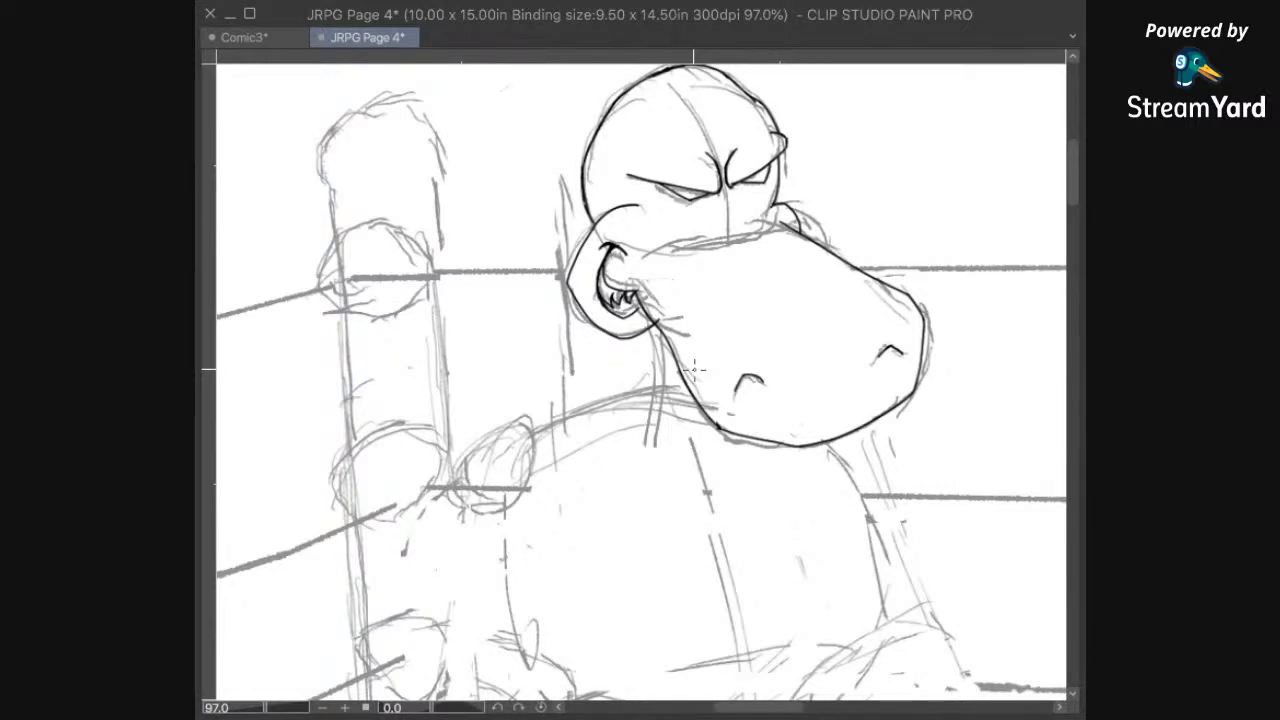
{"action": "mouse_move", "coordinate": [648, 522]}
{"action": "left_mouse_down"}
{"action": "mouse_move", "coordinate": [671, 397]}
{"action": "mouse_move", "coordinate": [838, 308]}
{"action": "mouse_move", "coordinate": [663, 541]}
{"action": "left_mouse_up"}
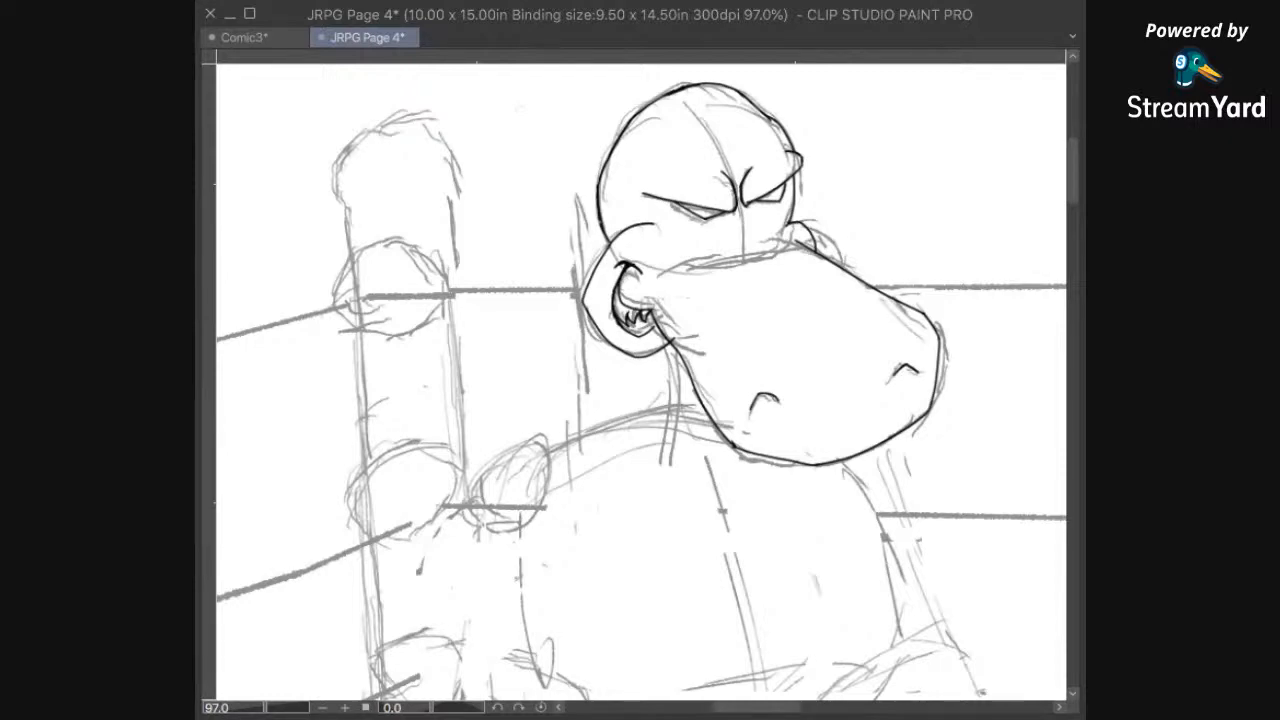
Step: Ink a slanted neck line below the left jaw and the torso's right contour curving down from under the muzzle
{"action": "mouse_move", "coordinate": [924, 474]}
{"action": "left_mouse_down"}
{"action": "mouse_move", "coordinate": [919, 336]}
{"action": "mouse_move", "coordinate": [801, 393]}
{"action": "left_mouse_up"}
{"action": "left_click_drag", "start_coordinate": [832, 562], "coordinate": [906, 426]}
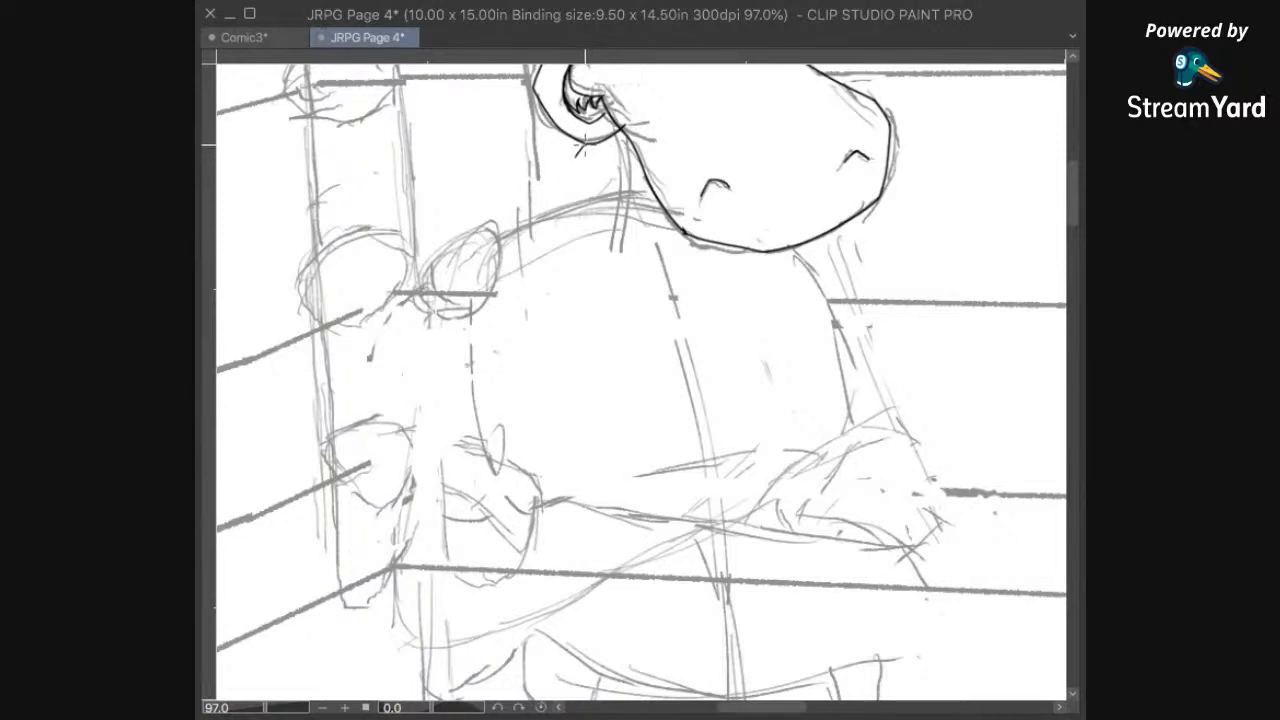
{"action": "left_click_drag", "start_coordinate": [583, 144], "coordinate": [541, 190]}
{"action": "mouse_move", "coordinate": [747, 210]}
{"action": "left_mouse_down"}
{"action": "mouse_move", "coordinate": [714, 217]}
{"action": "mouse_move", "coordinate": [784, 289]}
{"action": "mouse_move", "coordinate": [810, 368]}
{"action": "mouse_move", "coordinate": [812, 402]}
{"action": "mouse_move", "coordinate": [775, 468]}
{"action": "left_mouse_up"}
{"action": "mouse_move", "coordinate": [784, 392]}
{"action": "left_mouse_down"}
{"action": "mouse_move", "coordinate": [774, 400]}
{"action": "mouse_move", "coordinate": [843, 340]}
{"action": "mouse_move", "coordinate": [837, 322]}
{"action": "left_mouse_up"}
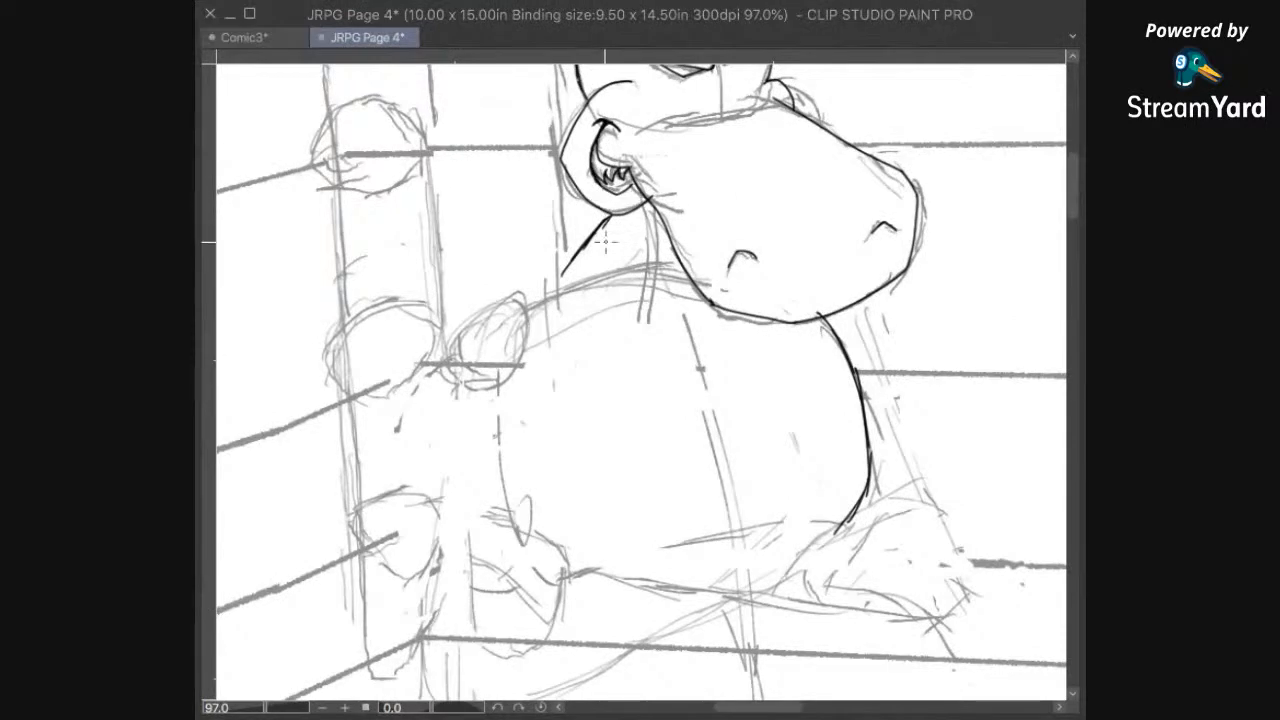
Step: Replace the slanted neck line with a short line under the jaw and a shoulder line sloping down to the left shoulder
{"action": "key", "text": "e"}
{"action": "mouse_move", "coordinate": [590, 235]}
{"action": "left_mouse_down"}
{"action": "mouse_move", "coordinate": [722, 186]}
{"action": "mouse_move", "coordinate": [642, 180]}
{"action": "mouse_move", "coordinate": [608, 261]}
{"action": "left_mouse_up"}
{"action": "key", "text": "p"}
{"action": "left_click_drag", "start_coordinate": [757, 370], "coordinate": [817, 394]}
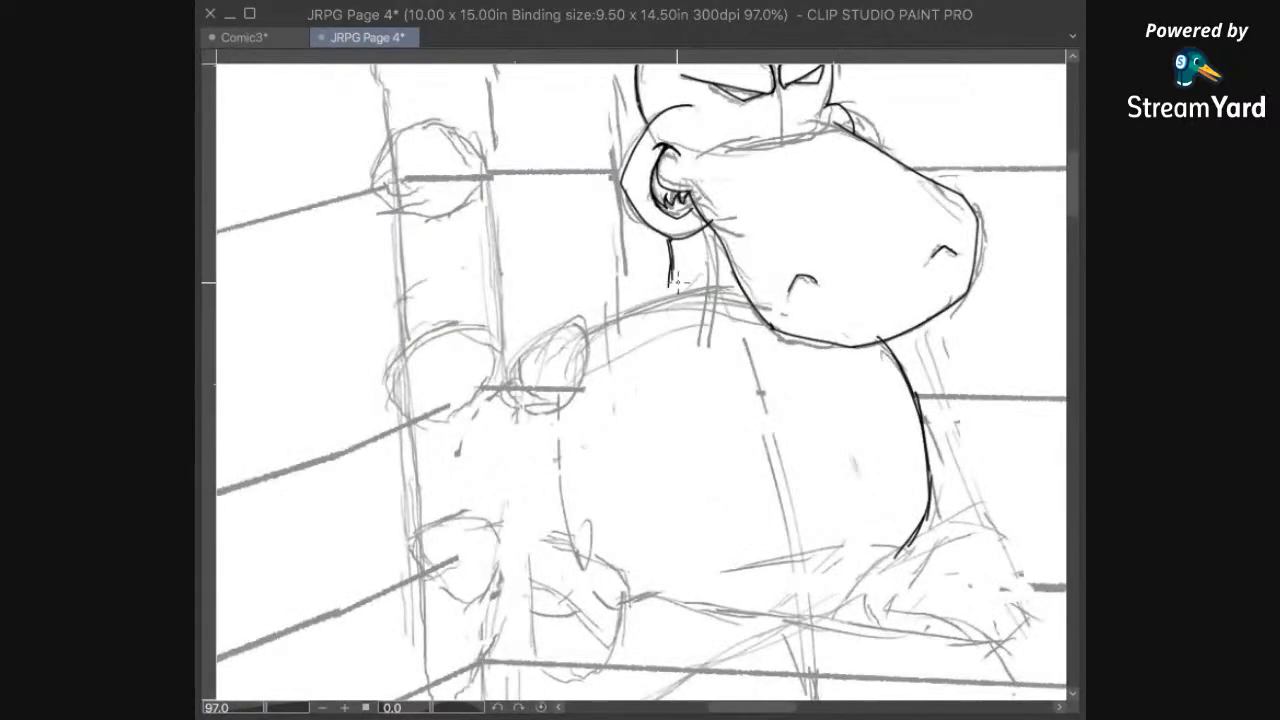
{"action": "left_click_drag", "start_coordinate": [668, 257], "coordinate": [602, 322]}
{"action": "mouse_move", "coordinate": [797, 441]}
{"action": "left_mouse_down"}
{"action": "mouse_move", "coordinate": [774, 295]}
{"action": "mouse_move", "coordinate": [794, 515]}
{"action": "left_mouse_up"}
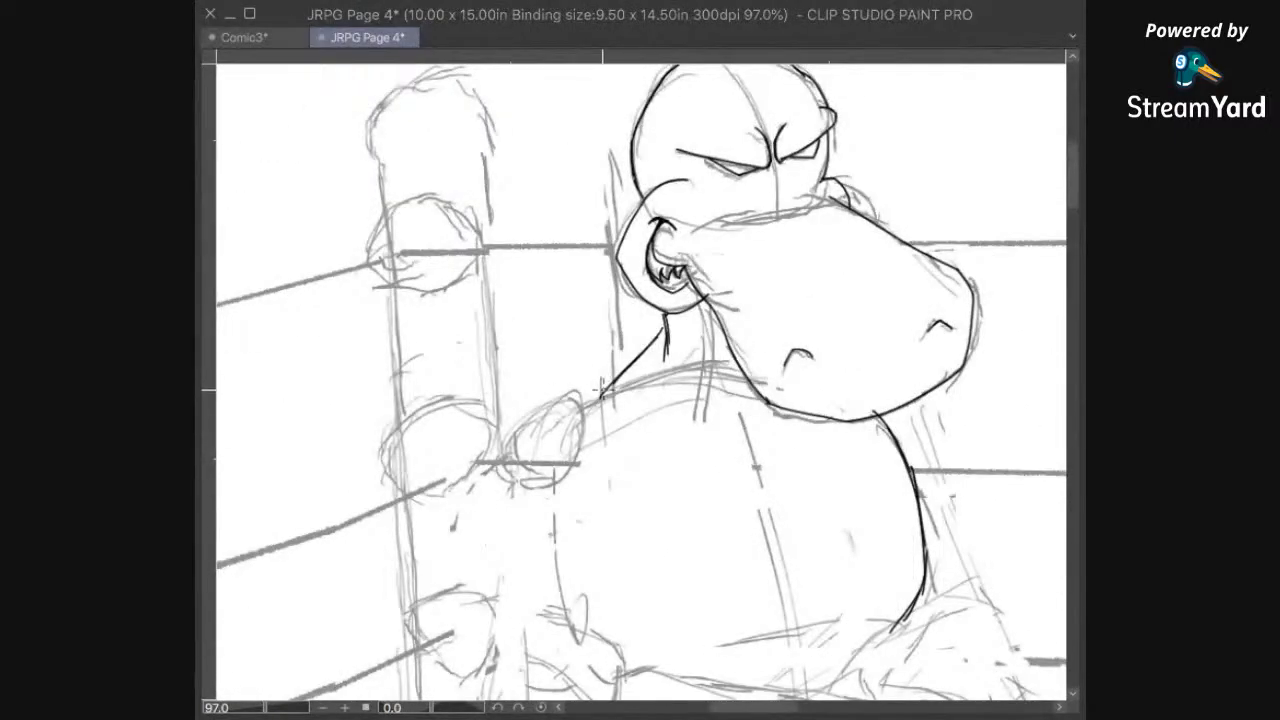
{"action": "left_click_drag", "start_coordinate": [601, 396], "coordinate": [579, 397]}
Step: Ink the round outline of the hippo's left shoulder at the lower end of the sloping shoulder line
{"action": "mouse_move", "coordinate": [698, 534]}
{"action": "left_mouse_down"}
{"action": "mouse_move", "coordinate": [778, 237]}
{"action": "mouse_move", "coordinate": [739, 288]}
{"action": "left_mouse_up"}
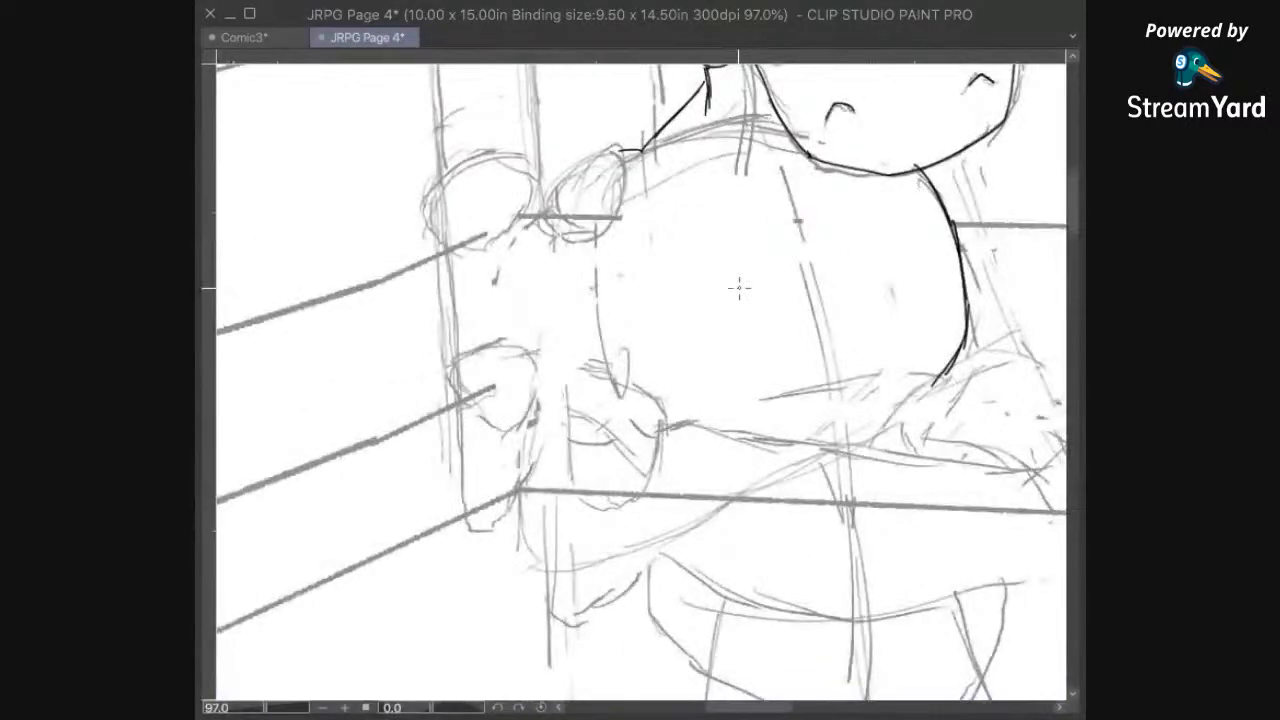
{"action": "scroll", "coordinate": [842, 478], "scroll_direction": "down", "scroll_amount": 1}
{"action": "left_click_drag", "start_coordinate": [924, 402], "coordinate": [786, 521]}
{"action": "mouse_move", "coordinate": [713, 424]}
{"action": "left_mouse_down"}
{"action": "mouse_move", "coordinate": [774, 509]}
{"action": "mouse_move", "coordinate": [871, 508]}
{"action": "left_mouse_up"}
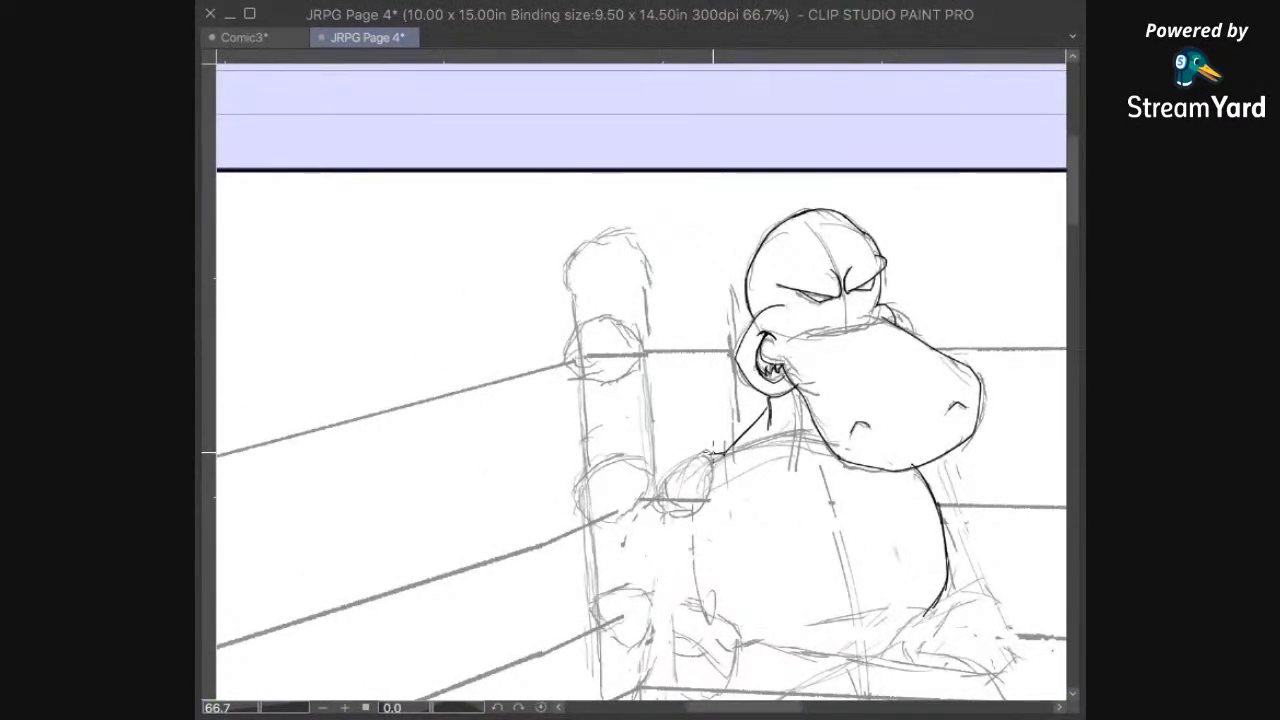
{"action": "mouse_move", "coordinate": [720, 454]}
{"action": "left_mouse_down"}
{"action": "mouse_move", "coordinate": [691, 454]}
{"action": "mouse_move", "coordinate": [646, 490]}
{"action": "mouse_move", "coordinate": [652, 530]}
{"action": "mouse_move", "coordinate": [676, 517]}
{"action": "mouse_move", "coordinate": [676, 290]}
{"action": "mouse_move", "coordinate": [633, 290]}
{"action": "mouse_move", "coordinate": [557, 349]}
{"action": "mouse_move", "coordinate": [575, 355]}
{"action": "mouse_move", "coordinate": [614, 332]}
{"action": "mouse_move", "coordinate": [609, 347]}
{"action": "left_mouse_up"}
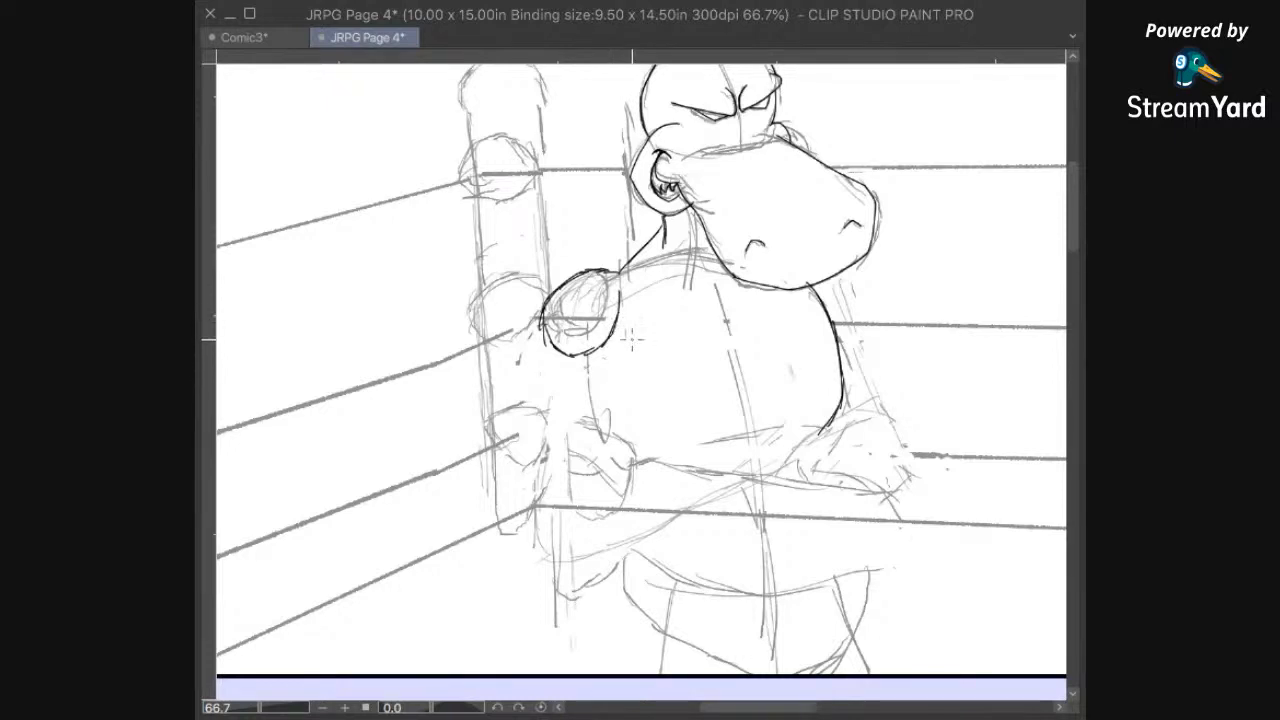
{"action": "key", "text": "ctrl+z"}
{"action": "left_click_drag", "start_coordinate": [609, 339], "coordinate": [623, 287]}
Step: Ink the right shoulder below the muzzle and the bumpy outer contour of the right arm down to the wrist
{"action": "left_click_drag", "start_coordinate": [879, 296], "coordinate": [740, 315]}
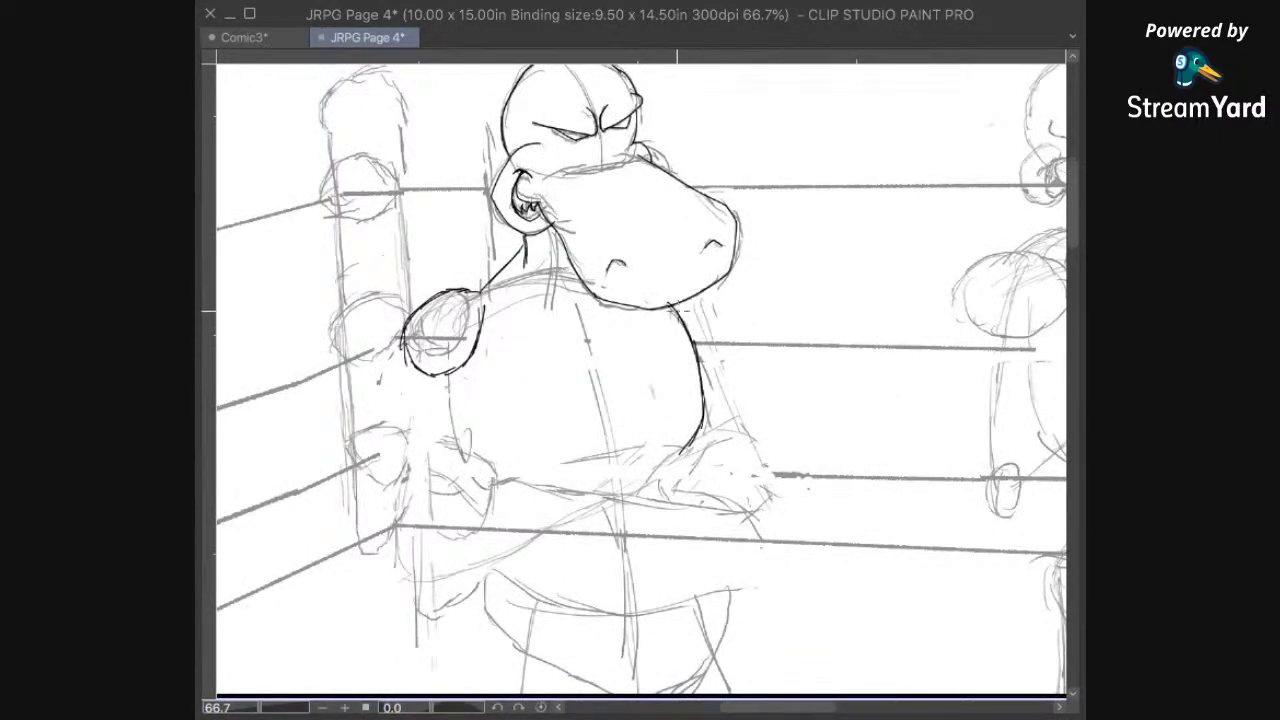
{"action": "mouse_move", "coordinate": [688, 331]}
{"action": "left_mouse_down"}
{"action": "mouse_move", "coordinate": [709, 320]}
{"action": "mouse_move", "coordinate": [706, 290]}
{"action": "mouse_move", "coordinate": [716, 303]}
{"action": "left_mouse_up"}
{"action": "scroll", "coordinate": [790, 367], "scroll_direction": "up", "scroll_amount": 3}
{"action": "left_click_drag", "start_coordinate": [738, 322], "coordinate": [724, 369]}
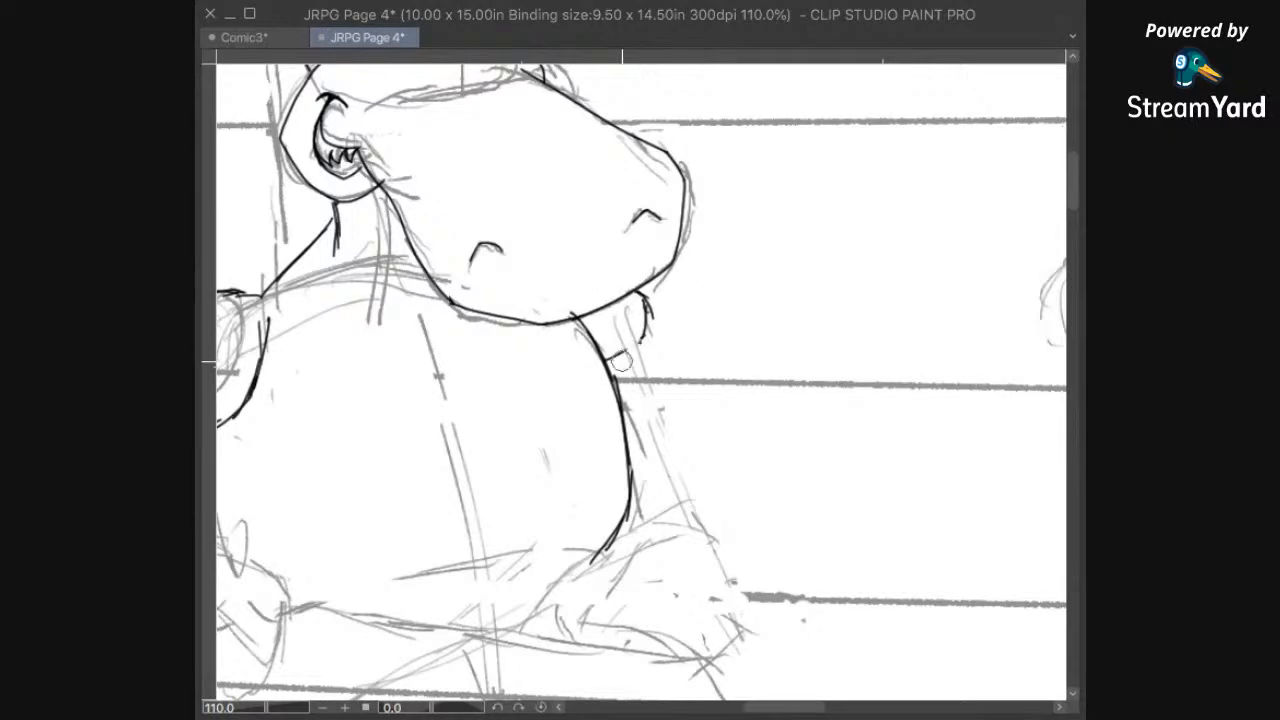
{"action": "left_click_drag", "start_coordinate": [642, 325], "coordinate": [627, 366]}
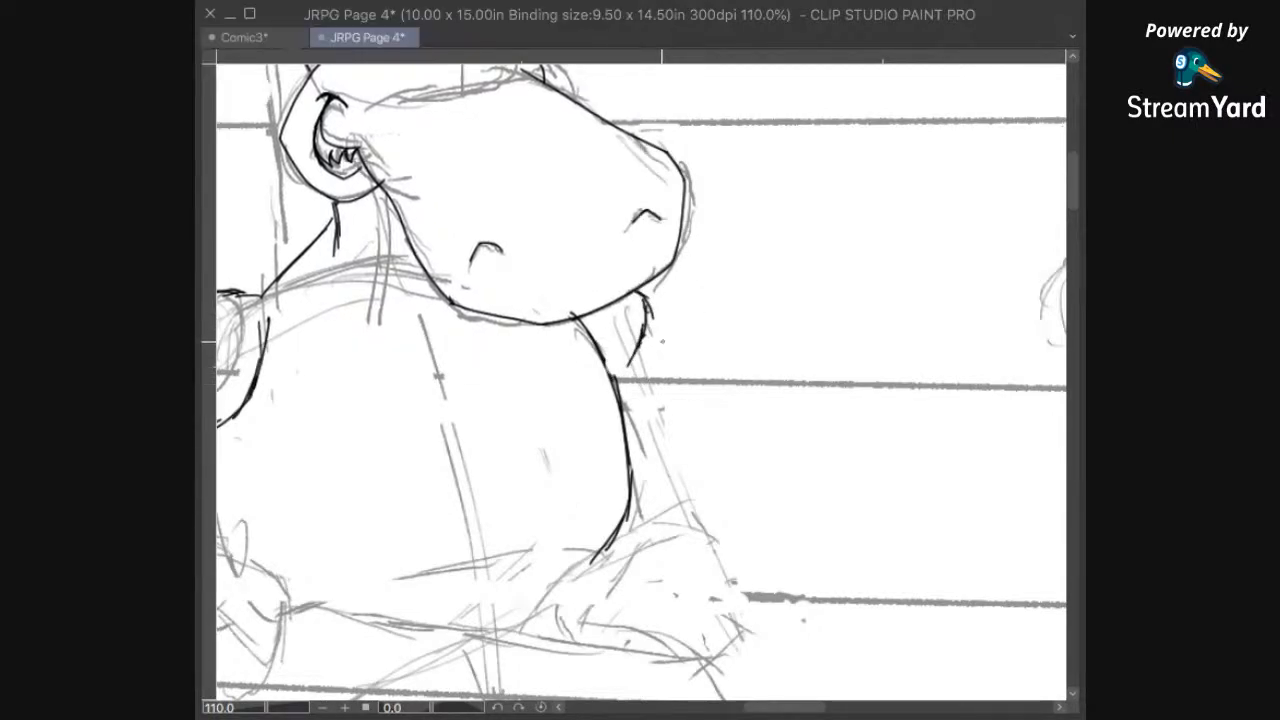
{"action": "mouse_move", "coordinate": [647, 336]}
{"action": "left_mouse_down"}
{"action": "mouse_move", "coordinate": [670, 388]}
{"action": "mouse_move", "coordinate": [661, 436]}
{"action": "mouse_move", "coordinate": [659, 408]}
{"action": "mouse_move", "coordinate": [667, 446]}
{"action": "mouse_move", "coordinate": [700, 481]}
{"action": "mouse_move", "coordinate": [694, 550]}
{"action": "left_mouse_up"}
Step: Ink the outline of the right glove resting against the torso and a line sweeping from it toward the waist
{"action": "mouse_move", "coordinate": [719, 593]}
{"action": "left_mouse_down"}
{"action": "mouse_move", "coordinate": [717, 567]}
{"action": "mouse_move", "coordinate": [876, 403]}
{"action": "mouse_move", "coordinate": [836, 473]}
{"action": "mouse_move", "coordinate": [841, 499]}
{"action": "left_mouse_up"}
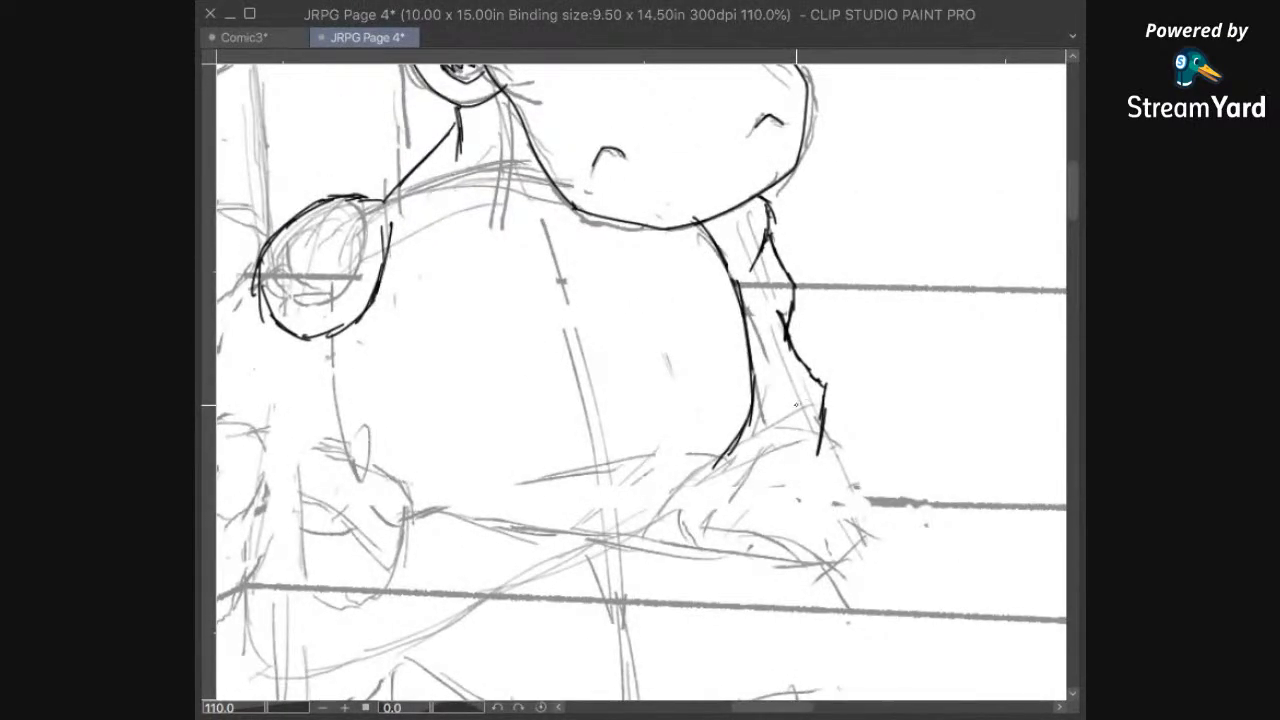
{"action": "mouse_move", "coordinate": [720, 458]}
{"action": "left_mouse_down"}
{"action": "mouse_move", "coordinate": [772, 420]}
{"action": "mouse_move", "coordinate": [812, 426]}
{"action": "mouse_move", "coordinate": [862, 463]}
{"action": "mouse_move", "coordinate": [868, 510]}
{"action": "left_mouse_up"}
{"action": "mouse_move", "coordinate": [839, 582]}
{"action": "left_mouse_down"}
{"action": "mouse_move", "coordinate": [889, 465]}
{"action": "mouse_move", "coordinate": [896, 500]}
{"action": "left_mouse_up"}
{"action": "mouse_move", "coordinate": [922, 414]}
{"action": "left_mouse_down"}
{"action": "mouse_move", "coordinate": [922, 436]}
{"action": "mouse_move", "coordinate": [884, 472]}
{"action": "mouse_move", "coordinate": [764, 442]}
{"action": "mouse_move", "coordinate": [702, 465]}
{"action": "mouse_move", "coordinate": [736, 404]}
{"action": "mouse_move", "coordinate": [790, 374]}
{"action": "left_mouse_up"}
{"action": "left_click_drag", "start_coordinate": [896, 466], "coordinate": [942, 443]}
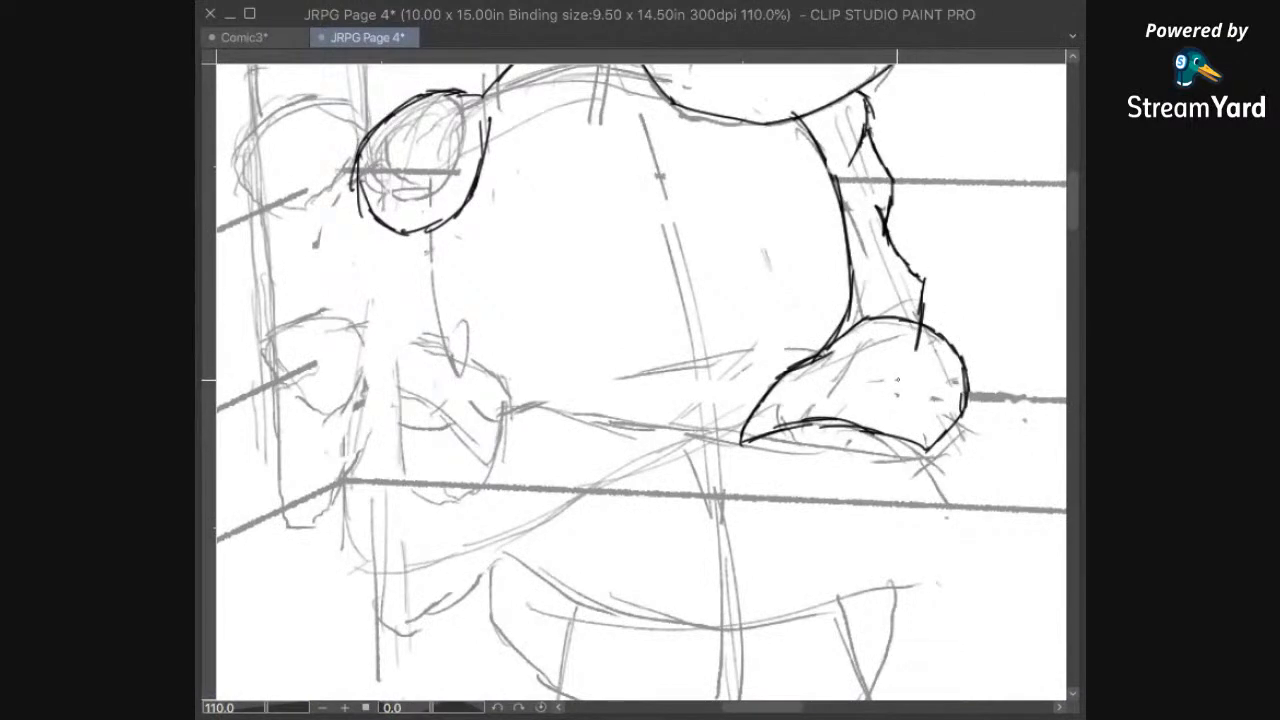
{"action": "left_click_drag", "start_coordinate": [800, 362], "coordinate": [636, 455]}
Step: Ink the curved lower contours of the two chest muscles, meeting at the torso's center line
{"action": "left_click_drag", "start_coordinate": [797, 450], "coordinate": [700, 647]}
{"action": "mouse_move", "coordinate": [779, 405]}
{"action": "left_mouse_down"}
{"action": "mouse_move", "coordinate": [786, 542]}
{"action": "mouse_move", "coordinate": [815, 447]}
{"action": "left_mouse_up"}
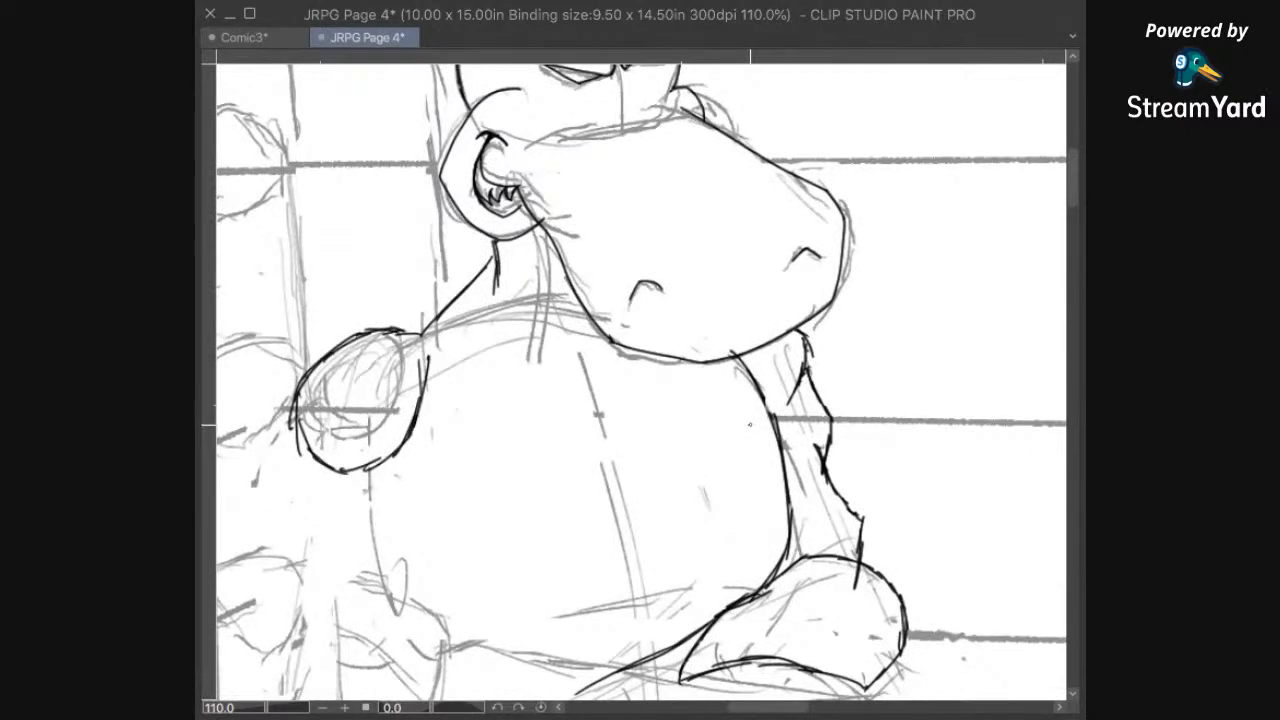
{"action": "mouse_move", "coordinate": [756, 393]}
{"action": "left_mouse_down"}
{"action": "mouse_move", "coordinate": [780, 442]}
{"action": "mouse_move", "coordinate": [742, 515]}
{"action": "mouse_move", "coordinate": [660, 545]}
{"action": "mouse_move", "coordinate": [620, 527]}
{"action": "mouse_move", "coordinate": [527, 572]}
{"action": "mouse_move", "coordinate": [471, 563]}
{"action": "mouse_move", "coordinate": [440, 538]}
{"action": "mouse_move", "coordinate": [406, 485]}
{"action": "mouse_move", "coordinate": [408, 449]}
{"action": "left_mouse_up"}
Step: Ink the torso's right side below the chest and the lower belly line running left from the right glove
{"action": "left_click_drag", "start_coordinate": [702, 576], "coordinate": [808, 430]}
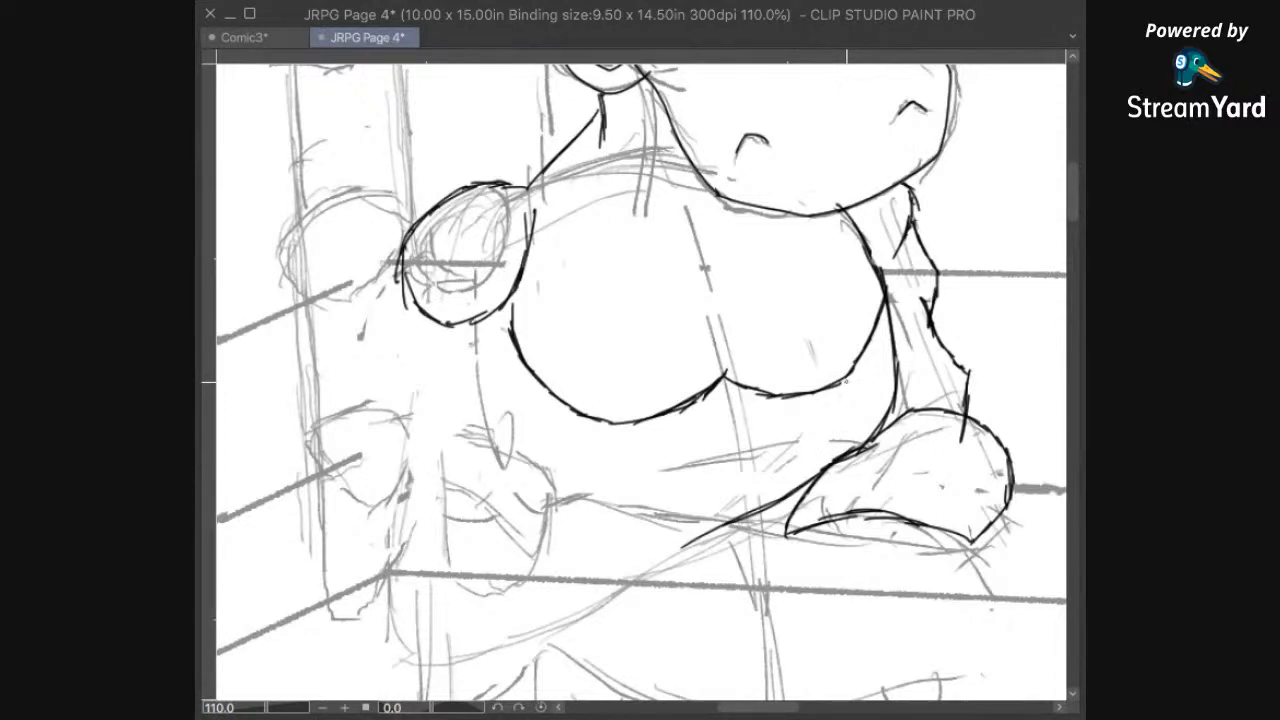
{"action": "mouse_move", "coordinate": [840, 376]}
{"action": "left_mouse_down"}
{"action": "mouse_move", "coordinate": [869, 426]}
{"action": "mouse_move", "coordinate": [869, 397]}
{"action": "mouse_move", "coordinate": [833, 476]}
{"action": "left_mouse_up"}
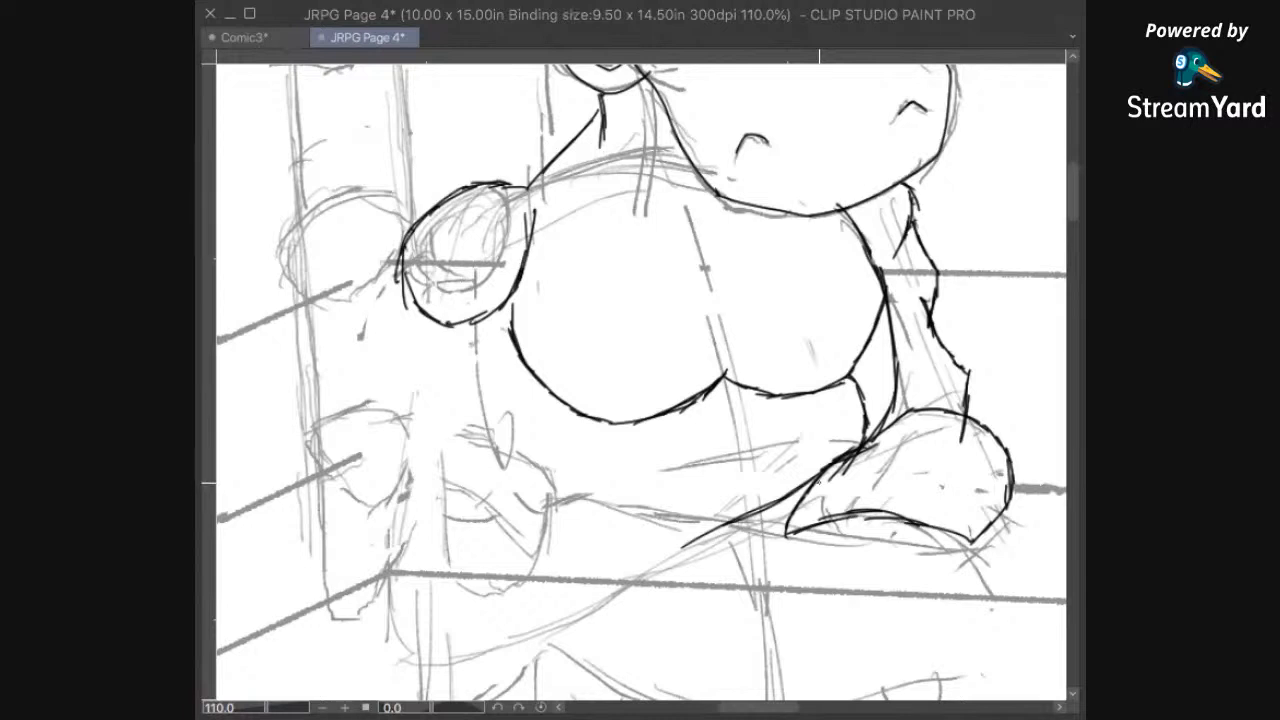
{"action": "mouse_move", "coordinate": [795, 491]}
{"action": "left_mouse_down"}
{"action": "mouse_move", "coordinate": [727, 477]}
{"action": "mouse_move", "coordinate": [686, 506]}
{"action": "mouse_move", "coordinate": [620, 516]}
{"action": "mouse_move", "coordinate": [609, 498]}
{"action": "mouse_move", "coordinate": [620, 513]}
{"action": "left_mouse_up"}
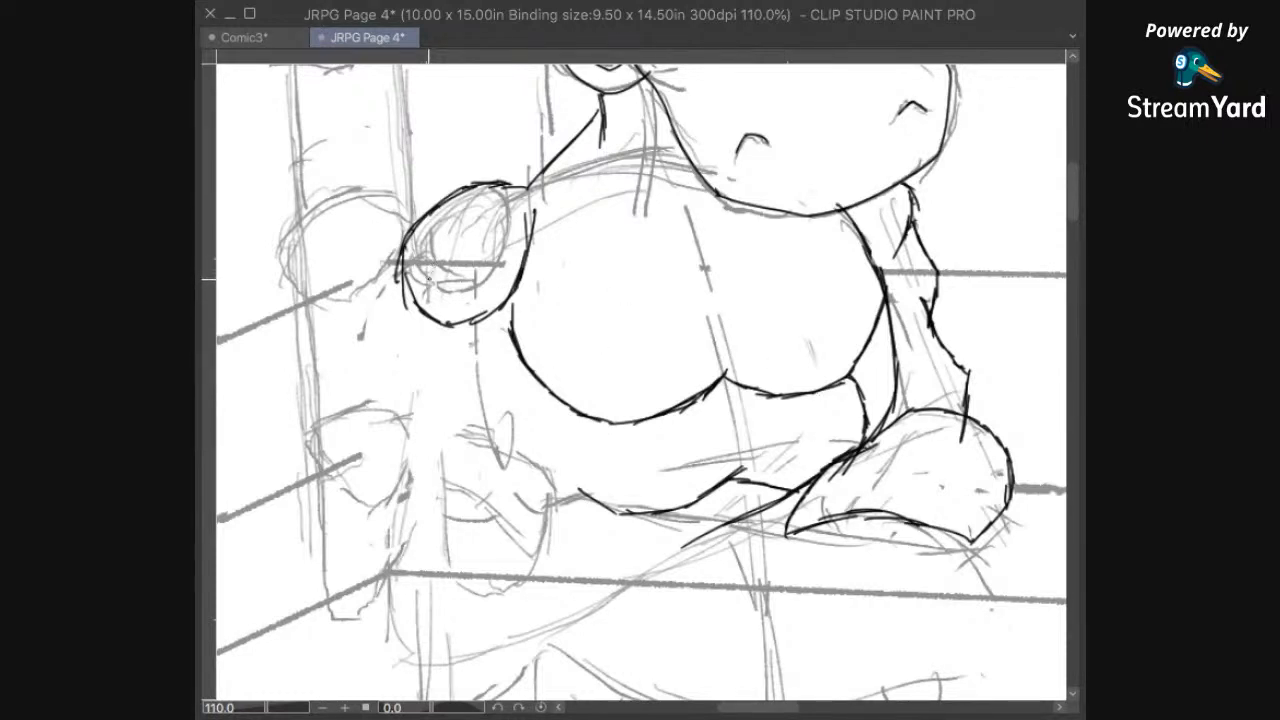
Step: Ink the outer contour of the left arm from the shoulder past the elbow, ending in a short forearm crease
{"action": "mouse_move", "coordinate": [400, 259]}
{"action": "left_mouse_down"}
{"action": "mouse_move", "coordinate": [372, 333]}
{"action": "mouse_move", "coordinate": [380, 354]}
{"action": "left_mouse_up"}
{"action": "left_click_drag", "start_coordinate": [383, 331], "coordinate": [395, 406]}
{"action": "left_click_drag", "start_coordinate": [386, 370], "coordinate": [397, 418]}
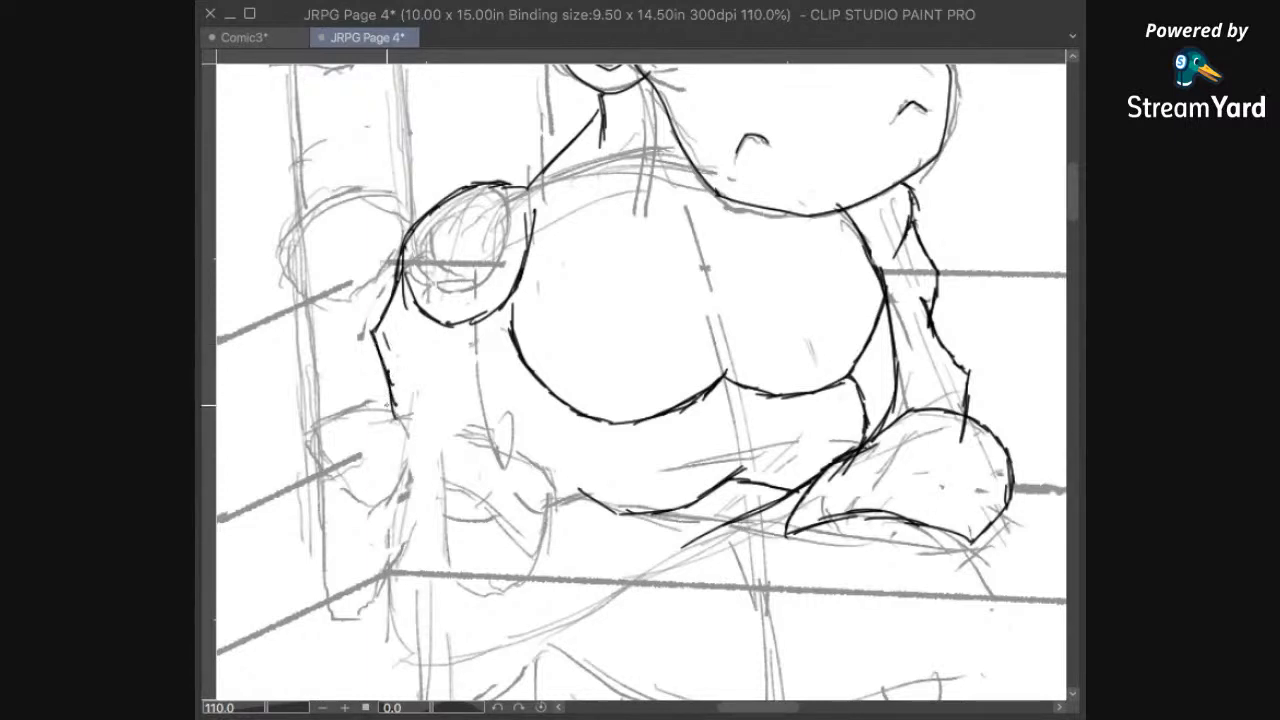
{"action": "left_click_drag", "start_coordinate": [391, 382], "coordinate": [398, 446]}
{"action": "left_click_drag", "start_coordinate": [398, 440], "coordinate": [426, 397]}
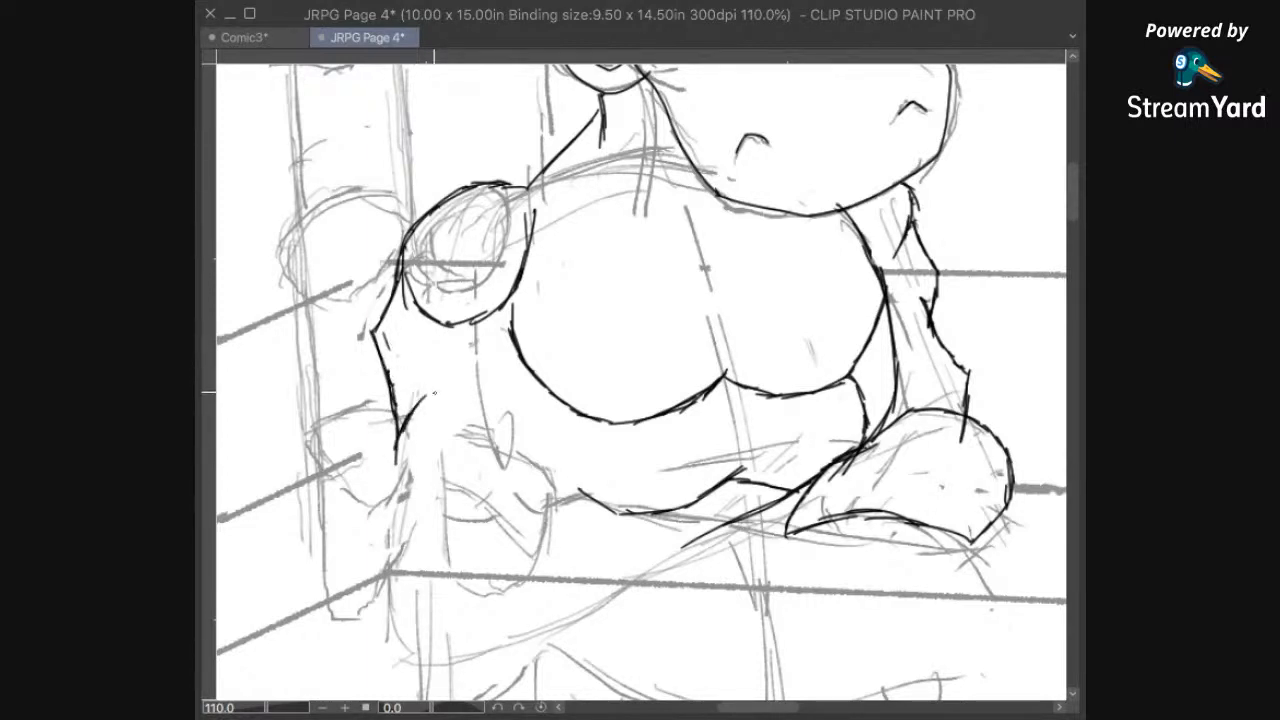
Step: Ink the inner contour of the left arm from beside the chest down toward the fist
{"action": "mouse_move", "coordinate": [621, 453]}
{"action": "left_mouse_down"}
{"action": "mouse_move", "coordinate": [583, 440]}
{"action": "mouse_move", "coordinate": [583, 540]}
{"action": "left_mouse_up"}
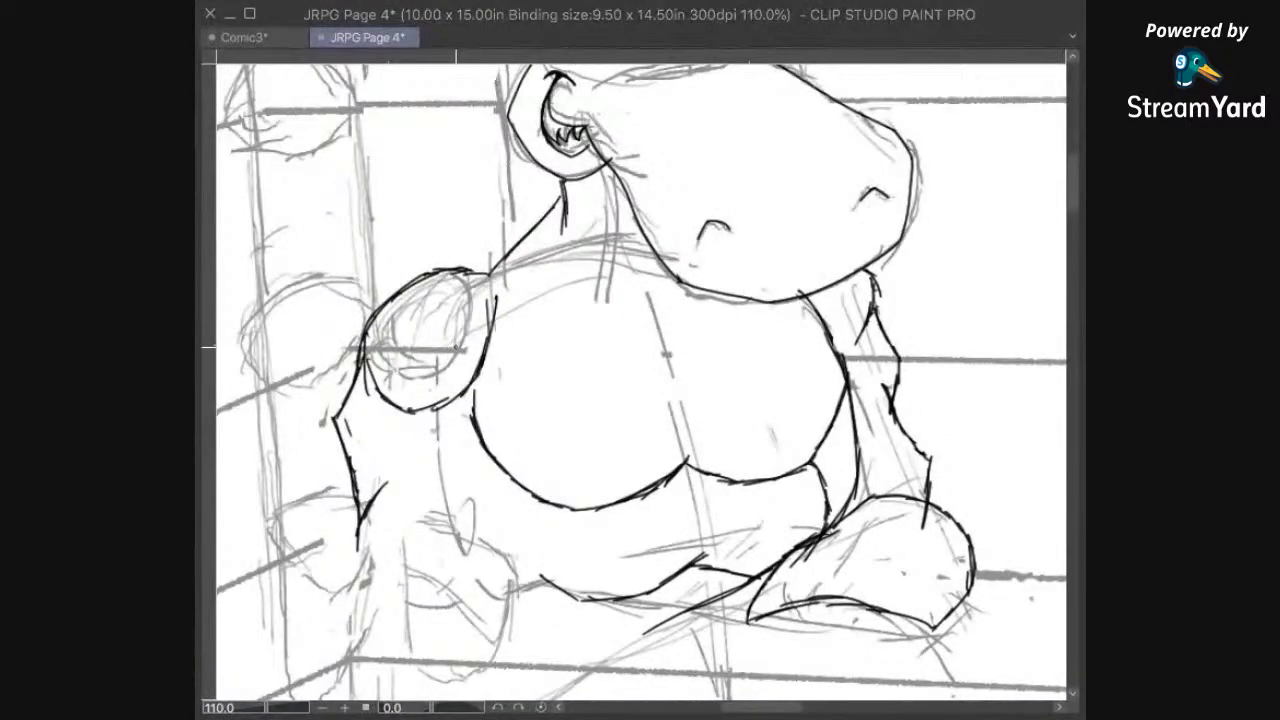
{"action": "left_click_drag", "start_coordinate": [476, 379], "coordinate": [465, 502]}
{"action": "mouse_move", "coordinate": [739, 555]}
{"action": "left_mouse_down"}
{"action": "mouse_move", "coordinate": [787, 438]}
{"action": "mouse_move", "coordinate": [814, 412]}
{"action": "left_mouse_up"}
{"action": "mouse_move", "coordinate": [552, 283]}
{"action": "left_mouse_down"}
{"action": "mouse_move", "coordinate": [549, 349]}
{"action": "mouse_move", "coordinate": [551, 320]}
{"action": "left_mouse_up"}
{"action": "left_click_drag", "start_coordinate": [548, 245], "coordinate": [572, 368]}
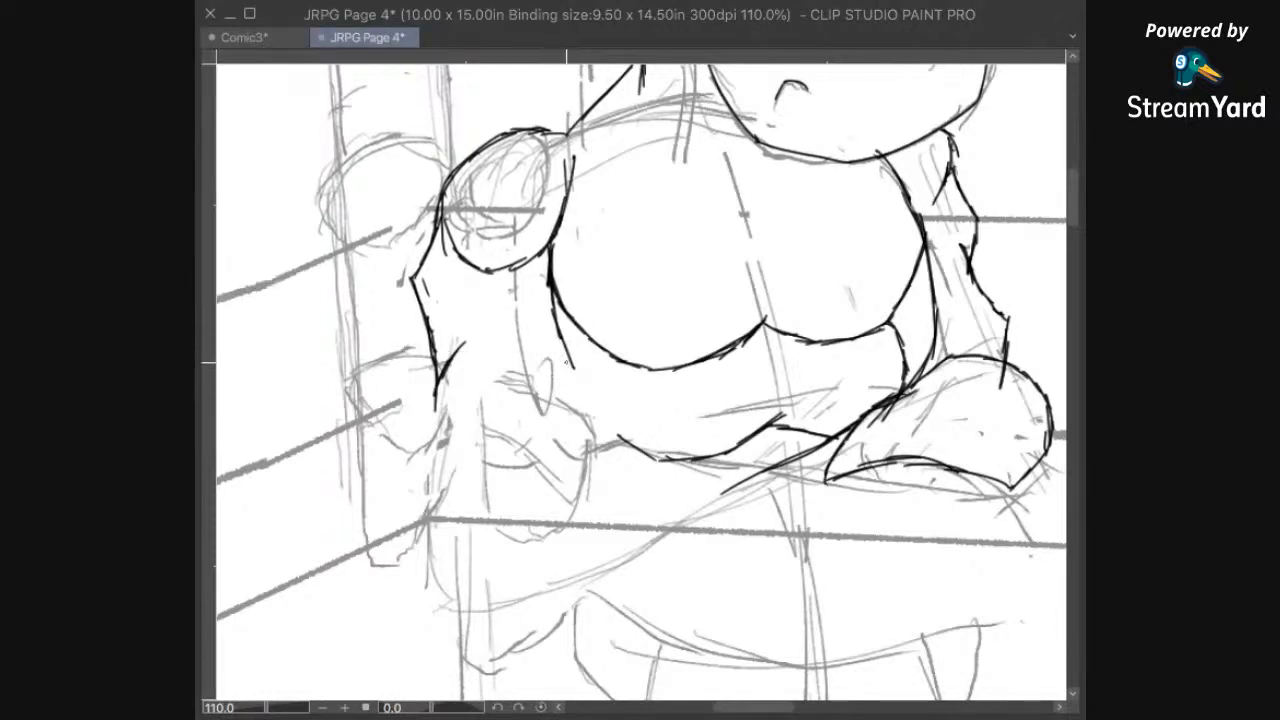
Step: Finish the left arm's inner line at the wrist and ink the small rounded fist shape below it
{"action": "left_click_drag", "start_coordinate": [588, 396], "coordinate": [590, 446]}
{"action": "left_click_drag", "start_coordinate": [578, 413], "coordinate": [558, 408]}
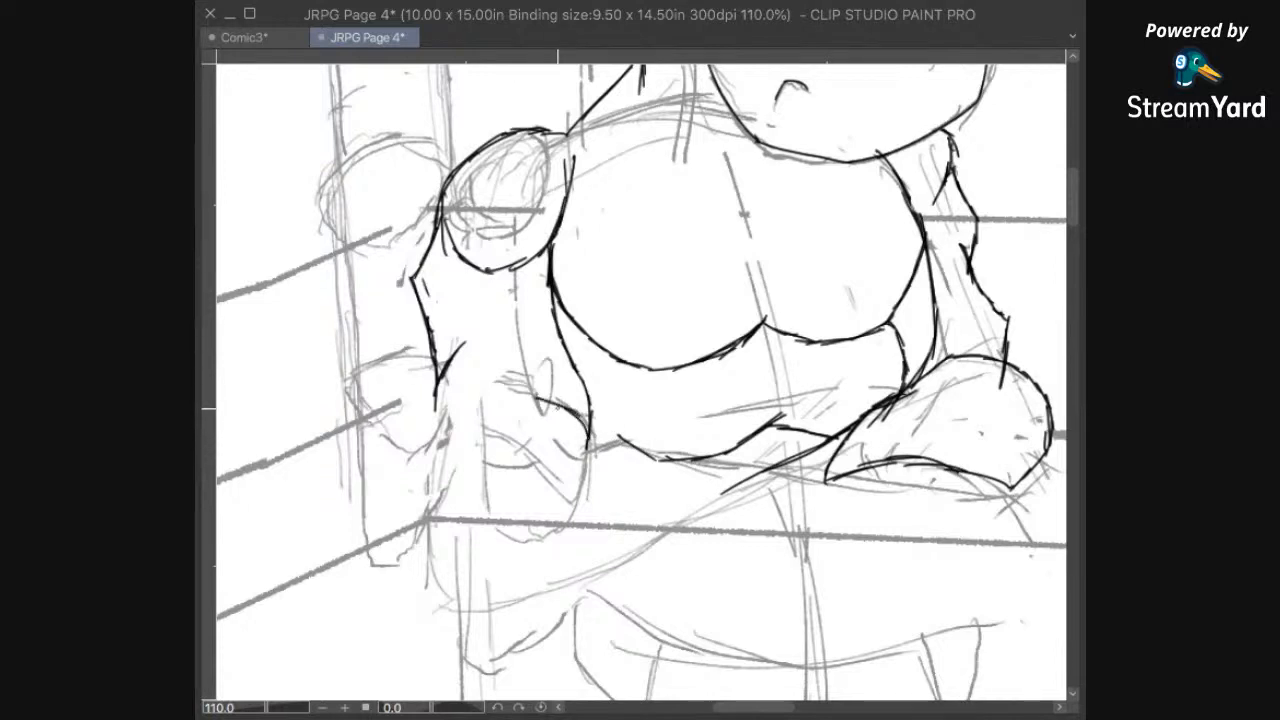
{"action": "mouse_move", "coordinate": [516, 406]}
{"action": "left_mouse_down"}
{"action": "mouse_move", "coordinate": [513, 463]}
{"action": "mouse_move", "coordinate": [545, 470]}
{"action": "left_mouse_up"}
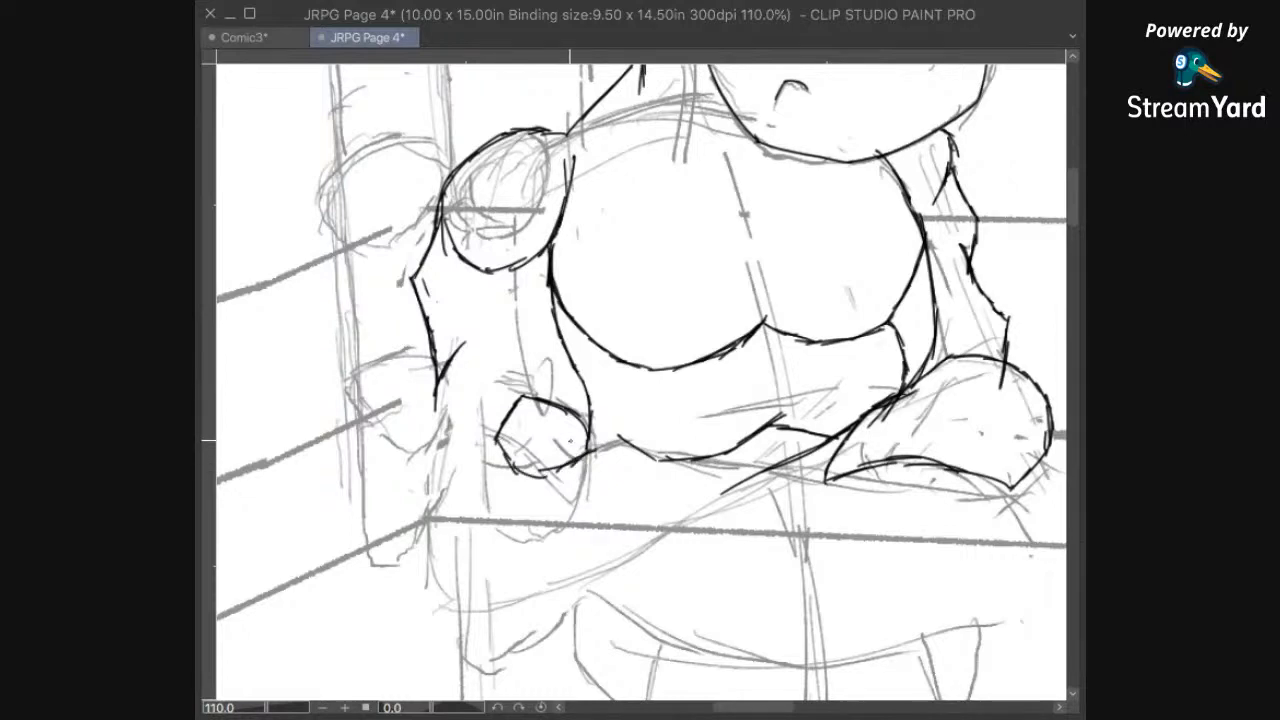
Step: Ink a long diagonal line running from the tip of the right glove down toward the waist
{"action": "mouse_move", "coordinate": [858, 544]}
{"action": "left_mouse_down"}
{"action": "mouse_move", "coordinate": [858, 416]}
{"action": "mouse_move", "coordinate": [786, 506]}
{"action": "left_mouse_up"}
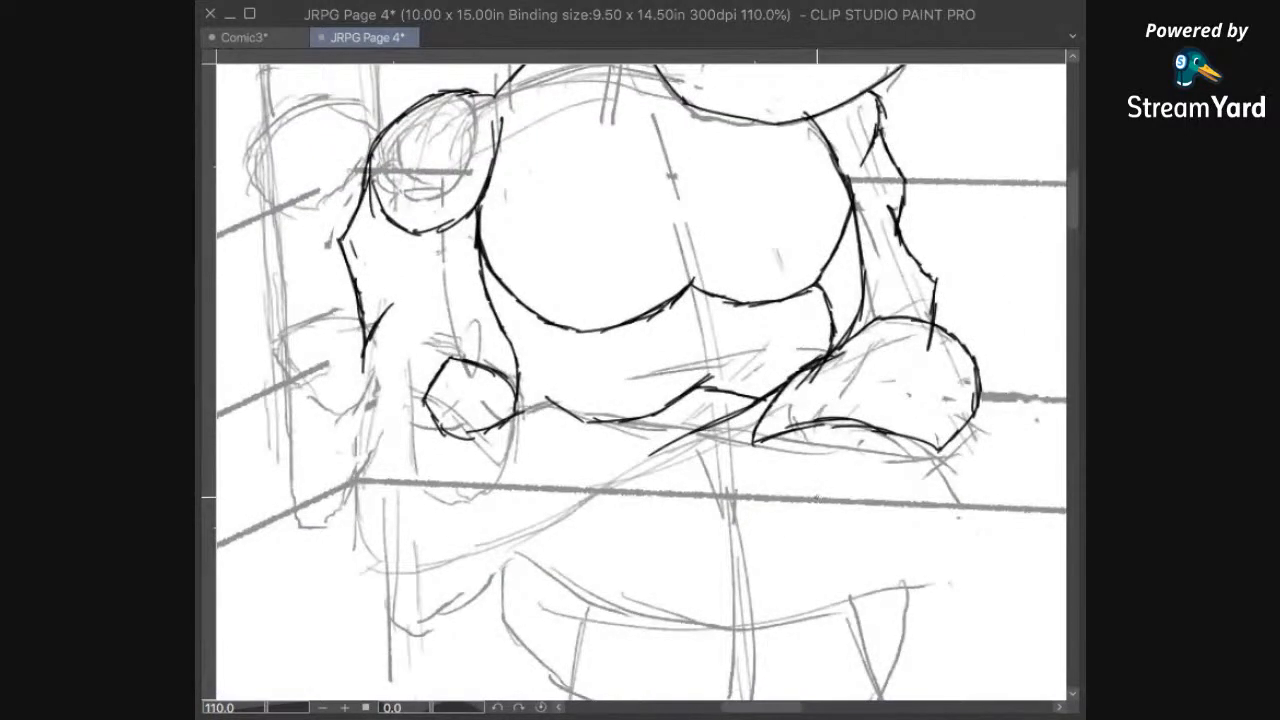
{"action": "left_click_drag", "start_coordinate": [783, 420], "coordinate": [703, 490]}
{"action": "mouse_move", "coordinate": [818, 414]}
{"action": "left_mouse_down"}
{"action": "mouse_move", "coordinate": [810, 468]}
{"action": "mouse_move", "coordinate": [917, 457]}
{"action": "mouse_move", "coordinate": [889, 505]}
{"action": "left_mouse_up"}
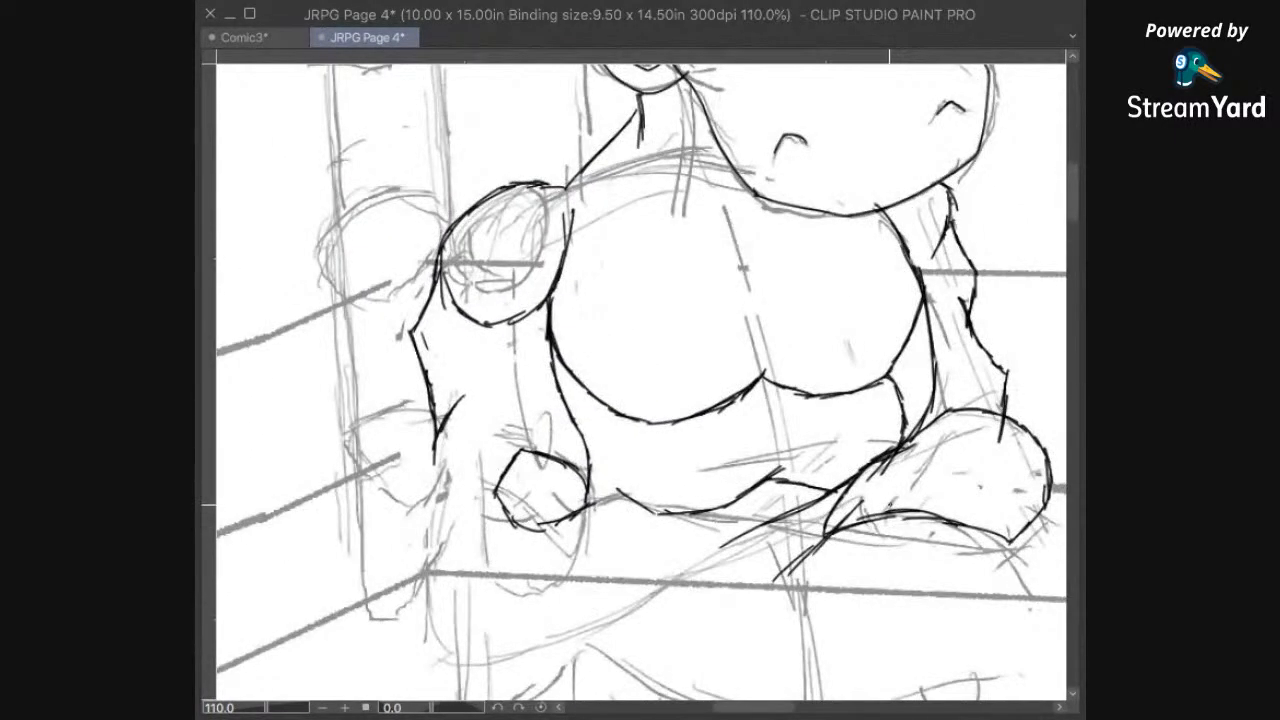
{"action": "scroll", "coordinate": [844, 524], "scroll_direction": "down", "scroll_amount": 2}
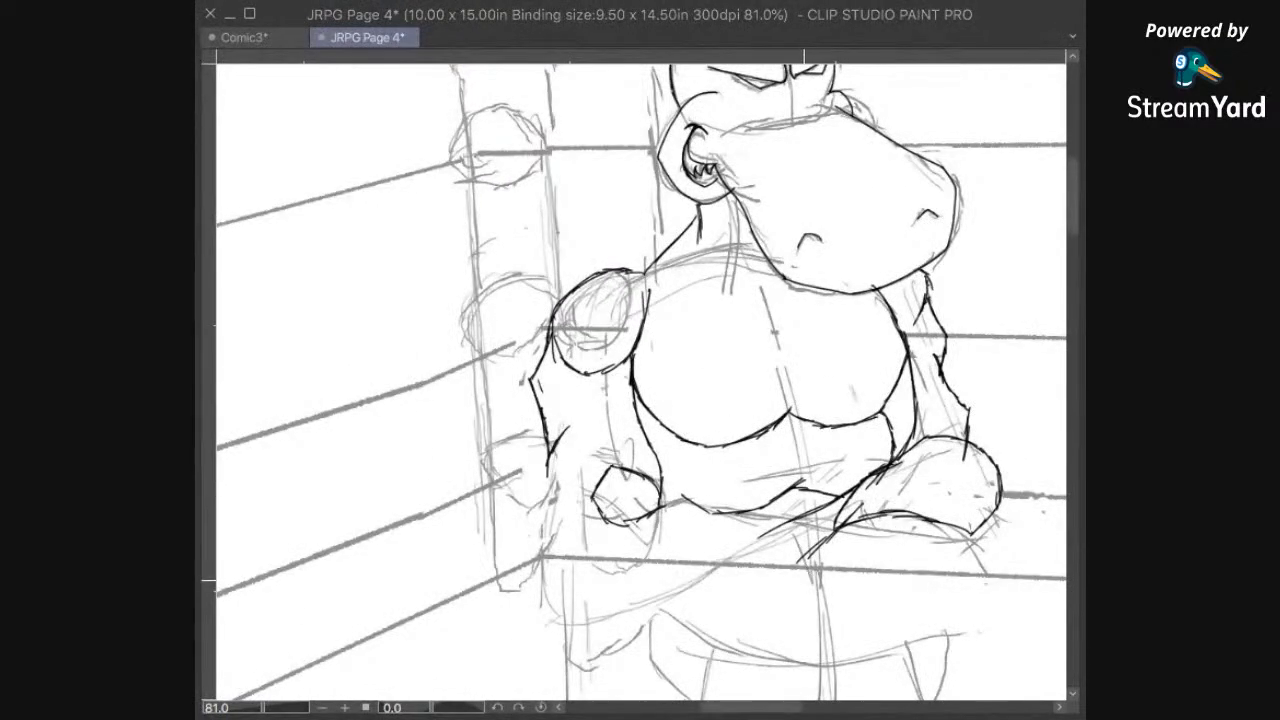
{"action": "mouse_move", "coordinate": [804, 580]}
{"action": "left_mouse_down"}
{"action": "mouse_move", "coordinate": [865, 502]}
{"action": "mouse_move", "coordinate": [810, 560]}
{"action": "left_mouse_up"}
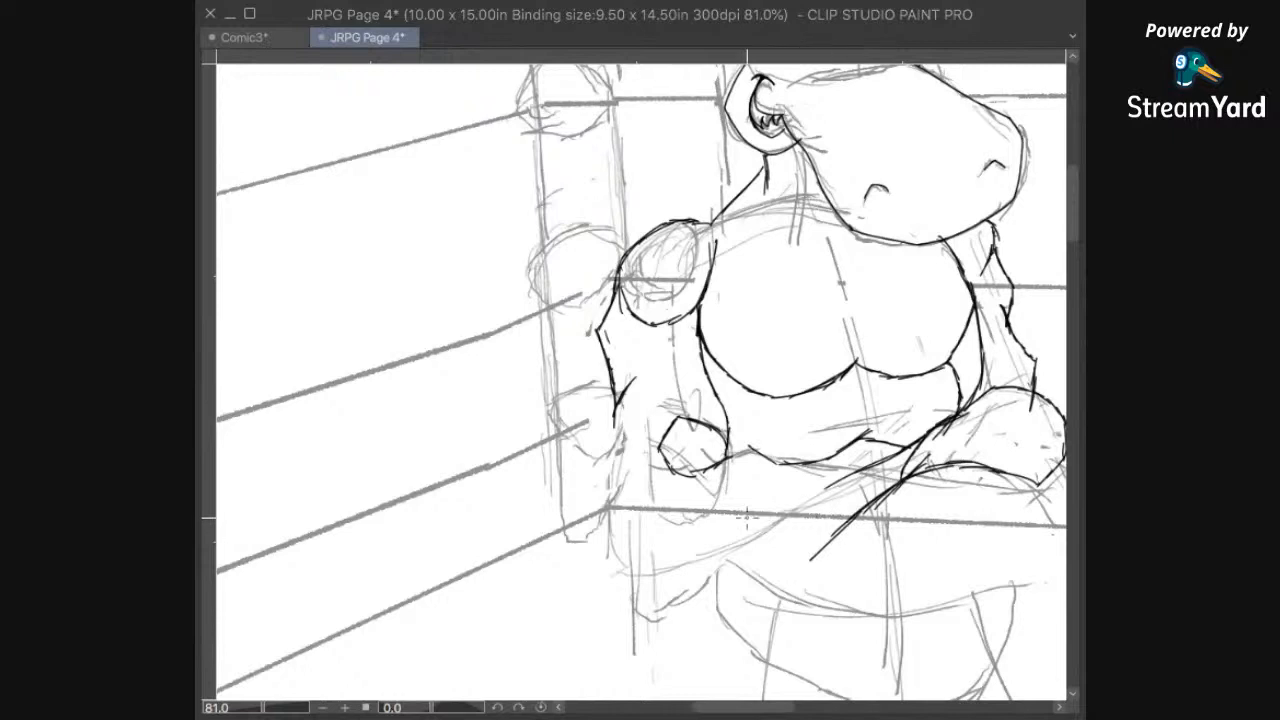
Step: Erase the overlong diagonal lines beside the right glove, leaving only a short stub at its tip
{"action": "key", "text": "e"}
{"action": "left_click_drag", "start_coordinate": [878, 492], "coordinate": [838, 526]}
{"action": "mouse_move", "coordinate": [828, 487]}
{"action": "left_mouse_down"}
{"action": "mouse_move", "coordinate": [867, 459]}
{"action": "mouse_move", "coordinate": [903, 457]}
{"action": "mouse_move", "coordinate": [894, 477]}
{"action": "mouse_move", "coordinate": [910, 474]}
{"action": "left_mouse_up"}
{"action": "left_click_drag", "start_coordinate": [842, 527], "coordinate": [811, 560]}
{"action": "key", "text": "p"}
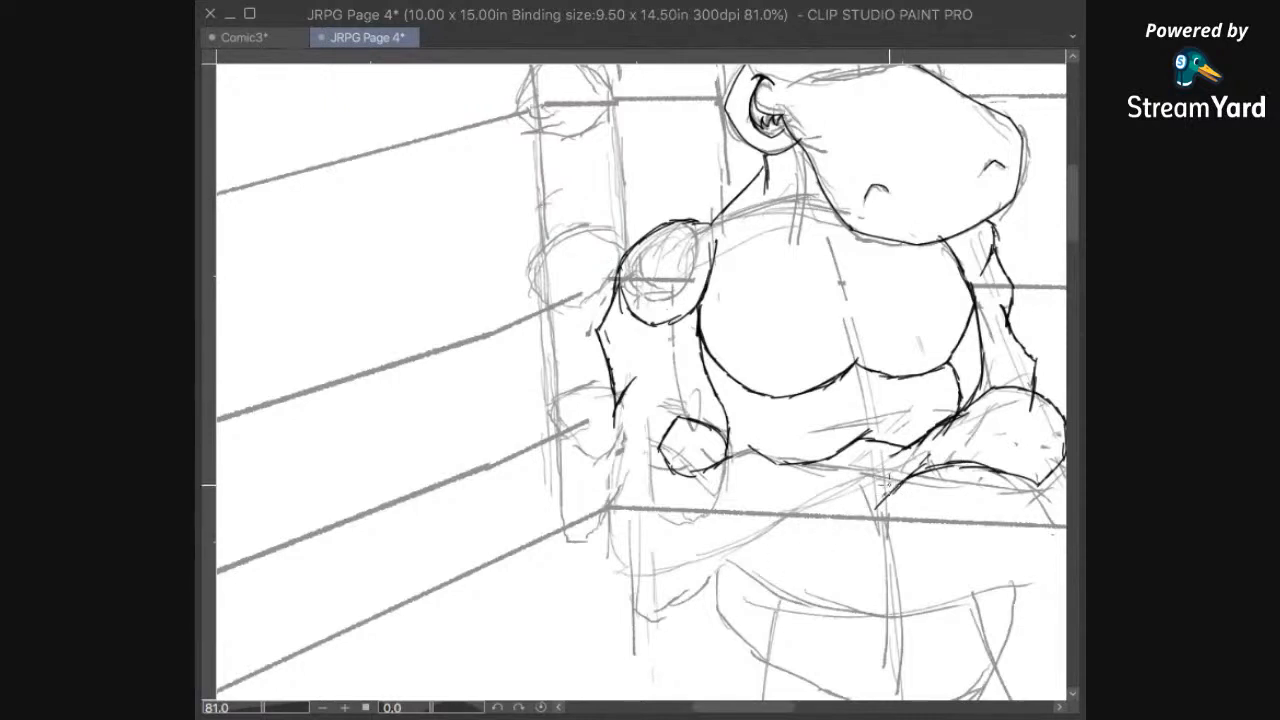
Step: Ink the underside of the crossed forearm from the right glove down to the elbow, plus the left forearm's outer contour and rounded elbow
{"action": "mouse_move", "coordinate": [924, 466]}
{"action": "left_mouse_down"}
{"action": "mouse_move", "coordinate": [854, 523]}
{"action": "mouse_move", "coordinate": [843, 515]}
{"action": "mouse_move", "coordinate": [770, 553]}
{"action": "mouse_move", "coordinate": [677, 546]}
{"action": "left_mouse_up"}
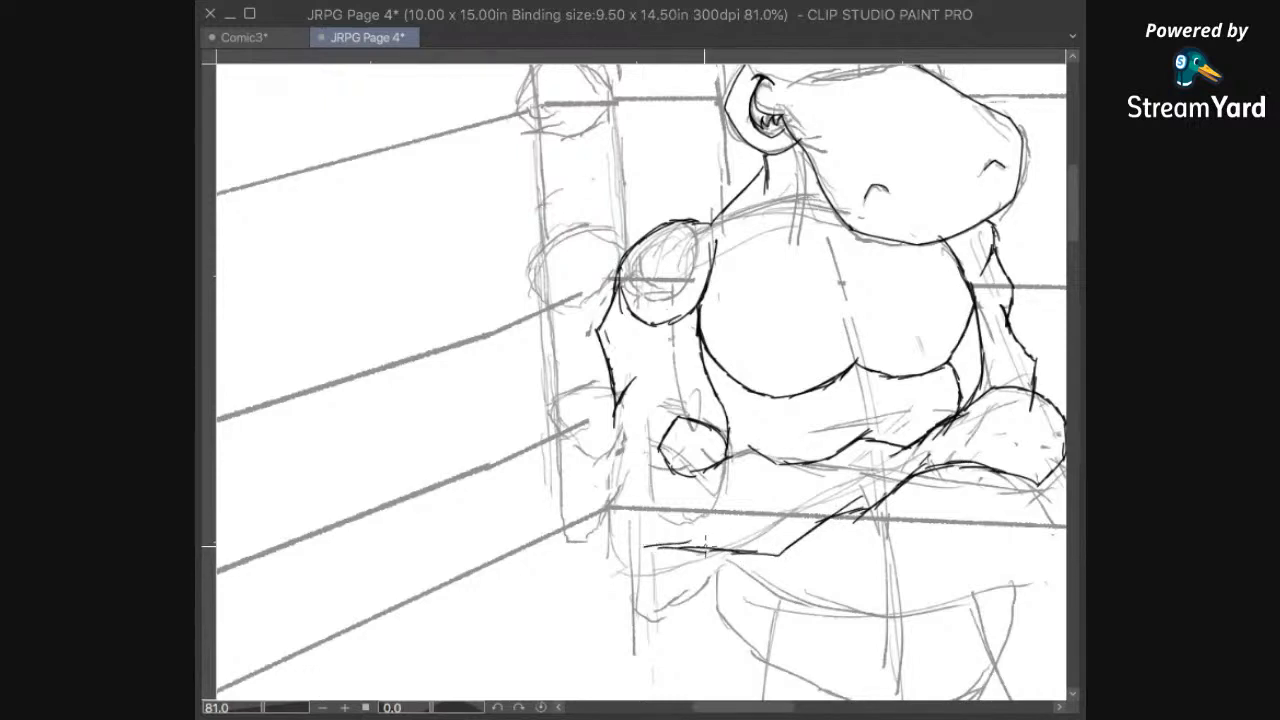
{"action": "scroll", "coordinate": [678, 296], "scroll_direction": "down", "scroll_amount": 2}
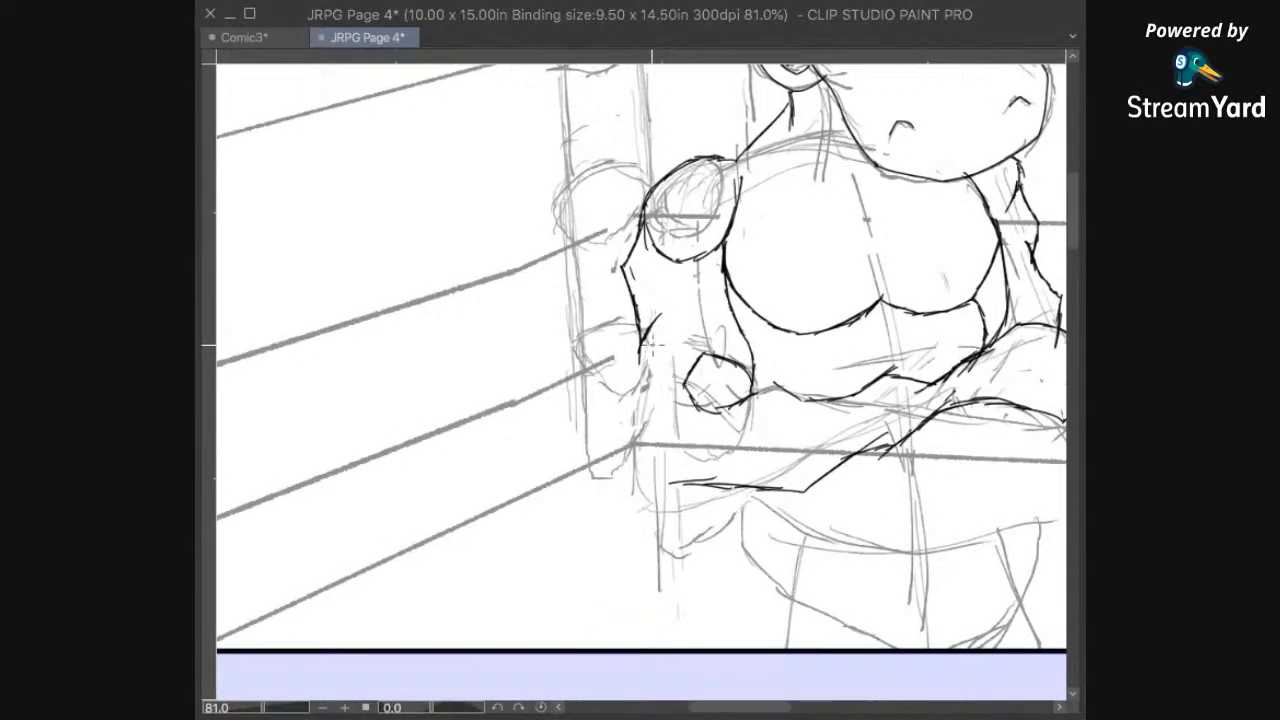
{"action": "mouse_move", "coordinate": [643, 376]}
{"action": "left_mouse_down"}
{"action": "mouse_move", "coordinate": [665, 432]}
{"action": "mouse_move", "coordinate": [642, 396]}
{"action": "mouse_move", "coordinate": [650, 386]}
{"action": "mouse_move", "coordinate": [630, 452]}
{"action": "mouse_move", "coordinate": [645, 493]}
{"action": "left_mouse_up"}
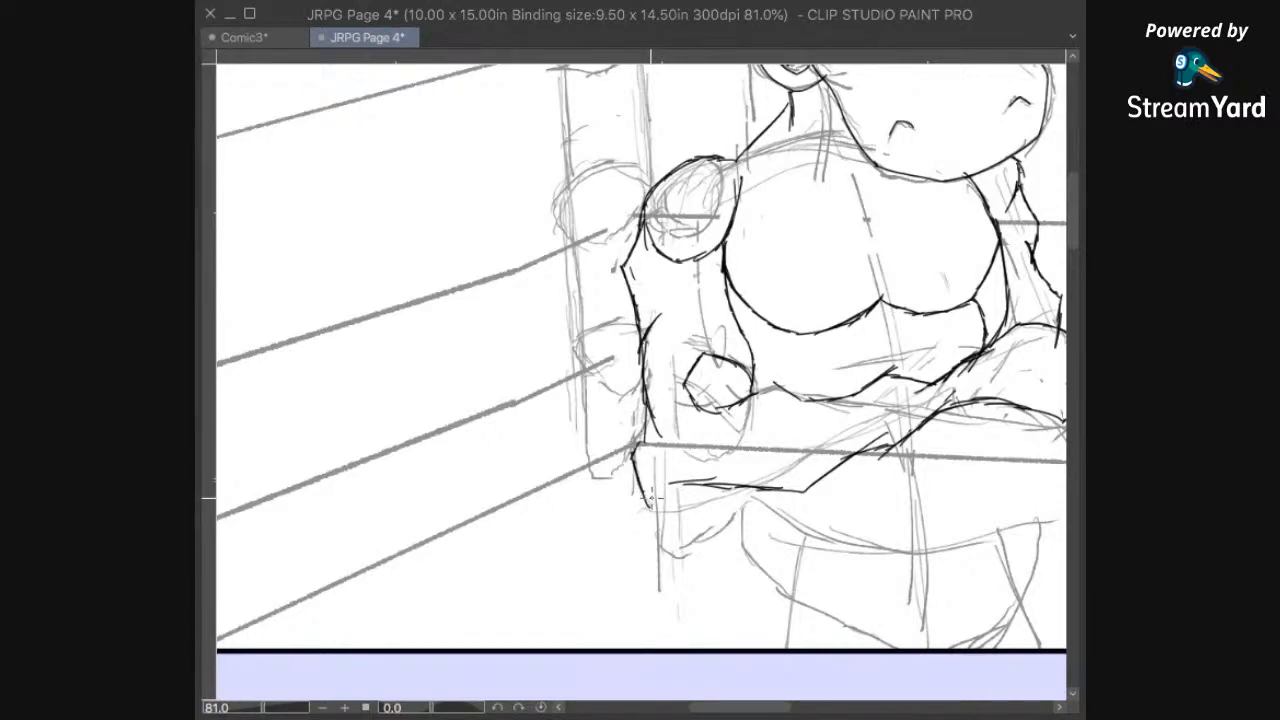
{"action": "mouse_move", "coordinate": [634, 484]}
{"action": "left_mouse_down"}
{"action": "mouse_move", "coordinate": [651, 514]}
{"action": "mouse_move", "coordinate": [722, 490]}
{"action": "left_mouse_up"}
Step: Ink the rounded underside of the hand below the right glove and the upper edge of the crossed forearm toward the small fist
{"action": "left_click_drag", "start_coordinate": [1055, 444], "coordinate": [871, 400]}
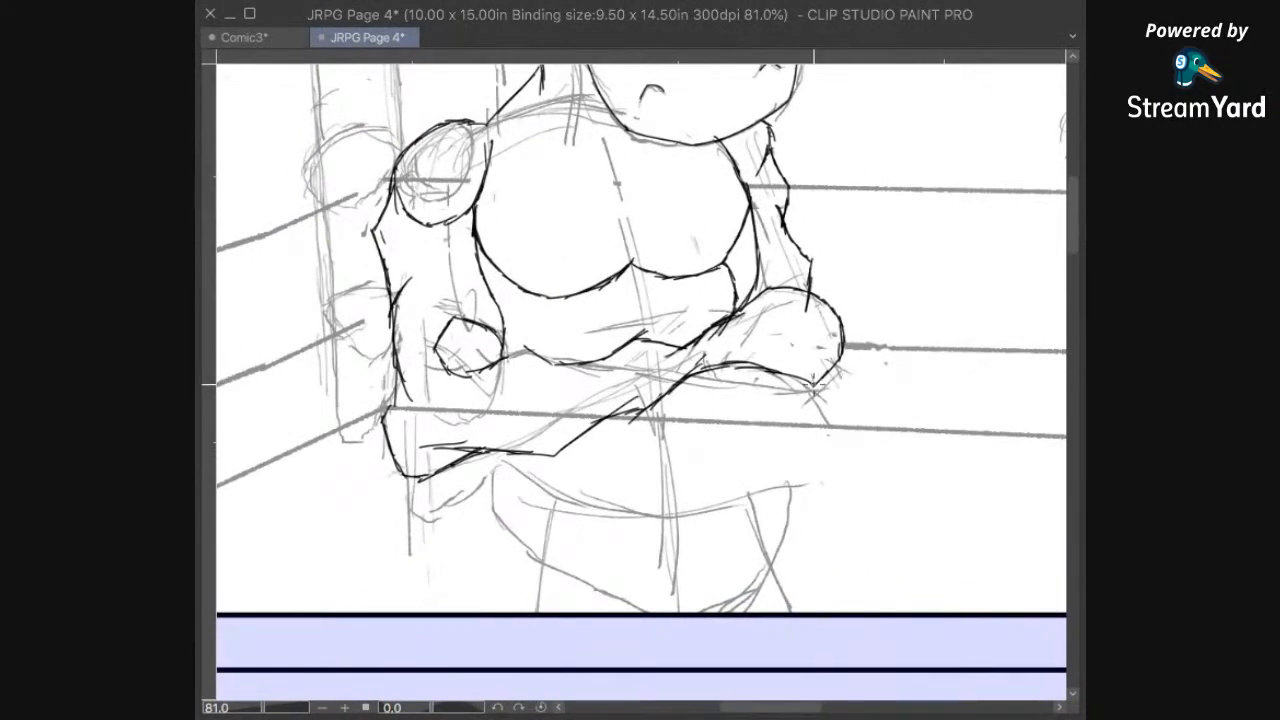
{"action": "mouse_move", "coordinate": [792, 388]}
{"action": "left_mouse_down"}
{"action": "mouse_move", "coordinate": [781, 418]}
{"action": "mouse_move", "coordinate": [752, 437]}
{"action": "mouse_move", "coordinate": [634, 410]}
{"action": "left_mouse_up"}
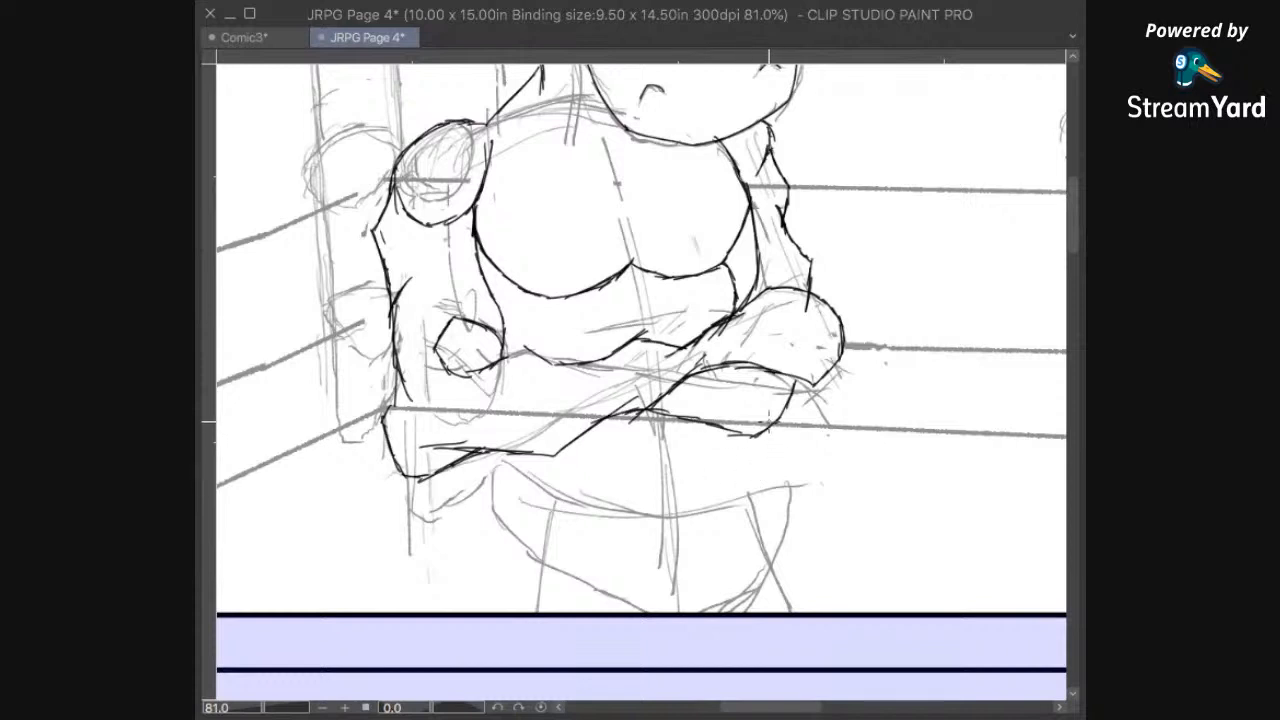
{"action": "left_click_drag", "start_coordinate": [737, 313], "coordinate": [710, 329]}
{"action": "mouse_move", "coordinate": [660, 326]}
{"action": "left_mouse_down"}
{"action": "mouse_move", "coordinate": [640, 318]}
{"action": "mouse_move", "coordinate": [500, 366]}
{"action": "left_mouse_up"}
Step: Ink the short curved edge of the abdomen under the left pectoral, down to the crossed forearms
{"action": "left_click_drag", "start_coordinate": [858, 236], "coordinate": [833, 319]}
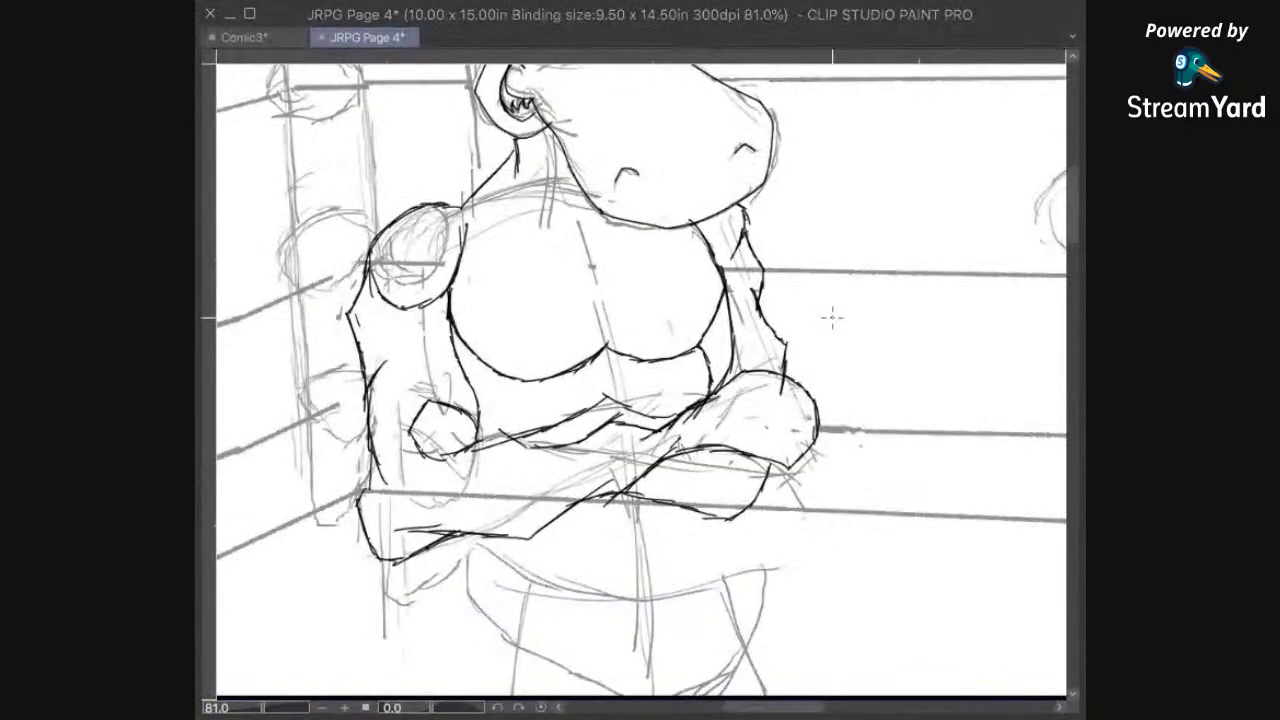
{"action": "scroll", "coordinate": [834, 317], "scroll_direction": "down", "scroll_amount": 4}
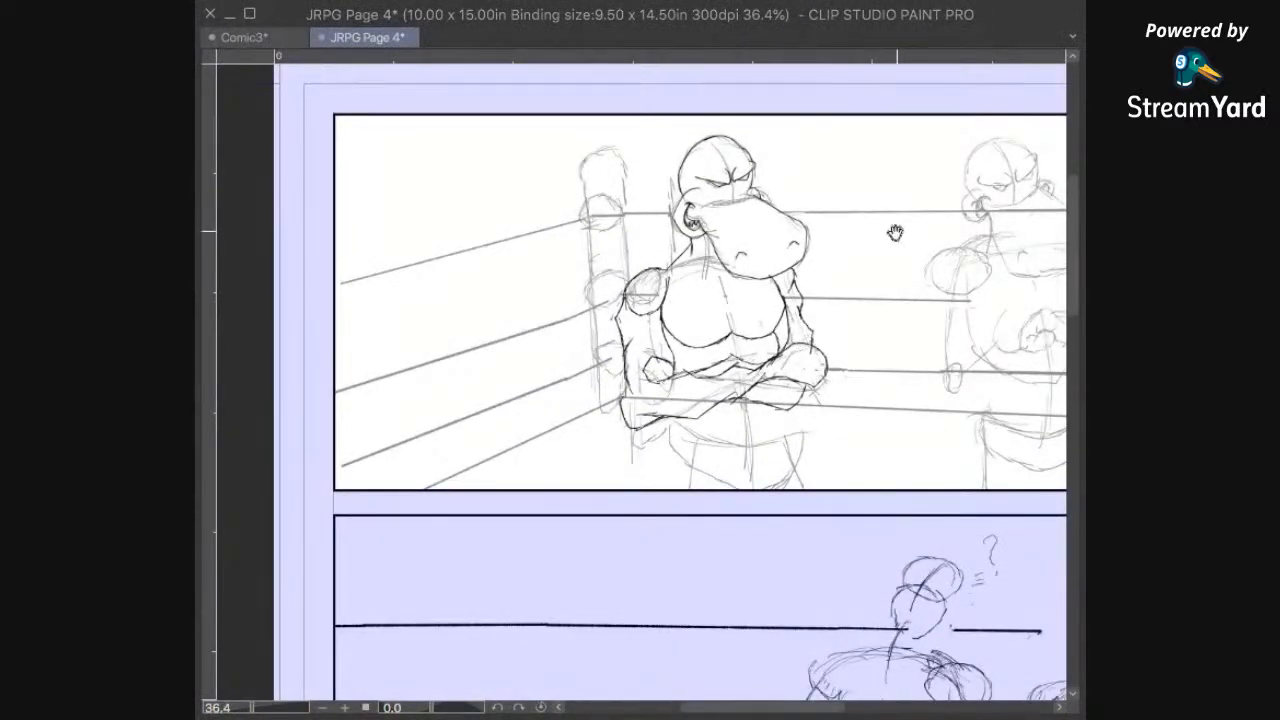
{"action": "left_click_drag", "start_coordinate": [827, 373], "coordinate": [835, 307]}
{"action": "scroll", "coordinate": [845, 300], "scroll_direction": "up", "scroll_amount": 4}
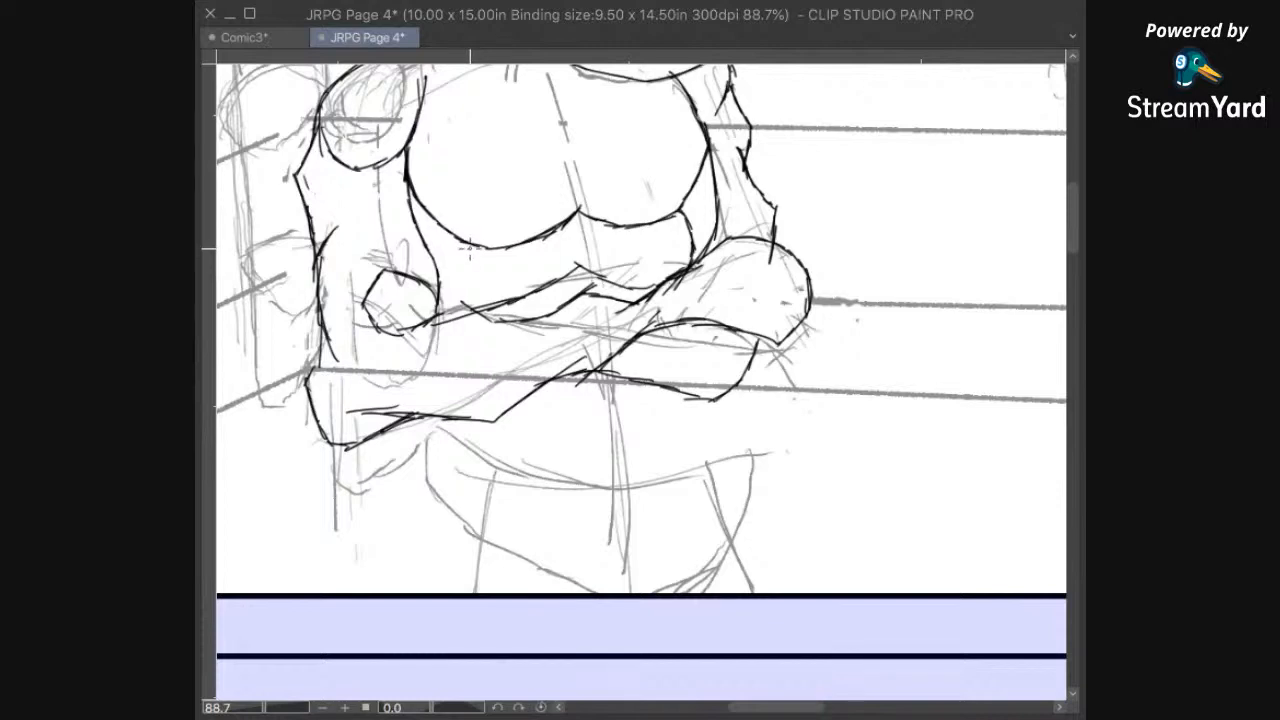
{"action": "left_click_drag", "start_coordinate": [471, 264], "coordinate": [495, 299]}
{"action": "mouse_move", "coordinate": [696, 366]}
{"action": "left_mouse_down"}
{"action": "mouse_move", "coordinate": [704, 314]}
{"action": "mouse_move", "coordinate": [737, 297]}
{"action": "left_mouse_up"}
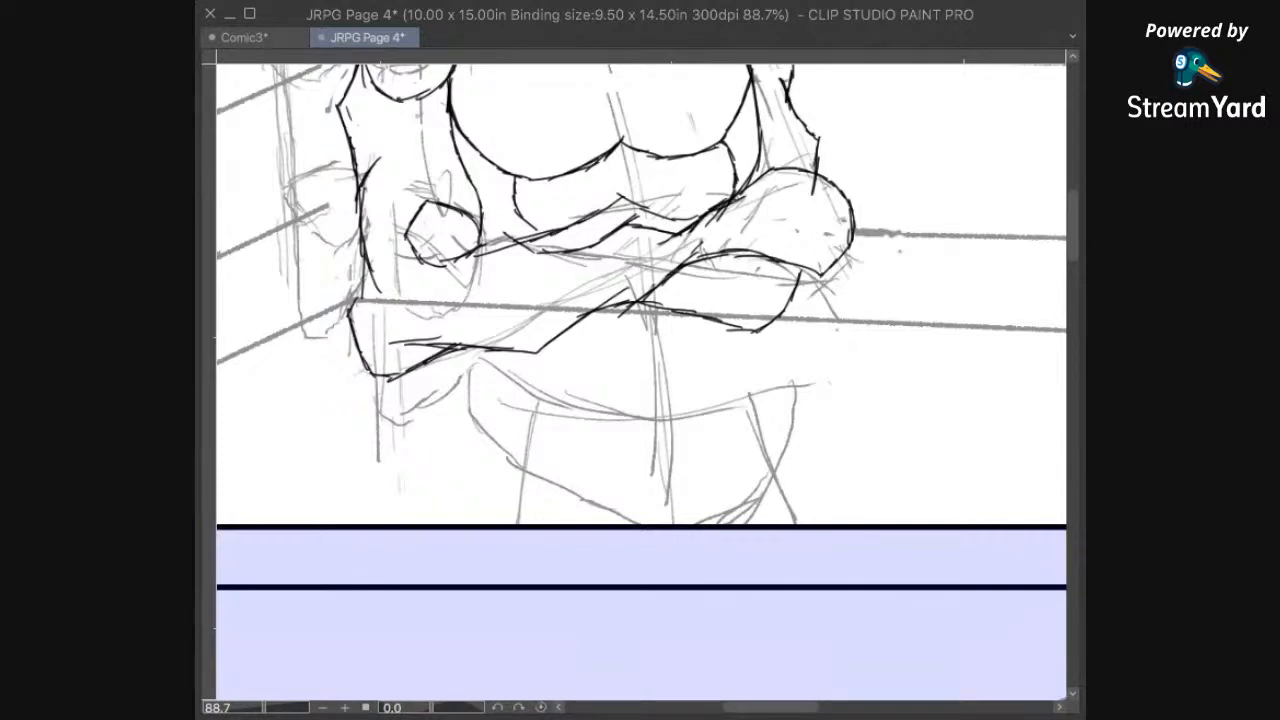
{"action": "scroll", "coordinate": [866, 457], "scroll_direction": "up", "scroll_amount": 5}
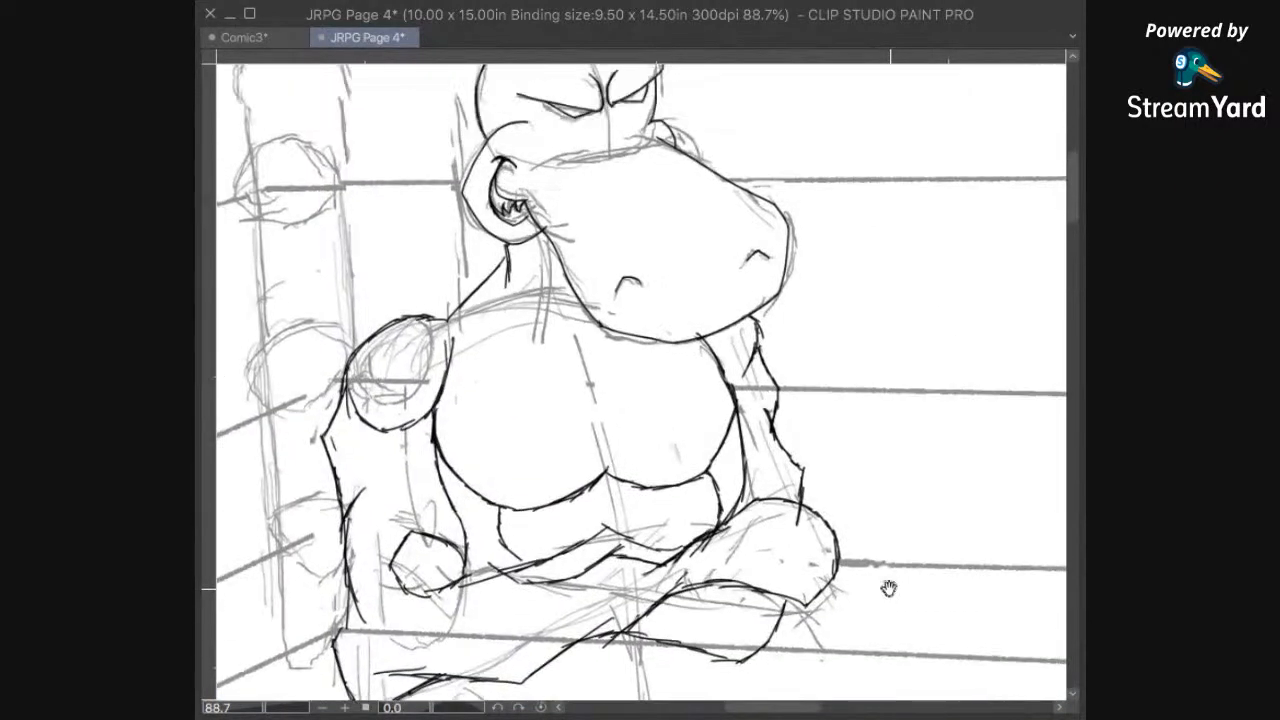
{"action": "left_click_drag", "start_coordinate": [980, 406], "coordinate": [931, 503]}
{"action": "mouse_move", "coordinate": [889, 460]}
{"action": "left_mouse_down"}
{"action": "mouse_move", "coordinate": [1002, 366]}
{"action": "mouse_move", "coordinate": [999, 290]}
{"action": "mouse_move", "coordinate": [885, 500]}
{"action": "left_mouse_up"}
{"action": "mouse_move", "coordinate": [874, 578]}
{"action": "left_mouse_down"}
{"action": "mouse_move", "coordinate": [923, 395]}
{"action": "mouse_move", "coordinate": [854, 547]}
{"action": "mouse_move", "coordinate": [974, 367]}
{"action": "left_mouse_up"}
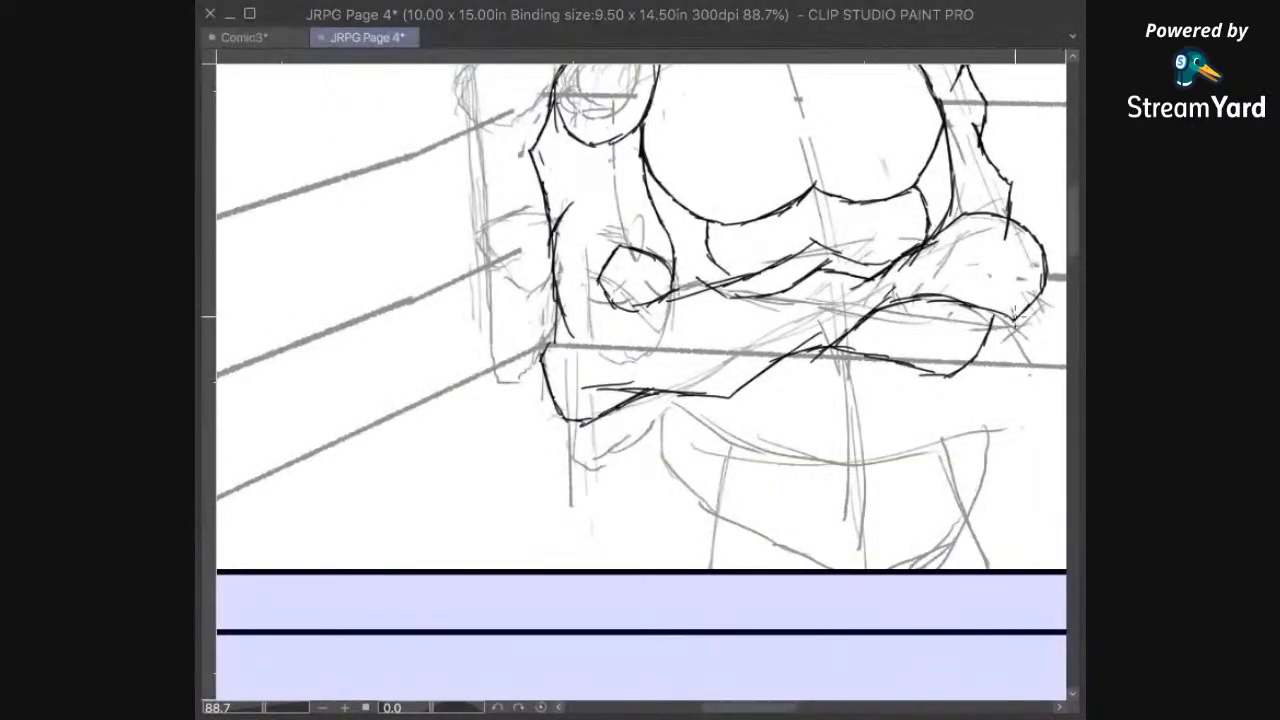
Step: Ink both sides of the hippo's waist from the chest down through the crossed forearms, curving inward near the waistband
{"action": "mouse_move", "coordinate": [986, 409]}
{"action": "left_mouse_down"}
{"action": "mouse_move", "coordinate": [951, 397]}
{"action": "mouse_move", "coordinate": [945, 348]}
{"action": "left_mouse_up"}
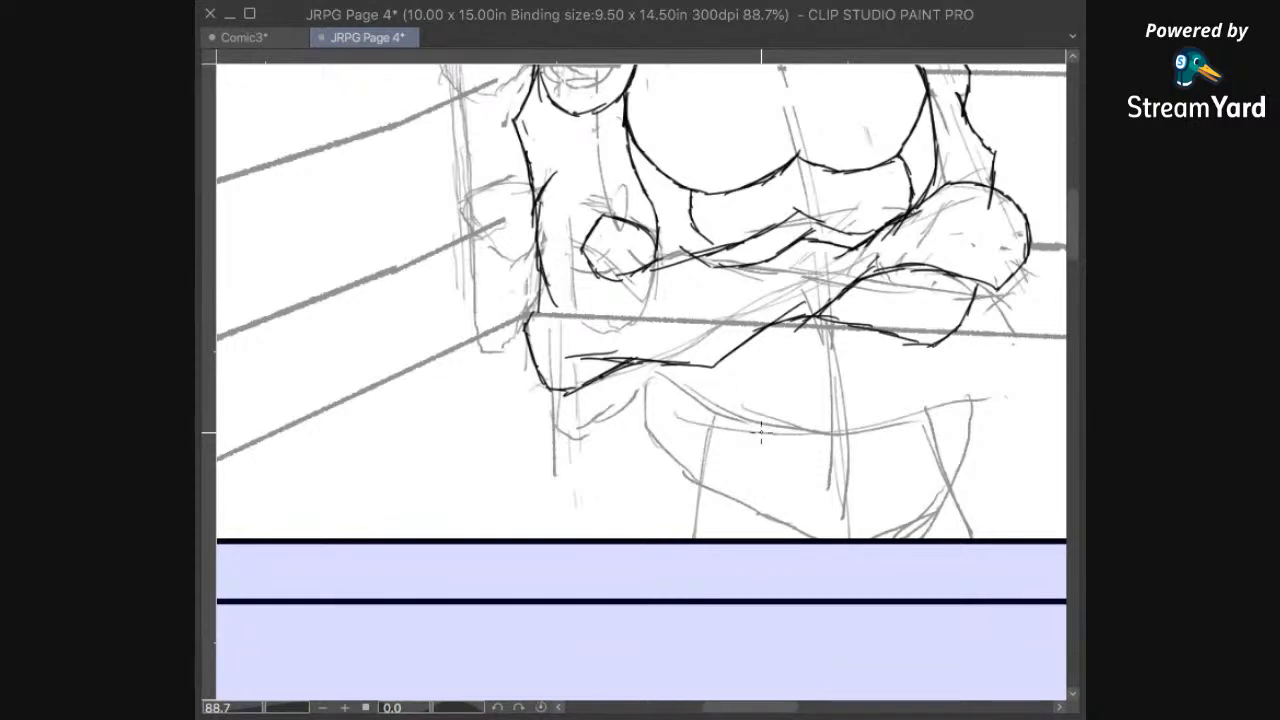
{"action": "left_click_drag", "start_coordinate": [769, 488], "coordinate": [757, 541]}
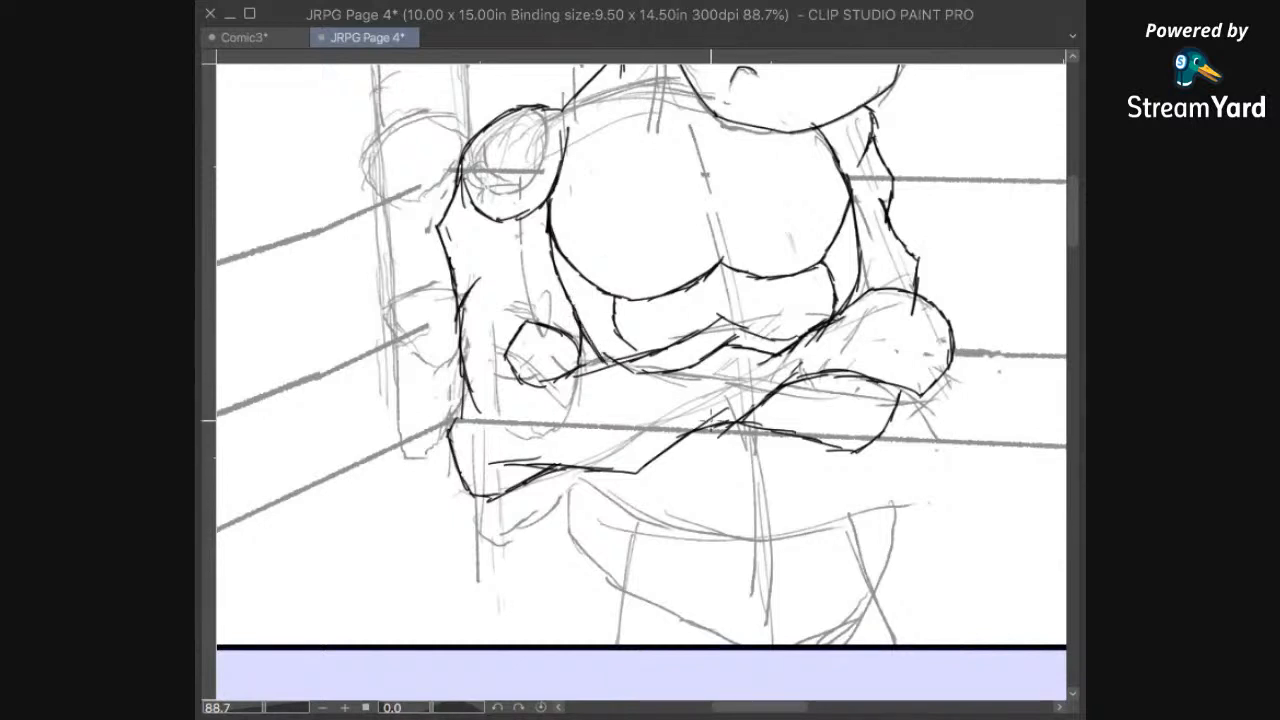
{"action": "left_click_drag", "start_coordinate": [605, 353], "coordinate": [645, 410]}
{"action": "left_click_drag", "start_coordinate": [606, 362], "coordinate": [632, 489]}
{"action": "left_click_drag", "start_coordinate": [623, 414], "coordinate": [628, 506]}
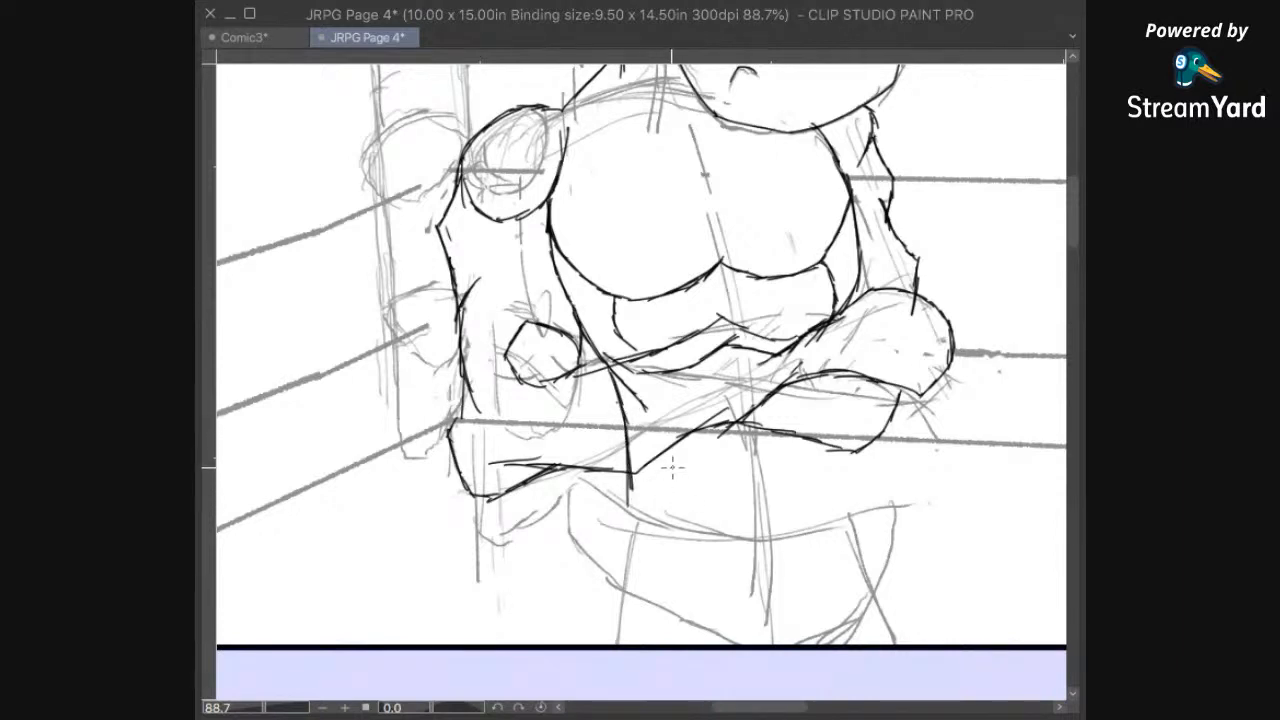
{"action": "left_click_drag", "start_coordinate": [629, 481], "coordinate": [657, 531]}
{"action": "left_click_drag", "start_coordinate": [838, 318], "coordinate": [831, 456]}
{"action": "mouse_move", "coordinate": [831, 410]}
{"action": "left_mouse_down"}
{"action": "mouse_move", "coordinate": [832, 491]}
{"action": "mouse_move", "coordinate": [829, 456]}
{"action": "mouse_move", "coordinate": [821, 497]}
{"action": "mouse_move", "coordinate": [836, 481]}
{"action": "mouse_move", "coordinate": [806, 518]}
{"action": "left_mouse_up"}
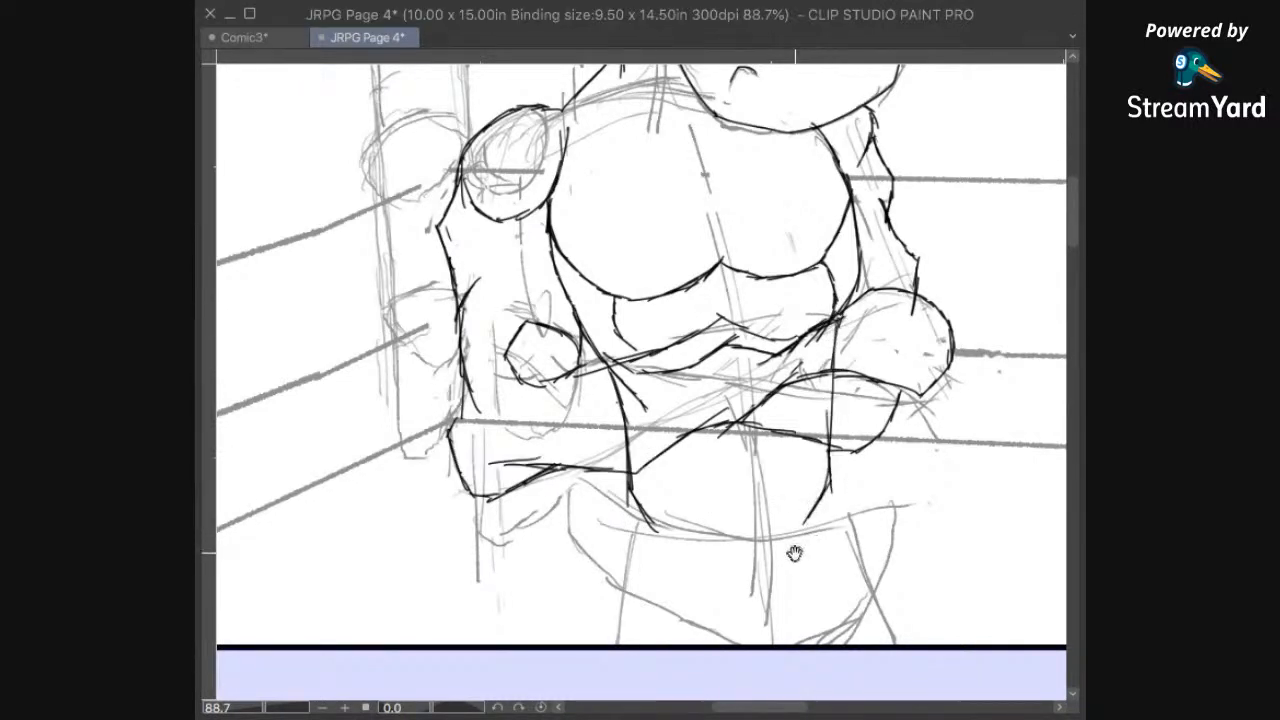
Step: Ink the outer hip lines flaring from each side of the waist down to the panel's lower border
{"action": "scroll", "coordinate": [794, 550], "scroll_direction": "down", "scroll_amount": 3}
{"action": "mouse_move", "coordinate": [636, 442]}
{"action": "left_mouse_down"}
{"action": "mouse_move", "coordinate": [588, 602]}
{"action": "mouse_move", "coordinate": [591, 590]}
{"action": "left_mouse_up"}
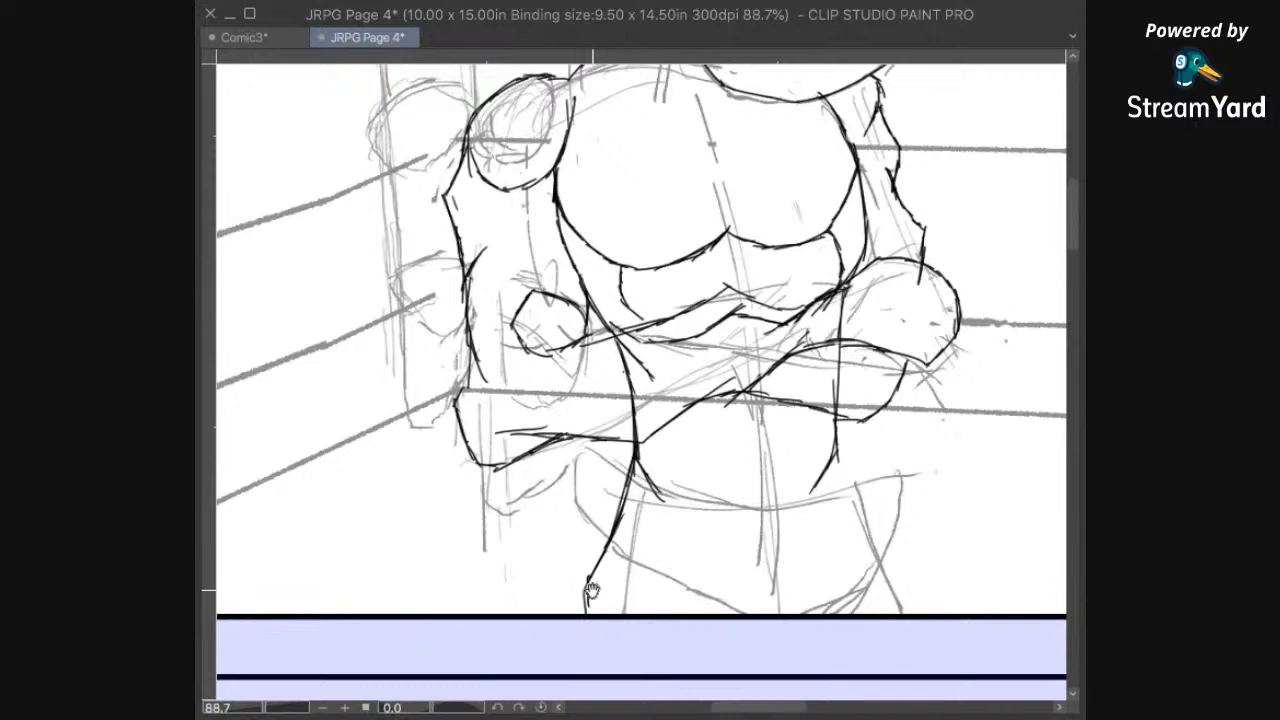
{"action": "left_click_drag", "start_coordinate": [932, 524], "coordinate": [731, 497]}
{"action": "mouse_move", "coordinate": [634, 406]}
{"action": "left_mouse_down"}
{"action": "mouse_move", "coordinate": [661, 481]}
{"action": "mouse_move", "coordinate": [716, 548]}
{"action": "mouse_move", "coordinate": [706, 531]}
{"action": "mouse_move", "coordinate": [714, 586]}
{"action": "left_mouse_up"}
{"action": "left_click_drag", "start_coordinate": [701, 530], "coordinate": [715, 588]}
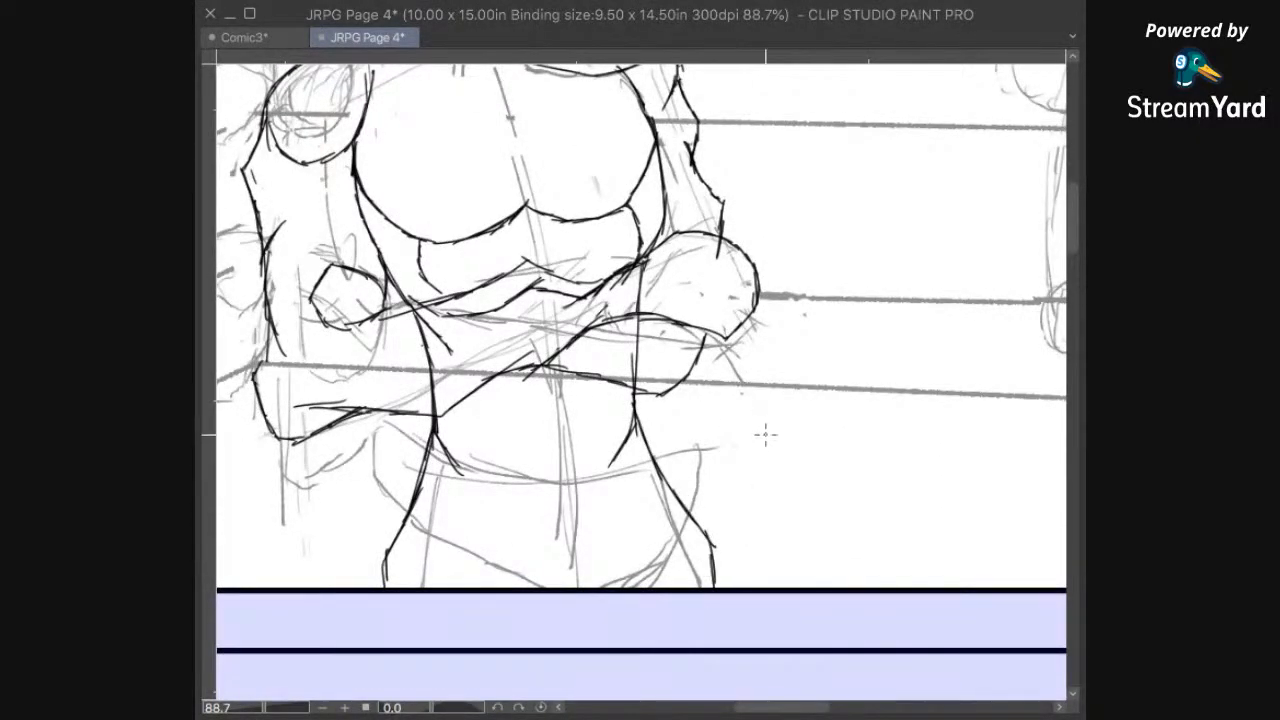
Step: Ink a set of four curved, roughly parallel wrinkle lines across the top of the hippo's muzzle
{"action": "scroll", "coordinate": [760, 427], "scroll_direction": "down", "scroll_amount": 3}
{"action": "left_click_drag", "start_coordinate": [860, 340], "coordinate": [766, 455]}
{"action": "left_click_drag", "start_coordinate": [620, 513], "coordinate": [791, 473]}
{"action": "scroll", "coordinate": [818, 244], "scroll_direction": "up", "scroll_amount": 4}
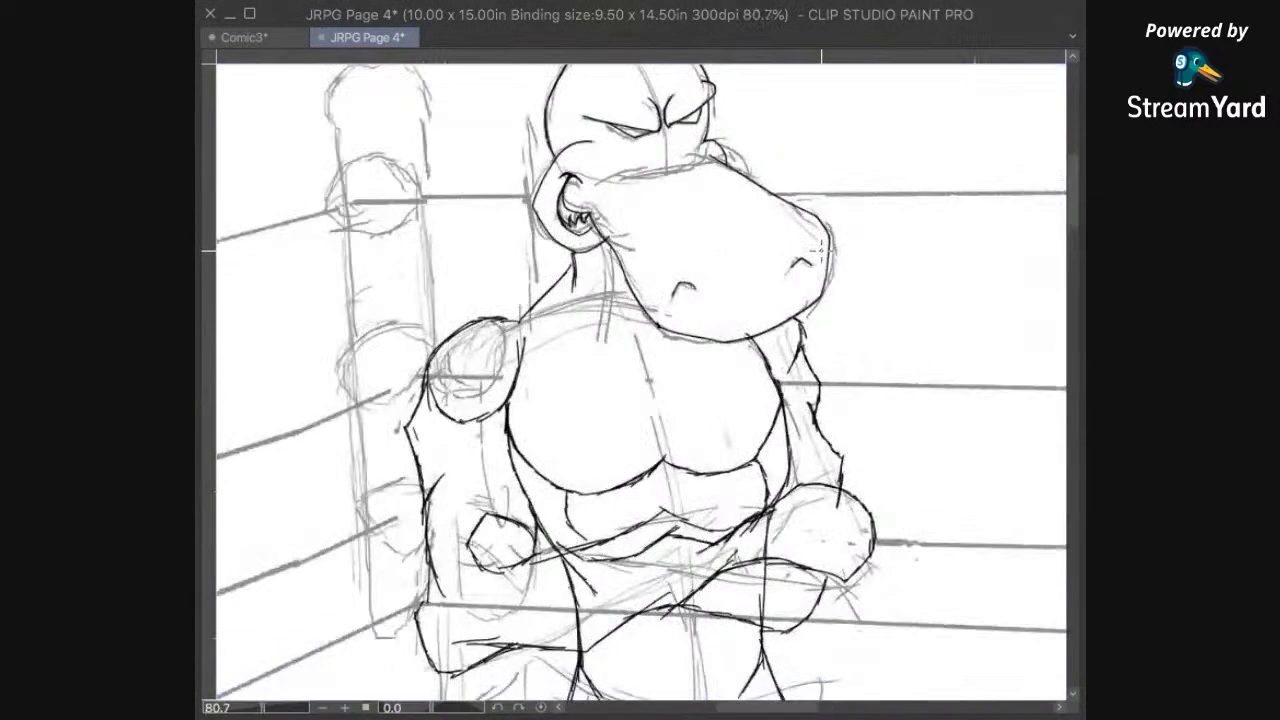
{"action": "left_click_drag", "start_coordinate": [811, 442], "coordinate": [813, 440]}
{"action": "left_click_drag", "start_coordinate": [615, 385], "coordinate": [717, 348]}
{"action": "left_click_drag", "start_coordinate": [604, 370], "coordinate": [688, 330]}
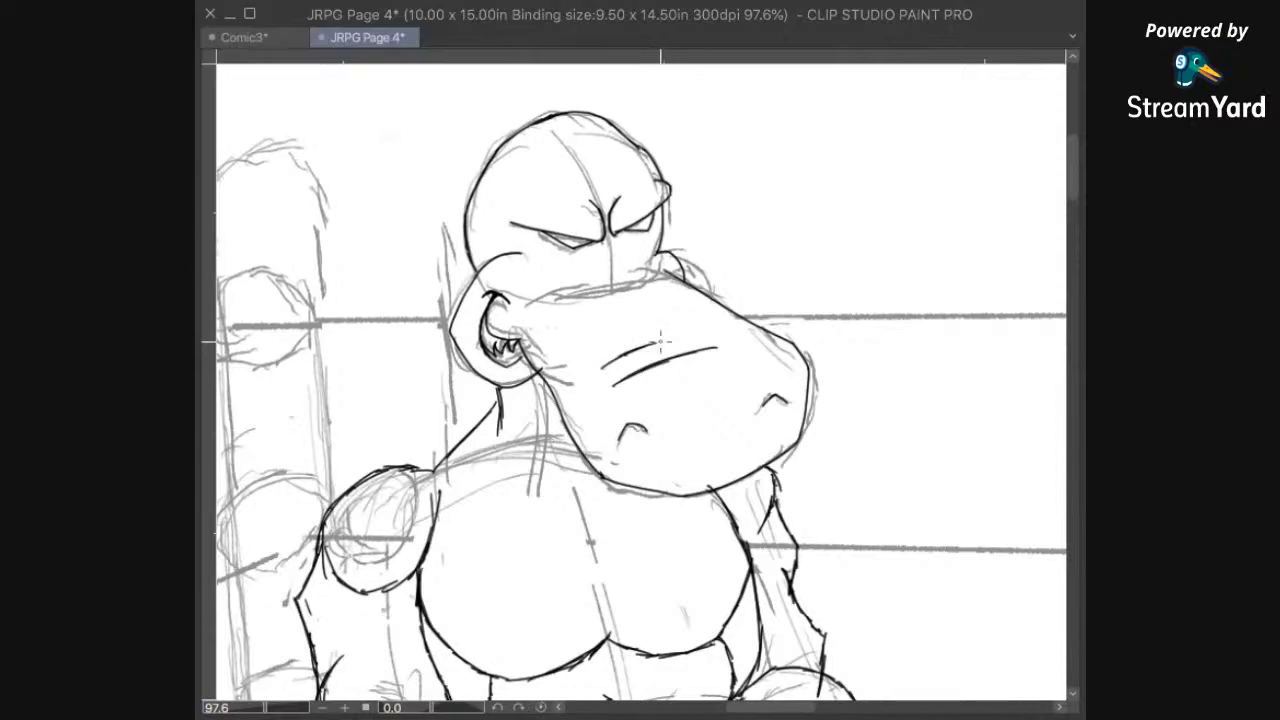
{"action": "mouse_move", "coordinate": [601, 340]}
{"action": "left_mouse_down"}
{"action": "mouse_move", "coordinate": [706, 313]}
{"action": "mouse_move", "coordinate": [606, 319]}
{"action": "mouse_move", "coordinate": [616, 313]}
{"action": "mouse_move", "coordinate": [691, 302]}
{"action": "left_mouse_up"}
Step: Ink a deep U-shaped shirt neckline across the hippo's chest, erasing and redrawing its right half up to the muzzle
{"action": "mouse_move", "coordinate": [711, 492]}
{"action": "left_mouse_down"}
{"action": "mouse_move", "coordinate": [885, 344]}
{"action": "mouse_move", "coordinate": [633, 430]}
{"action": "mouse_move", "coordinate": [823, 234]}
{"action": "mouse_move", "coordinate": [686, 420]}
{"action": "mouse_move", "coordinate": [658, 540]}
{"action": "left_mouse_up"}
{"action": "mouse_move", "coordinate": [442, 192]}
{"action": "left_mouse_down"}
{"action": "mouse_move", "coordinate": [440, 258]}
{"action": "mouse_move", "coordinate": [508, 364]}
{"action": "mouse_move", "coordinate": [575, 370]}
{"action": "mouse_move", "coordinate": [608, 355]}
{"action": "mouse_move", "coordinate": [660, 292]}
{"action": "mouse_move", "coordinate": [655, 260]}
{"action": "left_mouse_up"}
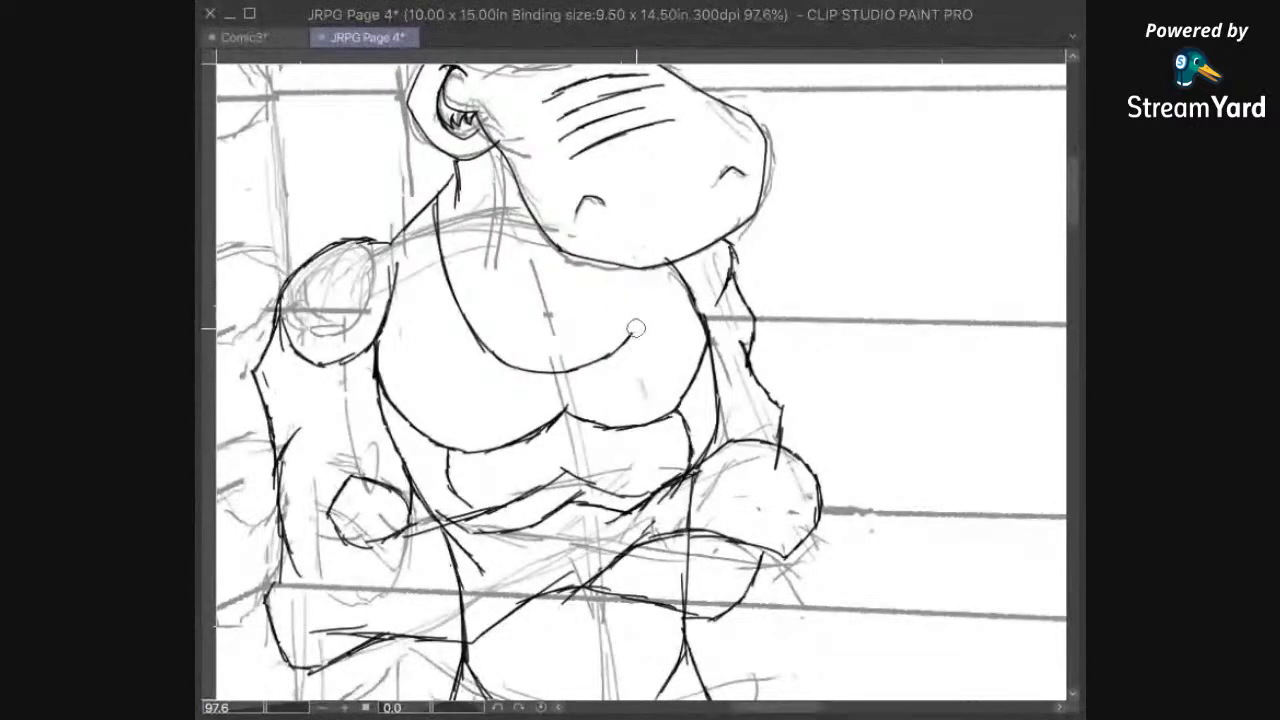
{"action": "left_click_drag", "start_coordinate": [623, 334], "coordinate": [569, 380]}
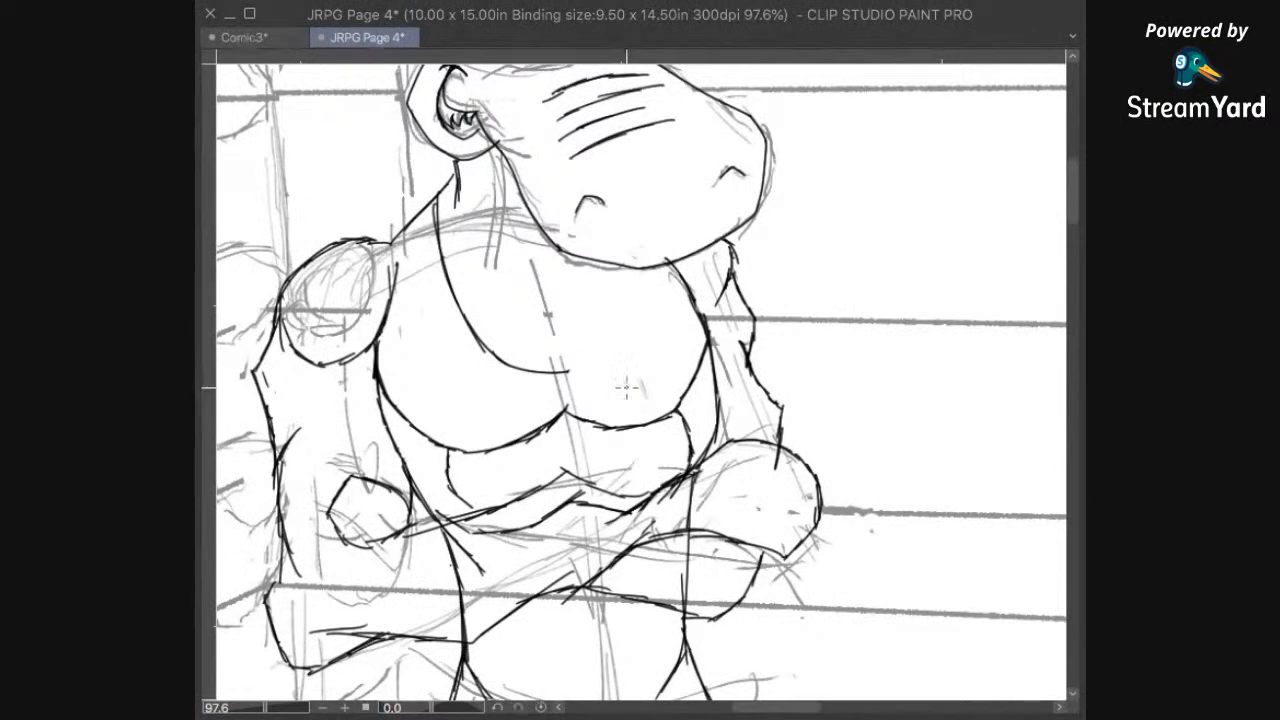
{"action": "mouse_move", "coordinate": [580, 369]}
{"action": "left_mouse_down"}
{"action": "mouse_move", "coordinate": [634, 330]}
{"action": "mouse_move", "coordinate": [628, 347]}
{"action": "mouse_move", "coordinate": [665, 261]}
{"action": "left_mouse_up"}
Step: Ink the outer edges of both shirt straps, from the shoulders down to the sides of the chest
{"action": "mouse_move", "coordinate": [580, 444]}
{"action": "left_mouse_down"}
{"action": "mouse_move", "coordinate": [614, 404]}
{"action": "mouse_move", "coordinate": [690, 546]}
{"action": "mouse_move", "coordinate": [630, 509]}
{"action": "left_mouse_up"}
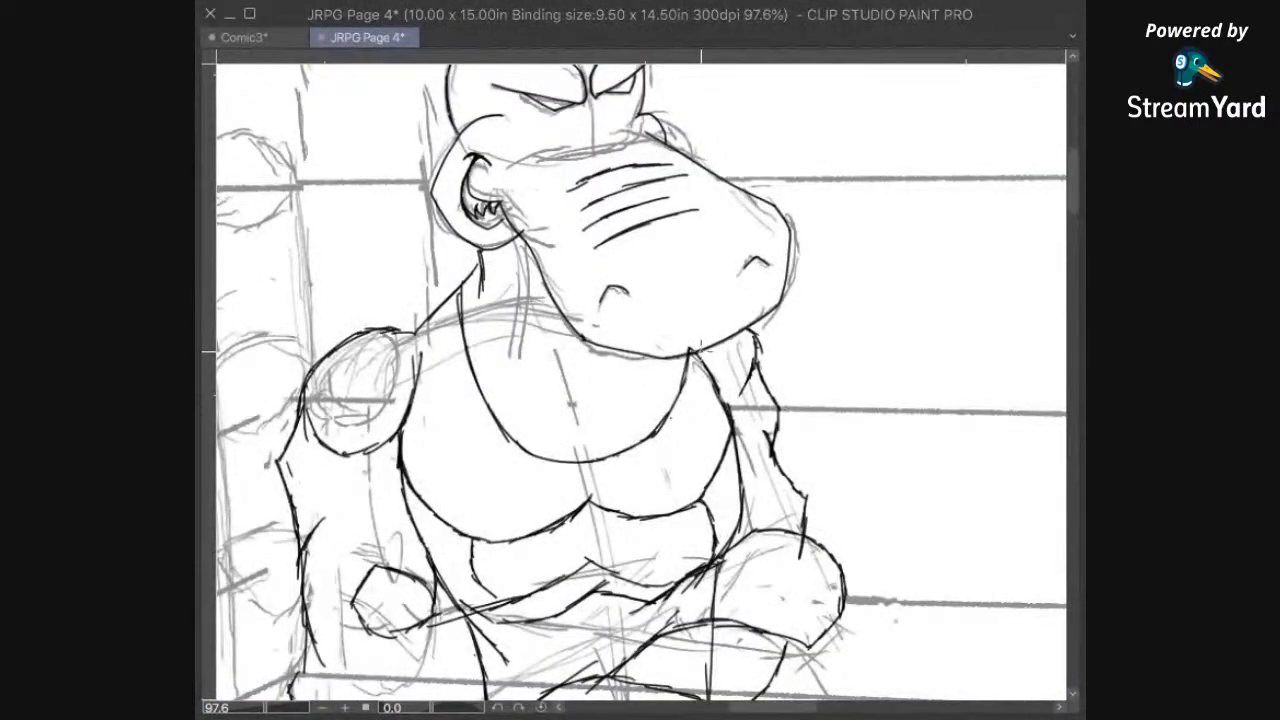
{"action": "left_click_drag", "start_coordinate": [580, 510], "coordinate": [750, 390]}
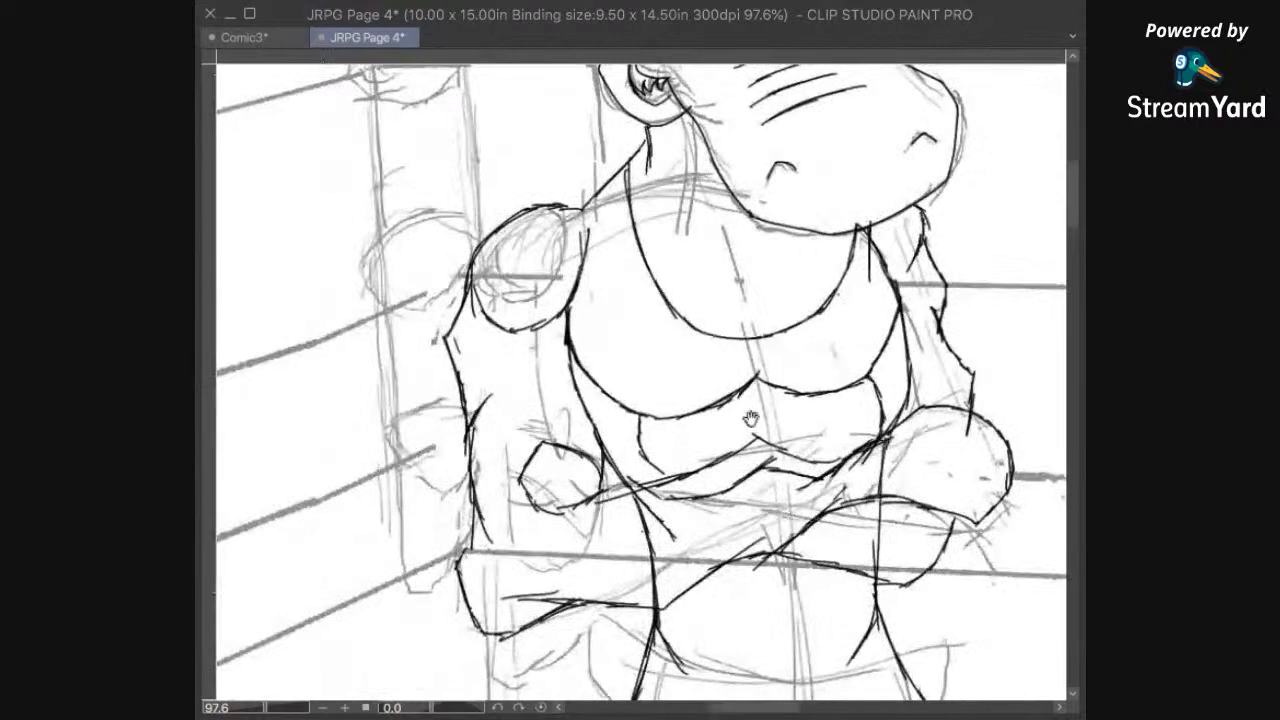
{"action": "left_click_drag", "start_coordinate": [727, 471], "coordinate": [665, 641]}
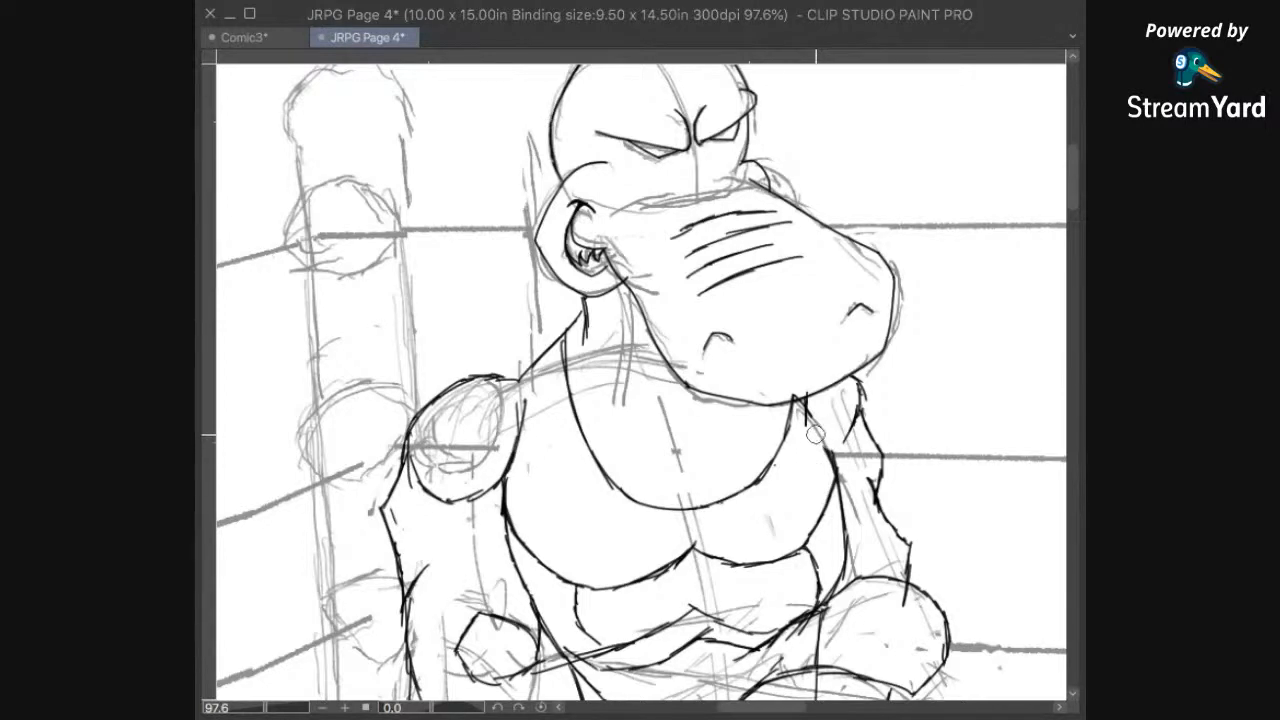
{"action": "left_click_drag", "start_coordinate": [800, 398], "coordinate": [814, 462]}
{"action": "left_click_drag", "start_coordinate": [539, 362], "coordinate": [516, 462]}
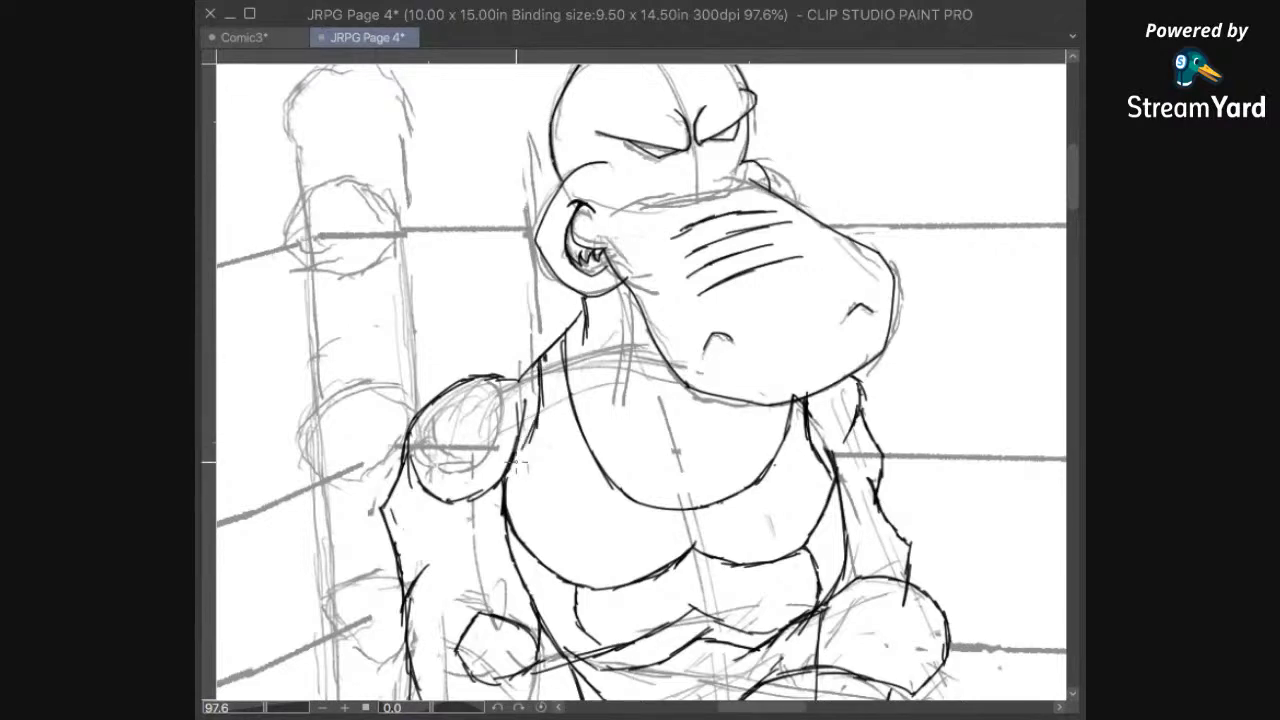
Step: Ink the two collarbone lines so they curve inward and meet in a V above the neckline
{"action": "mouse_move", "coordinate": [890, 548]}
{"action": "left_mouse_down"}
{"action": "mouse_move", "coordinate": [871, 540]}
{"action": "mouse_move", "coordinate": [837, 312]}
{"action": "mouse_move", "coordinate": [809, 423]}
{"action": "mouse_move", "coordinate": [806, 297]}
{"action": "left_mouse_up"}
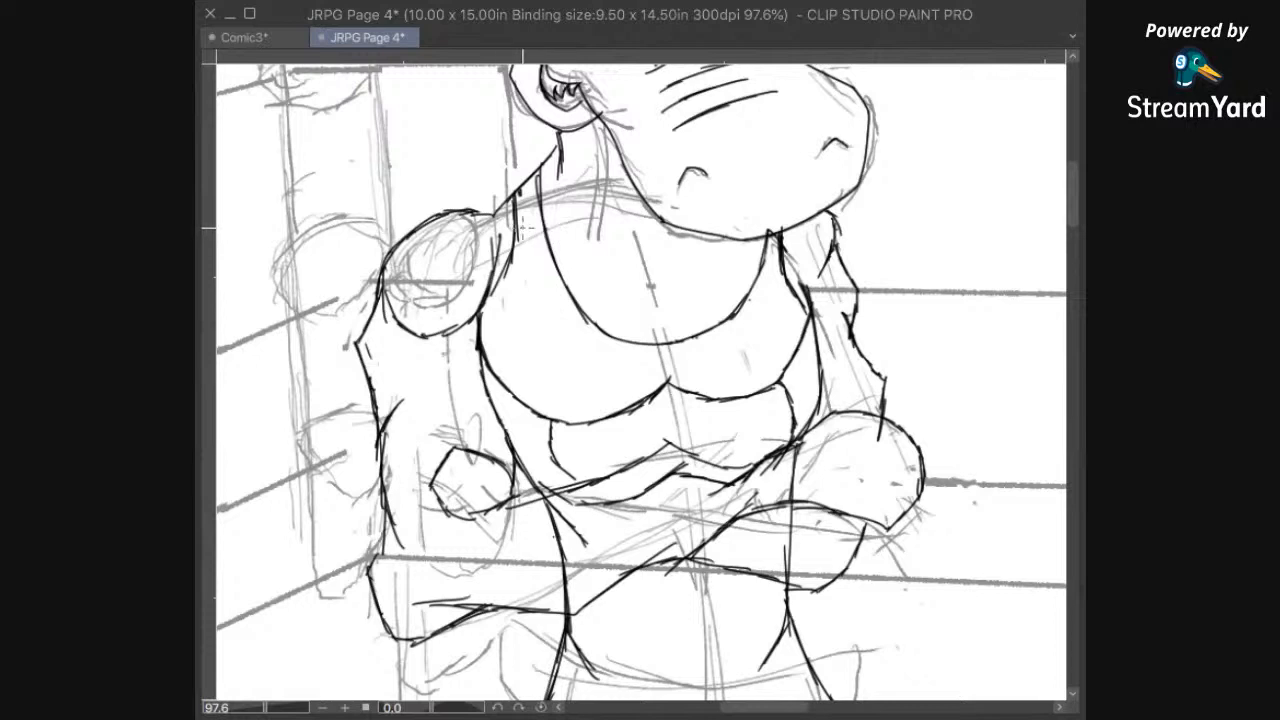
{"action": "left_click_drag", "start_coordinate": [541, 222], "coordinate": [559, 222]}
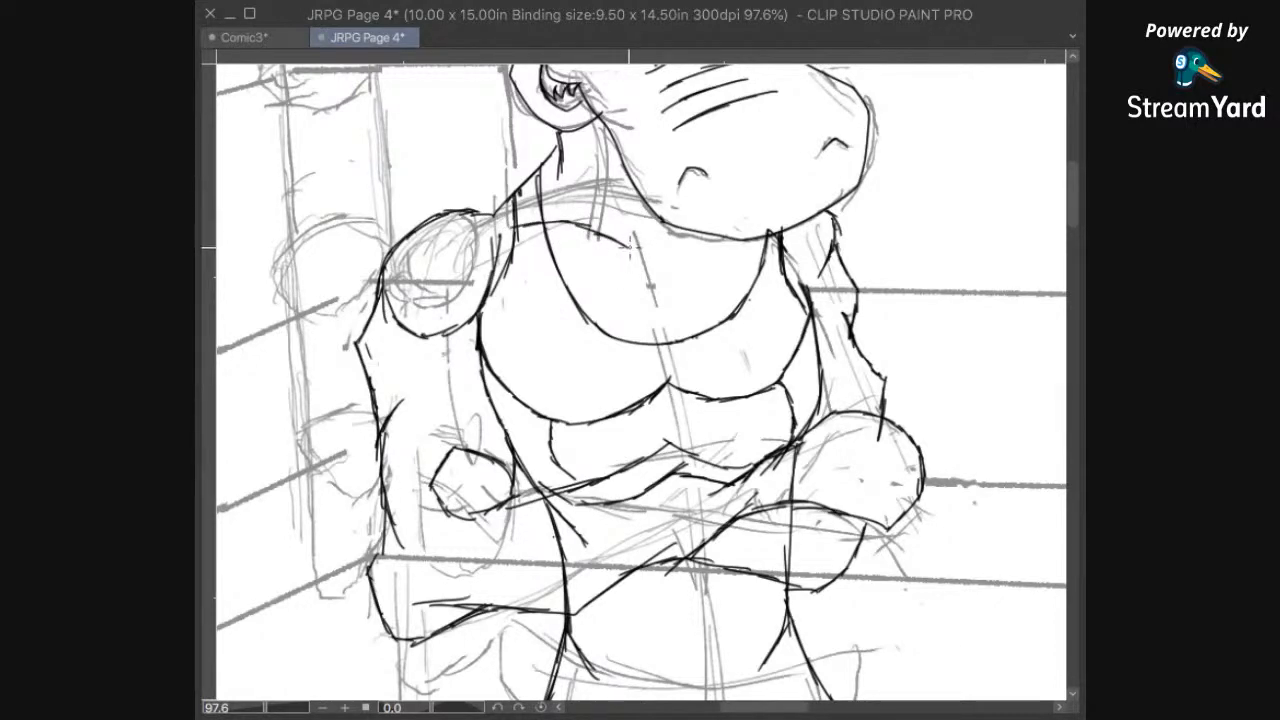
{"action": "left_click_drag", "start_coordinate": [608, 240], "coordinate": [660, 259]}
{"action": "mouse_move", "coordinate": [632, 381]}
{"action": "left_mouse_down"}
{"action": "mouse_move", "coordinate": [840, 420]}
{"action": "mouse_move", "coordinate": [788, 434]}
{"action": "left_mouse_up"}
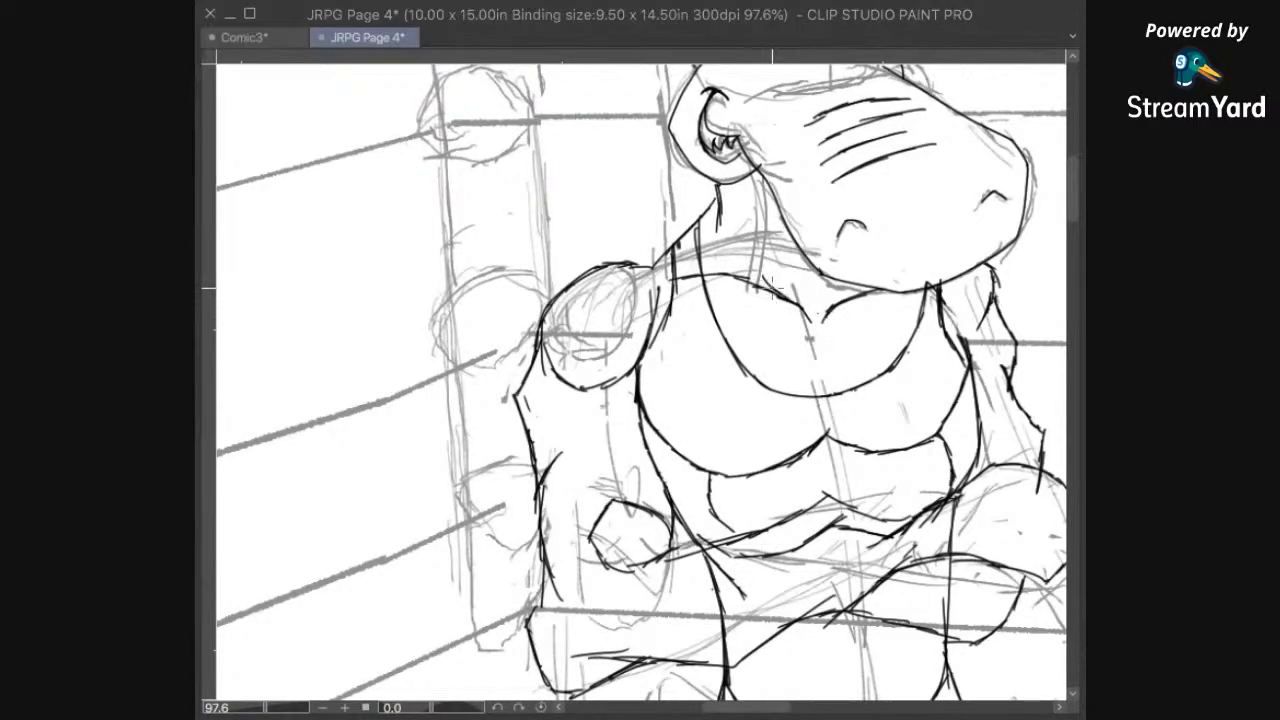
Step: Ink the neck muscle line beside the muzzle and add a small stroke linking the right collarbone to the jaw
{"action": "left_click_drag", "start_coordinate": [810, 306], "coordinate": [660, 349]}
{"action": "mouse_move", "coordinate": [841, 248]}
{"action": "left_mouse_down"}
{"action": "mouse_move", "coordinate": [722, 405]}
{"action": "mouse_move", "coordinate": [844, 268]}
{"action": "mouse_move", "coordinate": [824, 280]}
{"action": "left_mouse_up"}
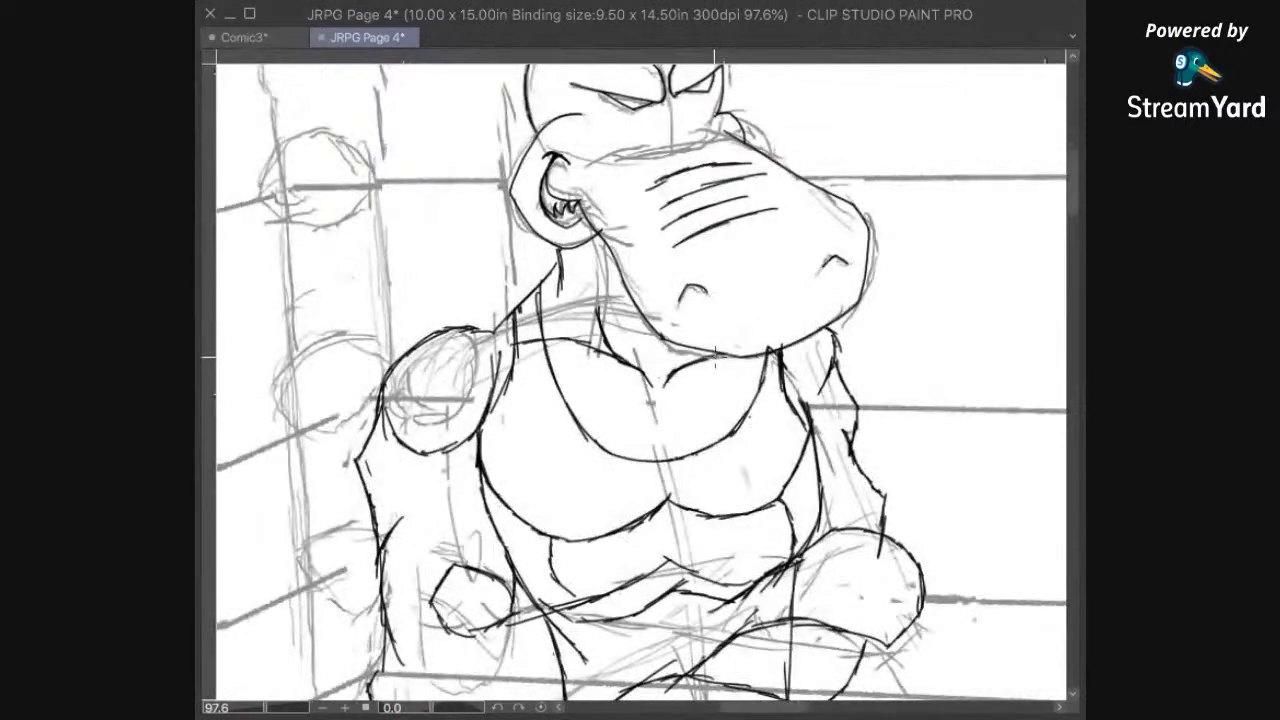
{"action": "left_click_drag", "start_coordinate": [697, 355], "coordinate": [695, 367]}
{"action": "left_click_drag", "start_coordinate": [704, 398], "coordinate": [683, 443]}
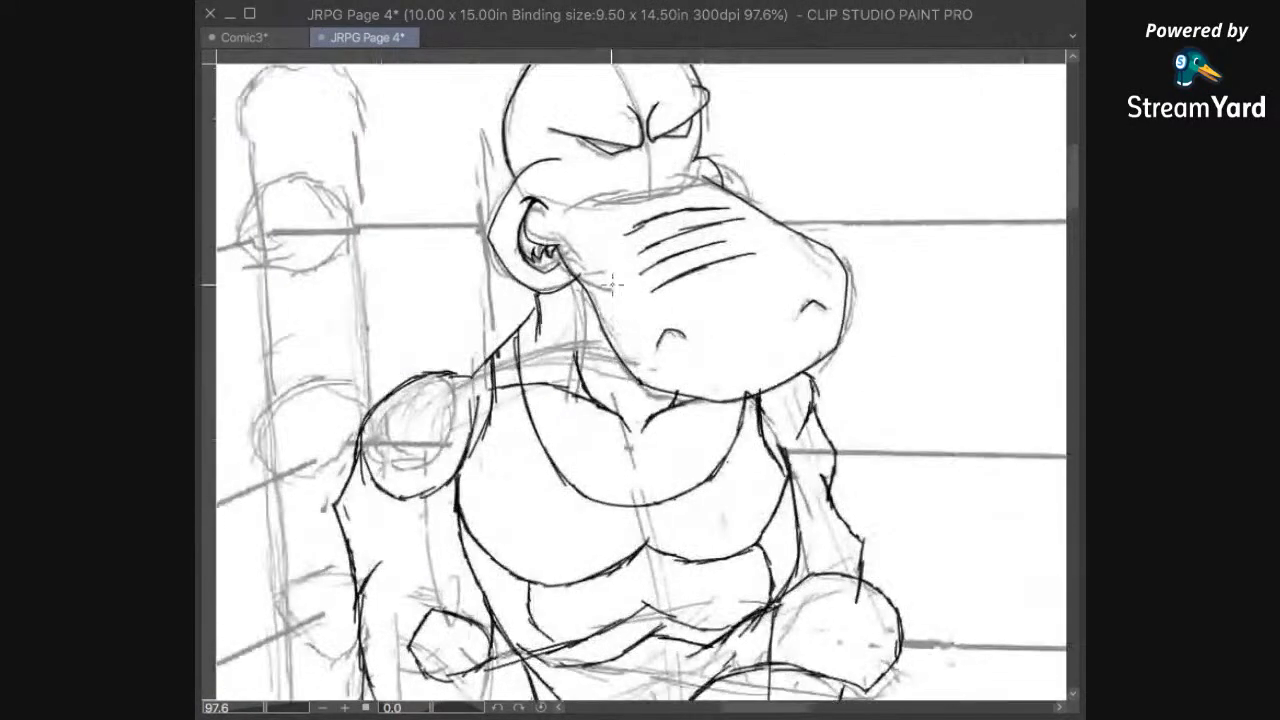
{"action": "left_click", "coordinate": [677, 385]}
Step: Rework the left shoulder's closed circle into an open deltoid curve with short armpit strokes, and re-ink the torso side beneath the armpit
{"action": "mouse_move", "coordinate": [468, 463]}
{"action": "left_mouse_down"}
{"action": "mouse_move", "coordinate": [470, 445]}
{"action": "mouse_move", "coordinate": [654, 331]}
{"action": "left_mouse_up"}
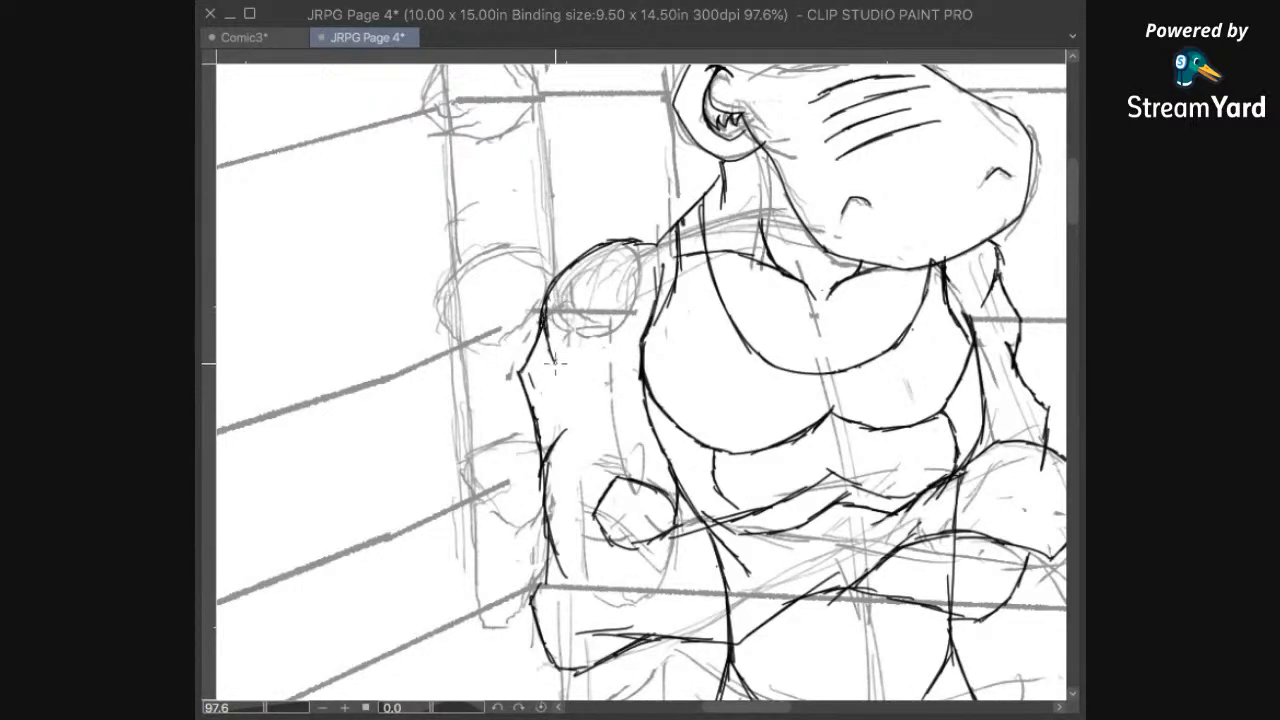
{"action": "left_click_drag", "start_coordinate": [678, 364], "coordinate": [673, 381]}
{"action": "left_click_drag", "start_coordinate": [737, 530], "coordinate": [745, 428]}
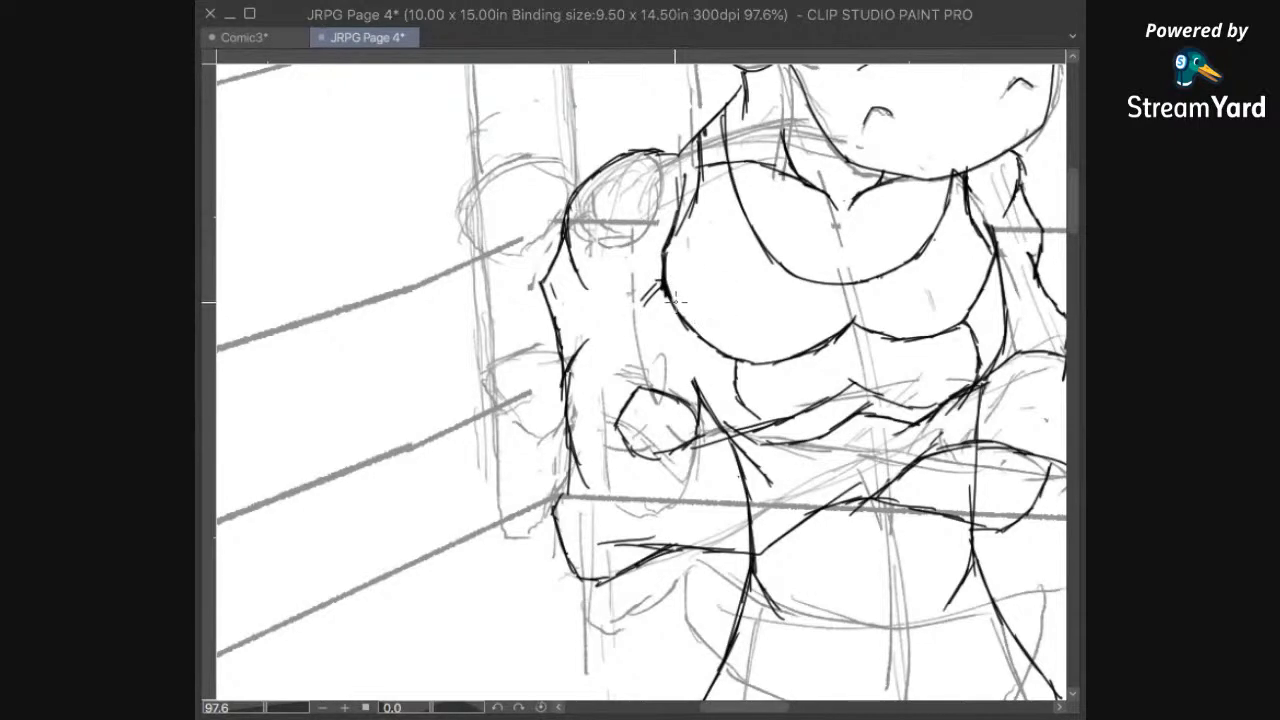
{"action": "left_click_drag", "start_coordinate": [665, 289], "coordinate": [697, 414]}
Step: Erase the waist lines that cross the folded forearms, keeping only the parts below the arms
{"action": "left_click_drag", "start_coordinate": [900, 521], "coordinate": [661, 563]}
{"action": "left_click_drag", "start_coordinate": [807, 455], "coordinate": [884, 547]}
{"action": "scroll", "coordinate": [786, 332], "scroll_direction": "down", "scroll_amount": 2}
{"action": "scroll", "coordinate": [780, 428], "scroll_direction": "up", "scroll_amount": 2}
{"action": "scroll", "coordinate": [765, 424], "scroll_direction": "up", "scroll_amount": 1}
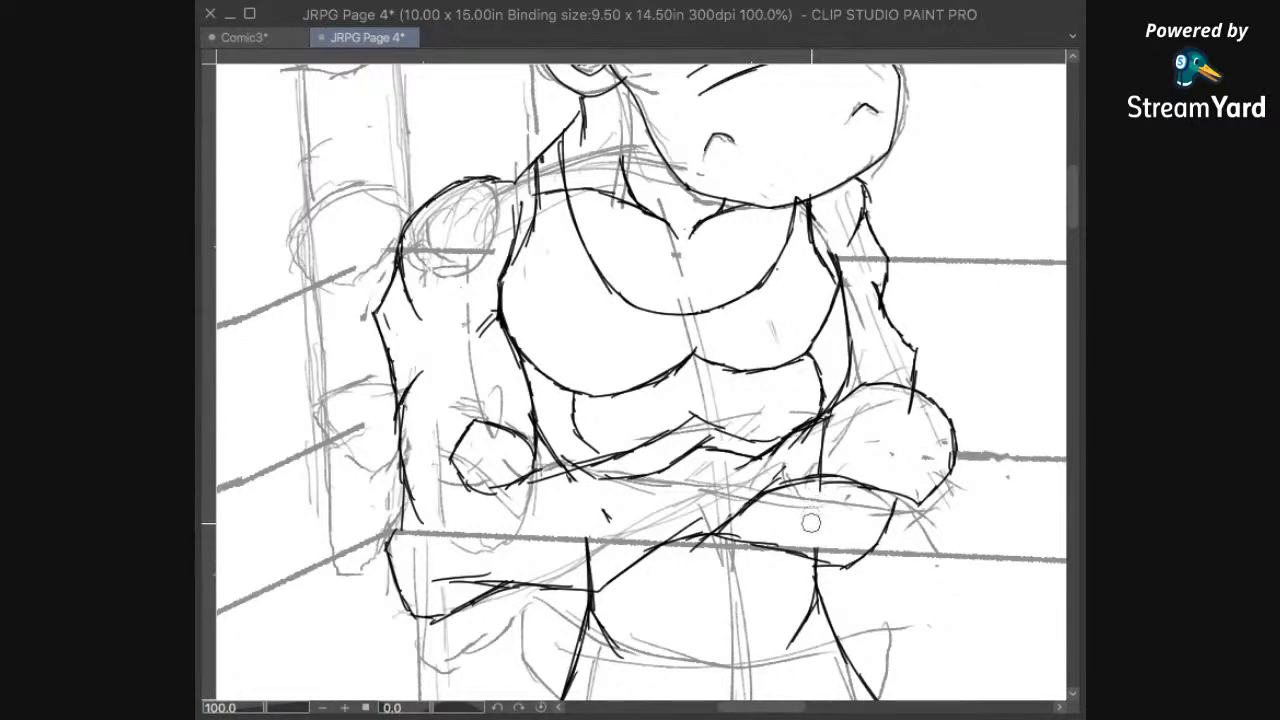
{"action": "left_click_drag", "start_coordinate": [845, 604], "coordinate": [931, 473]}
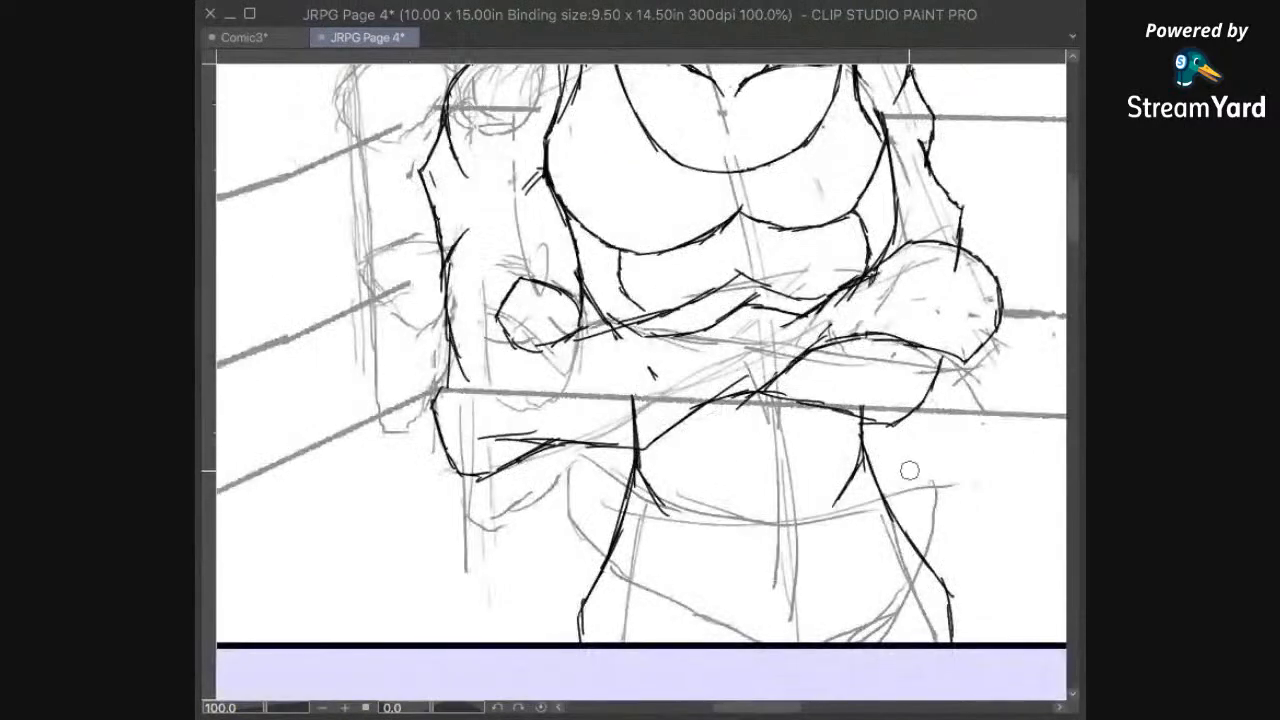
Step: Erase the arm line overlapping the left hippo's right-hand fist and ink curved finger lines across the knuckles
{"action": "scroll", "coordinate": [910, 463], "scroll_direction": "down", "scroll_amount": 1}
{"action": "mouse_move", "coordinate": [887, 345]}
{"action": "left_mouse_down"}
{"action": "mouse_move", "coordinate": [852, 480]}
{"action": "mouse_move", "coordinate": [868, 500]}
{"action": "mouse_move", "coordinate": [862, 515]}
{"action": "mouse_move", "coordinate": [799, 500]}
{"action": "mouse_move", "coordinate": [817, 540]}
{"action": "left_mouse_up"}
{"action": "left_click_drag", "start_coordinate": [1034, 563], "coordinate": [734, 518]}
{"action": "left_click_drag", "start_coordinate": [855, 515], "coordinate": [771, 468]}
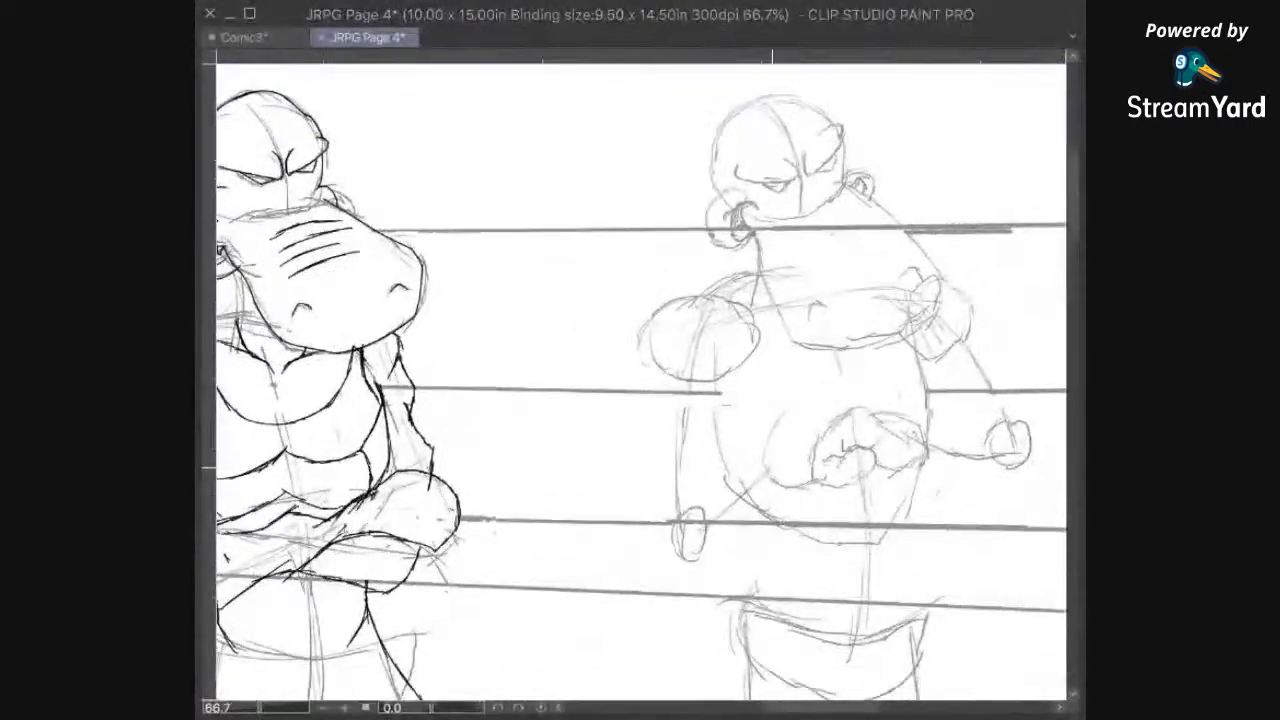
{"action": "left_click_drag", "start_coordinate": [629, 568], "coordinate": [906, 277]}
{"action": "left_click_drag", "start_coordinate": [792, 368], "coordinate": [806, 477]}
{"action": "left_click_drag", "start_coordinate": [784, 421], "coordinate": [789, 491]}
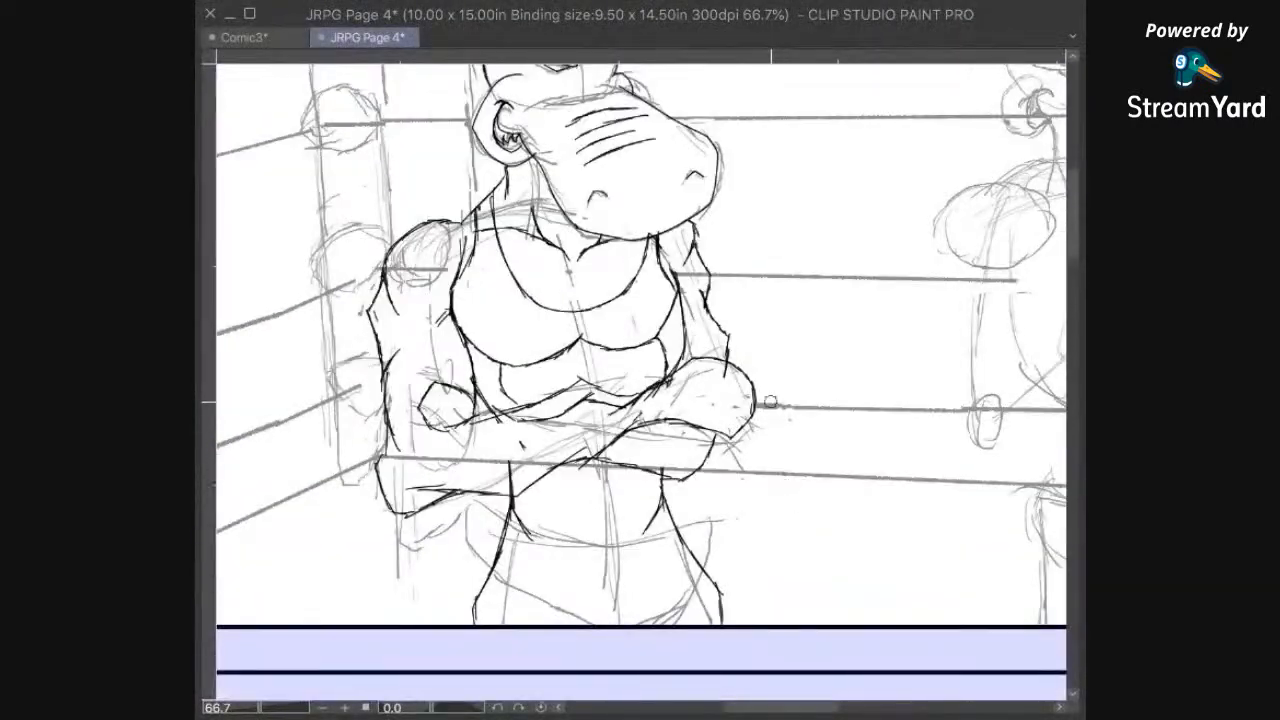
{"action": "scroll", "coordinate": [776, 424], "scroll_direction": "up", "scroll_amount": 2}
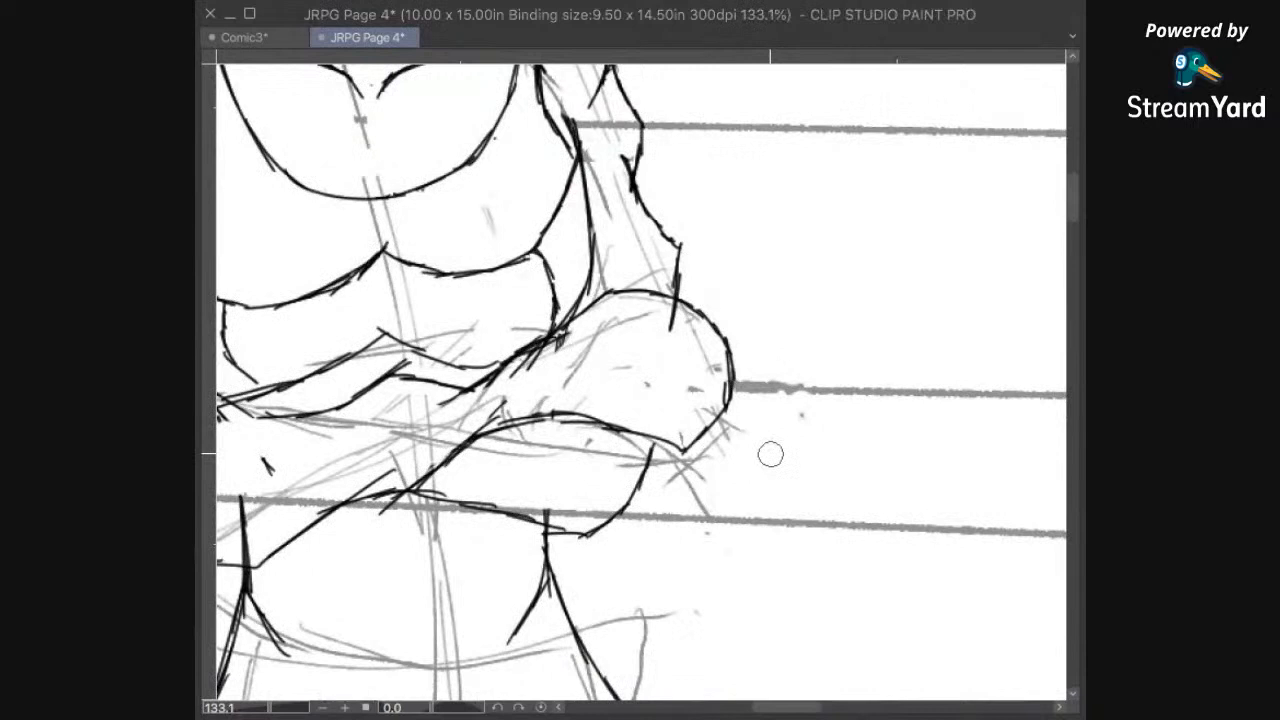
{"action": "key", "text": "e"}
{"action": "mouse_move", "coordinate": [670, 327]}
{"action": "left_mouse_down"}
{"action": "mouse_move", "coordinate": [672, 314]}
{"action": "mouse_move", "coordinate": [728, 396]}
{"action": "left_mouse_up"}
{"action": "key", "text": "p"}
{"action": "mouse_move", "coordinate": [648, 345]}
{"action": "left_mouse_down"}
{"action": "mouse_move", "coordinate": [709, 411]}
{"action": "mouse_move", "coordinate": [697, 369]}
{"action": "mouse_move", "coordinate": [639, 376]}
{"action": "mouse_move", "coordinate": [686, 428]}
{"action": "left_mouse_up"}
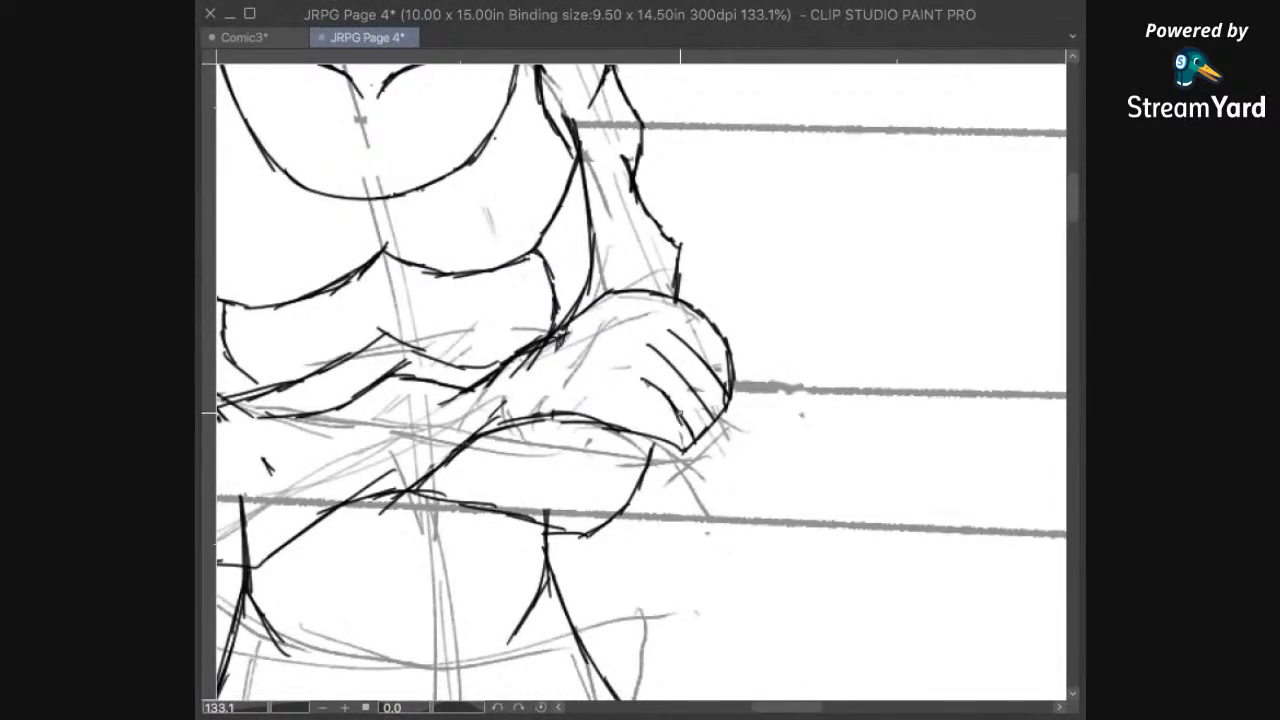
Step: Examine the proportions of the left hippo's inked head, chest, folded arms and waist
{"action": "mouse_move", "coordinate": [764, 322]}
{"action": "left_mouse_down"}
{"action": "mouse_move", "coordinate": [748, 331]}
{"action": "mouse_move", "coordinate": [717, 423]}
{"action": "mouse_move", "coordinate": [737, 317]}
{"action": "mouse_move", "coordinate": [730, 409]}
{"action": "mouse_move", "coordinate": [692, 394]}
{"action": "mouse_move", "coordinate": [773, 167]}
{"action": "left_mouse_up"}
{"action": "left_click_drag", "start_coordinate": [637, 374], "coordinate": [757, 225]}
{"action": "left_click_drag", "start_coordinate": [460, 246], "coordinate": [539, 408]}
{"action": "left_click_drag", "start_coordinate": [597, 332], "coordinate": [635, 470]}
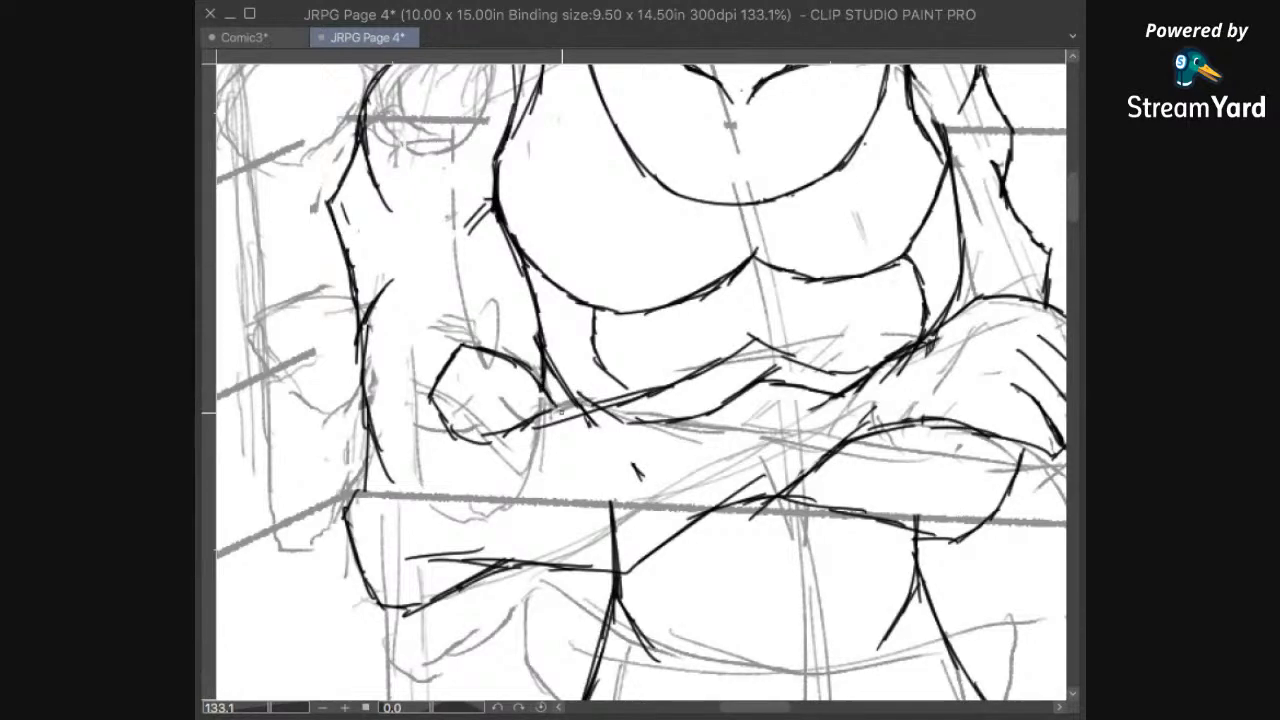
{"action": "left_click_drag", "start_coordinate": [882, 419], "coordinate": [676, 661]}
{"action": "scroll", "coordinate": [893, 505], "scroll_direction": "down", "scroll_amount": 10}
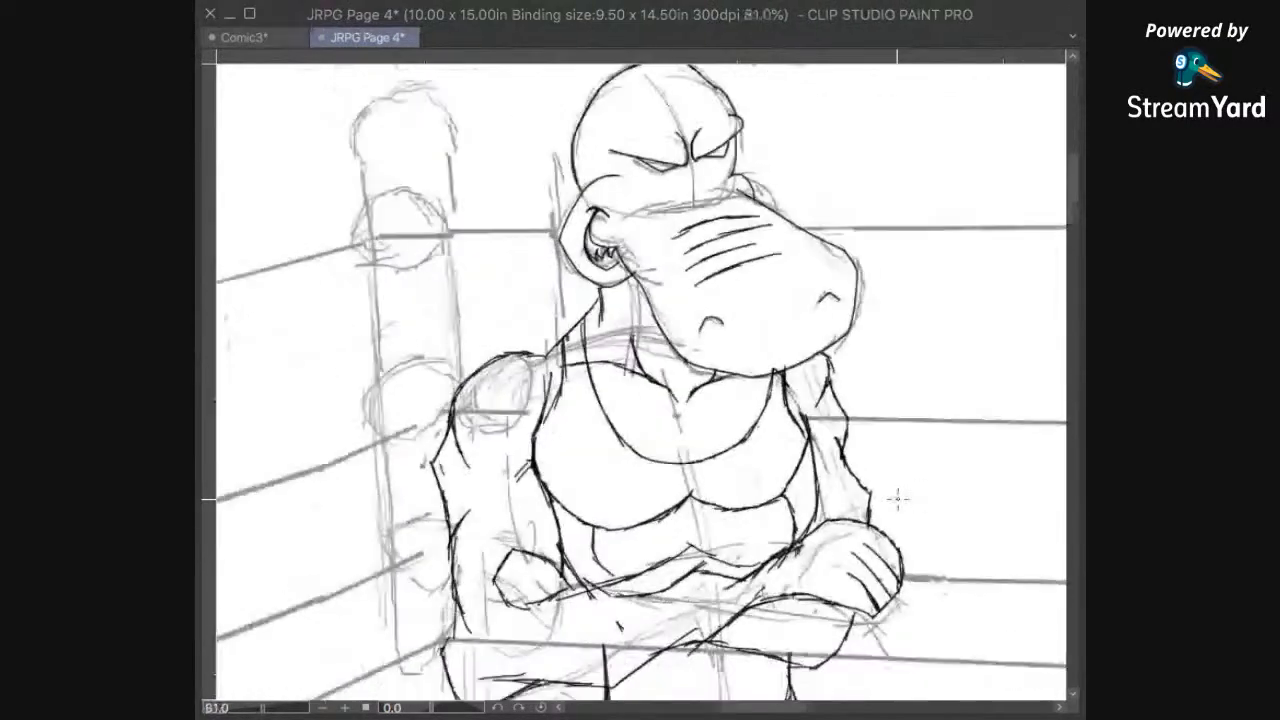
{"action": "scroll", "coordinate": [890, 519], "scroll_direction": "up", "scroll_amount": 7}
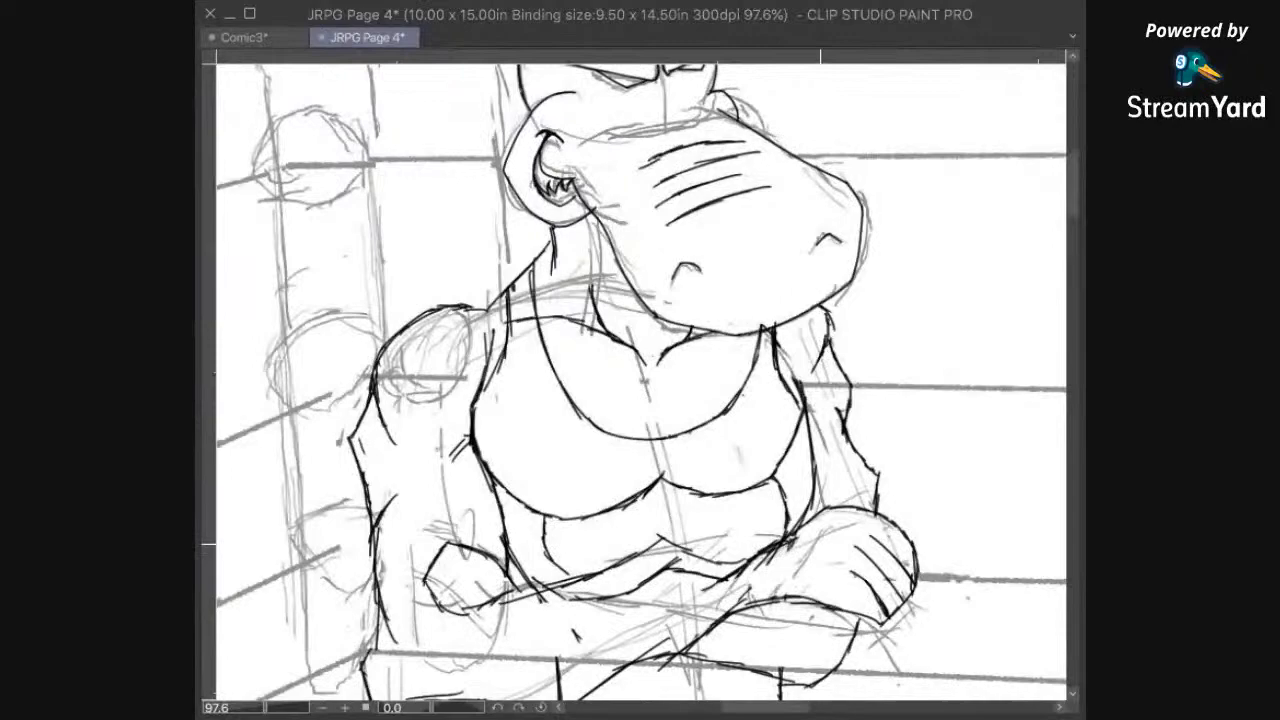
{"action": "left_click_drag", "start_coordinate": [890, 530], "coordinate": [816, 588]}
{"action": "mouse_move", "coordinate": [750, 628]}
{"action": "left_mouse_down"}
{"action": "mouse_move", "coordinate": [944, 435]}
{"action": "mouse_move", "coordinate": [823, 591]}
{"action": "left_mouse_up"}
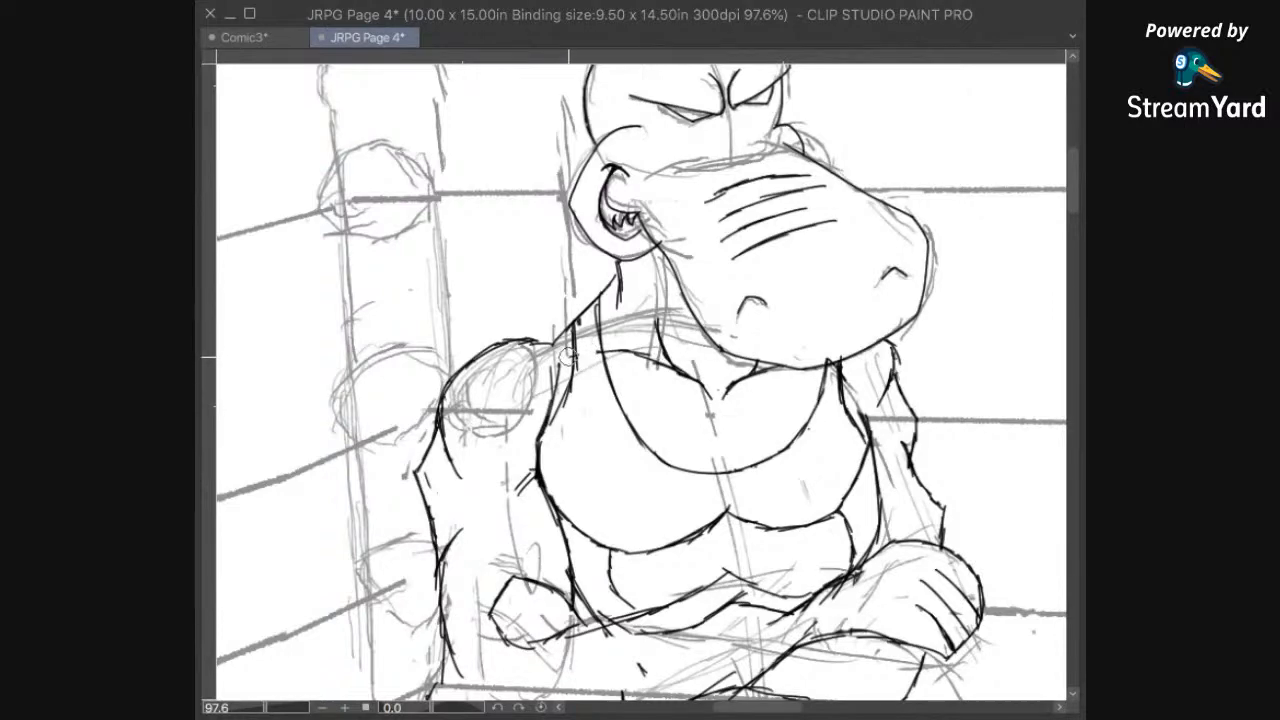
{"action": "left_click_drag", "start_coordinate": [736, 416], "coordinate": [591, 443]}
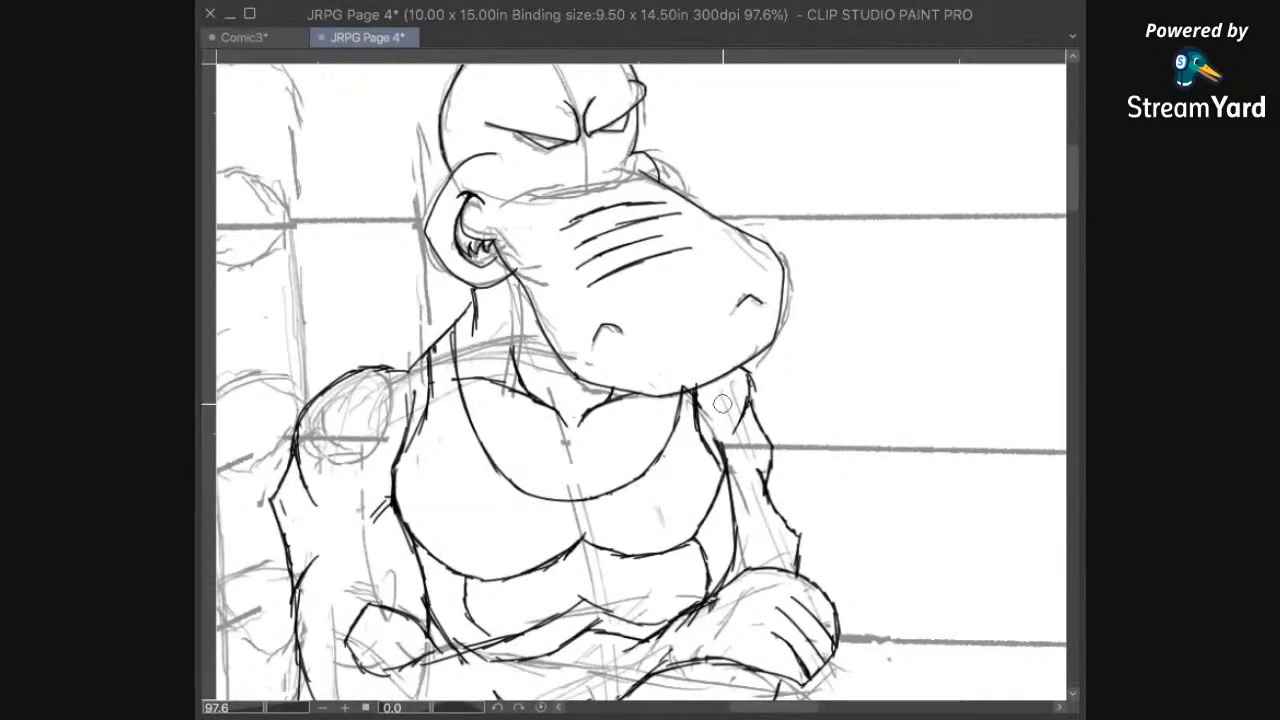
{"action": "scroll", "coordinate": [692, 370], "scroll_direction": "up", "scroll_amount": 2}
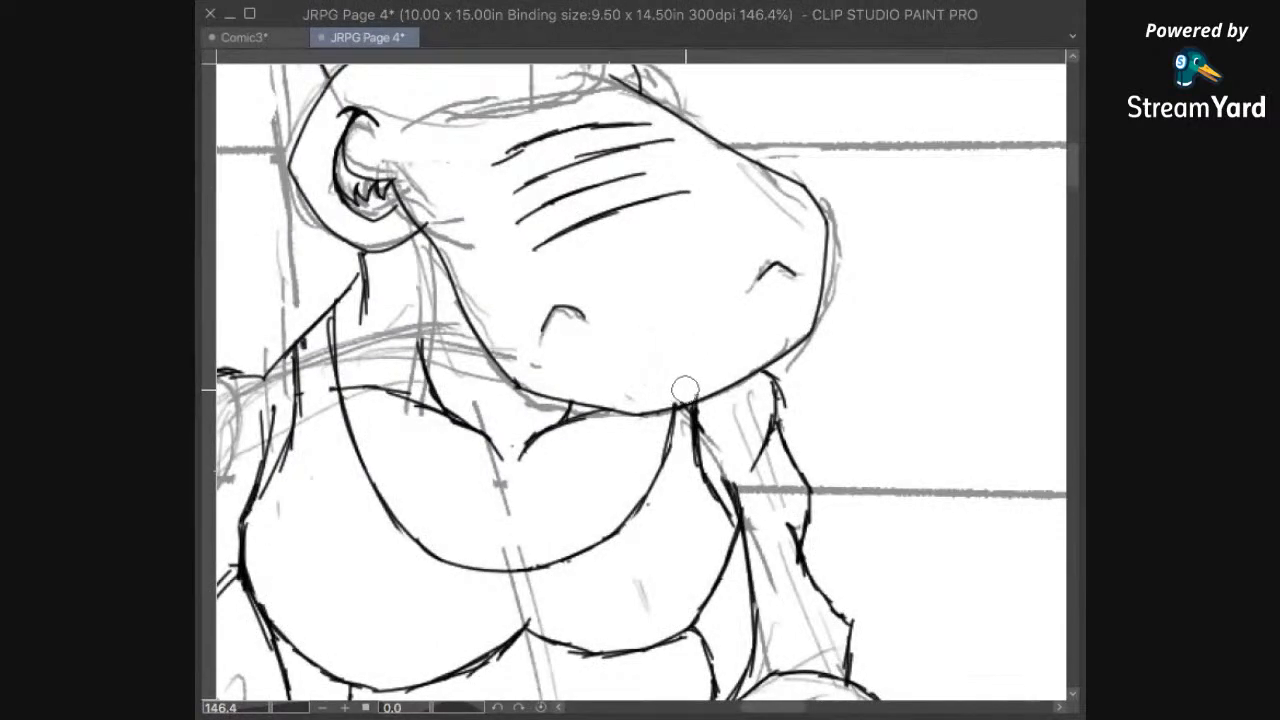
{"action": "left_click_drag", "start_coordinate": [637, 247], "coordinate": [788, 395]}
{"action": "left_click_drag", "start_coordinate": [652, 315], "coordinate": [722, 311]}
{"action": "mouse_move", "coordinate": [632, 452]}
{"action": "left_mouse_down"}
{"action": "mouse_move", "coordinate": [703, 348]}
{"action": "mouse_move", "coordinate": [644, 391]}
{"action": "mouse_move", "coordinate": [606, 210]}
{"action": "mouse_move", "coordinate": [605, 280]}
{"action": "left_mouse_up"}
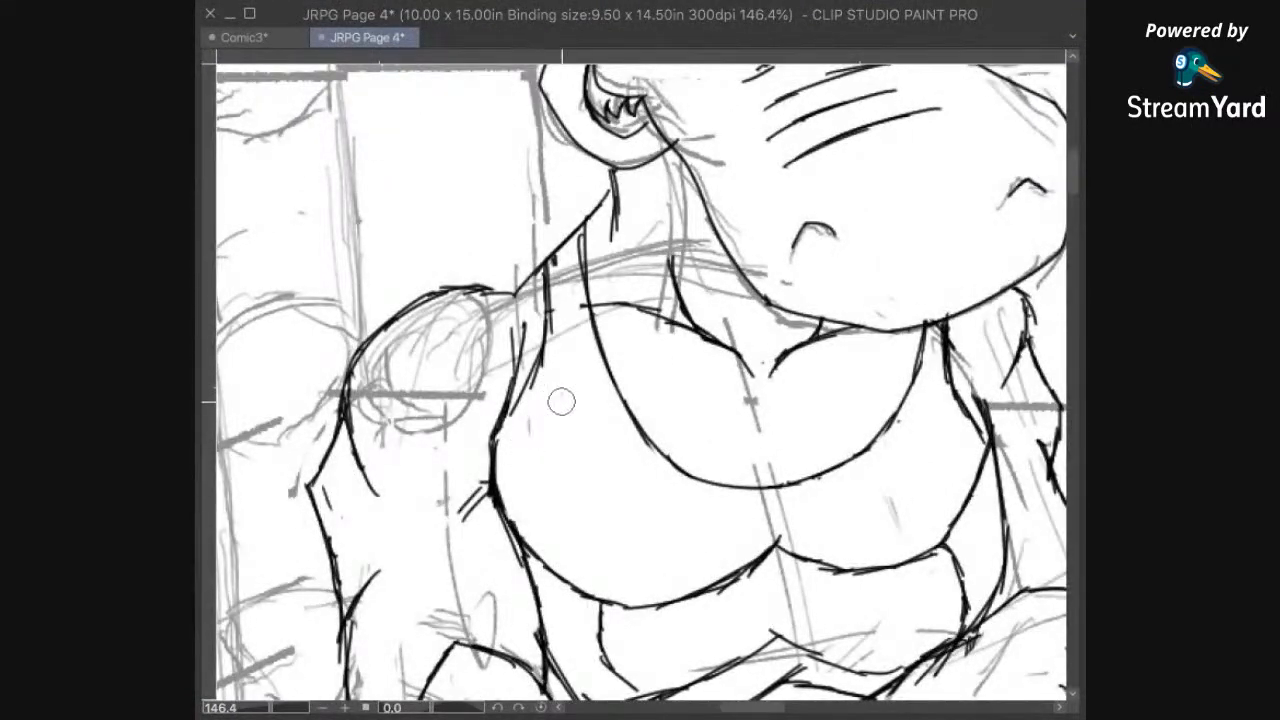
{"action": "left_click_drag", "start_coordinate": [577, 414], "coordinate": [567, 412]}
{"action": "left_click_drag", "start_coordinate": [758, 480], "coordinate": [647, 416]}
{"action": "left_click_drag", "start_coordinate": [809, 353], "coordinate": [763, 303]}
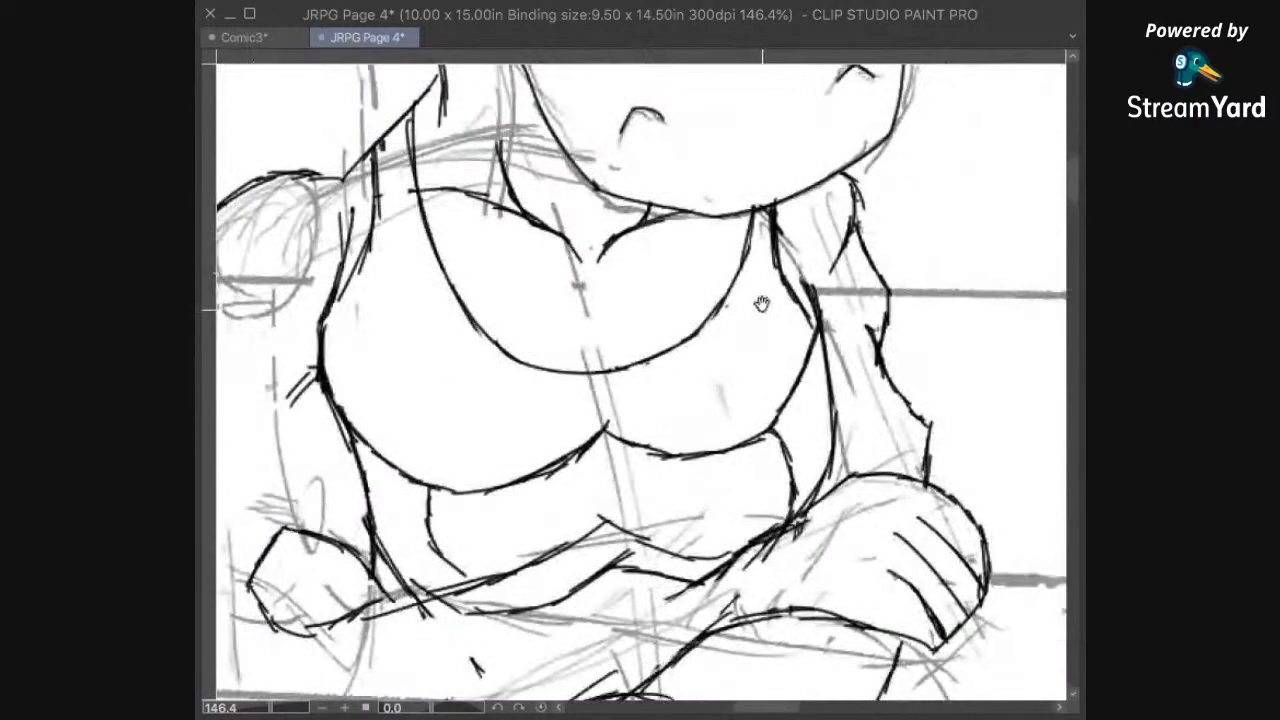
{"action": "scroll", "coordinate": [827, 300], "scroll_direction": "down", "scroll_amount": 4}
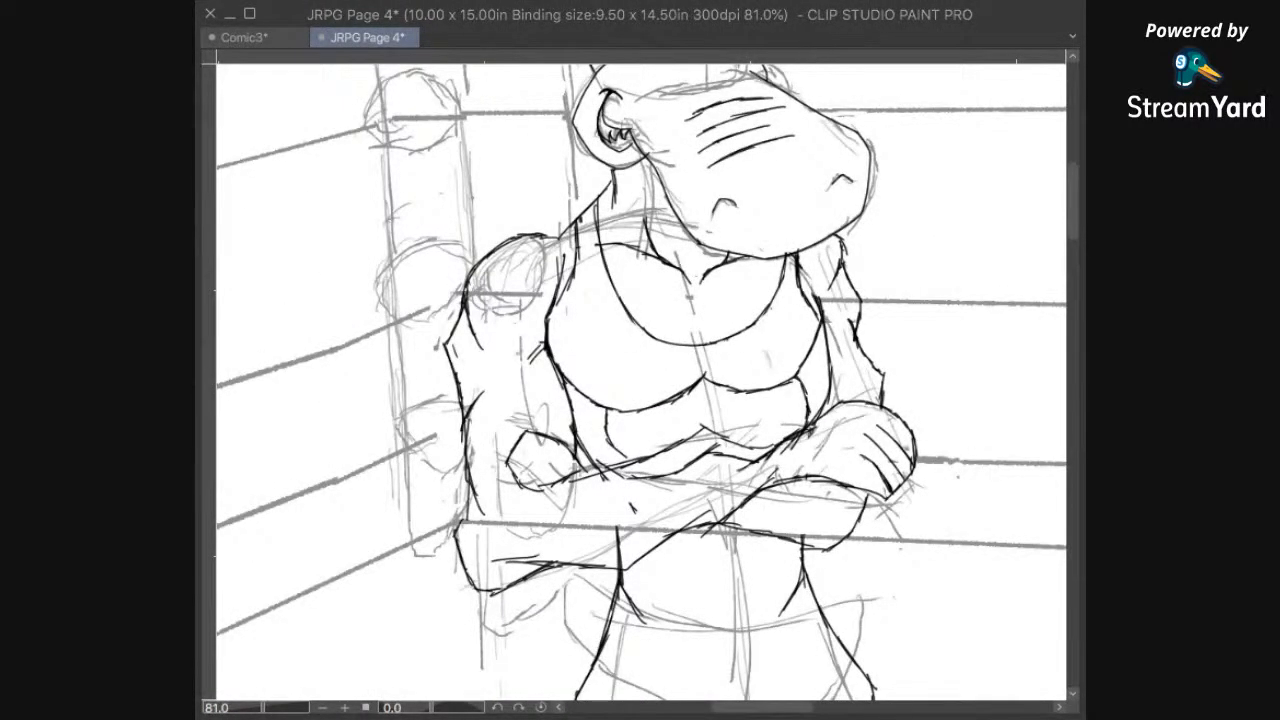
{"action": "left_click_drag", "start_coordinate": [761, 491], "coordinate": [775, 346]}
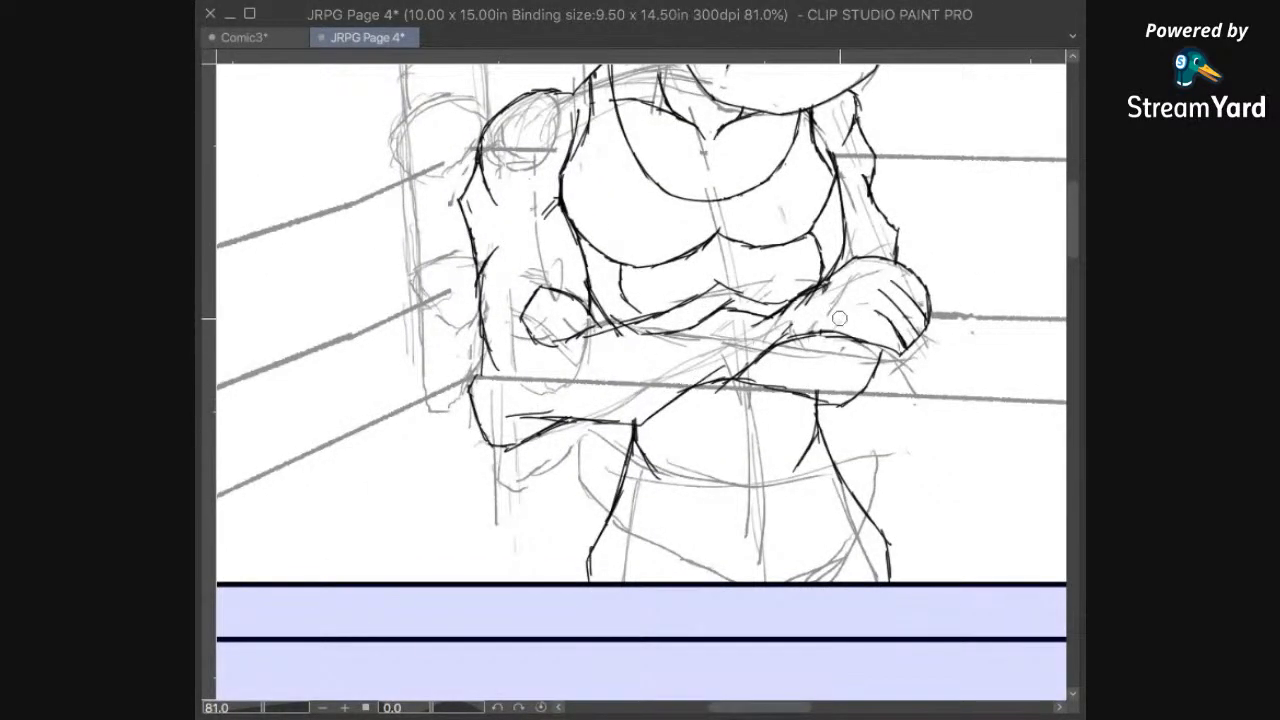
{"action": "left_click_drag", "start_coordinate": [821, 460], "coordinate": [772, 506]}
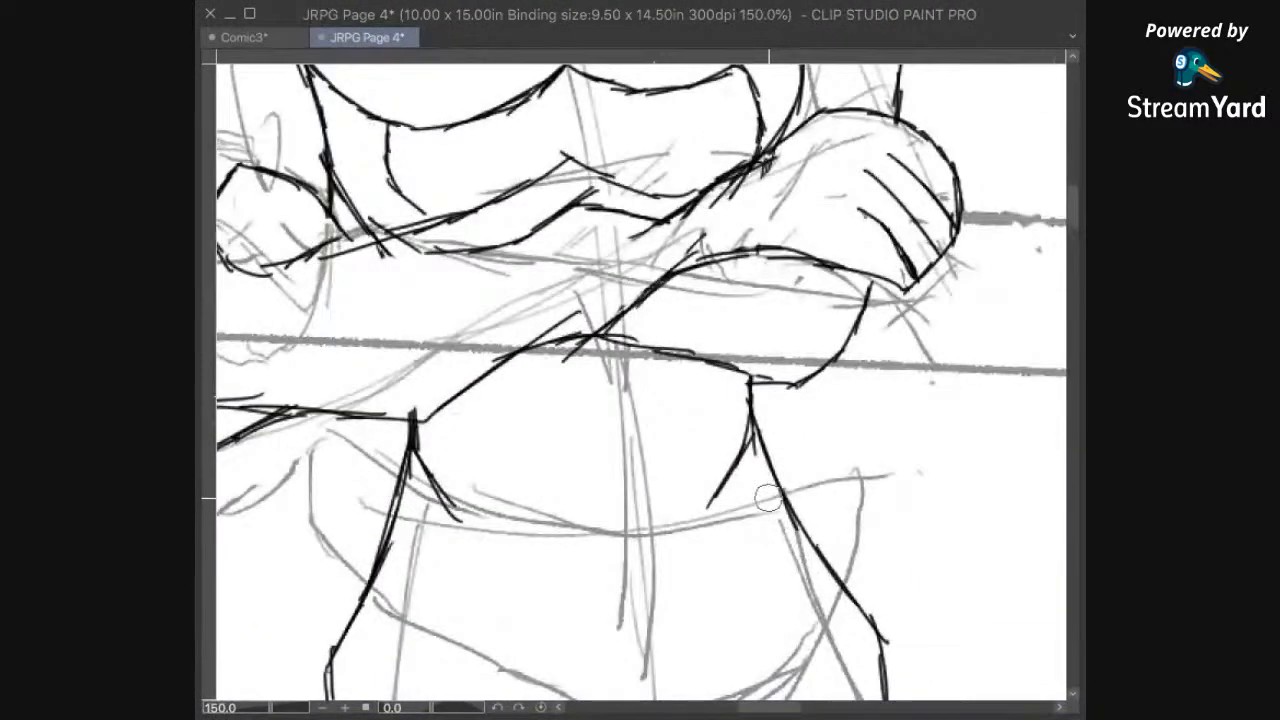
{"action": "mouse_move", "coordinate": [997, 290]}
{"action": "left_mouse_down"}
{"action": "mouse_move", "coordinate": [843, 457]}
{"action": "mouse_move", "coordinate": [836, 525]}
{"action": "left_mouse_up"}
{"action": "mouse_move", "coordinate": [841, 295]}
{"action": "left_mouse_down"}
{"action": "mouse_move", "coordinate": [841, 418]}
{"action": "mouse_move", "coordinate": [875, 592]}
{"action": "left_mouse_up"}
{"action": "mouse_move", "coordinate": [706, 94]}
{"action": "left_mouse_down"}
{"action": "mouse_move", "coordinate": [809, 426]}
{"action": "mouse_move", "coordinate": [840, 402]}
{"action": "left_mouse_up"}
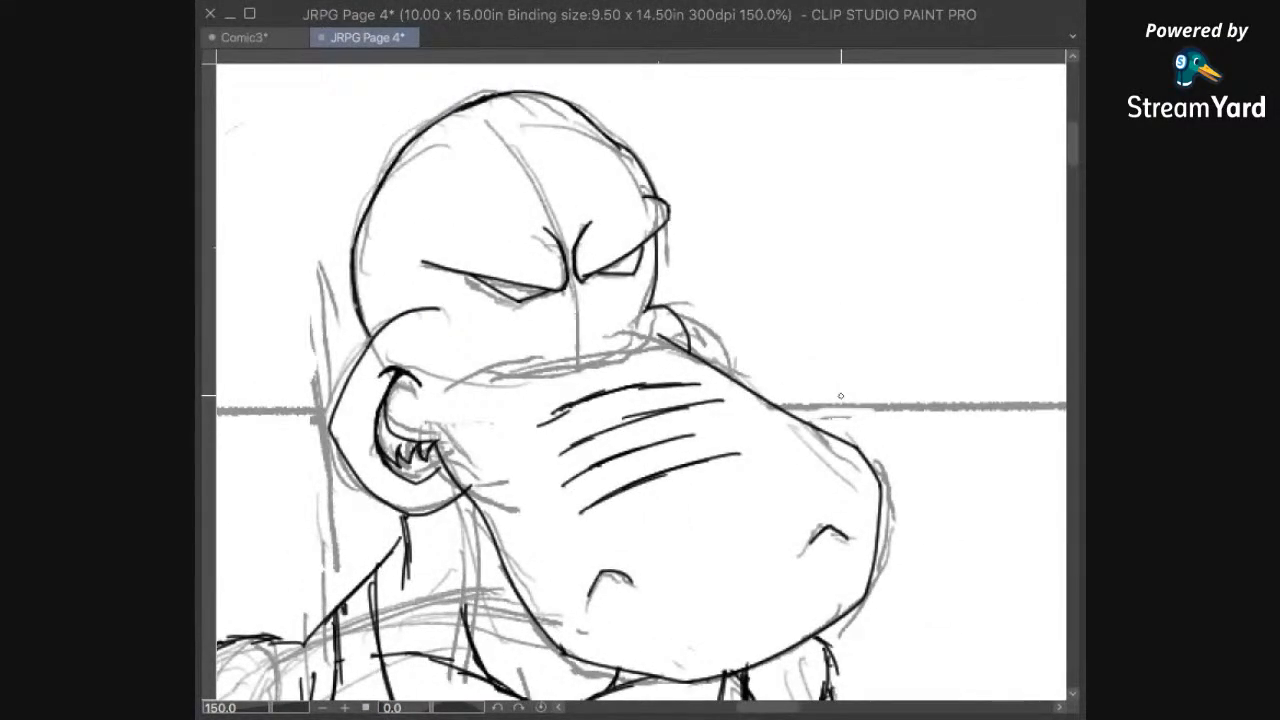
{"action": "left_click_drag", "start_coordinate": [704, 476], "coordinate": [834, 291]}
{"action": "left_click_drag", "start_coordinate": [761, 508], "coordinate": [840, 337]}
{"action": "left_click_drag", "start_coordinate": [681, 633], "coordinate": [838, 338]}
{"action": "left_click_drag", "start_coordinate": [768, 486], "coordinate": [720, 497]}
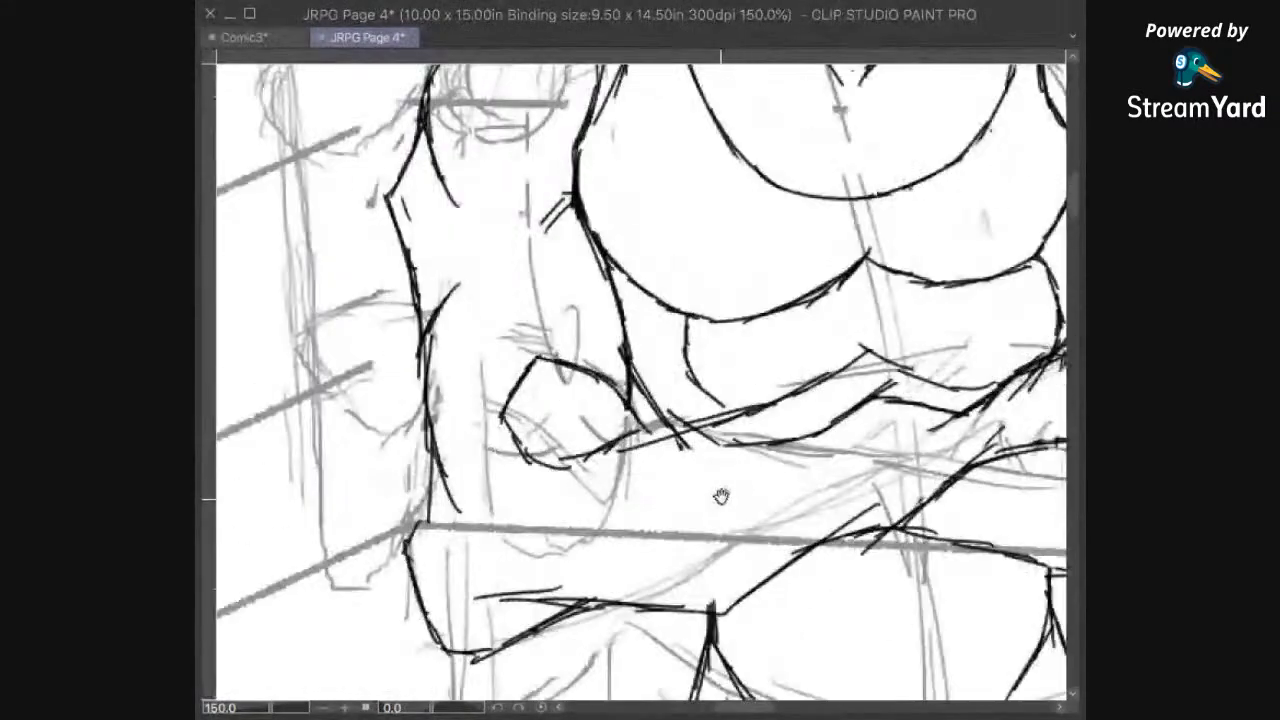
{"action": "scroll", "coordinate": [763, 508], "scroll_direction": "down", "scroll_amount": 1}
{"action": "scroll", "coordinate": [763, 508], "scroll_direction": "down", "scroll_amount": 1}
{"action": "left_click_drag", "start_coordinate": [973, 419], "coordinate": [809, 406]}
{"action": "left_click_drag", "start_coordinate": [847, 495], "coordinate": [853, 390]}
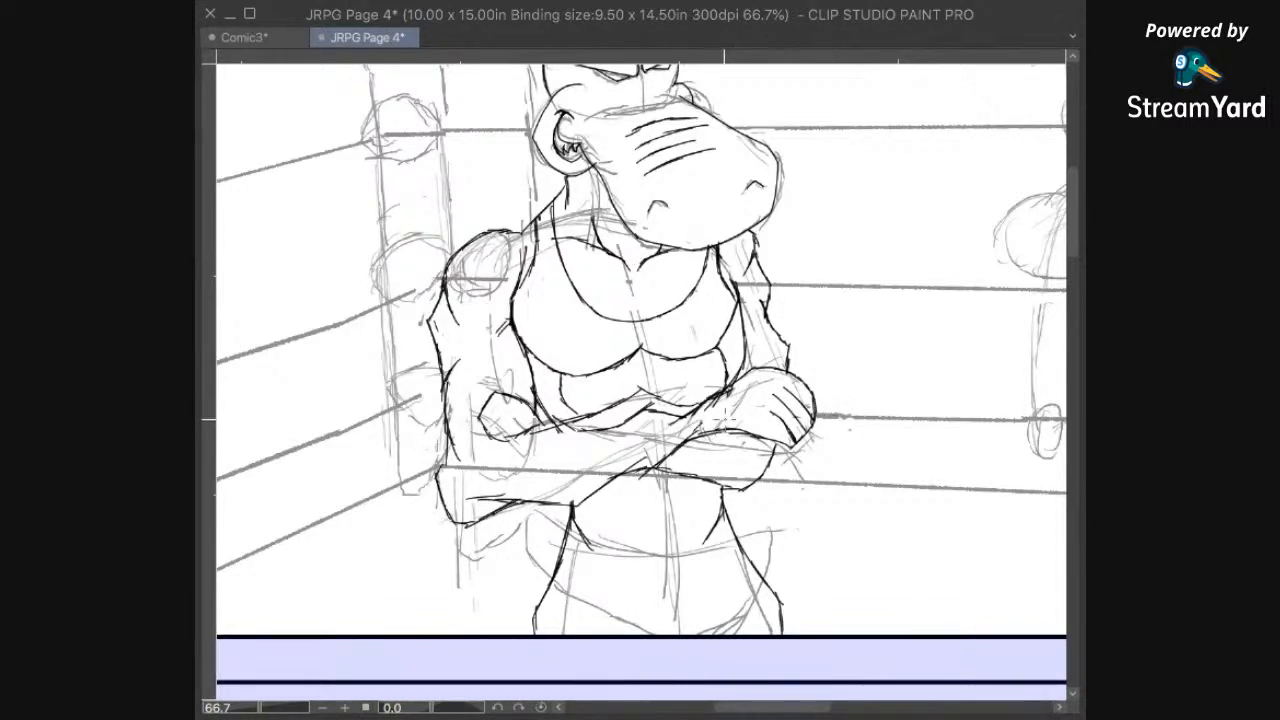
{"action": "left_click_drag", "start_coordinate": [711, 517], "coordinate": [725, 477]}
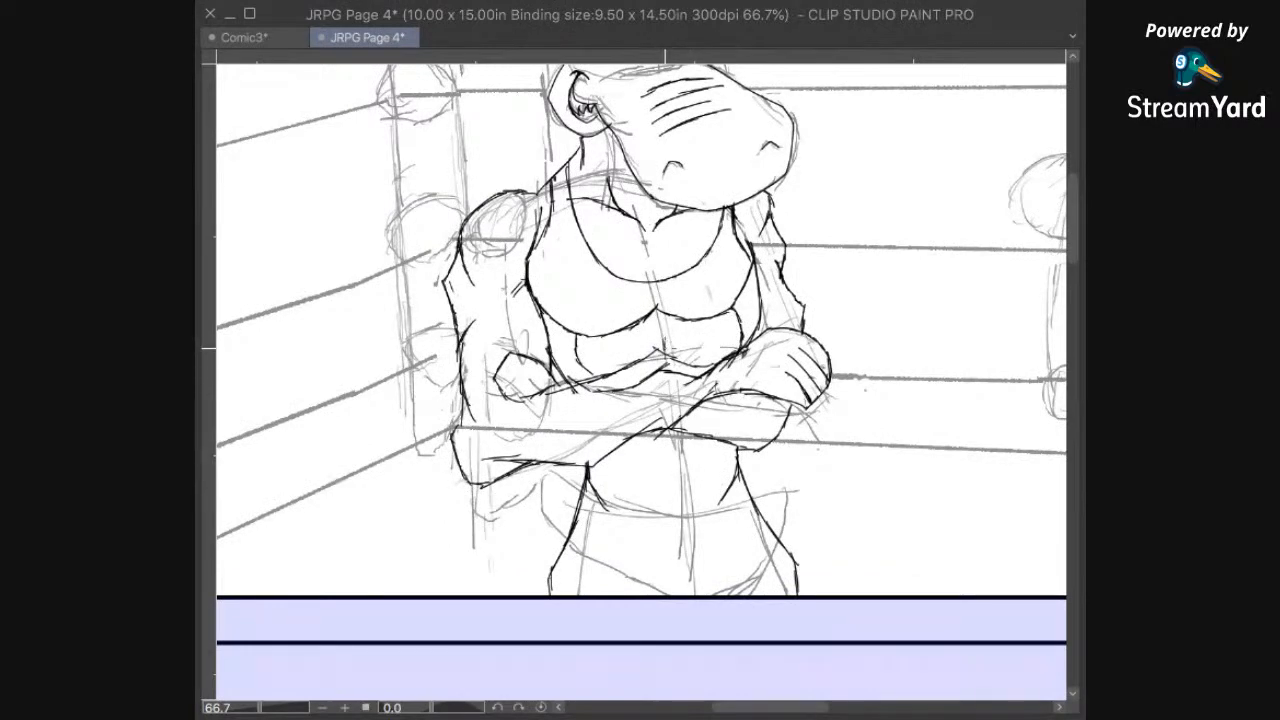
{"action": "mouse_move", "coordinate": [719, 493]}
{"action": "left_mouse_down"}
{"action": "mouse_move", "coordinate": [727, 471]}
{"action": "mouse_move", "coordinate": [742, 497]}
{"action": "left_mouse_up"}
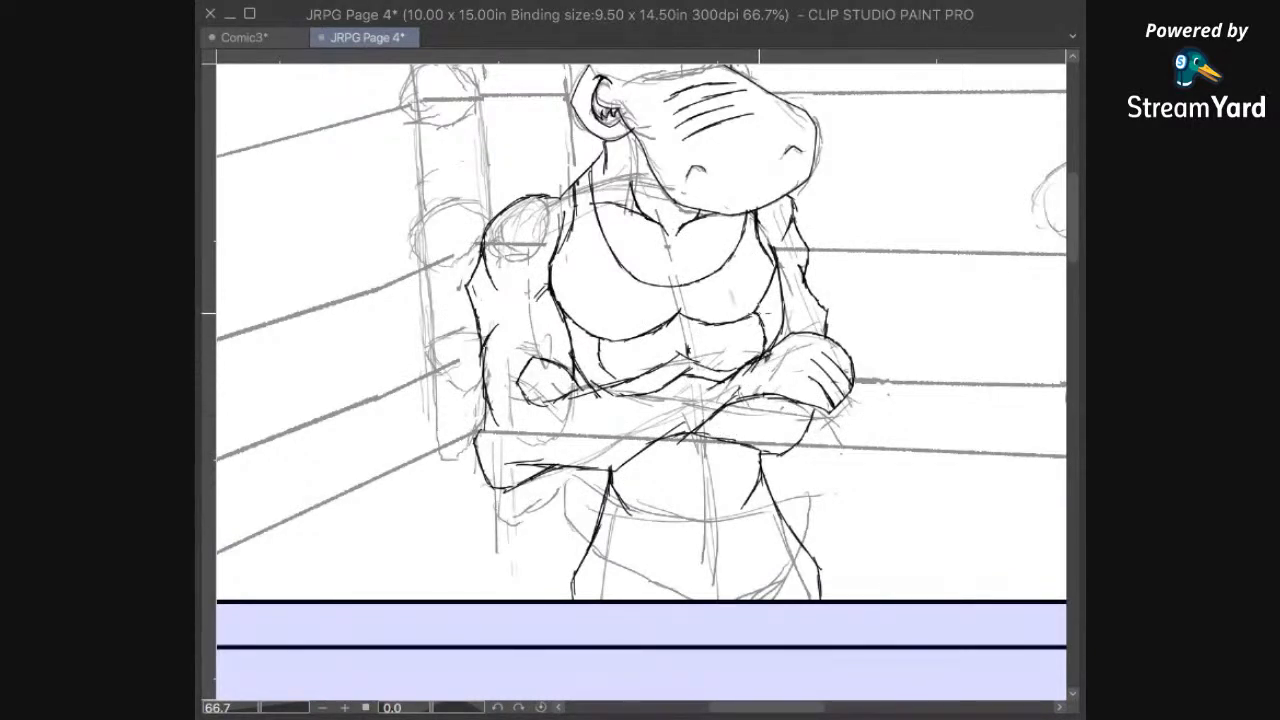
Step: Erase the left hippo's inked pectorals, abdominals, torso sides, right-hand upper arm, collarbones and part of the shirt neckline
{"action": "key", "text": "e"}
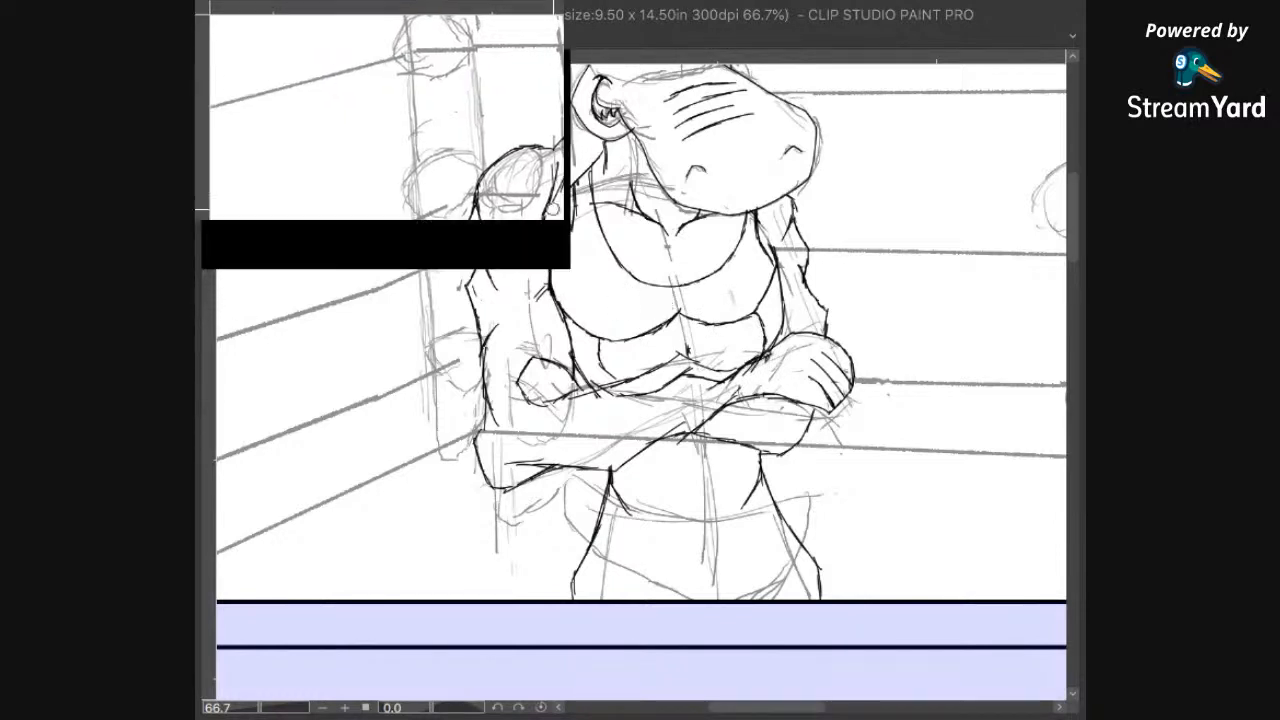
{"action": "mouse_move", "coordinate": [554, 258]}
{"action": "left_mouse_down"}
{"action": "mouse_move", "coordinate": [544, 293]}
{"action": "mouse_move", "coordinate": [560, 269]}
{"action": "mouse_move", "coordinate": [547, 300]}
{"action": "mouse_move", "coordinate": [580, 371]}
{"action": "left_mouse_up"}
{"action": "mouse_move", "coordinate": [640, 316]}
{"action": "left_mouse_down"}
{"action": "mouse_move", "coordinate": [621, 335]}
{"action": "mouse_move", "coordinate": [700, 329]}
{"action": "mouse_move", "coordinate": [748, 296]}
{"action": "mouse_move", "coordinate": [755, 312]}
{"action": "mouse_move", "coordinate": [776, 296]}
{"action": "mouse_move", "coordinate": [746, 451]}
{"action": "mouse_move", "coordinate": [769, 451]}
{"action": "left_mouse_up"}
{"action": "mouse_move", "coordinate": [617, 460]}
{"action": "left_mouse_down"}
{"action": "mouse_move", "coordinate": [629, 473]}
{"action": "mouse_move", "coordinate": [634, 452]}
{"action": "left_mouse_up"}
{"action": "mouse_move", "coordinate": [825, 379]}
{"action": "left_mouse_down"}
{"action": "mouse_move", "coordinate": [824, 348]}
{"action": "mouse_move", "coordinate": [836, 348]}
{"action": "mouse_move", "coordinate": [844, 315]}
{"action": "mouse_move", "coordinate": [832, 348]}
{"action": "mouse_move", "coordinate": [853, 342]}
{"action": "mouse_move", "coordinate": [852, 399]}
{"action": "mouse_move", "coordinate": [875, 433]}
{"action": "mouse_move", "coordinate": [824, 347]}
{"action": "left_mouse_up"}
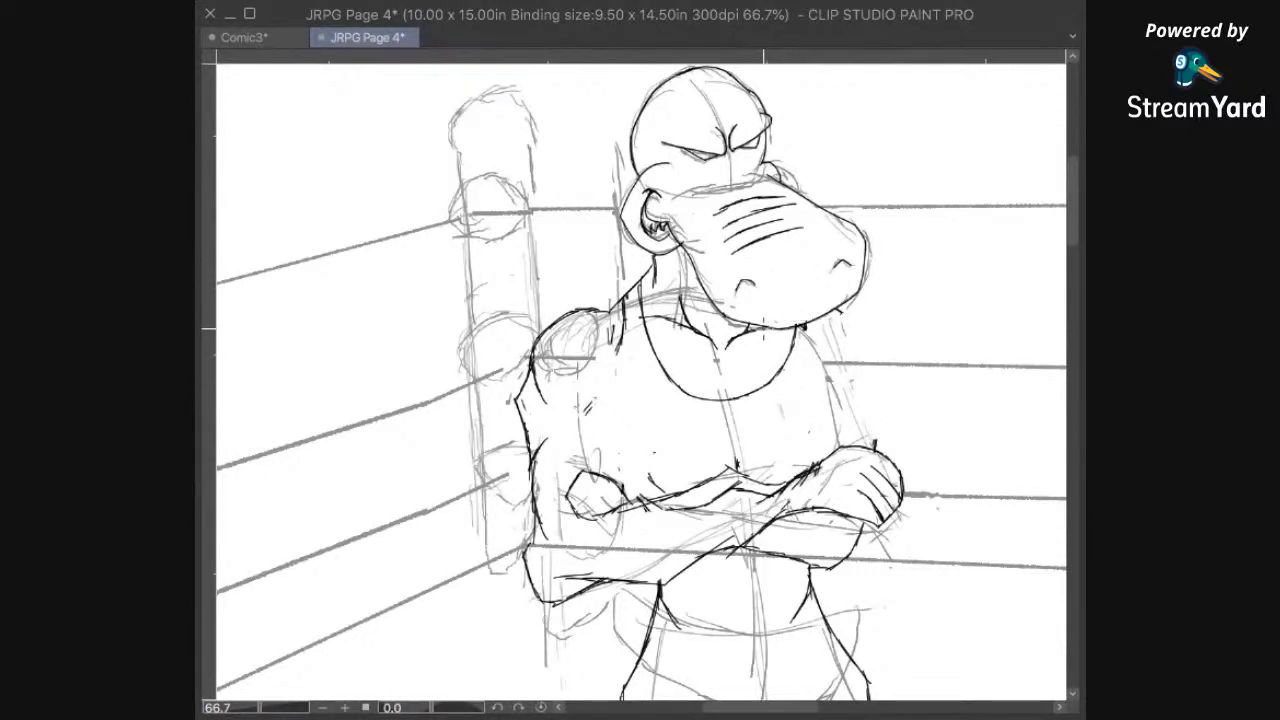
{"action": "mouse_move", "coordinate": [697, 309]}
{"action": "left_mouse_down"}
{"action": "mouse_move", "coordinate": [692, 324]}
{"action": "mouse_move", "coordinate": [738, 338]}
{"action": "left_mouse_up"}
{"action": "mouse_move", "coordinate": [794, 343]}
{"action": "left_mouse_down"}
{"action": "mouse_move", "coordinate": [762, 394]}
{"action": "mouse_move", "coordinate": [713, 387]}
{"action": "left_mouse_up"}
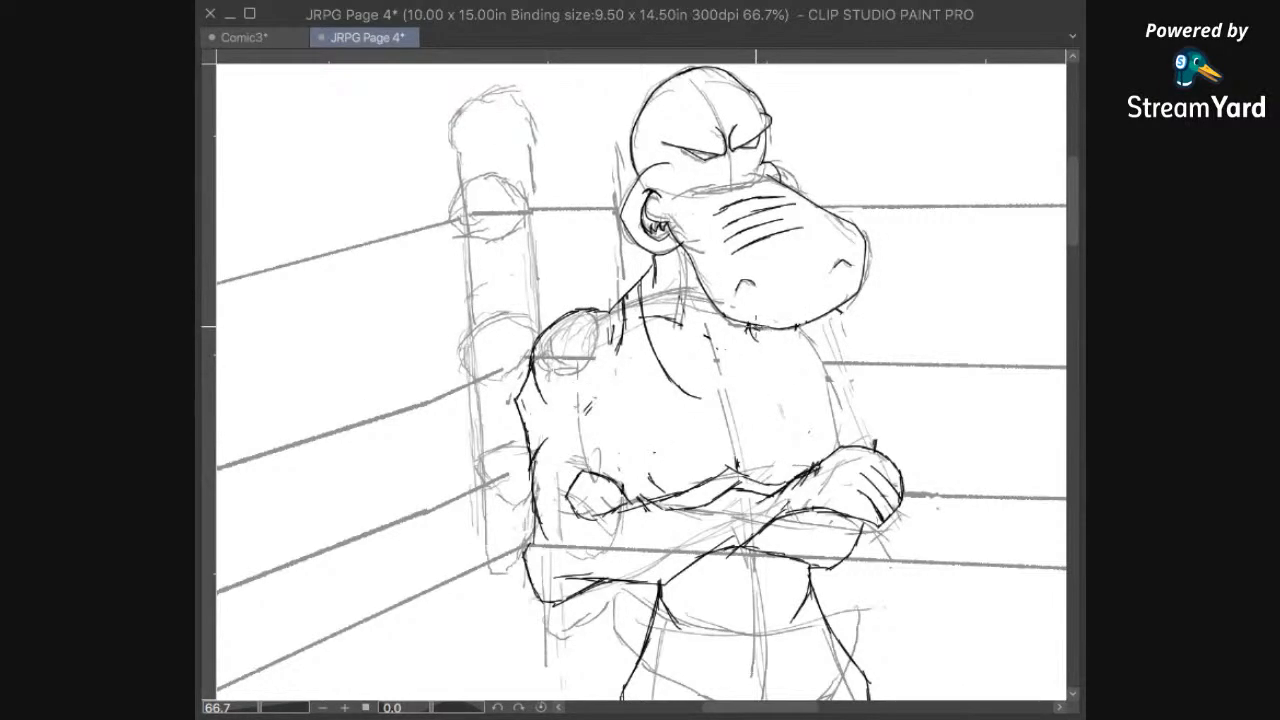
Step: Ink the underside of the muzzle and a broad curved contour from the jaw around the right side of the chest to the folded arms
{"action": "mouse_move", "coordinate": [764, 329]}
{"action": "left_mouse_down"}
{"action": "mouse_move", "coordinate": [795, 330]}
{"action": "mouse_move", "coordinate": [749, 334]}
{"action": "mouse_move", "coordinate": [798, 329]}
{"action": "left_mouse_up"}
{"action": "mouse_move", "coordinate": [811, 321]}
{"action": "left_mouse_down"}
{"action": "mouse_move", "coordinate": [840, 350]}
{"action": "mouse_move", "coordinate": [864, 348]}
{"action": "mouse_move", "coordinate": [860, 370]}
{"action": "left_mouse_up"}
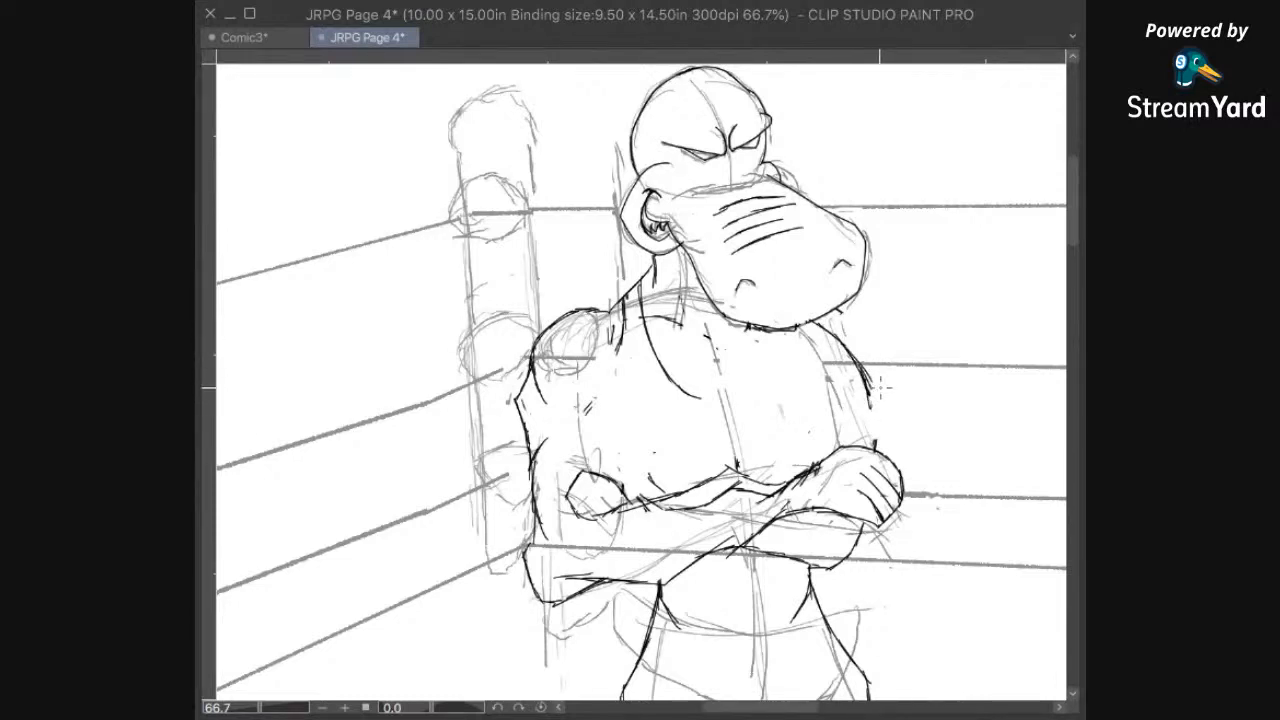
{"action": "left_click_drag", "start_coordinate": [869, 399], "coordinate": [816, 462]}
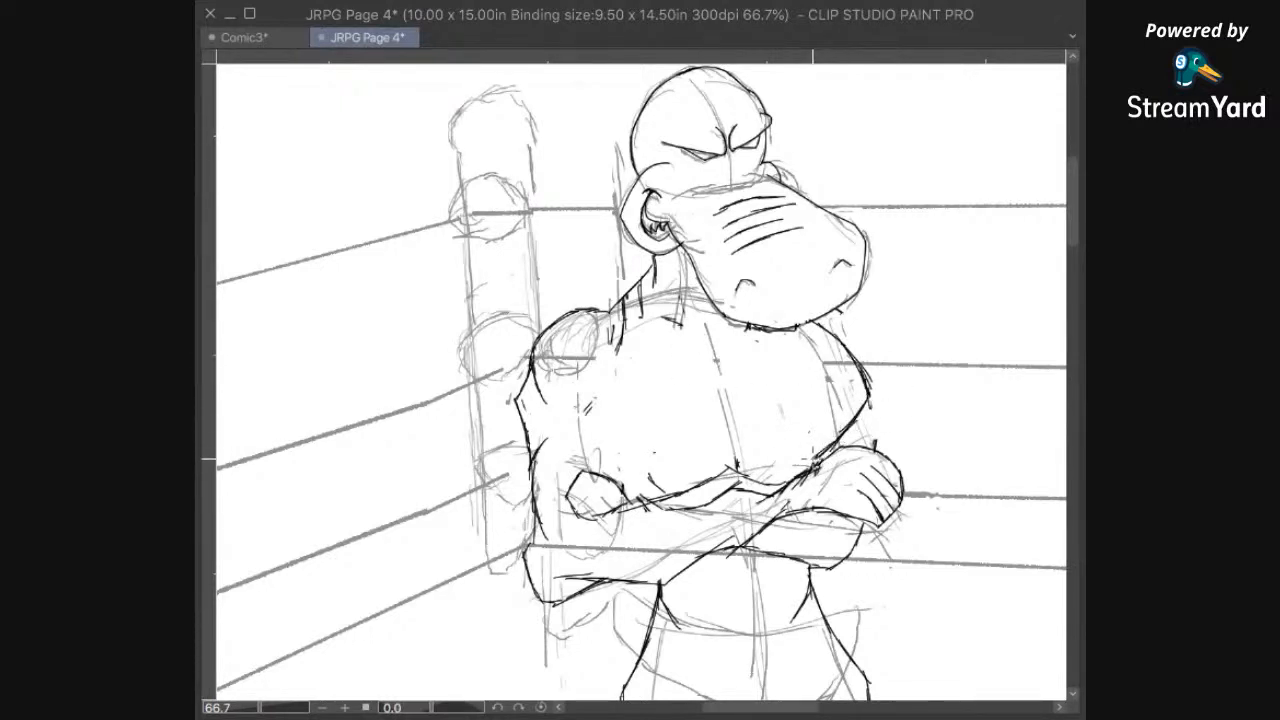
Step: Ink a curved centre line down the chest and the lower edges of both pectorals above the folded arms
{"action": "mouse_move", "coordinate": [835, 455]}
{"action": "left_mouse_down"}
{"action": "mouse_move", "coordinate": [773, 434]}
{"action": "mouse_move", "coordinate": [754, 446]}
{"action": "left_mouse_up"}
{"action": "mouse_move", "coordinate": [754, 450]}
{"action": "left_mouse_down"}
{"action": "mouse_move", "coordinate": [736, 342]}
{"action": "mouse_move", "coordinate": [754, 410]}
{"action": "left_mouse_up"}
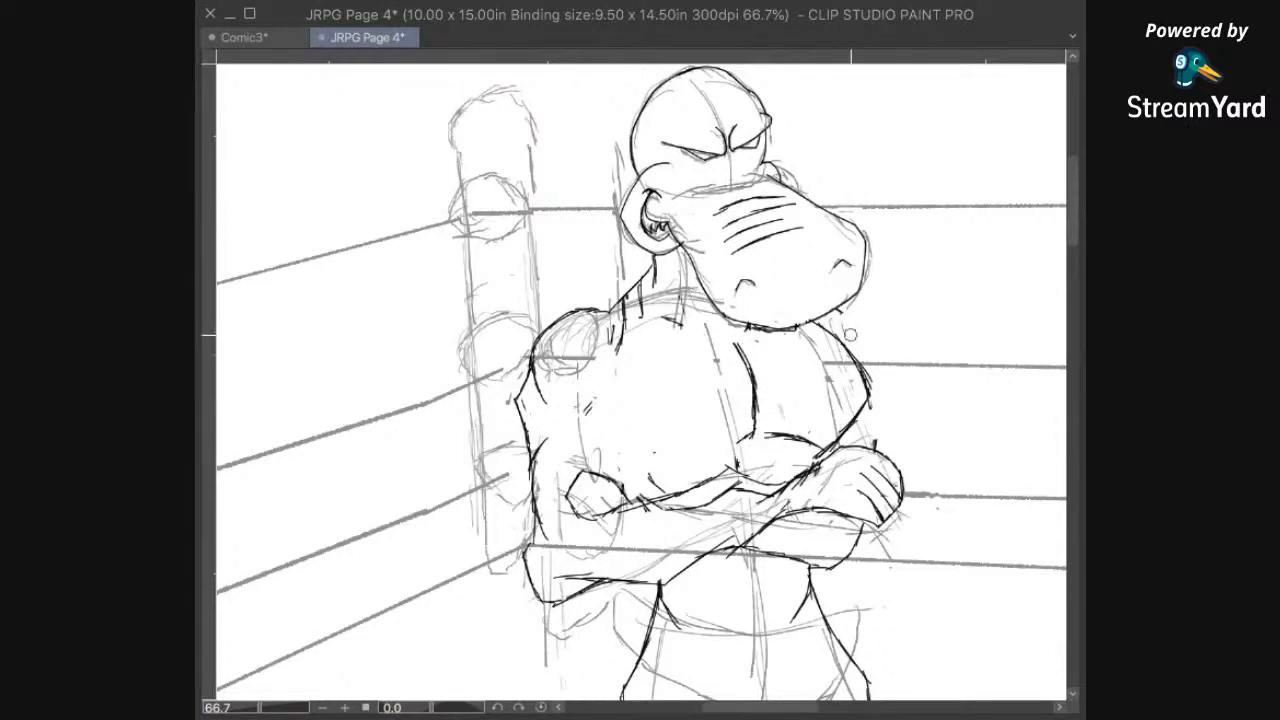
{"action": "left_click_drag", "start_coordinate": [745, 443], "coordinate": [745, 437]}
{"action": "left_click_drag", "start_coordinate": [660, 456], "coordinate": [612, 418]}
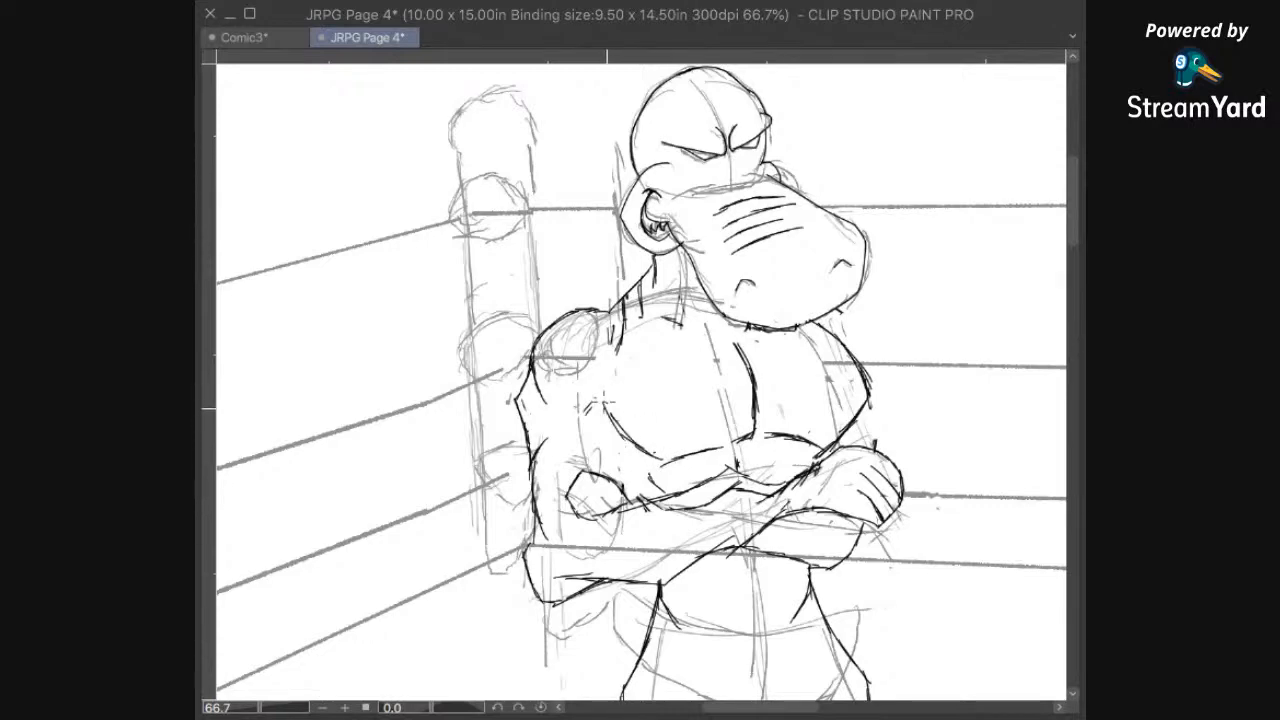
Step: Ink the left shoulder as a large rounded deltoid overlapping the chest, with a short crease at its top
{"action": "left_click_drag", "start_coordinate": [687, 362], "coordinate": [724, 358]}
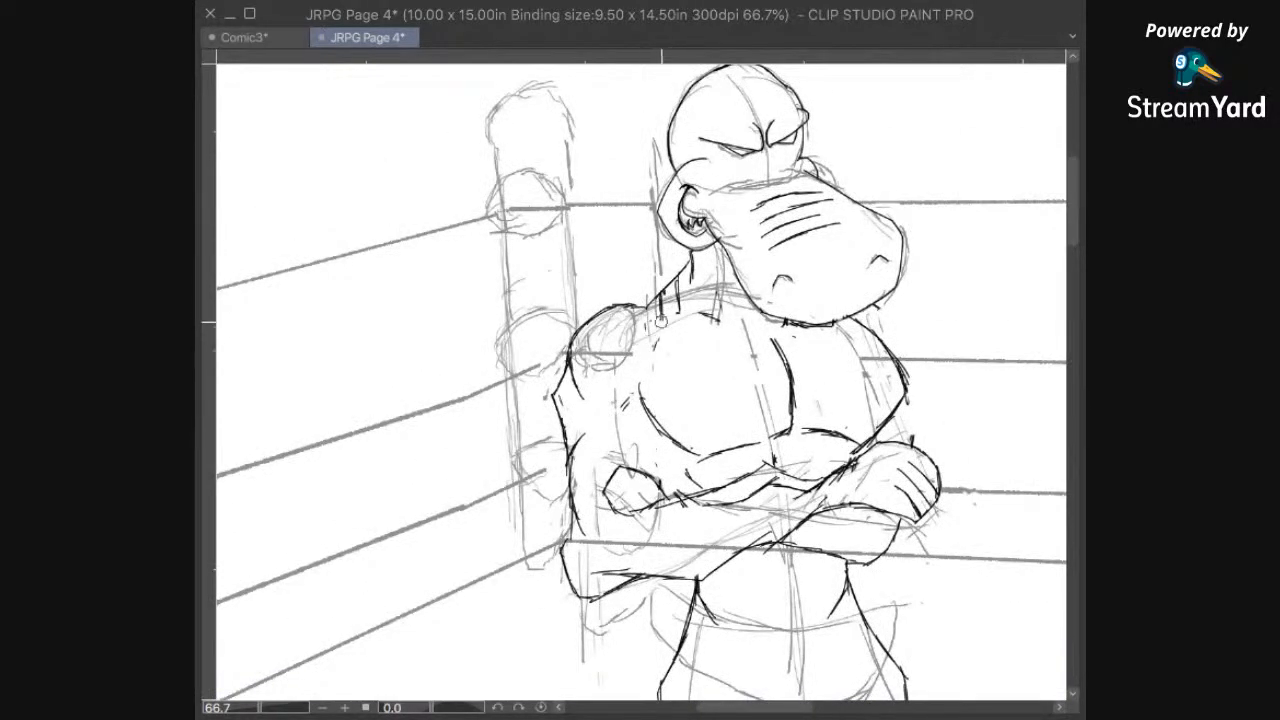
{"action": "left_click_drag", "start_coordinate": [632, 307], "coordinate": [651, 335]}
{"action": "left_click_drag", "start_coordinate": [707, 405], "coordinate": [764, 405]}
{"action": "left_click_drag", "start_coordinate": [739, 364], "coordinate": [676, 437]}
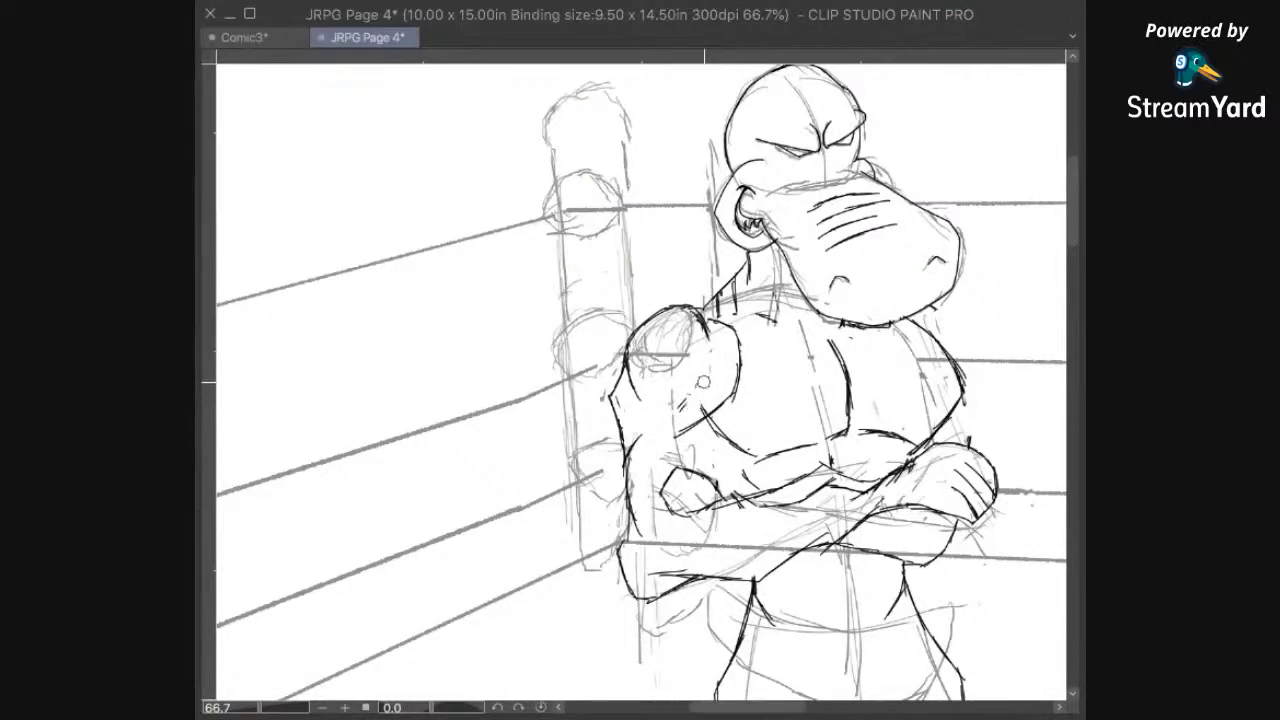
Step: Enlarge the eraser and erase the inked folded forearms, both hands and the lower outline of the left arm
{"action": "left_click_drag", "start_coordinate": [896, 332], "coordinate": [848, 258]}
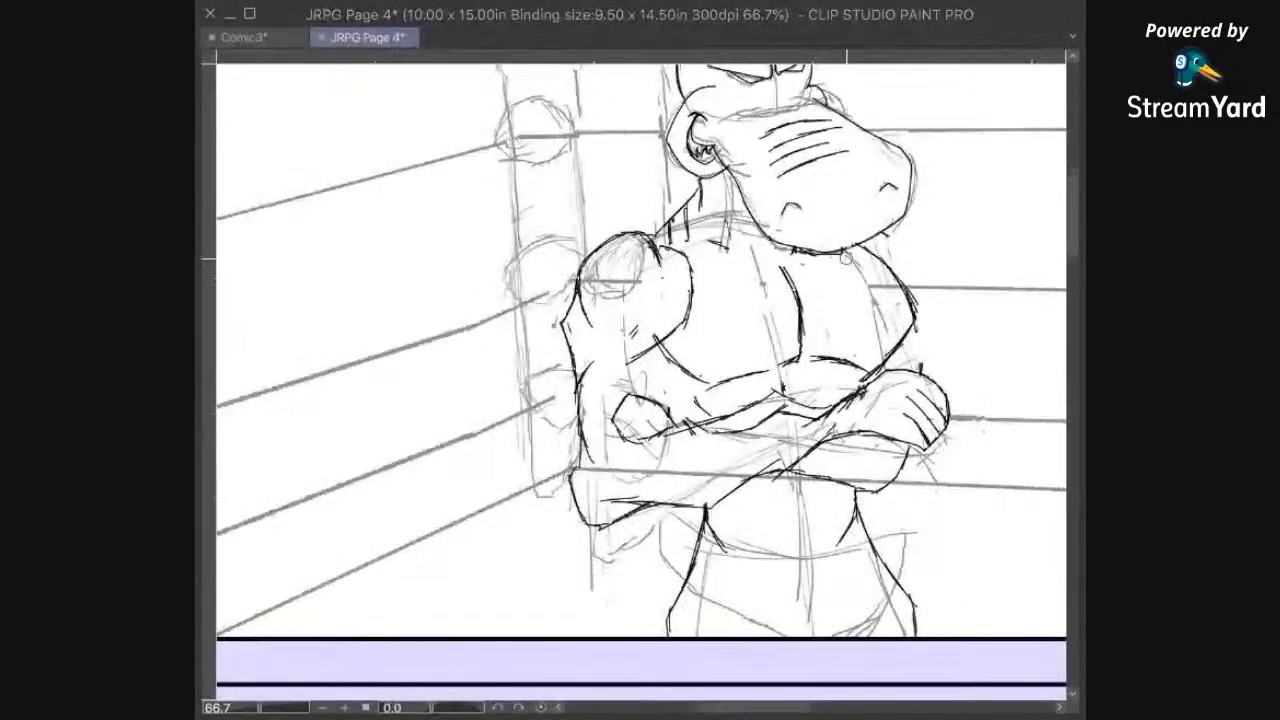
{"action": "mouse_move", "coordinate": [918, 390]}
{"action": "left_mouse_down"}
{"action": "mouse_move", "coordinate": [922, 373]}
{"action": "mouse_move", "coordinate": [936, 452]}
{"action": "left_mouse_up"}
{"action": "key", "text": "]"}
{"action": "key", "text": "]"}
{"action": "key", "text": "]"}
{"action": "key", "text": "]"}
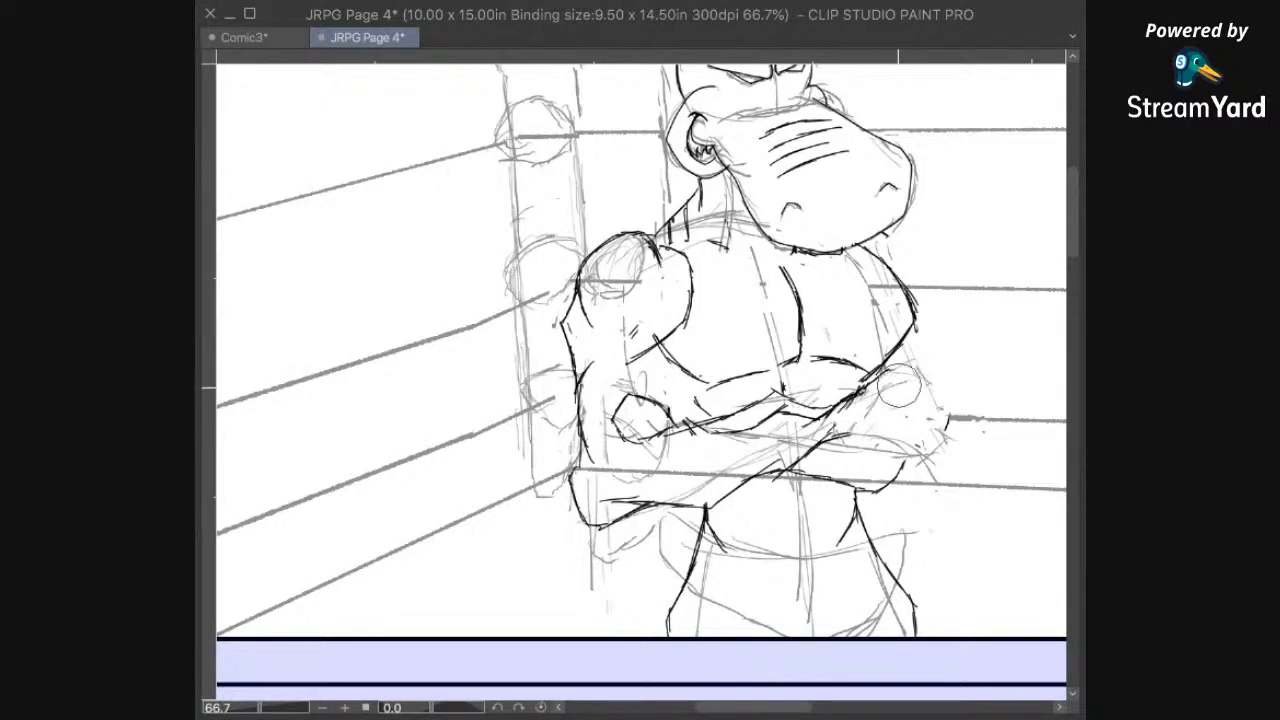
{"action": "mouse_move", "coordinate": [876, 398]}
{"action": "left_mouse_down"}
{"action": "mouse_move", "coordinate": [820, 442]}
{"action": "mouse_move", "coordinate": [781, 402]}
{"action": "mouse_move", "coordinate": [778, 412]}
{"action": "mouse_move", "coordinate": [891, 444]}
{"action": "mouse_move", "coordinate": [928, 436]}
{"action": "mouse_move", "coordinate": [870, 405]}
{"action": "left_mouse_up"}
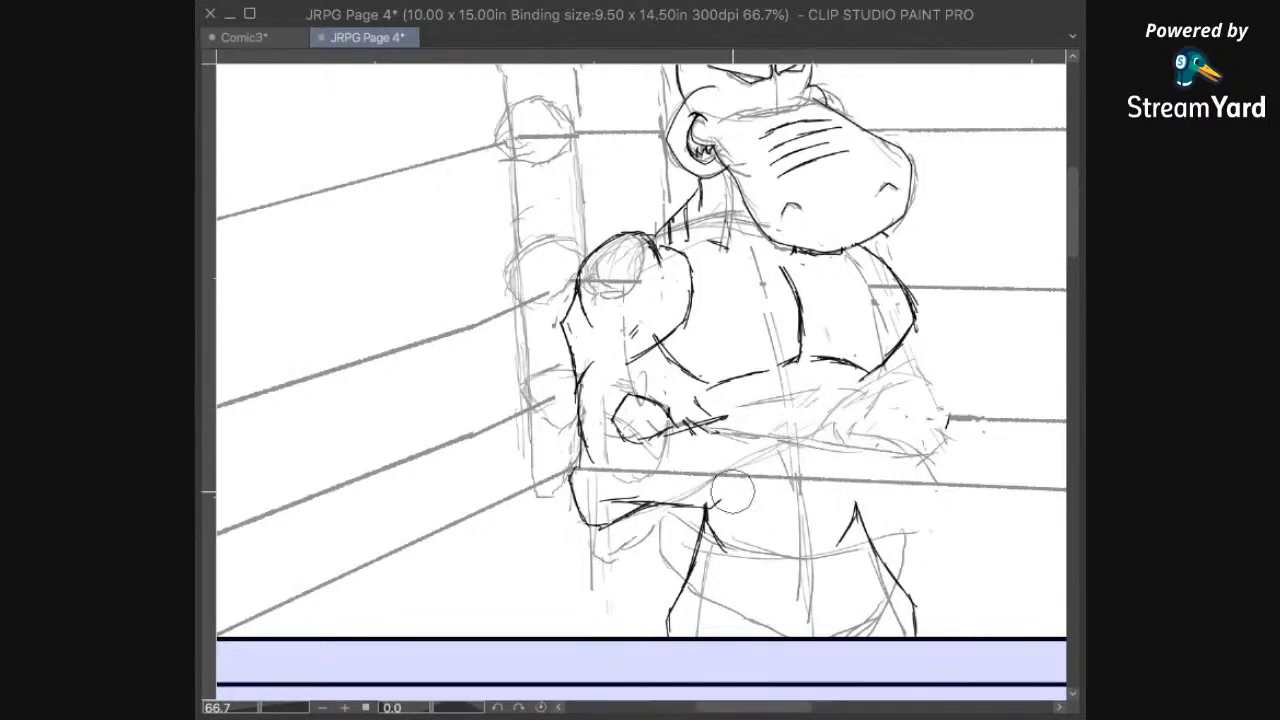
{"action": "mouse_move", "coordinate": [705, 497]}
{"action": "left_mouse_down"}
{"action": "mouse_move", "coordinate": [688, 439]}
{"action": "mouse_move", "coordinate": [711, 410]}
{"action": "mouse_move", "coordinate": [638, 419]}
{"action": "mouse_move", "coordinate": [604, 437]}
{"action": "mouse_move", "coordinate": [573, 525]}
{"action": "mouse_move", "coordinate": [708, 481]}
{"action": "left_mouse_up"}
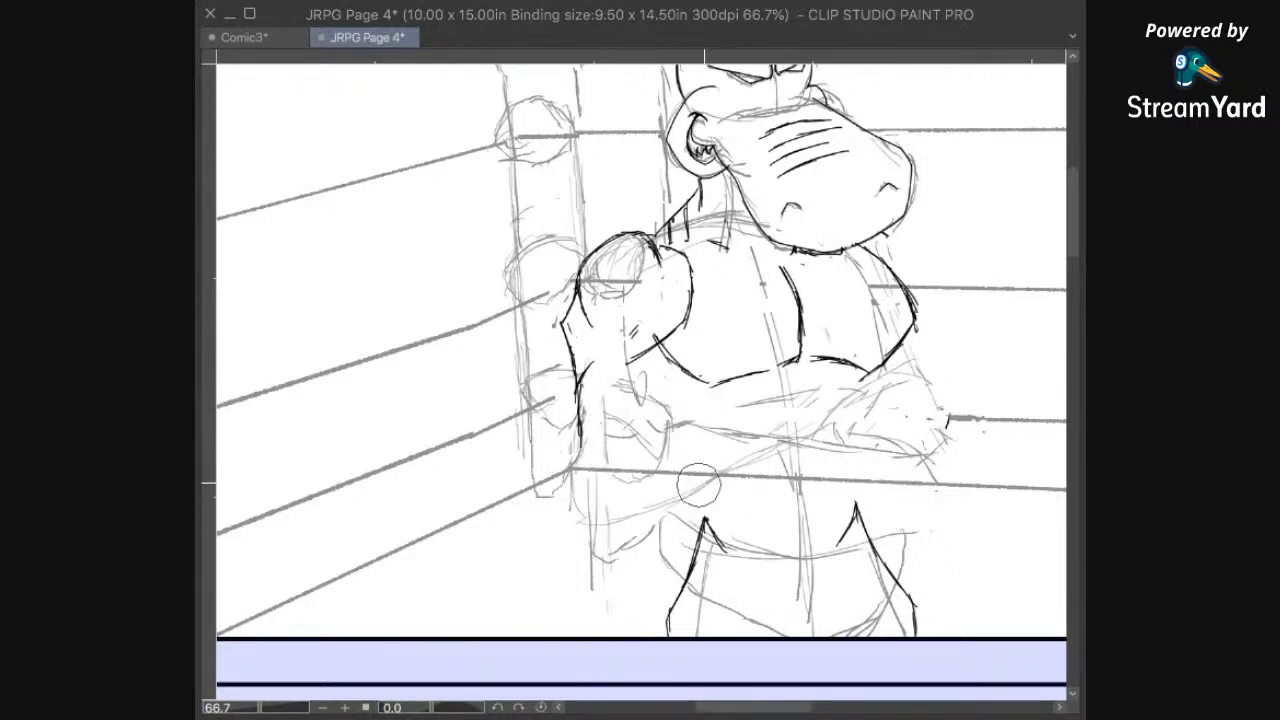
{"action": "left_click_drag", "start_coordinate": [596, 388], "coordinate": [587, 428]}
Step: Ink the inner contour of the left arm, curving down from beneath the deltoid towards the elbow
{"action": "left_click_drag", "start_coordinate": [746, 336], "coordinate": [656, 383]}
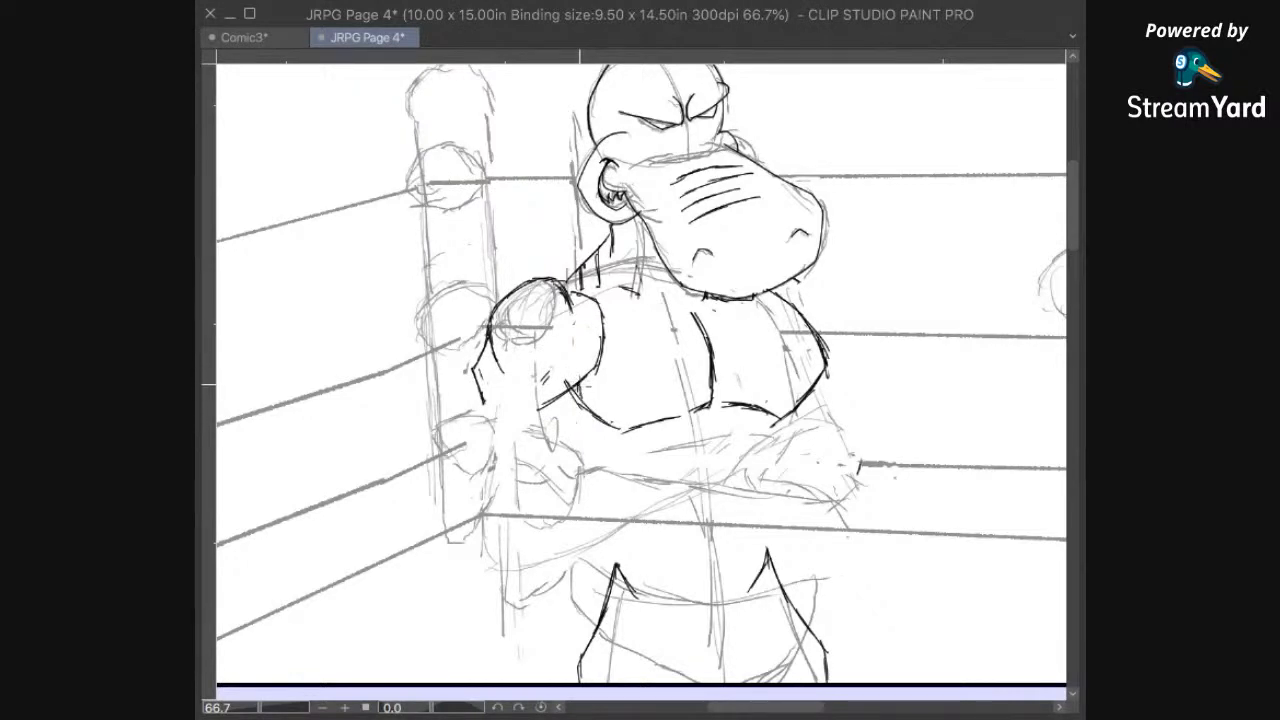
{"action": "left_click_drag", "start_coordinate": [587, 419], "coordinate": [569, 481]}
{"action": "left_click_drag", "start_coordinate": [580, 448], "coordinate": [561, 492]}
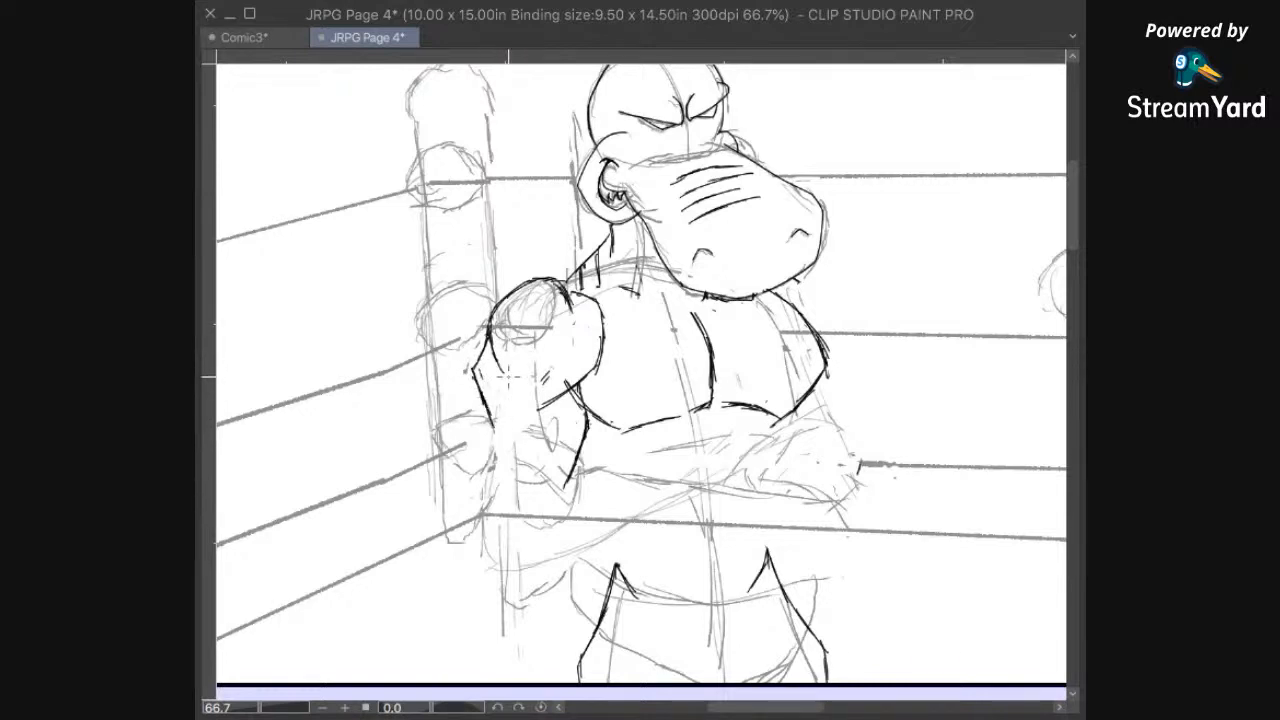
Step: Ink the left arm's outer contour down to the elbow and the lower edge of its forearm up to the torso
{"action": "mouse_move", "coordinate": [494, 398]}
{"action": "left_mouse_down"}
{"action": "mouse_move", "coordinate": [482, 455]}
{"action": "mouse_move", "coordinate": [486, 442]}
{"action": "left_mouse_up"}
{"action": "left_click_drag", "start_coordinate": [487, 424], "coordinate": [472, 500]}
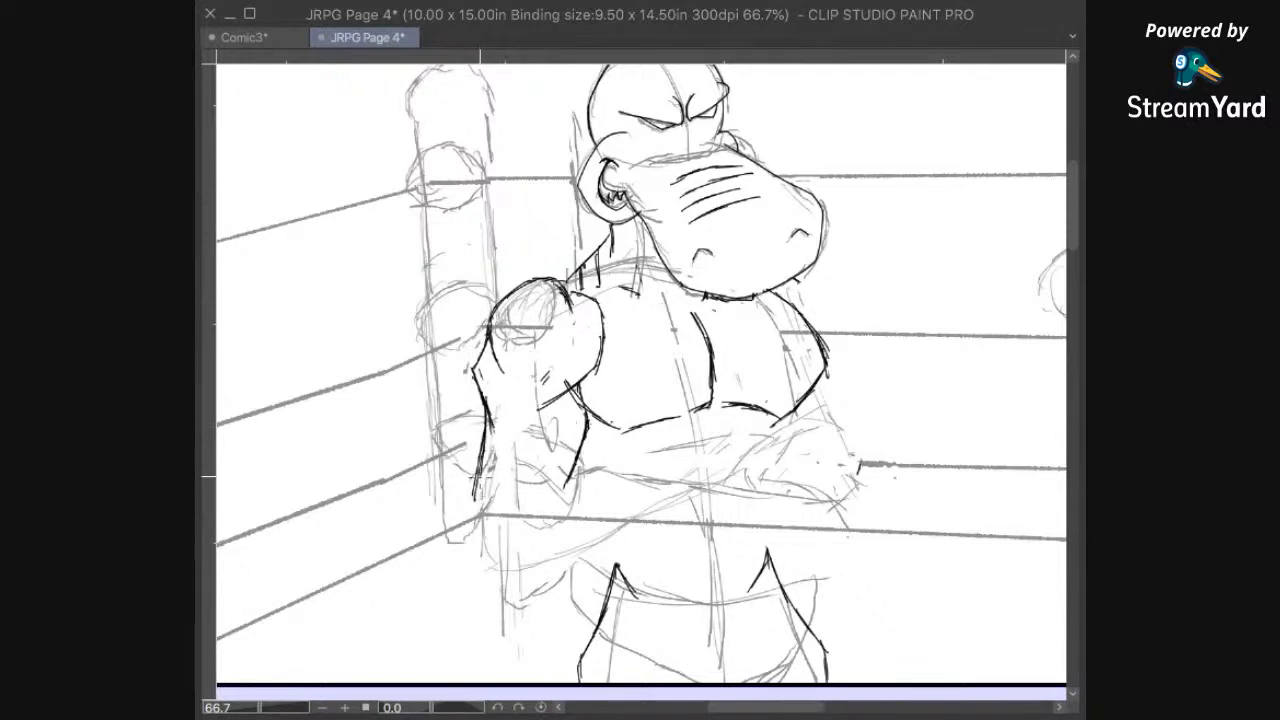
{"action": "mouse_move", "coordinate": [474, 482]}
{"action": "left_mouse_down"}
{"action": "mouse_move", "coordinate": [476, 574]}
{"action": "mouse_move", "coordinate": [479, 533]}
{"action": "mouse_move", "coordinate": [489, 580]}
{"action": "mouse_move", "coordinate": [476, 560]}
{"action": "mouse_move", "coordinate": [535, 548]}
{"action": "mouse_move", "coordinate": [501, 557]}
{"action": "left_mouse_up"}
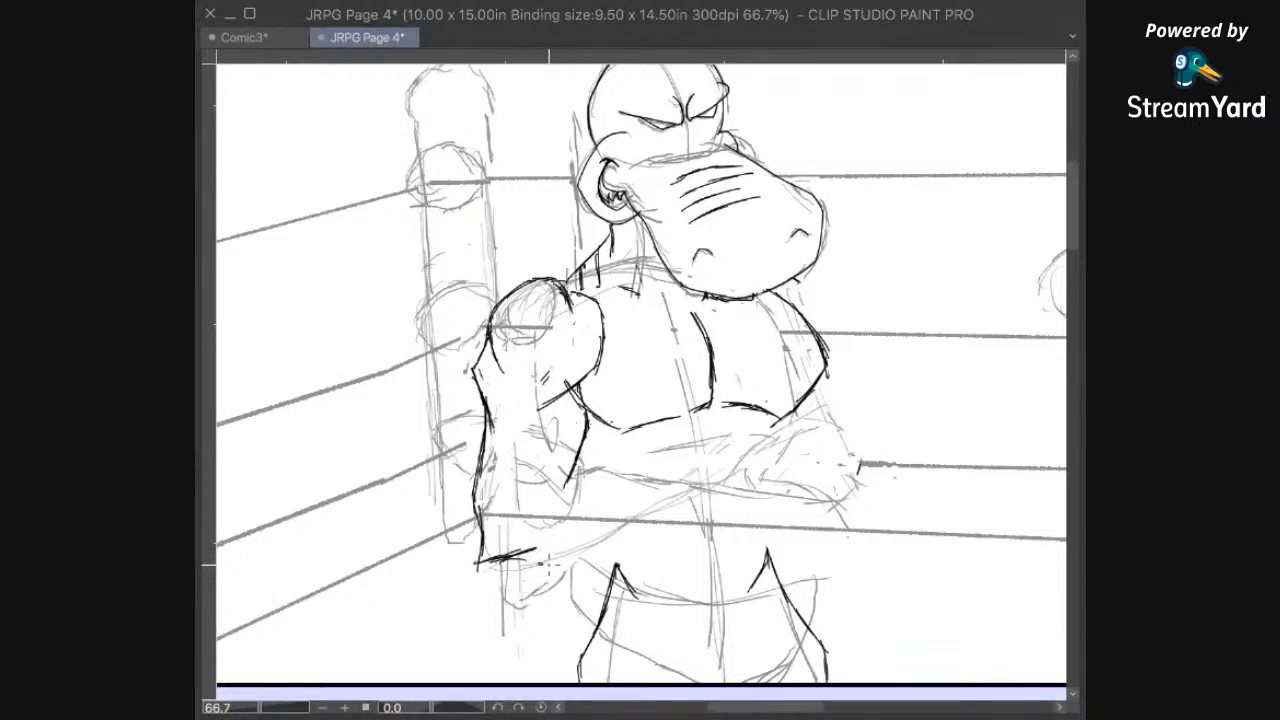
{"action": "mouse_move", "coordinate": [514, 556]}
{"action": "left_mouse_down"}
{"action": "mouse_move", "coordinate": [553, 567]}
{"action": "mouse_move", "coordinate": [600, 552]}
{"action": "left_mouse_up"}
{"action": "left_click_drag", "start_coordinate": [598, 555], "coordinate": [643, 515]}
{"action": "left_click_drag", "start_coordinate": [630, 530], "coordinate": [713, 480]}
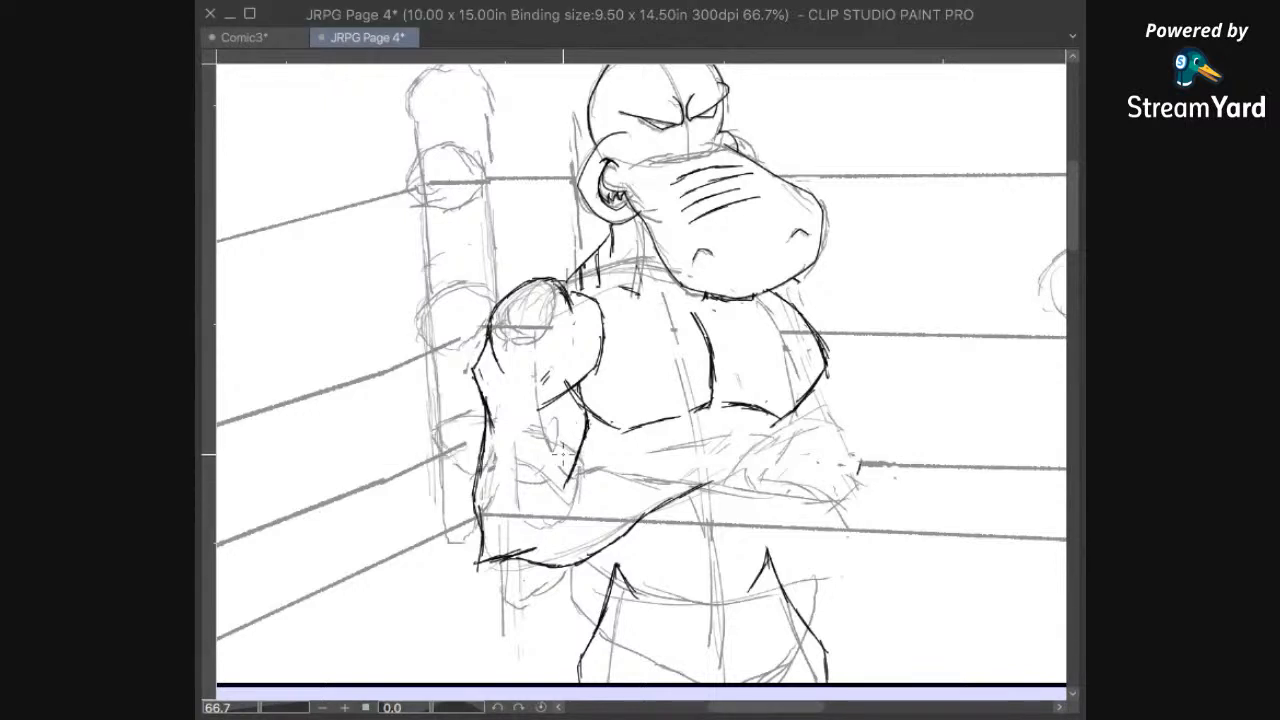
Step: Ink the left arm's elbow crook and the curved upper edge of its forearm running across the belly
{"action": "mouse_move", "coordinate": [552, 440]}
{"action": "left_mouse_down"}
{"action": "mouse_move", "coordinate": [570, 470]}
{"action": "mouse_move", "coordinate": [562, 456]}
{"action": "left_mouse_up"}
{"action": "left_click_drag", "start_coordinate": [558, 486], "coordinate": [617, 461]}
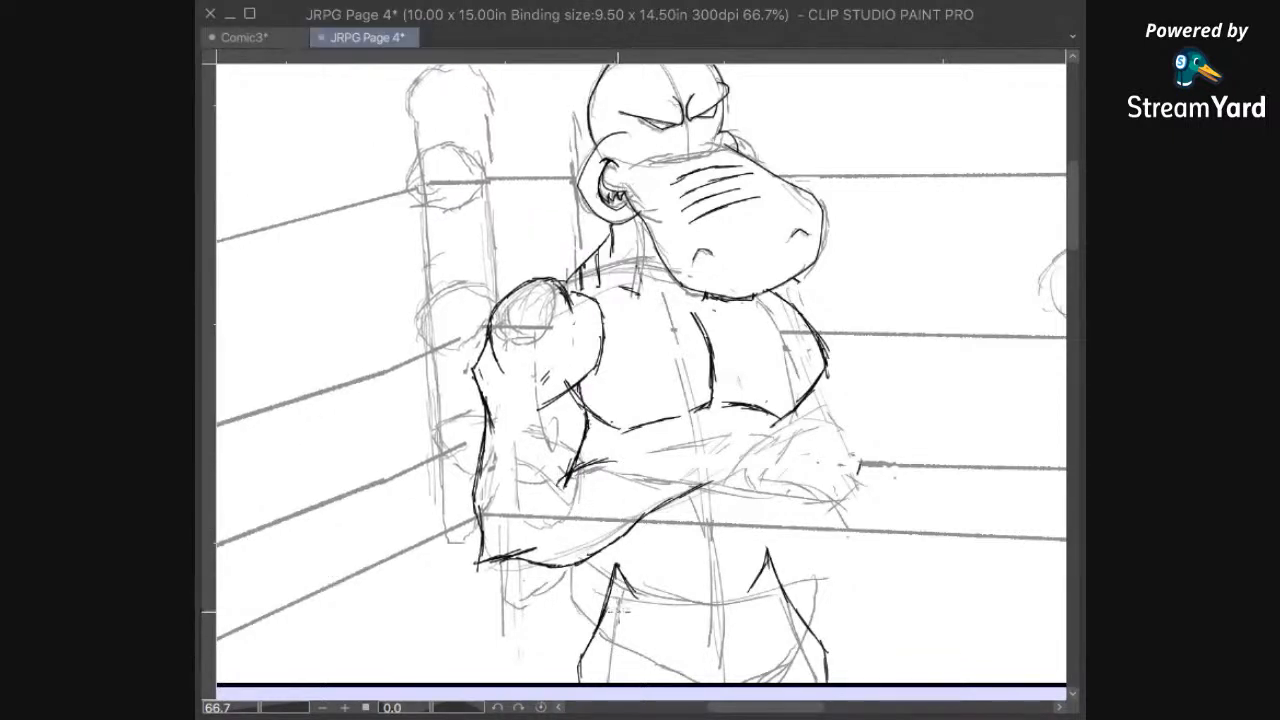
{"action": "left_click_drag", "start_coordinate": [585, 468], "coordinate": [633, 470]}
{"action": "left_click_drag", "start_coordinate": [618, 466], "coordinate": [730, 468]}
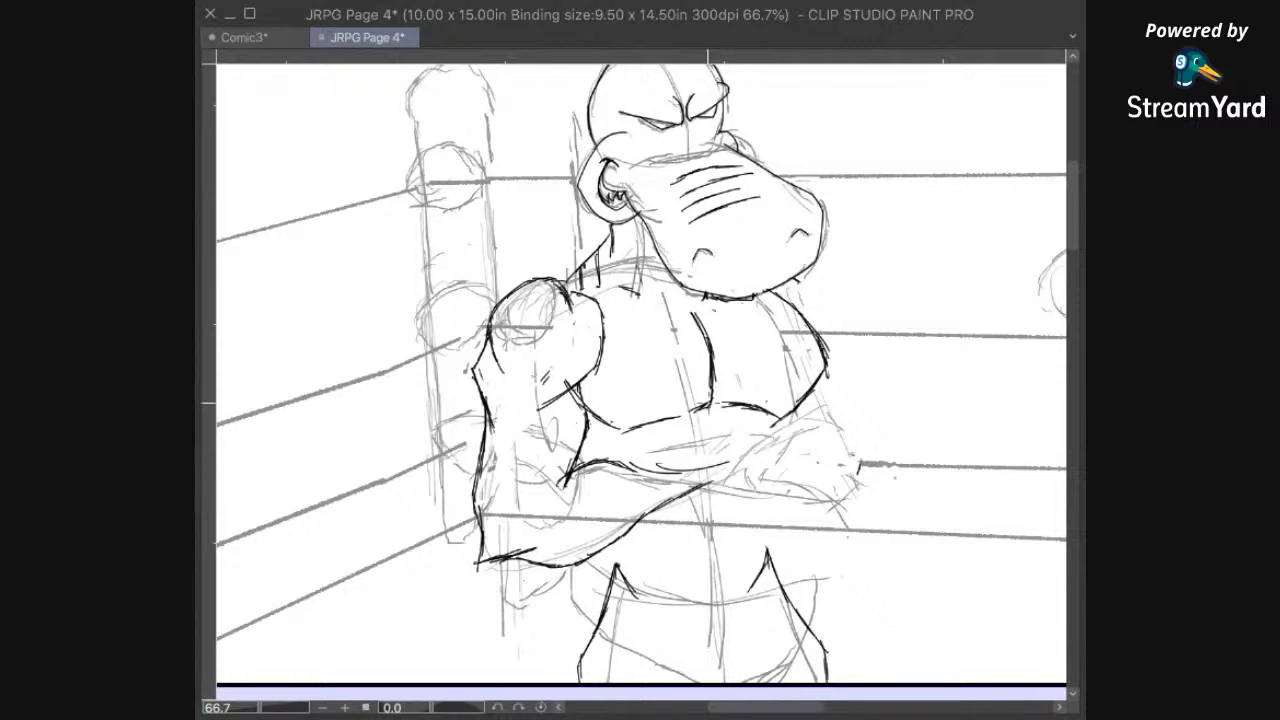
Step: Ink the right forearm as a rounded bulge over the chest, with the upper arm's outer edge, elbow and underside
{"action": "mouse_move", "coordinate": [834, 428]}
{"action": "left_mouse_down"}
{"action": "mouse_move", "coordinate": [793, 421]}
{"action": "mouse_move", "coordinate": [759, 435]}
{"action": "mouse_move", "coordinate": [738, 468]}
{"action": "left_mouse_up"}
{"action": "left_click_drag", "start_coordinate": [762, 440], "coordinate": [733, 483]}
{"action": "left_click_drag", "start_coordinate": [855, 405], "coordinate": [779, 466]}
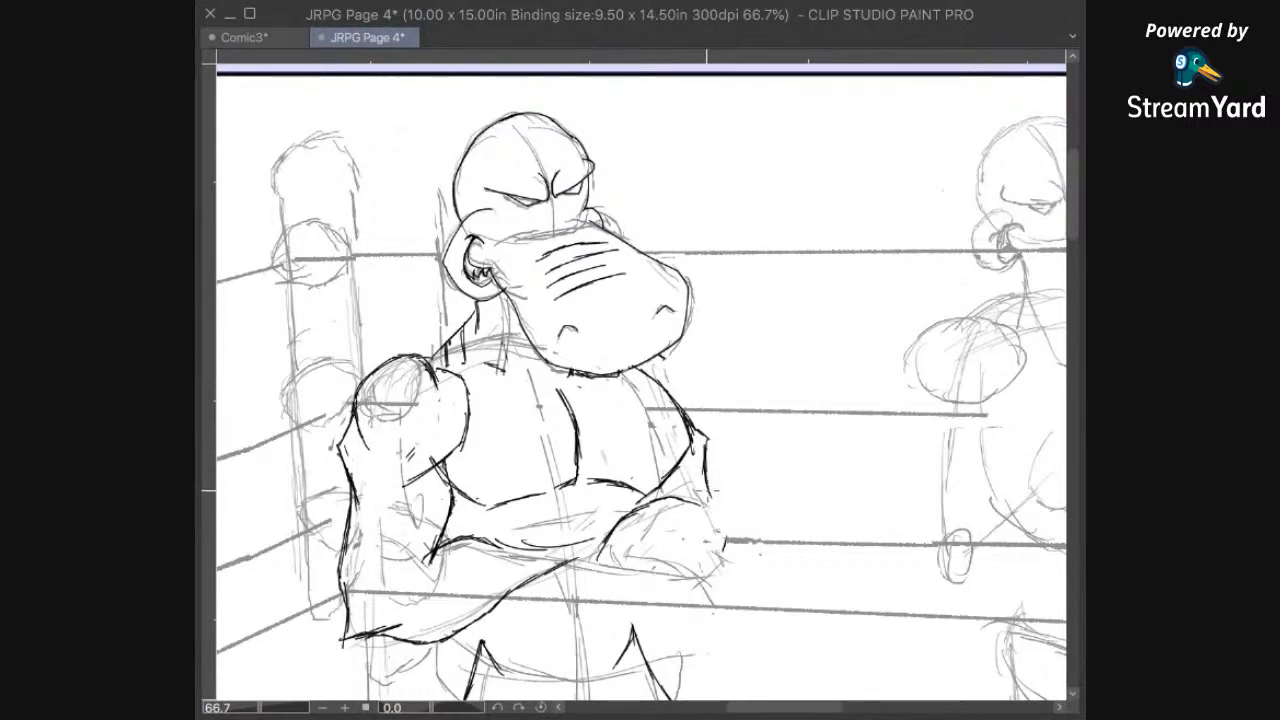
{"action": "left_click_drag", "start_coordinate": [754, 517], "coordinate": [734, 501]}
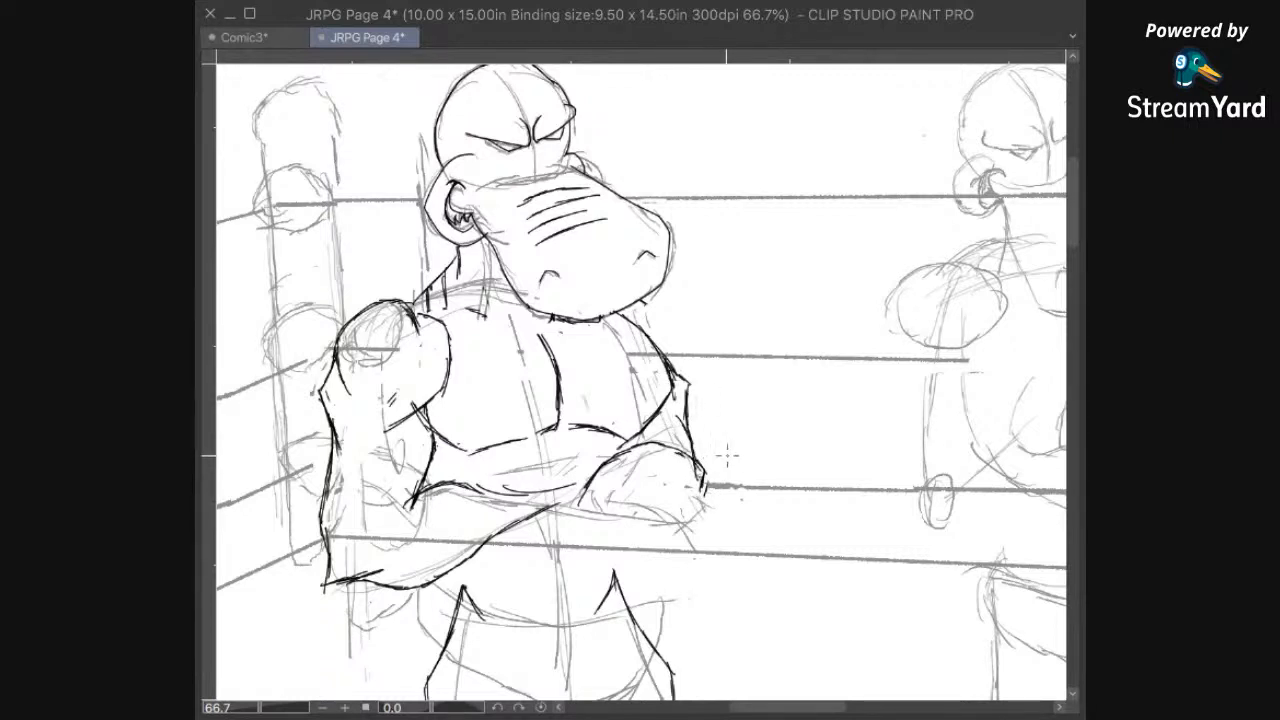
{"action": "left_click_drag", "start_coordinate": [704, 471], "coordinate": [697, 496]}
{"action": "mouse_move", "coordinate": [702, 486]}
{"action": "left_mouse_down"}
{"action": "mouse_move", "coordinate": [679, 514]}
{"action": "mouse_move", "coordinate": [580, 506]}
{"action": "left_mouse_up"}
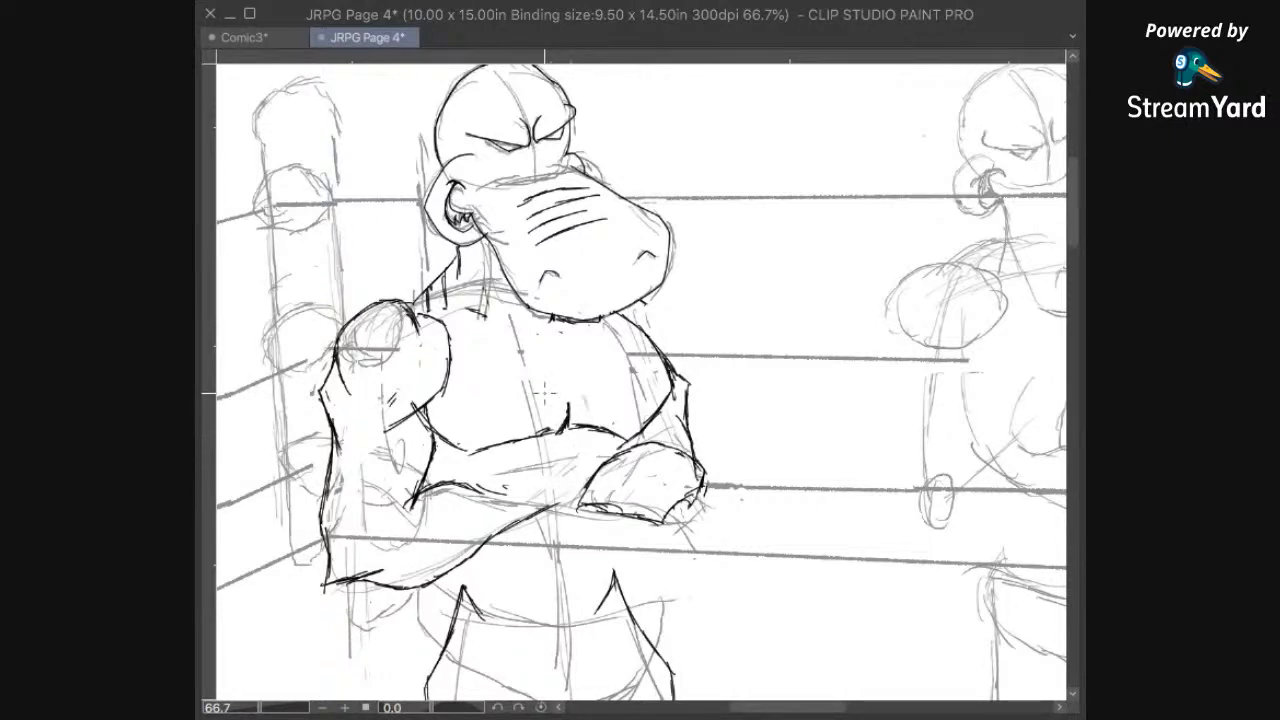
Step: Redraw the chest's centre line as a curve and ink the abdomen's centre line below the folded arms
{"action": "mouse_move", "coordinate": [566, 408]}
{"action": "left_mouse_down"}
{"action": "mouse_move", "coordinate": [555, 348]}
{"action": "mouse_move", "coordinate": [572, 416]}
{"action": "left_mouse_up"}
{"action": "left_click_drag", "start_coordinate": [559, 357], "coordinate": [573, 393]}
{"action": "left_click_drag", "start_coordinate": [591, 532], "coordinate": [627, 425]}
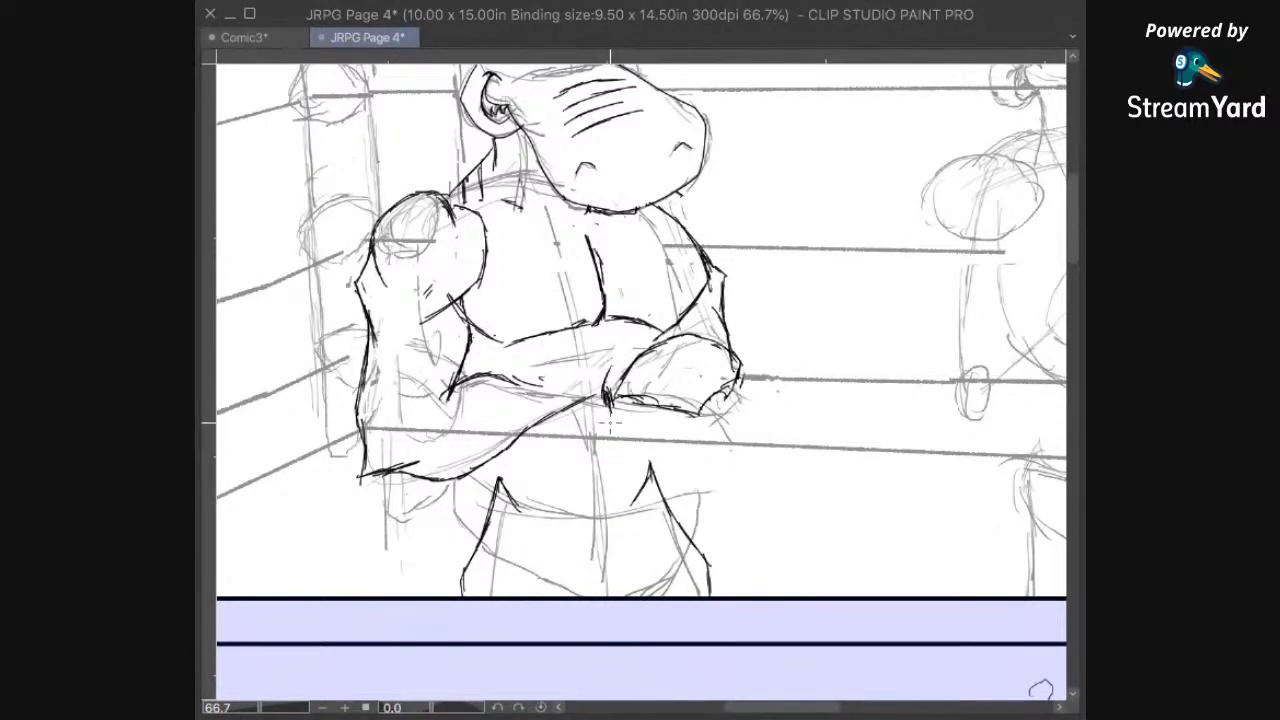
{"action": "left_click_drag", "start_coordinate": [609, 406], "coordinate": [598, 486]}
{"action": "left_click_drag", "start_coordinate": [606, 432], "coordinate": [596, 495]}
Step: Ink the left side of the waist from beneath the forearm down to the hip
{"action": "left_click_drag", "start_coordinate": [638, 452], "coordinate": [654, 399]}
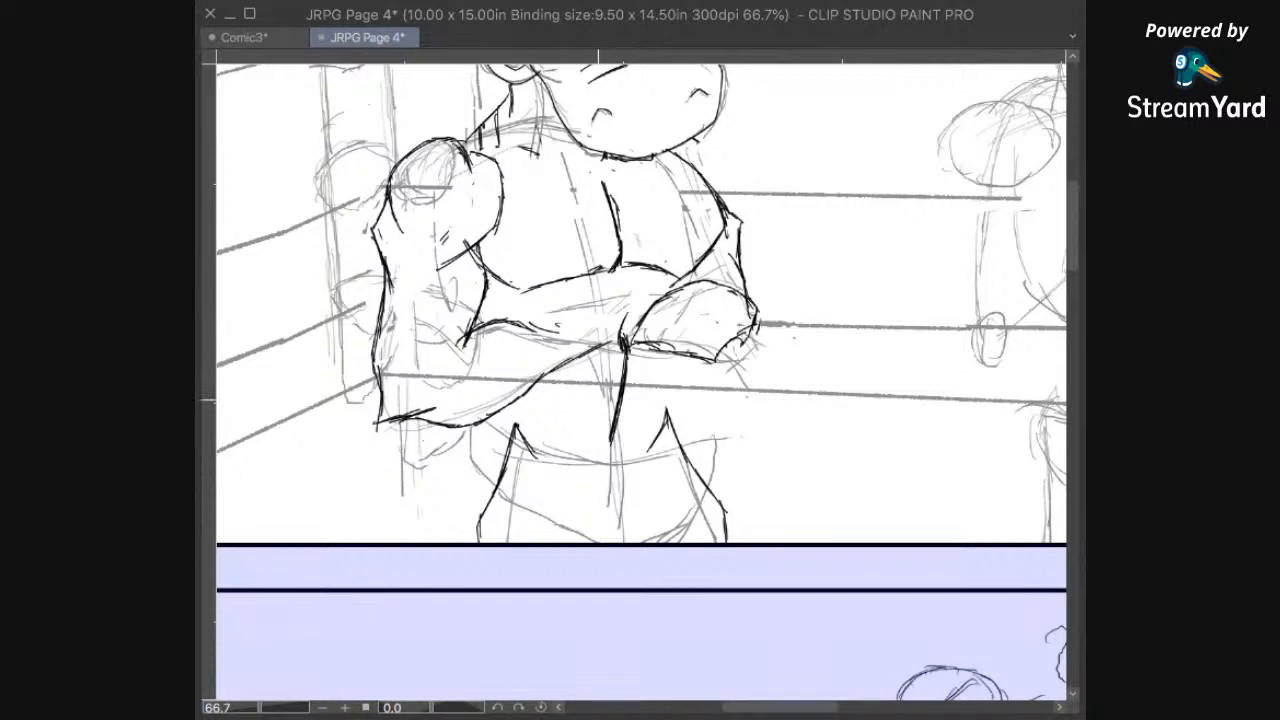
{"action": "left_click_drag", "start_coordinate": [584, 360], "coordinate": [580, 350]}
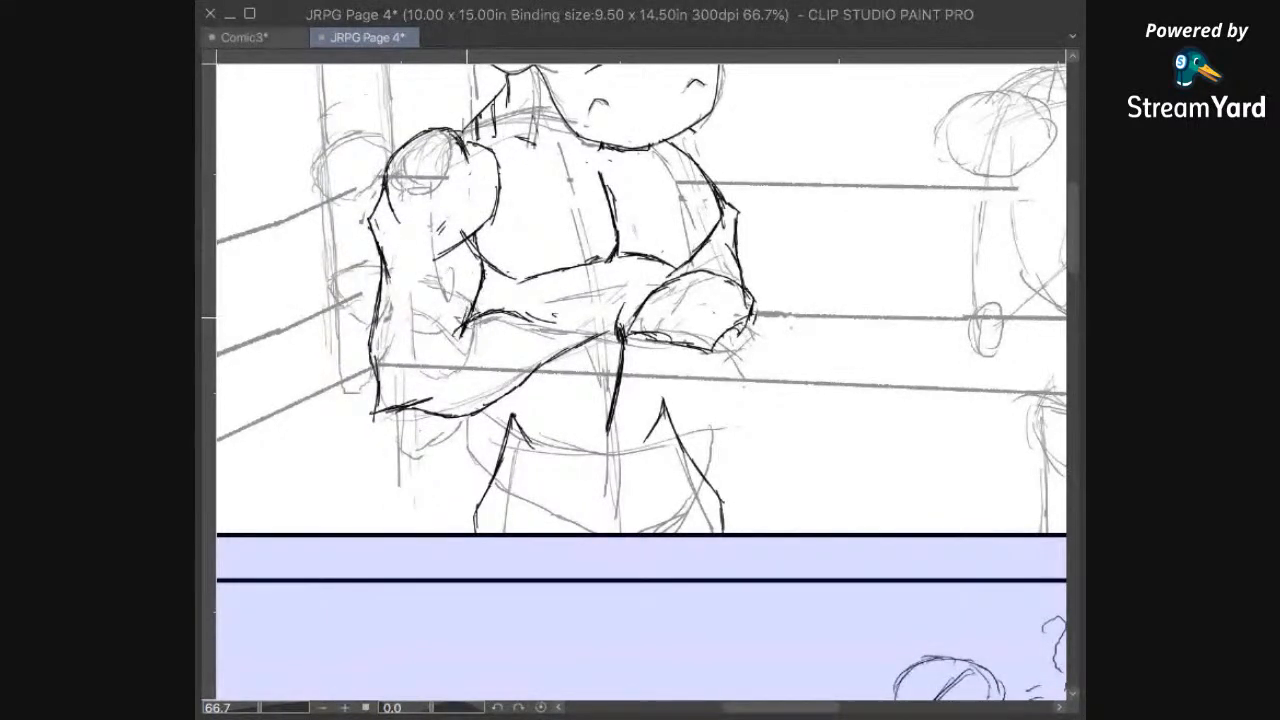
{"action": "mouse_move", "coordinate": [476, 313]}
{"action": "left_mouse_down"}
{"action": "mouse_move", "coordinate": [517, 371]}
{"action": "mouse_move", "coordinate": [540, 361]}
{"action": "mouse_move", "coordinate": [500, 358]}
{"action": "left_mouse_up"}
{"action": "left_click_drag", "start_coordinate": [520, 354], "coordinate": [504, 458]}
Step: Ink the right side of the waist slanting inwards from the forearm to the hip
{"action": "left_click_drag", "start_coordinate": [714, 399], "coordinate": [681, 442]}
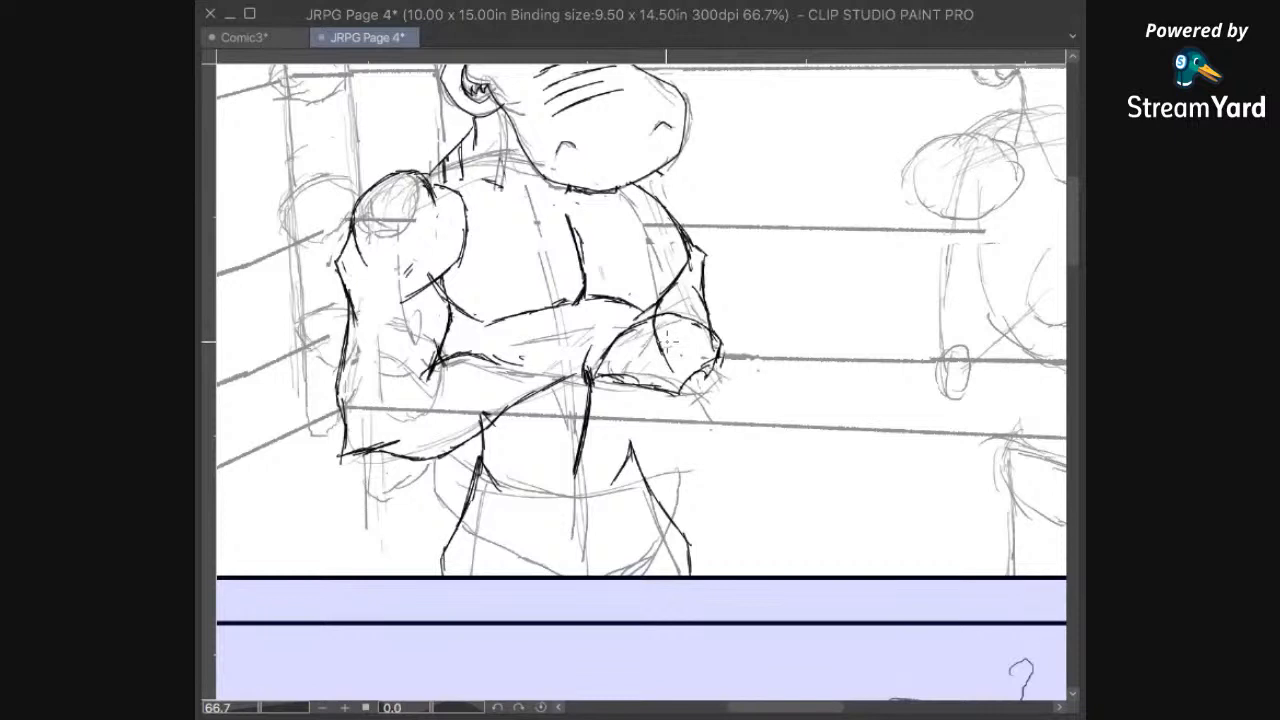
{"action": "left_click_drag", "start_coordinate": [679, 347], "coordinate": [643, 428]}
{"action": "left_click_drag", "start_coordinate": [648, 392], "coordinate": [641, 462]}
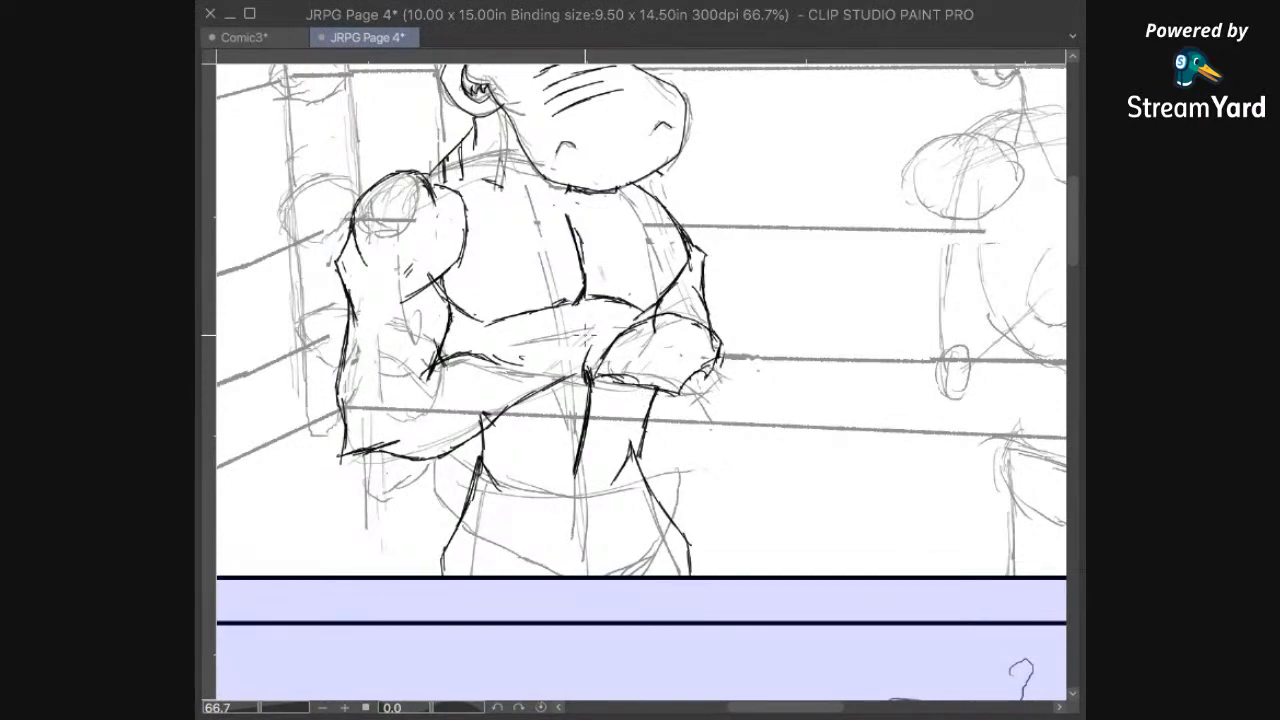
Step: Erase the inked right waist line and the pointed top of the right hip
{"action": "mouse_move", "coordinate": [627, 405]}
{"action": "left_mouse_down"}
{"action": "mouse_move", "coordinate": [632, 430]}
{"action": "mouse_move", "coordinate": [648, 433]}
{"action": "mouse_move", "coordinate": [650, 471]}
{"action": "left_mouse_up"}
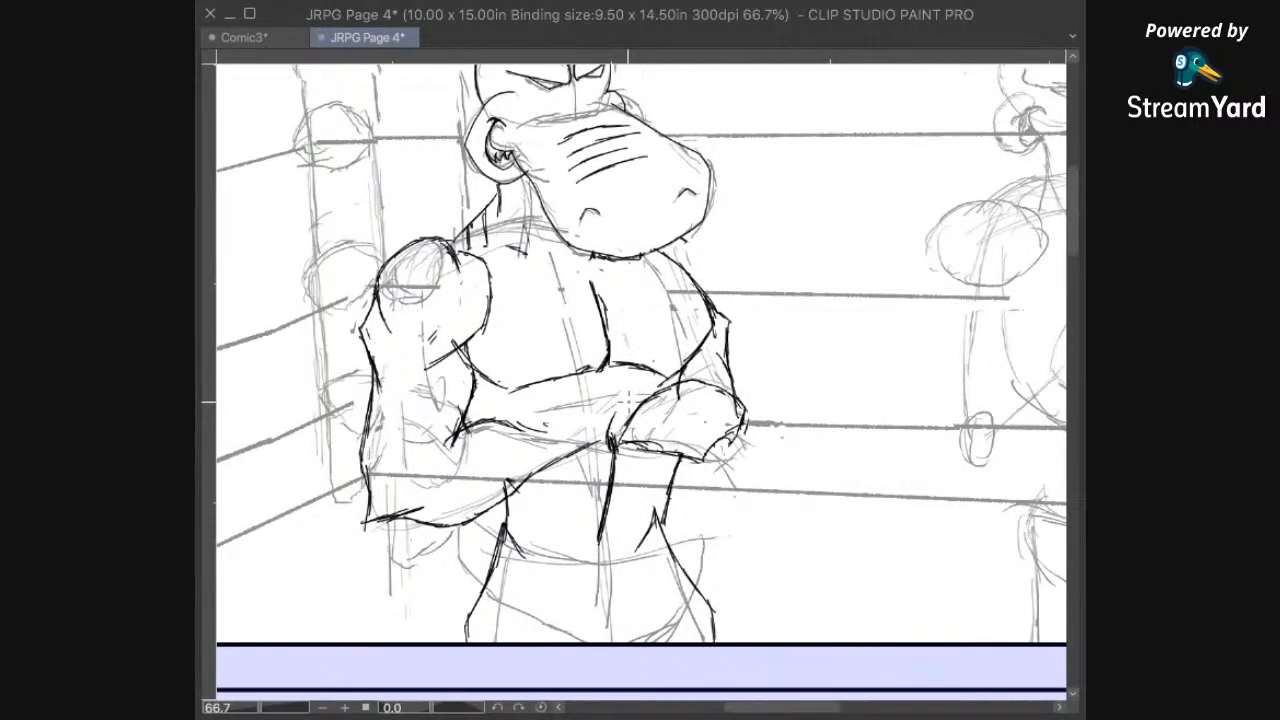
{"action": "mouse_move", "coordinate": [640, 402]}
{"action": "left_mouse_down"}
{"action": "mouse_move", "coordinate": [613, 418]}
{"action": "mouse_move", "coordinate": [622, 408]}
{"action": "left_mouse_up"}
{"action": "left_click_drag", "start_coordinate": [736, 462], "coordinate": [767, 324]}
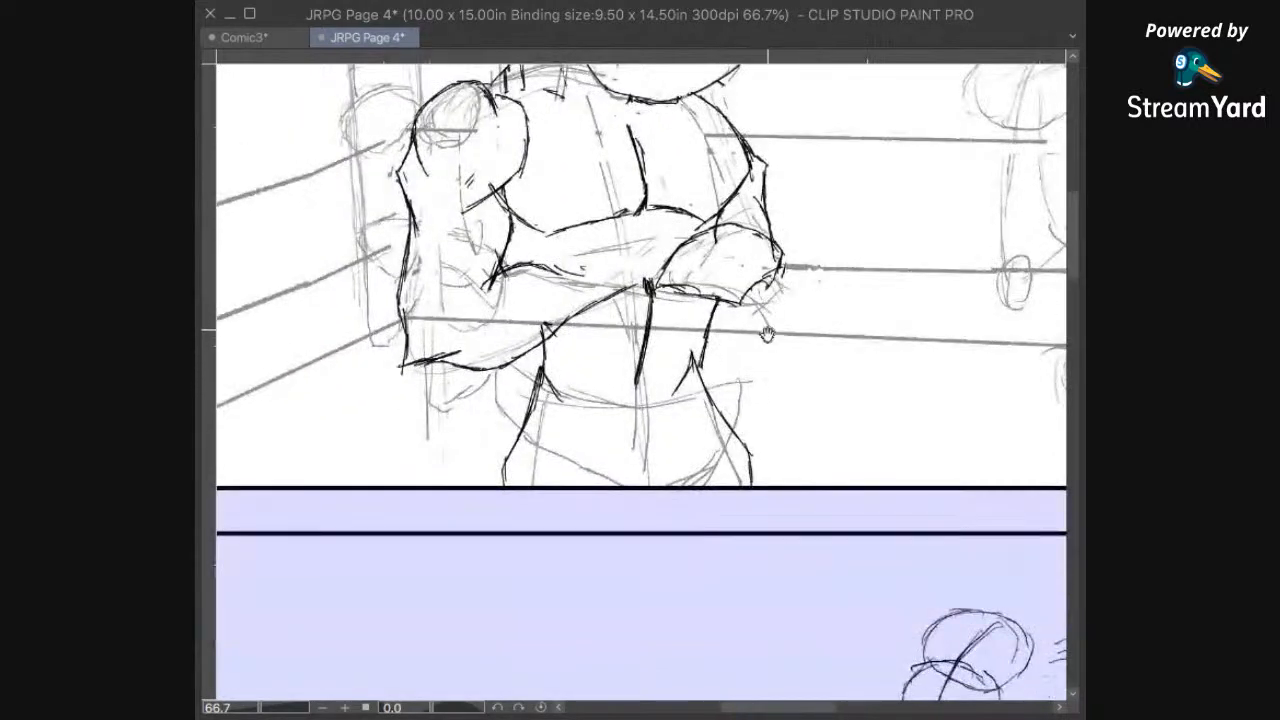
{"action": "left_click_drag", "start_coordinate": [731, 404], "coordinate": [700, 351]}
{"action": "mouse_move", "coordinate": [686, 284]}
{"action": "left_mouse_down"}
{"action": "mouse_move", "coordinate": [679, 267]}
{"action": "mouse_move", "coordinate": [664, 333]}
{"action": "left_mouse_up"}
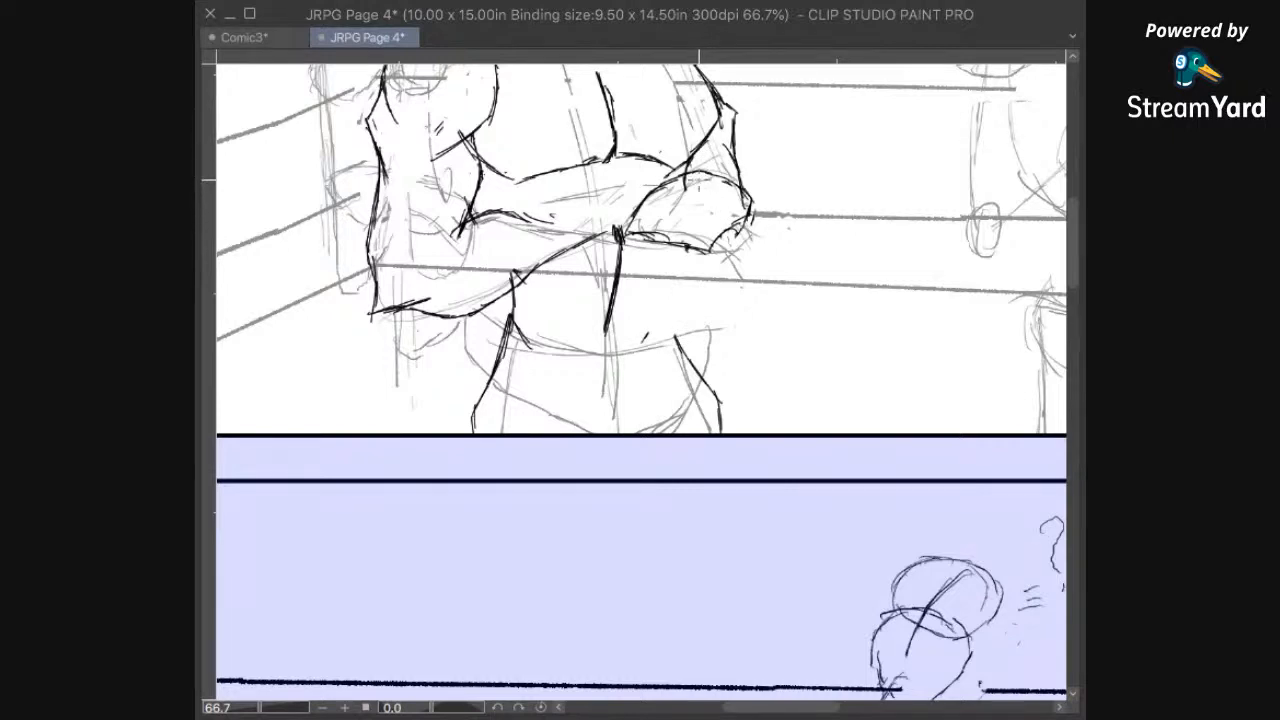
Step: Redraw the right waist contour further out, running through the forearm, and replace the right hip outline so it joins the waist
{"action": "mouse_move", "coordinate": [690, 174]}
{"action": "left_mouse_down"}
{"action": "mouse_move", "coordinate": [693, 264]}
{"action": "mouse_move", "coordinate": [709, 238]}
{"action": "left_mouse_up"}
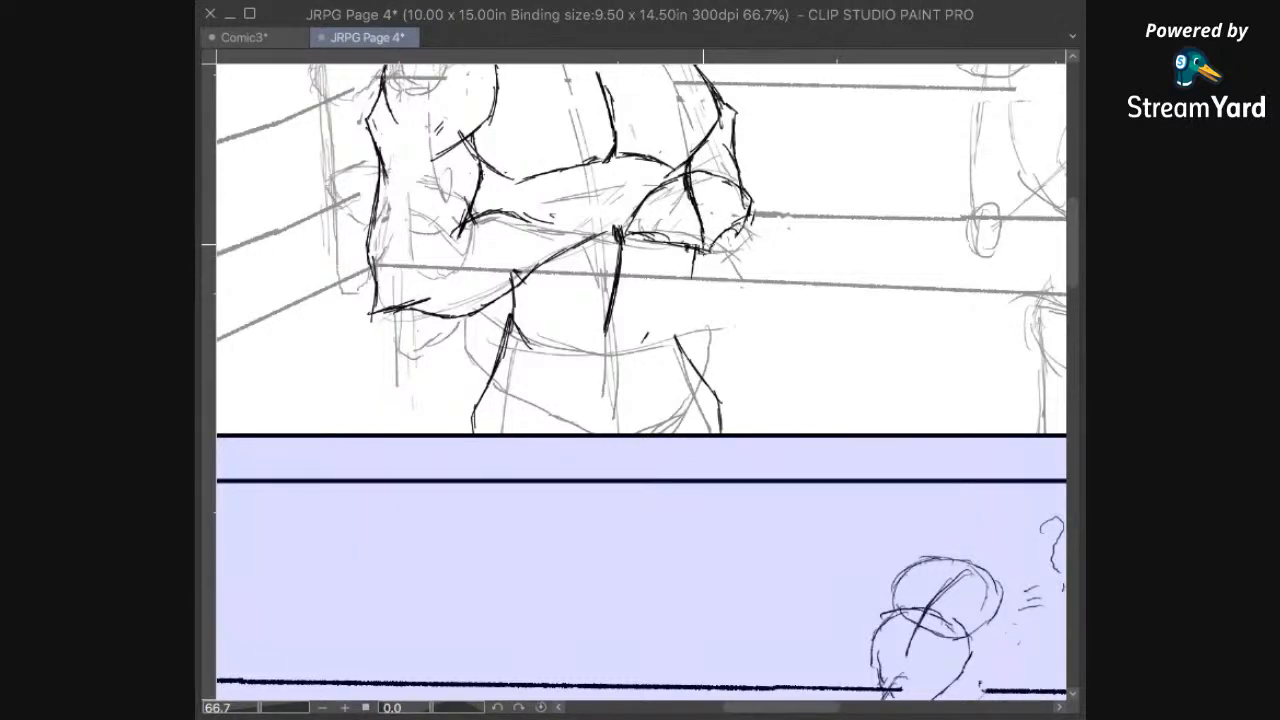
{"action": "mouse_move", "coordinate": [692, 266]}
{"action": "left_mouse_down"}
{"action": "mouse_move", "coordinate": [698, 364]}
{"action": "mouse_move", "coordinate": [714, 392]}
{"action": "left_mouse_up"}
{"action": "key", "text": "e"}
{"action": "mouse_move", "coordinate": [690, 342]}
{"action": "left_mouse_down"}
{"action": "mouse_move", "coordinate": [713, 414]}
{"action": "mouse_move", "coordinate": [658, 363]}
{"action": "left_mouse_up"}
{"action": "key", "text": "p"}
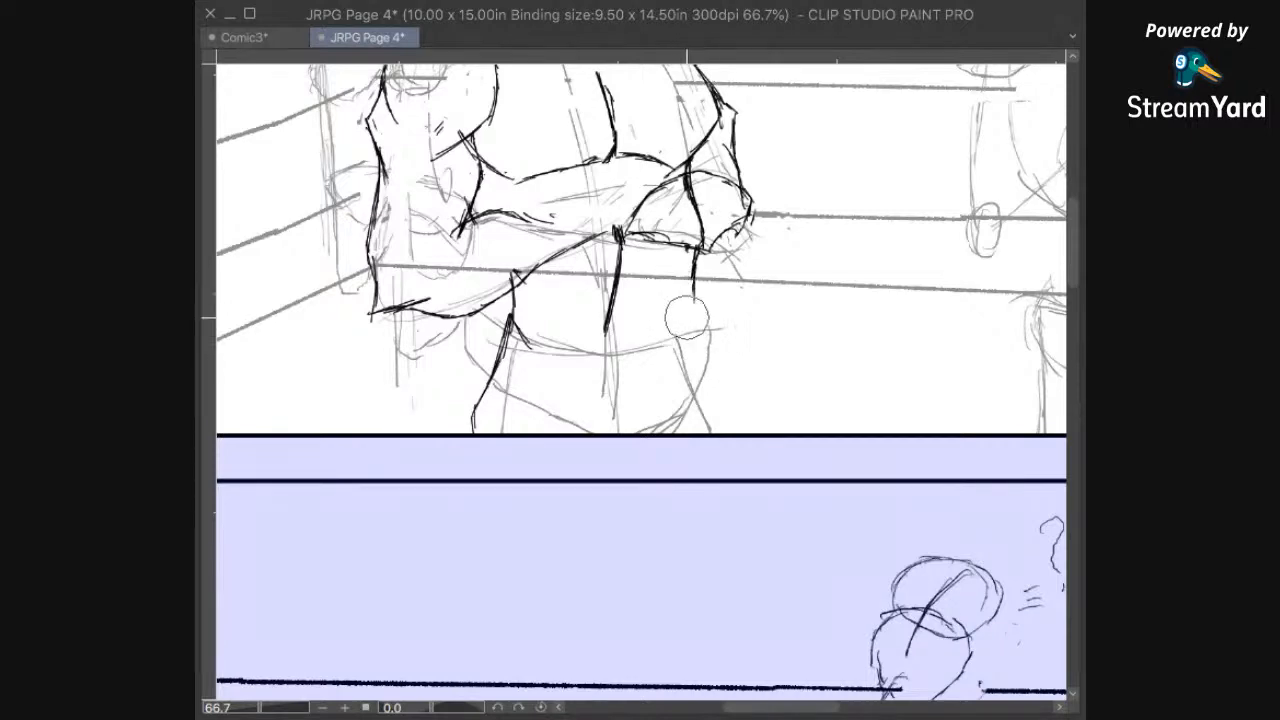
{"action": "left_click_drag", "start_coordinate": [694, 285], "coordinate": [702, 340]}
{"action": "mouse_move", "coordinate": [748, 450]}
{"action": "left_mouse_down"}
{"action": "mouse_move", "coordinate": [777, 287]}
{"action": "mouse_move", "coordinate": [710, 435]}
{"action": "mouse_move", "coordinate": [607, 466]}
{"action": "mouse_move", "coordinate": [606, 531]}
{"action": "left_mouse_up"}
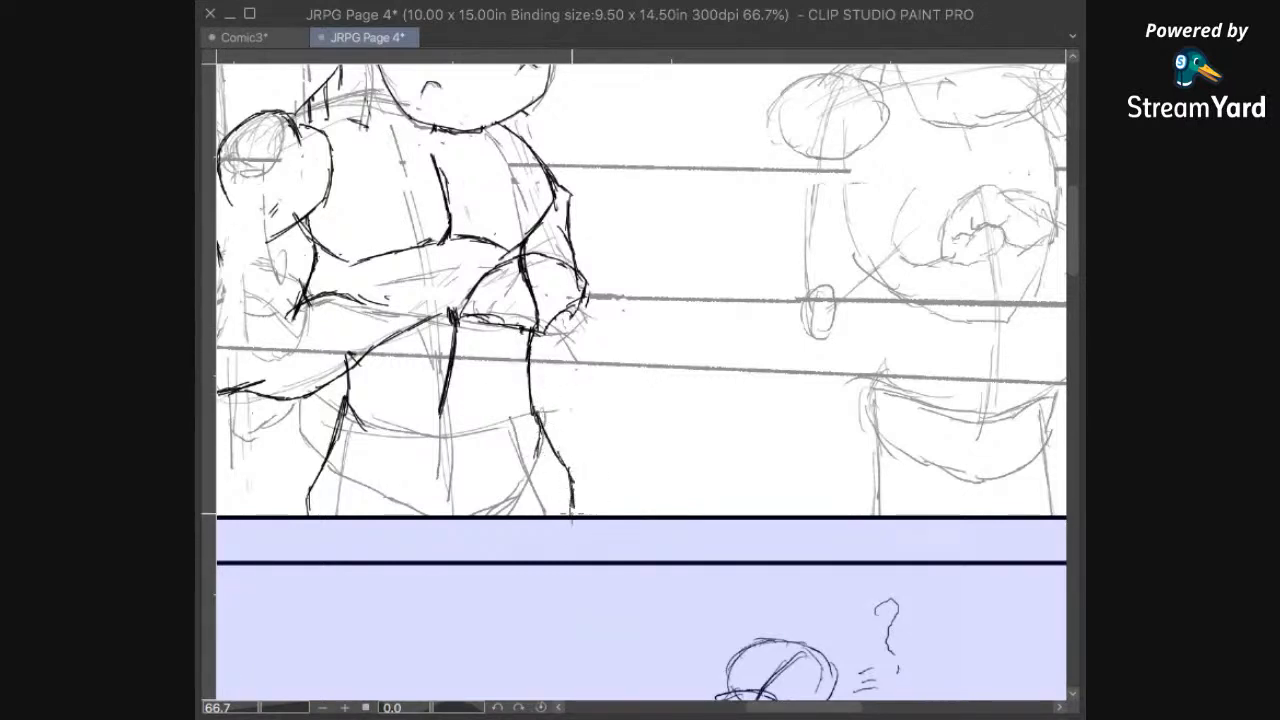
Step: Erase the waist line crossing the right forearm and the overlap where the forearms meet, and add short creases at the left elbow crook
{"action": "scroll", "coordinate": [575, 500], "scroll_direction": "down", "scroll_amount": 2}
{"action": "left_click_drag", "start_coordinate": [610, 332], "coordinate": [633, 537]}
{"action": "left_click_drag", "start_coordinate": [571, 487], "coordinate": [624, 458]}
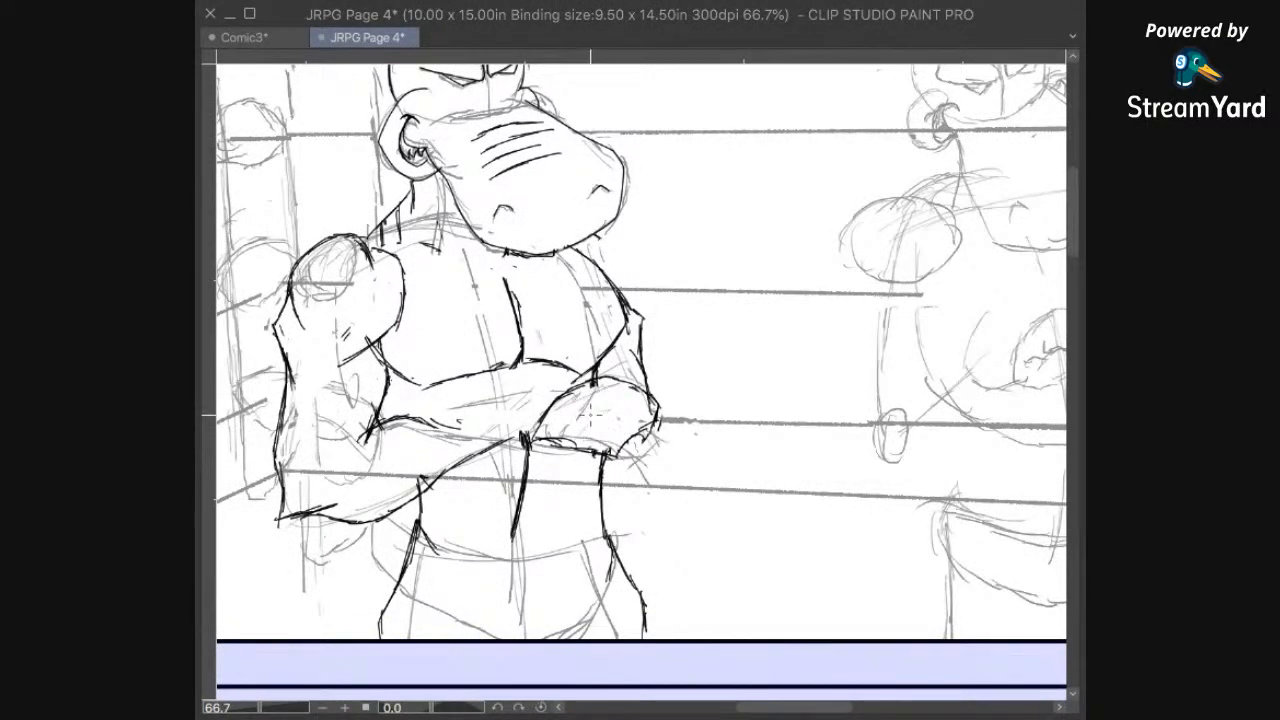
{"action": "left_click_drag", "start_coordinate": [540, 320], "coordinate": [600, 618]}
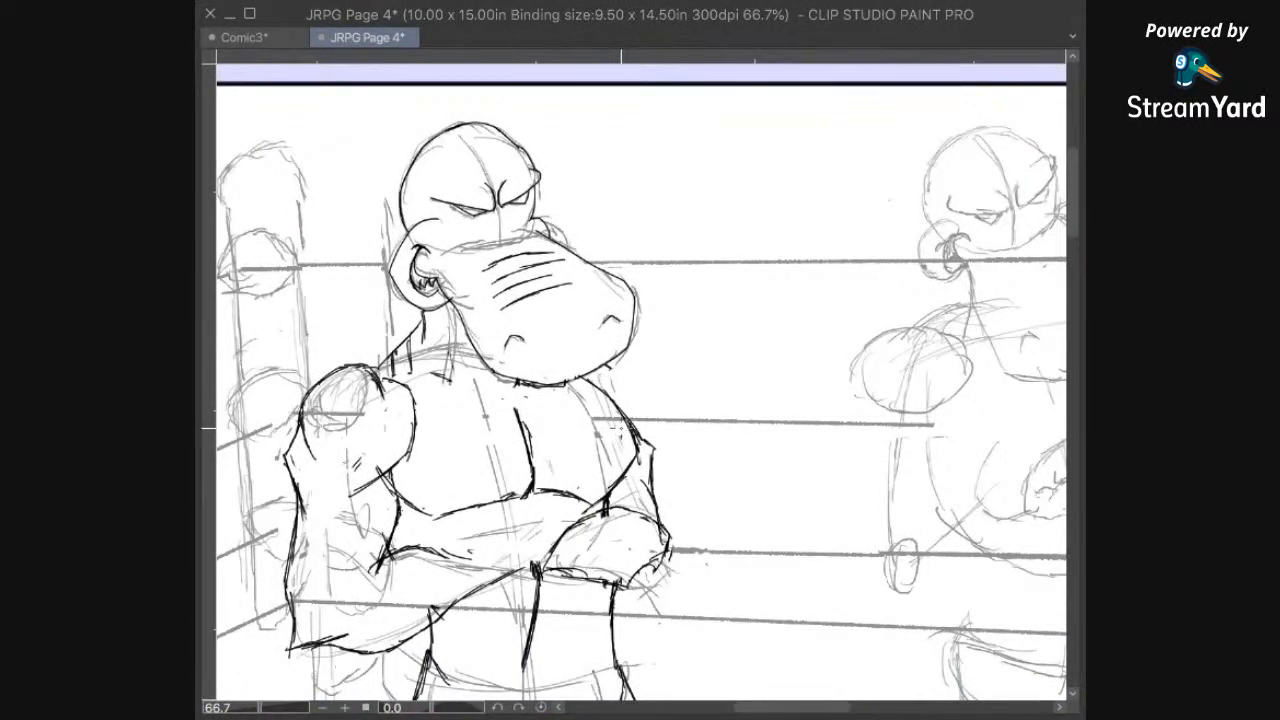
{"action": "left_click_drag", "start_coordinate": [621, 428], "coordinate": [687, 404]}
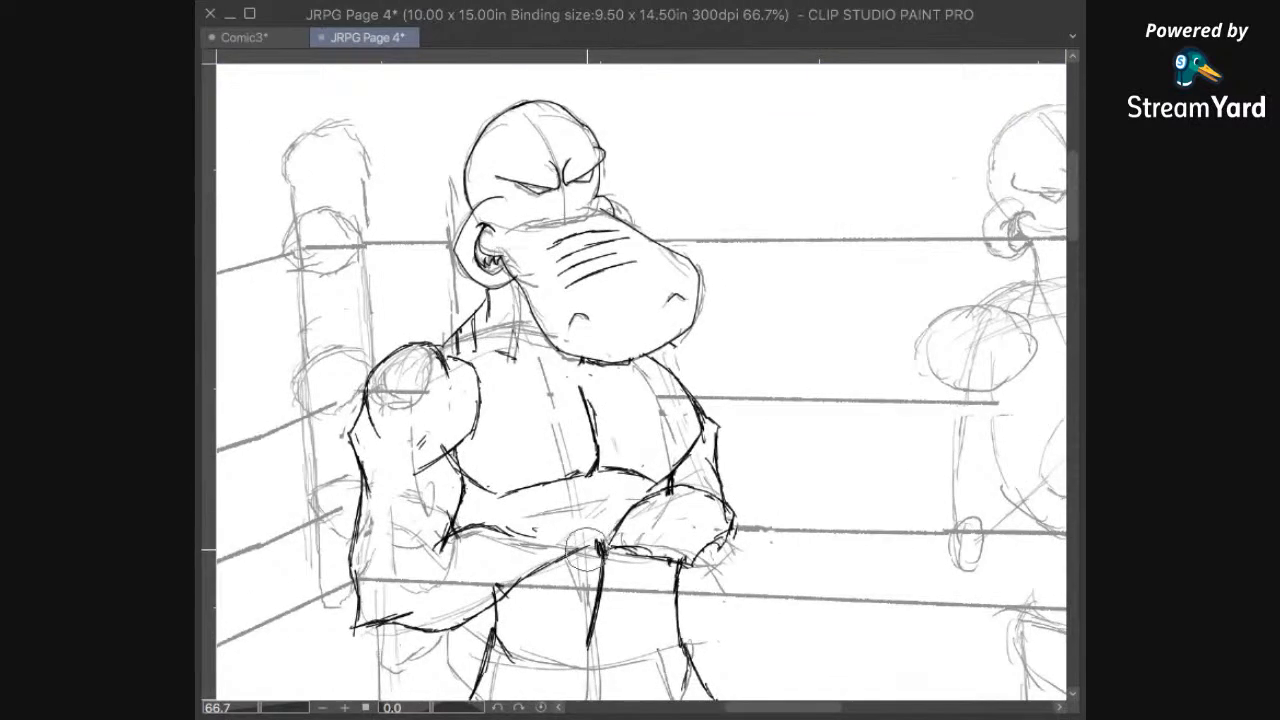
{"action": "left_click_drag", "start_coordinate": [589, 550], "coordinate": [594, 546]}
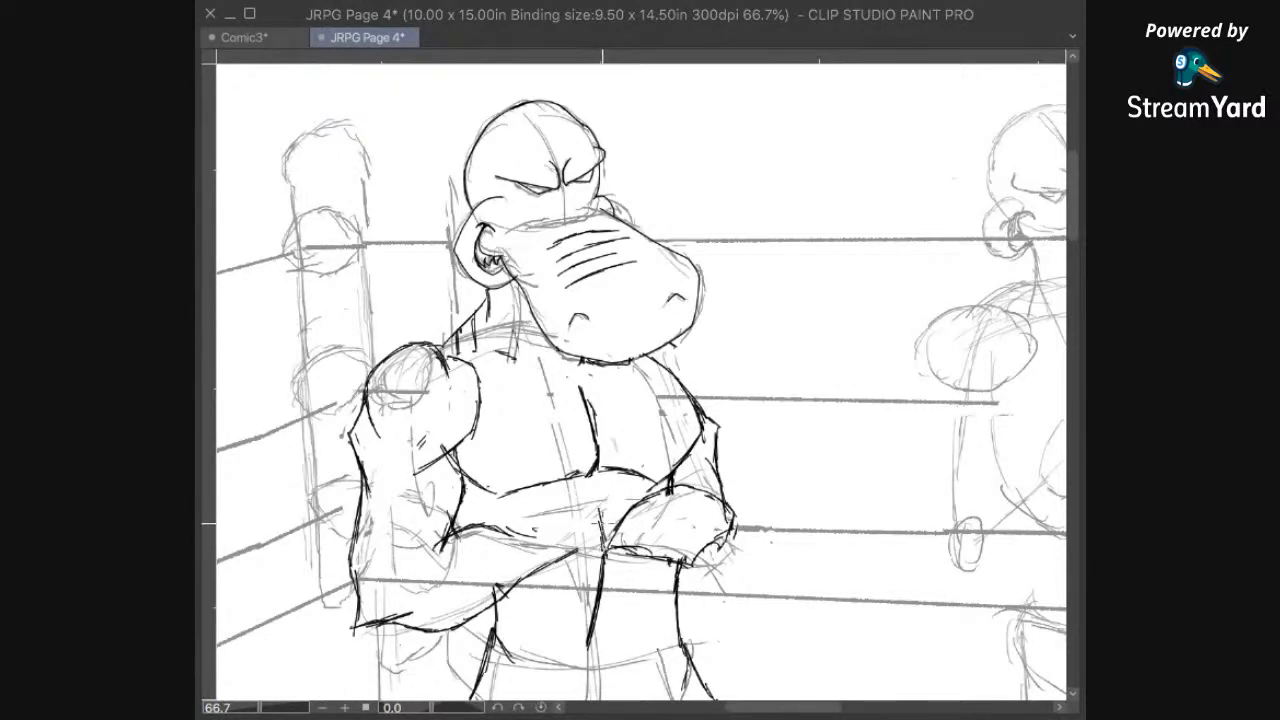
{"action": "mouse_move", "coordinate": [617, 594]}
{"action": "left_mouse_down"}
{"action": "mouse_move", "coordinate": [620, 545]}
{"action": "mouse_move", "coordinate": [697, 489]}
{"action": "left_mouse_up"}
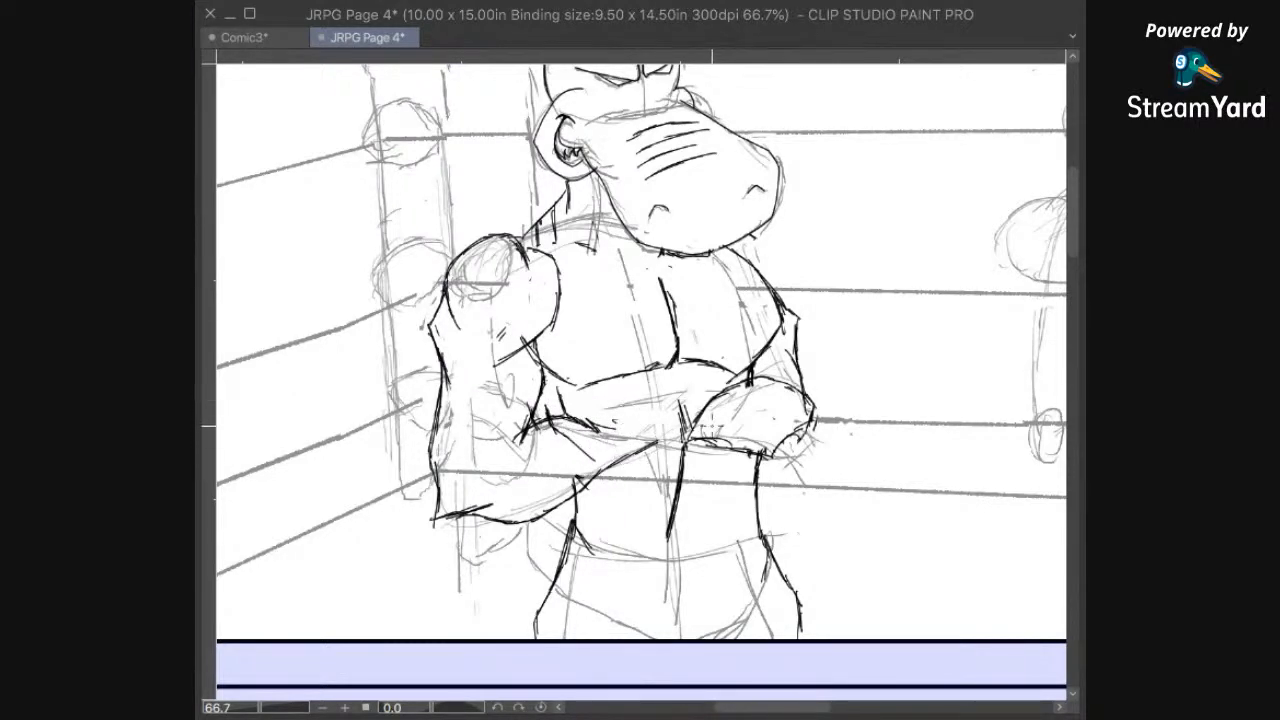
Step: Fit the whole page in view and save the file
{"action": "left_click_drag", "start_coordinate": [717, 434], "coordinate": [773, 357]}
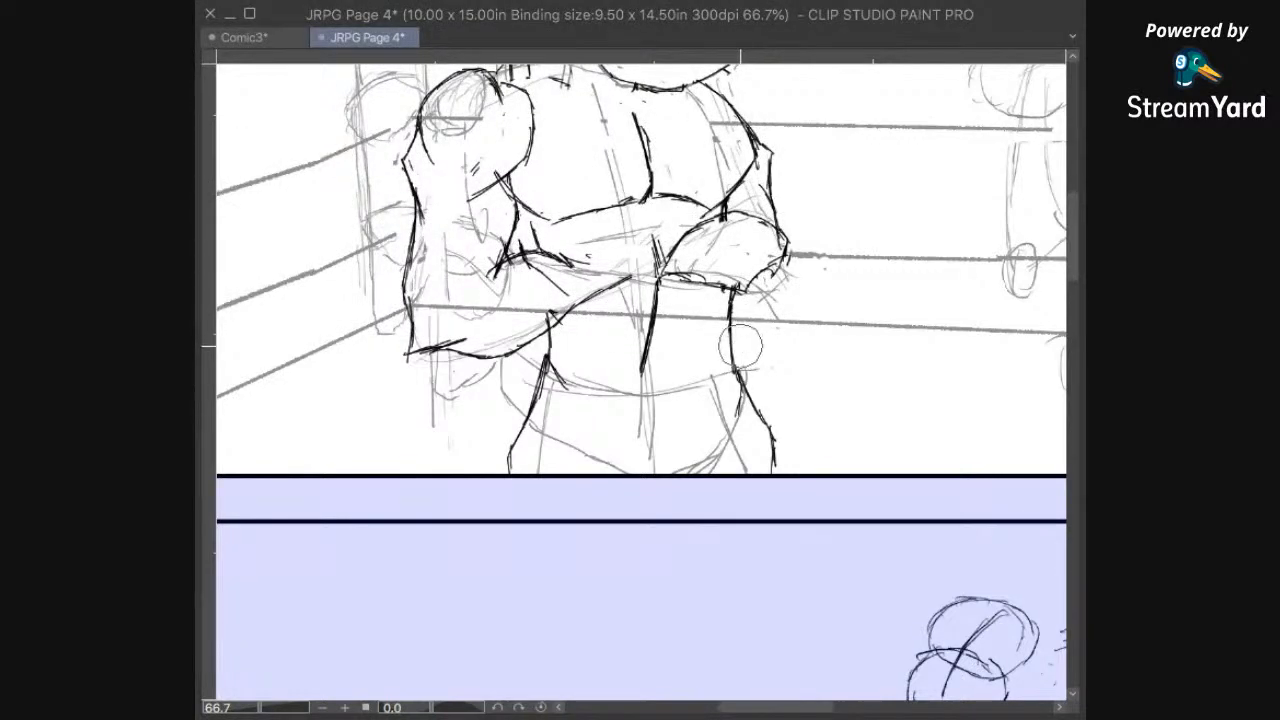
{"action": "key", "text": "ctrl+0"}
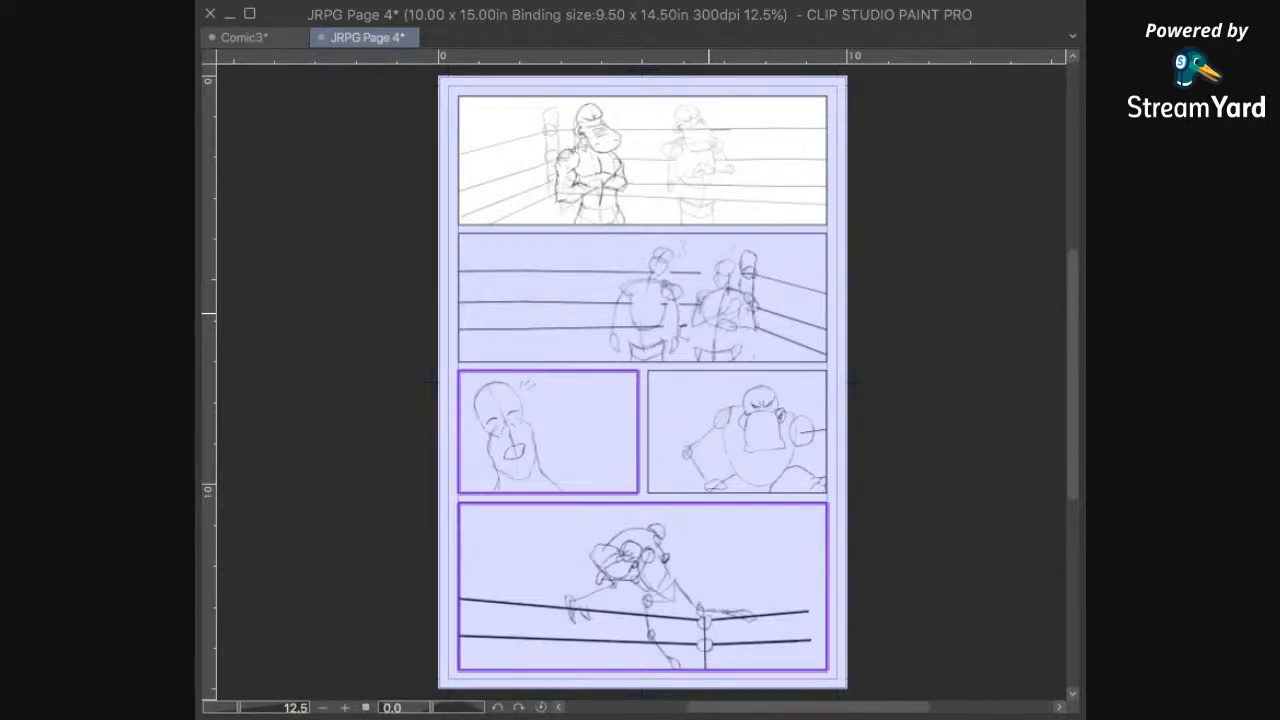
{"action": "key", "text": "ctrl+s"}
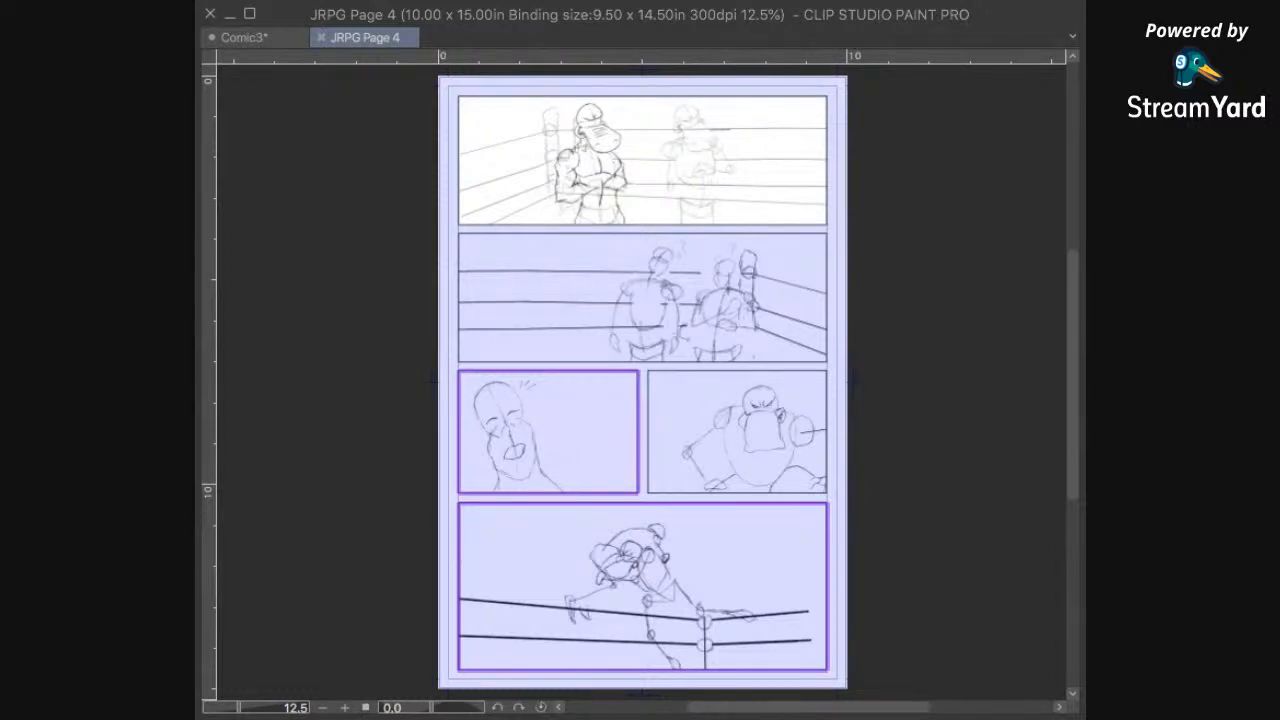
Step: Zoom in on the left hippo and ink short crease strokes where the right waist meets the hip
{"action": "left_click_drag", "start_coordinate": [695, 177], "coordinate": [737, 274]}
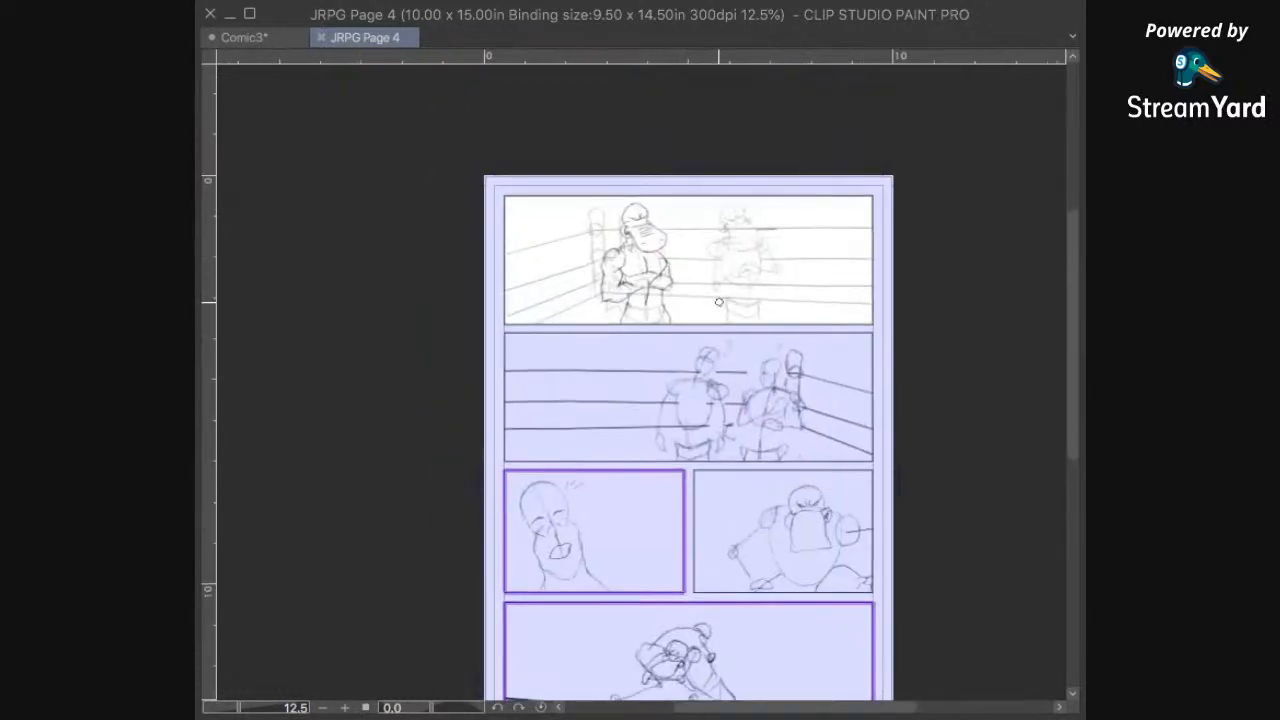
{"action": "scroll", "coordinate": [723, 296], "scroll_direction": "up", "scroll_amount": 2}
{"action": "scroll", "coordinate": [723, 296], "scroll_direction": "up", "scroll_amount": 5}
{"action": "mouse_move", "coordinate": [700, 300]}
{"action": "left_mouse_down"}
{"action": "mouse_move", "coordinate": [701, 460]}
{"action": "mouse_move", "coordinate": [806, 408]}
{"action": "left_mouse_up"}
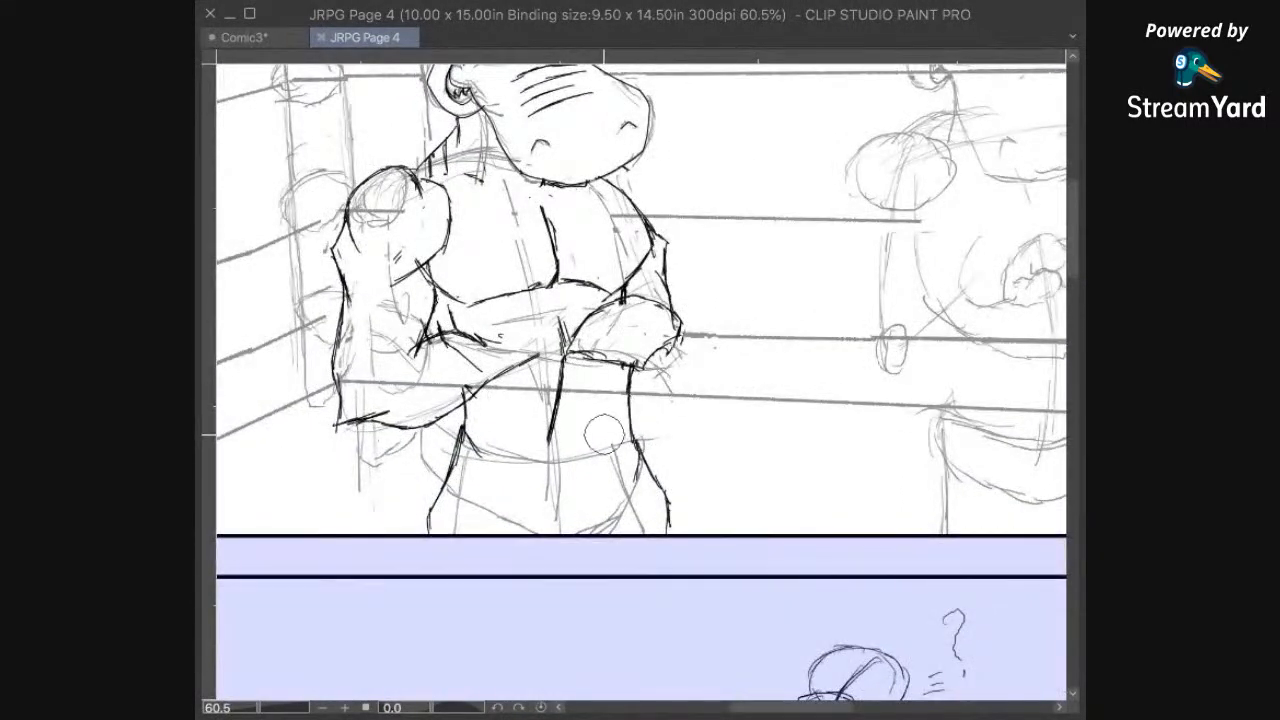
{"action": "left_click_drag", "start_coordinate": [644, 446], "coordinate": [647, 498]}
{"action": "mouse_move", "coordinate": [657, 428]}
{"action": "left_mouse_down"}
{"action": "mouse_move", "coordinate": [664, 485]}
{"action": "mouse_move", "coordinate": [671, 474]}
{"action": "mouse_move", "coordinate": [677, 486]}
{"action": "mouse_move", "coordinate": [666, 498]}
{"action": "left_mouse_up"}
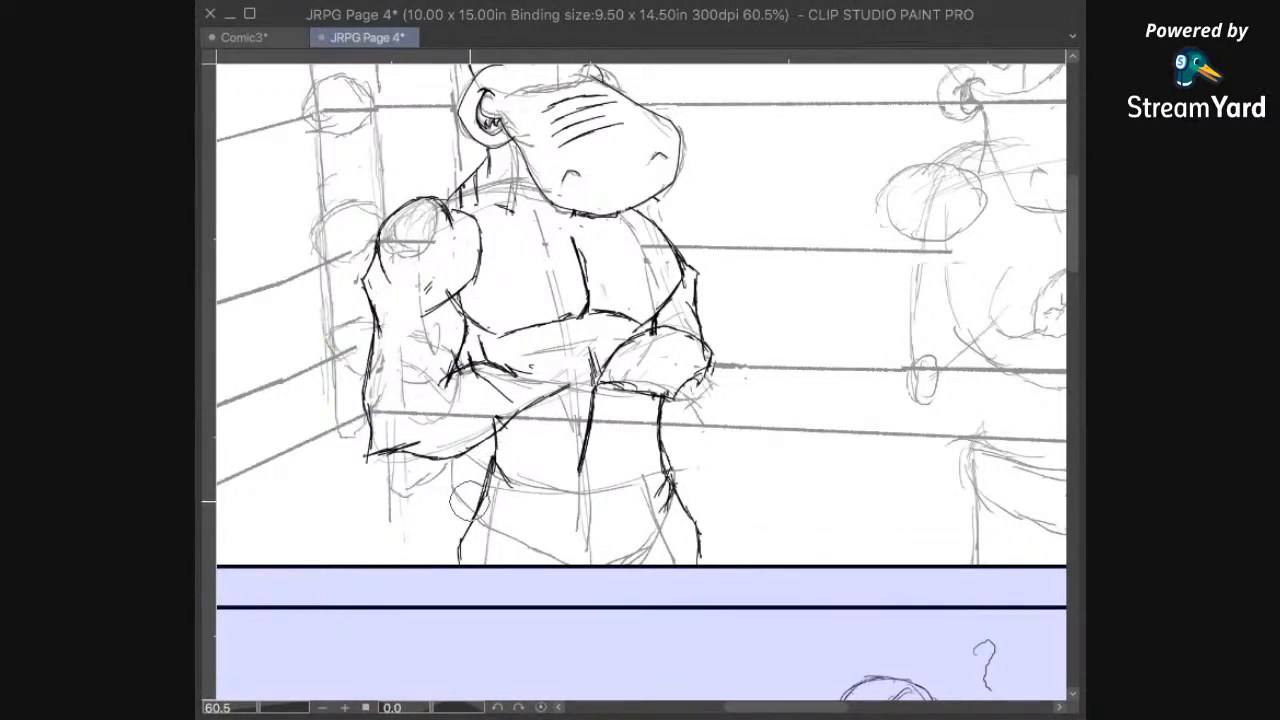
Step: Erase the top of the left hip line and redraw it joined to the waist contour
{"action": "left_click_drag", "start_coordinate": [473, 483], "coordinate": [481, 471]}
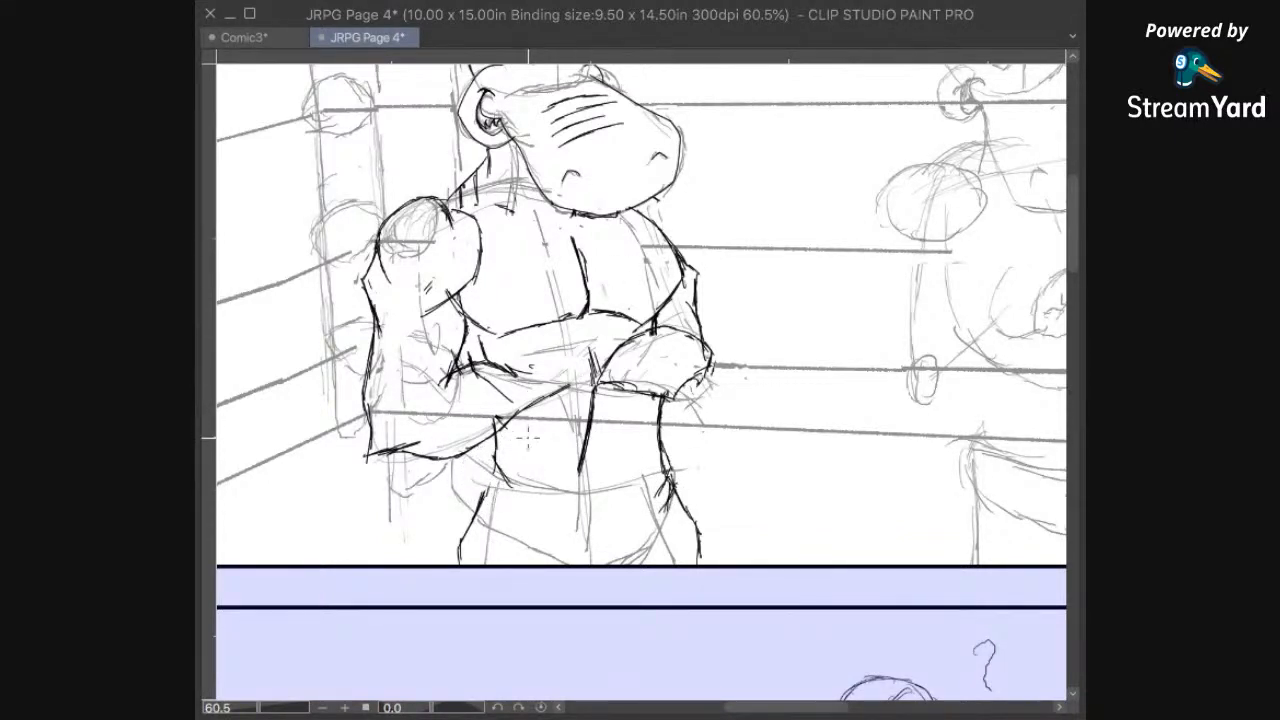
{"action": "mouse_move", "coordinate": [494, 466]}
{"action": "left_mouse_down"}
{"action": "mouse_move", "coordinate": [487, 490]}
{"action": "mouse_move", "coordinate": [495, 482]}
{"action": "left_mouse_up"}
{"action": "left_click_drag", "start_coordinate": [495, 456], "coordinate": [485, 496]}
Step: Ink a curved line across the belly from the left elbow crook to the right forearm
{"action": "mouse_move", "coordinate": [734, 503]}
{"action": "left_mouse_down"}
{"action": "mouse_move", "coordinate": [720, 437]}
{"action": "mouse_move", "coordinate": [708, 525]}
{"action": "mouse_move", "coordinate": [723, 474]}
{"action": "left_mouse_up"}
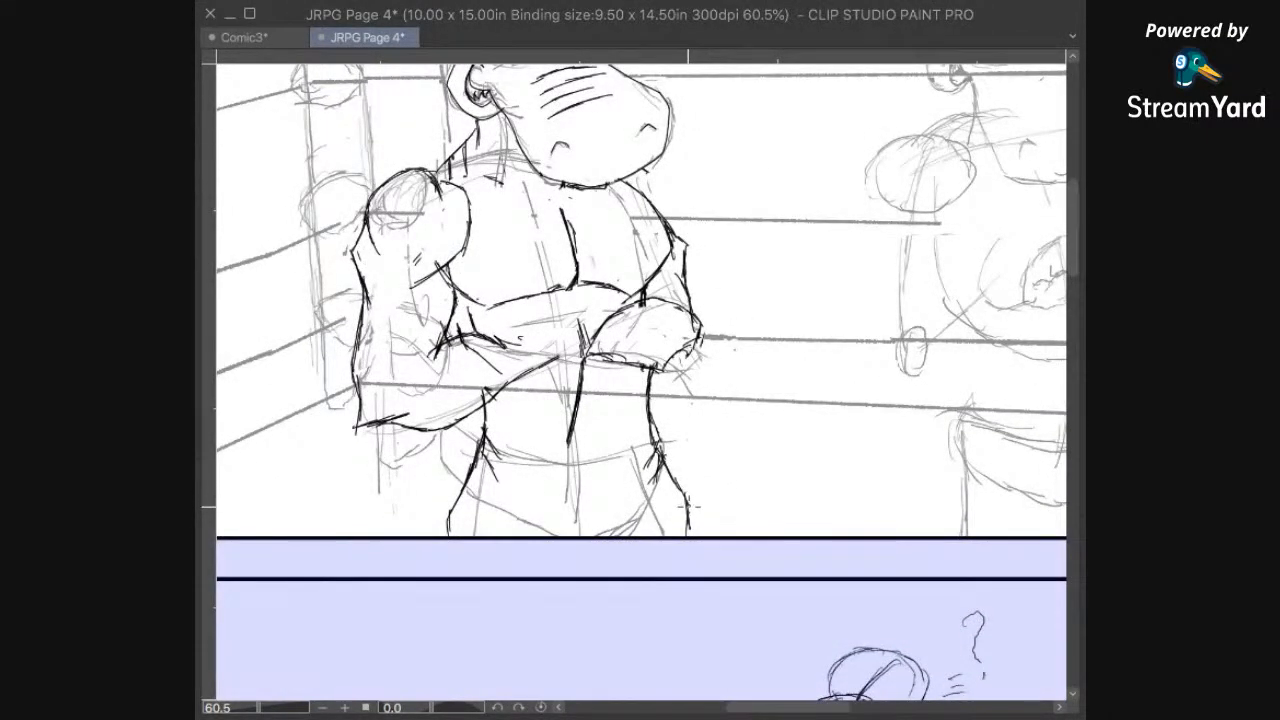
{"action": "left_click_drag", "start_coordinate": [703, 481], "coordinate": [721, 470]}
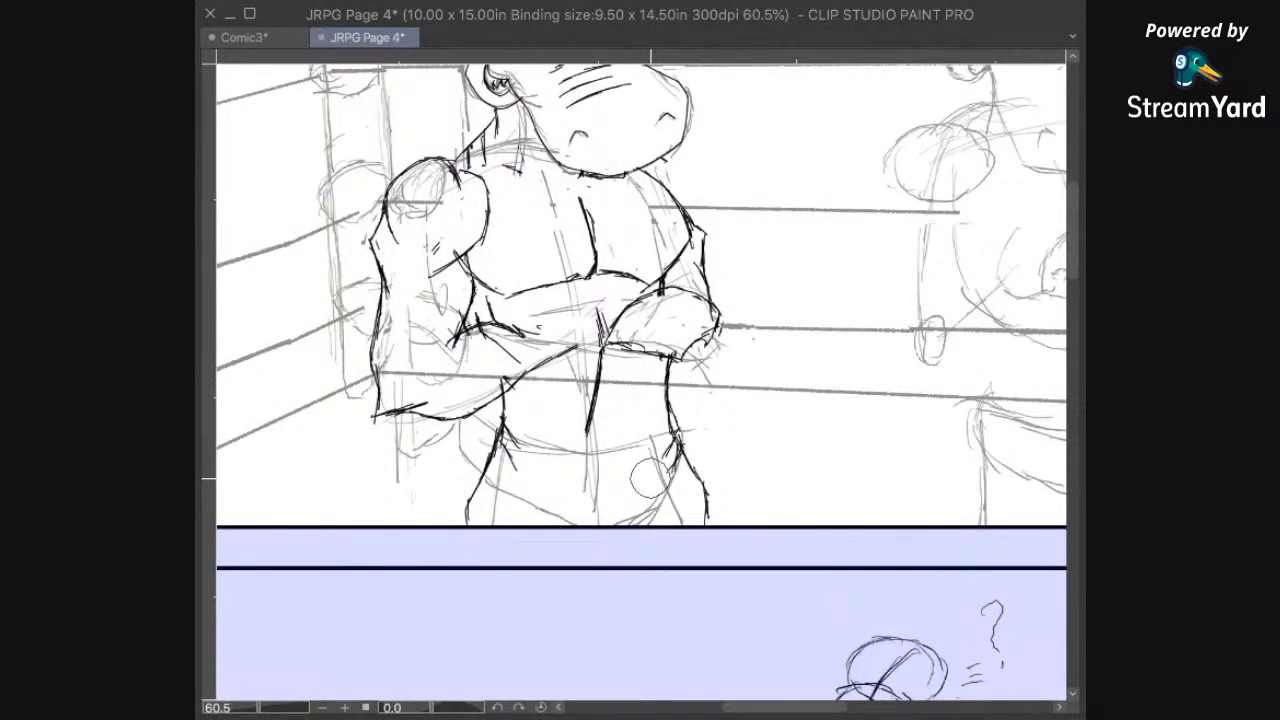
{"action": "left_click_drag", "start_coordinate": [668, 355], "coordinate": [677, 349]}
{"action": "scroll", "coordinate": [645, 430], "scroll_direction": "up", "scroll_amount": 3}
{"action": "scroll", "coordinate": [645, 420], "scroll_direction": "up", "scroll_amount": 2}
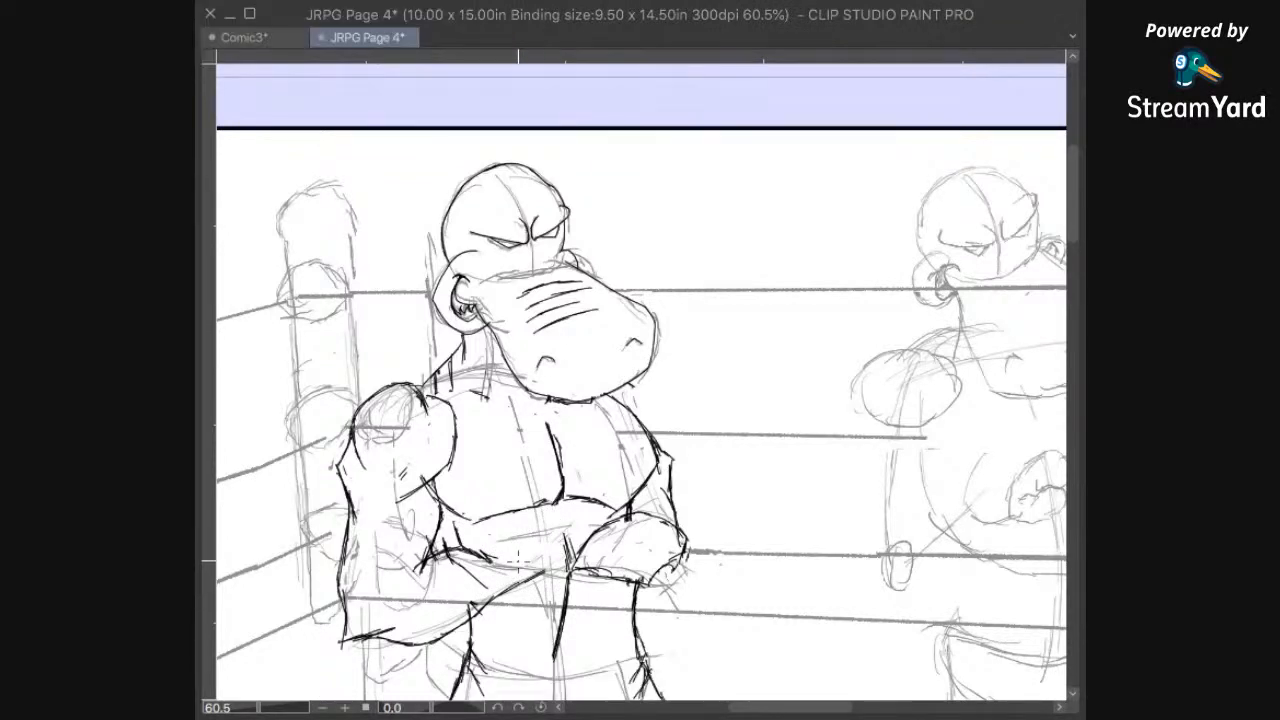
{"action": "left_click_drag", "start_coordinate": [472, 556], "coordinate": [596, 530]}
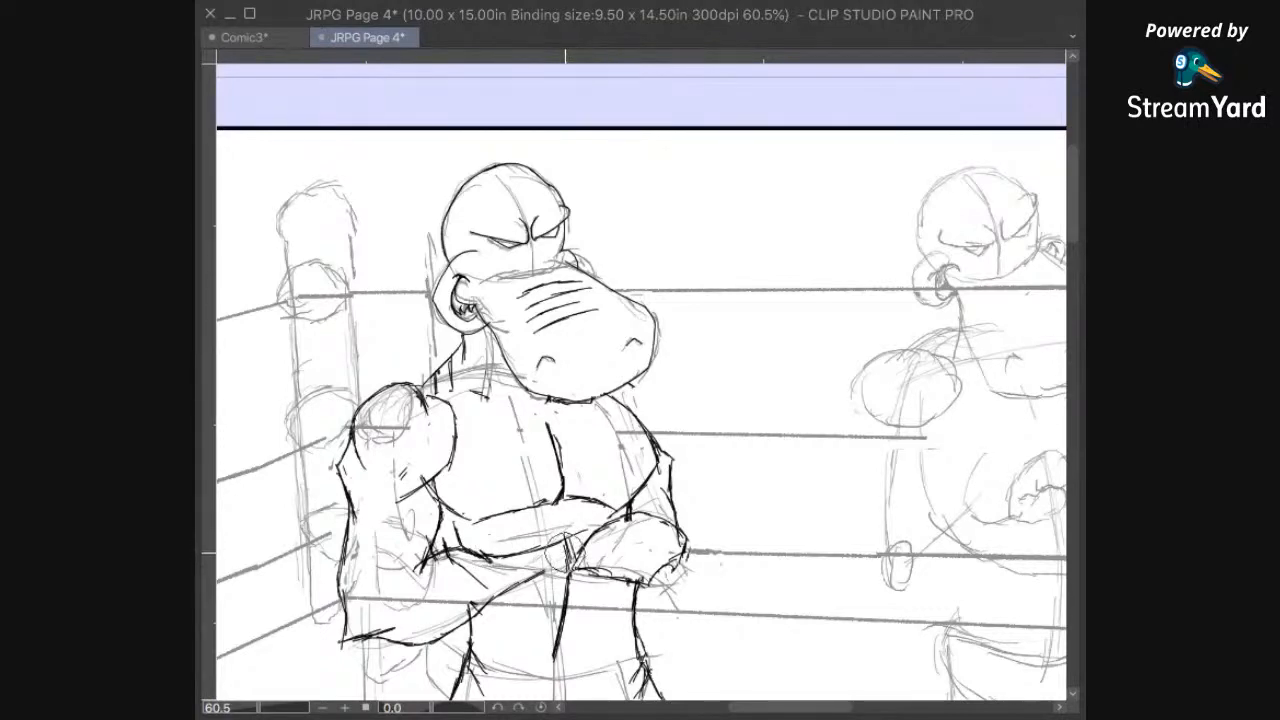
{"action": "mouse_move", "coordinate": [548, 535]}
{"action": "left_mouse_down"}
{"action": "mouse_move", "coordinate": [528, 536]}
{"action": "mouse_move", "coordinate": [607, 457]}
{"action": "left_mouse_up"}
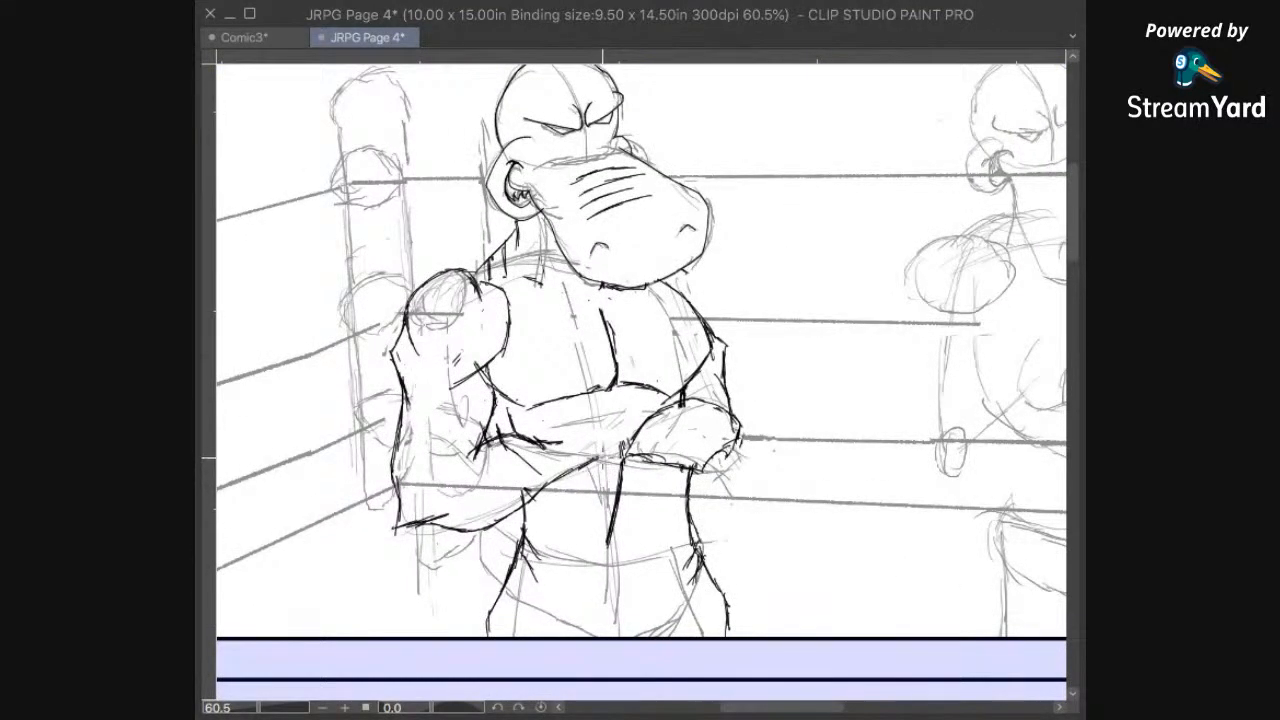
{"action": "left_click_drag", "start_coordinate": [630, 505], "coordinate": [636, 587]}
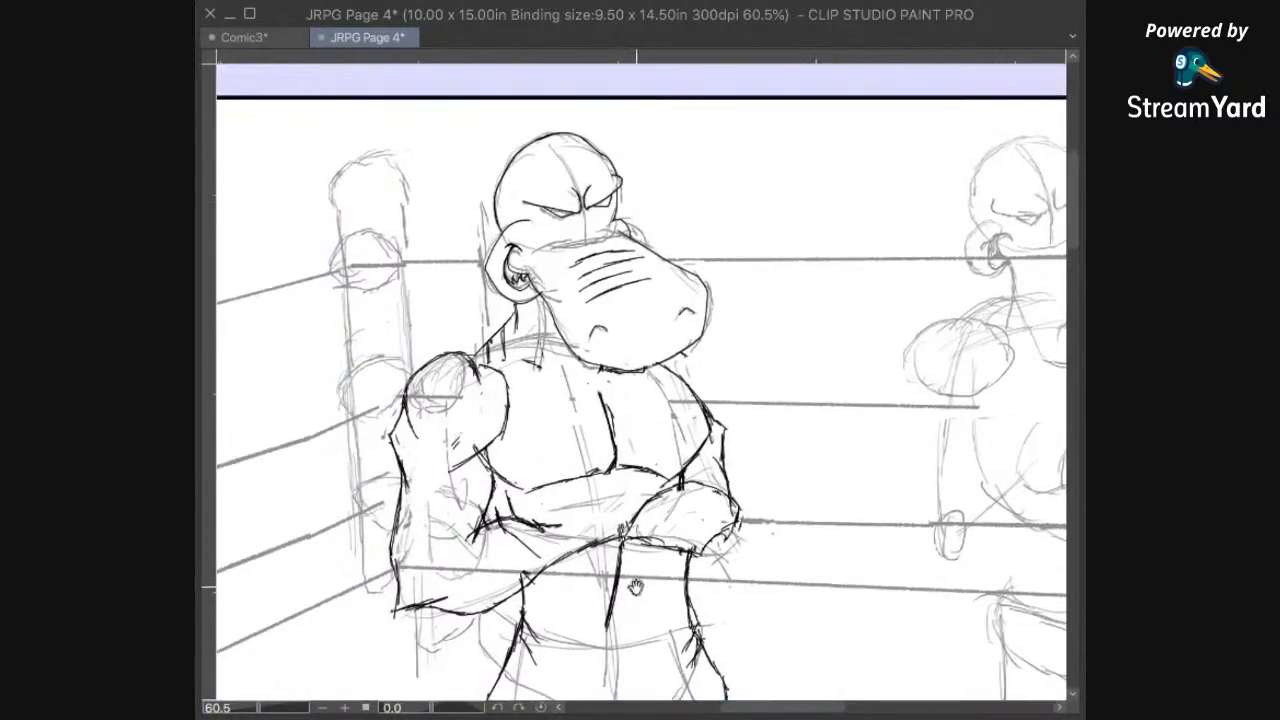
{"action": "left_click_drag", "start_coordinate": [711, 469], "coordinate": [743, 587]}
{"action": "left_click_drag", "start_coordinate": [866, 262], "coordinate": [832, 302]}
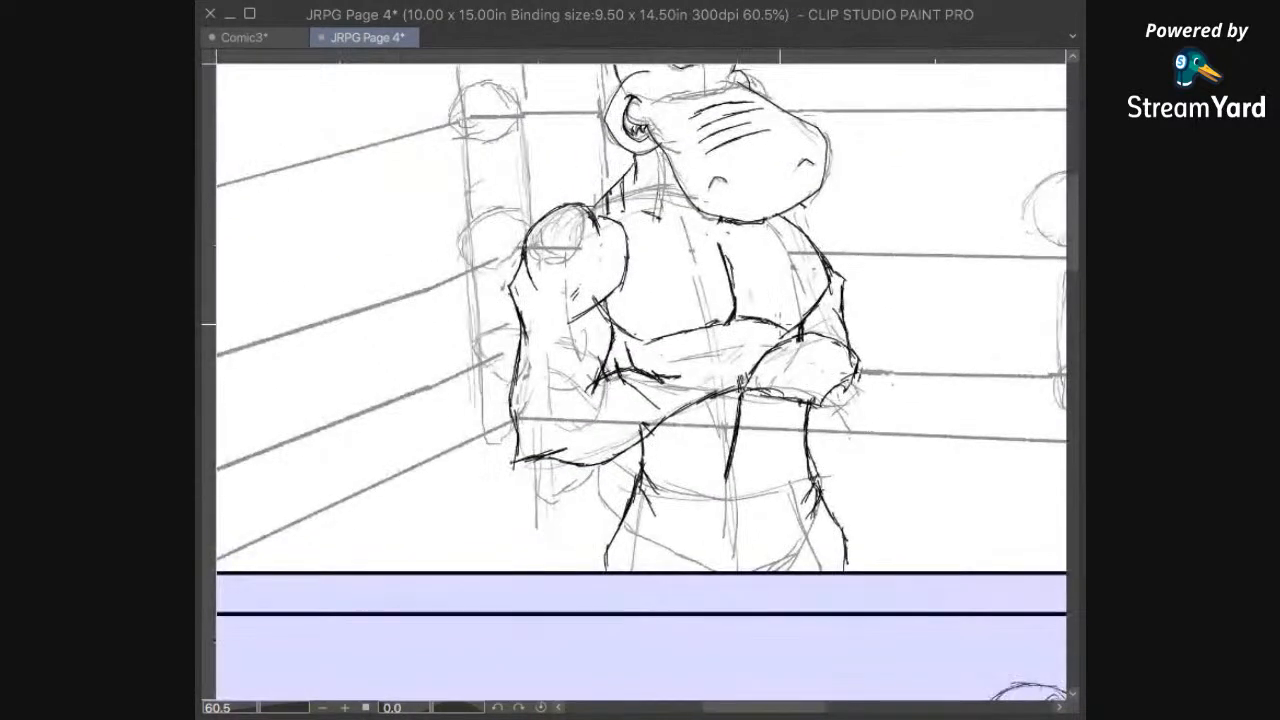
{"action": "left_click_drag", "start_coordinate": [748, 373], "coordinate": [766, 346]}
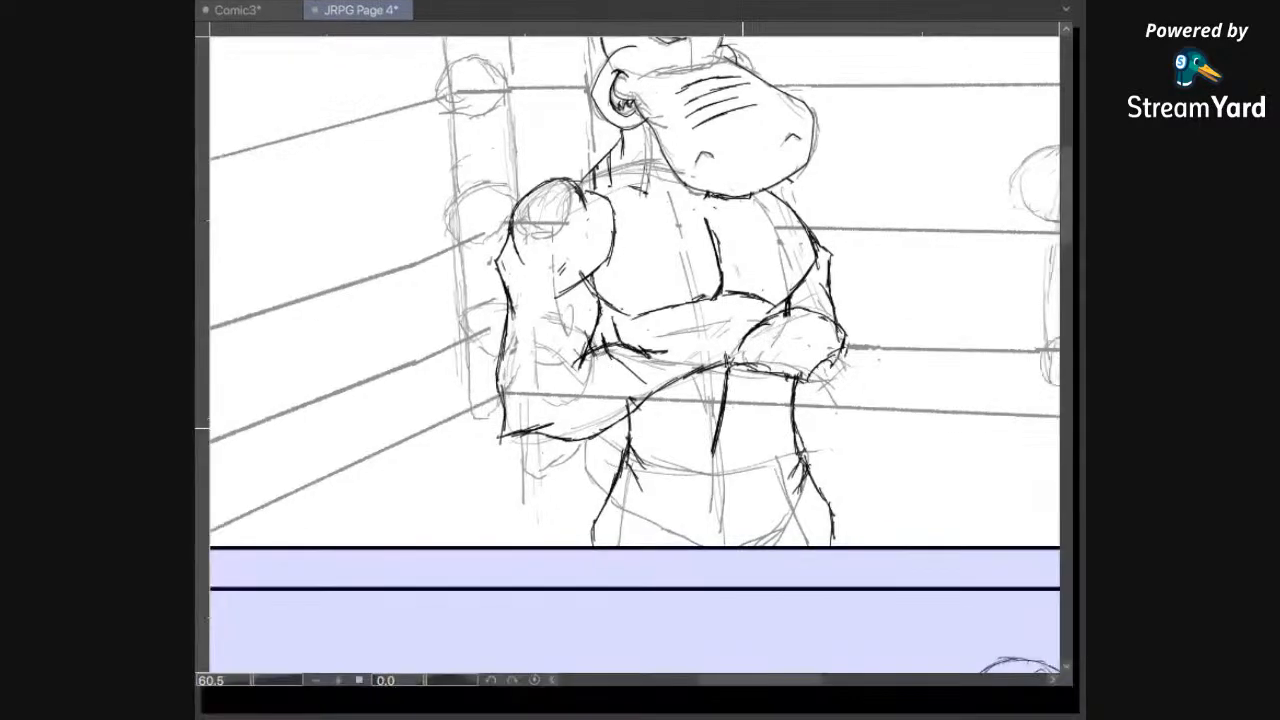
{"action": "left_click_drag", "start_coordinate": [767, 379], "coordinate": [772, 504]}
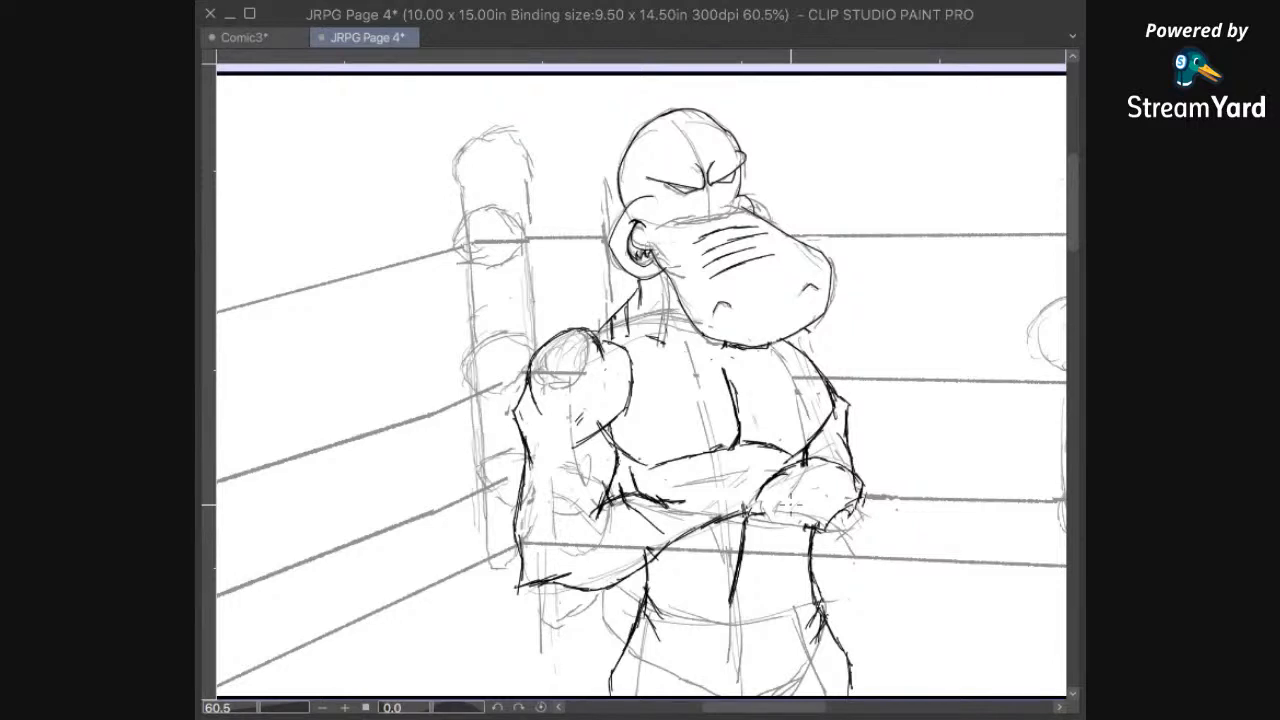
Step: Erase the underside of the left hippo's right-hand fist and redraw it as a pointed contour, adding a short wrist crease
{"action": "mouse_move", "coordinate": [764, 514]}
{"action": "left_mouse_down"}
{"action": "mouse_move", "coordinate": [803, 526]}
{"action": "mouse_move", "coordinate": [784, 491]}
{"action": "left_mouse_up"}
{"action": "left_click_drag", "start_coordinate": [834, 593], "coordinate": [780, 554]}
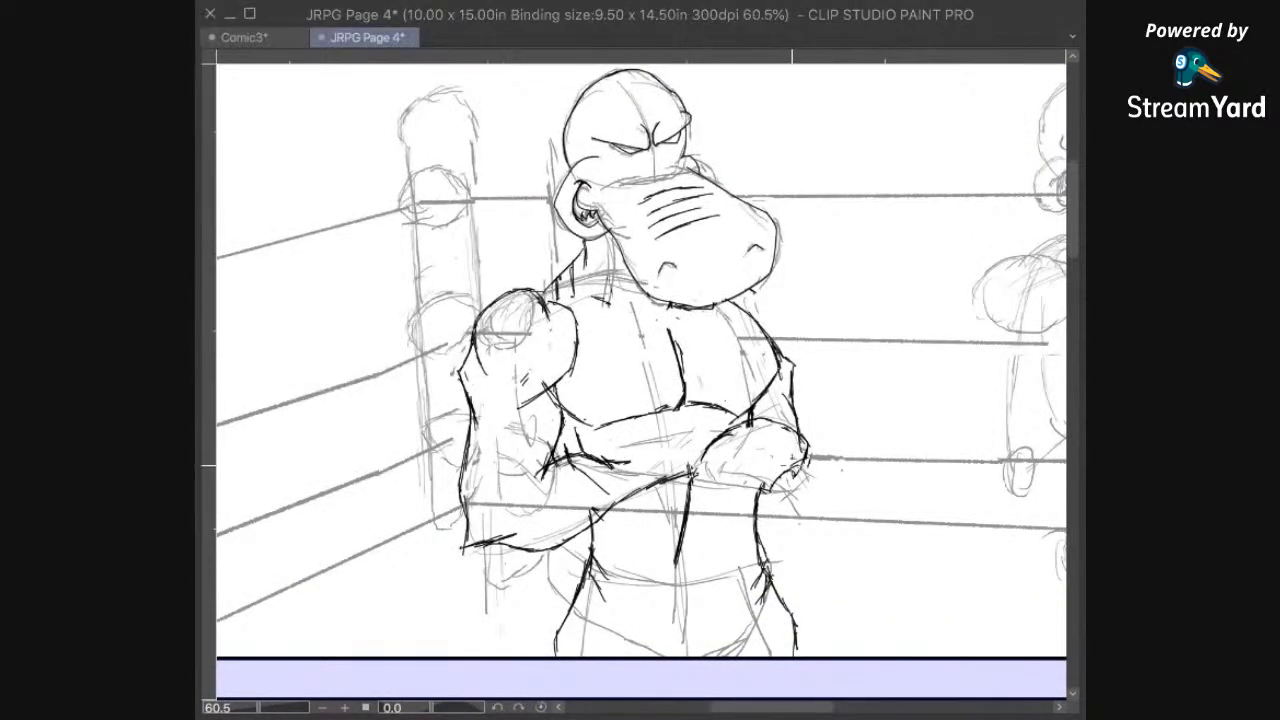
{"action": "mouse_move", "coordinate": [783, 484]}
{"action": "left_mouse_down"}
{"action": "mouse_move", "coordinate": [766, 478]}
{"action": "mouse_move", "coordinate": [747, 502]}
{"action": "mouse_move", "coordinate": [682, 476]}
{"action": "left_mouse_up"}
{"action": "mouse_move", "coordinate": [726, 431]}
{"action": "left_mouse_down"}
{"action": "mouse_move", "coordinate": [700, 444]}
{"action": "mouse_move", "coordinate": [718, 450]}
{"action": "left_mouse_up"}
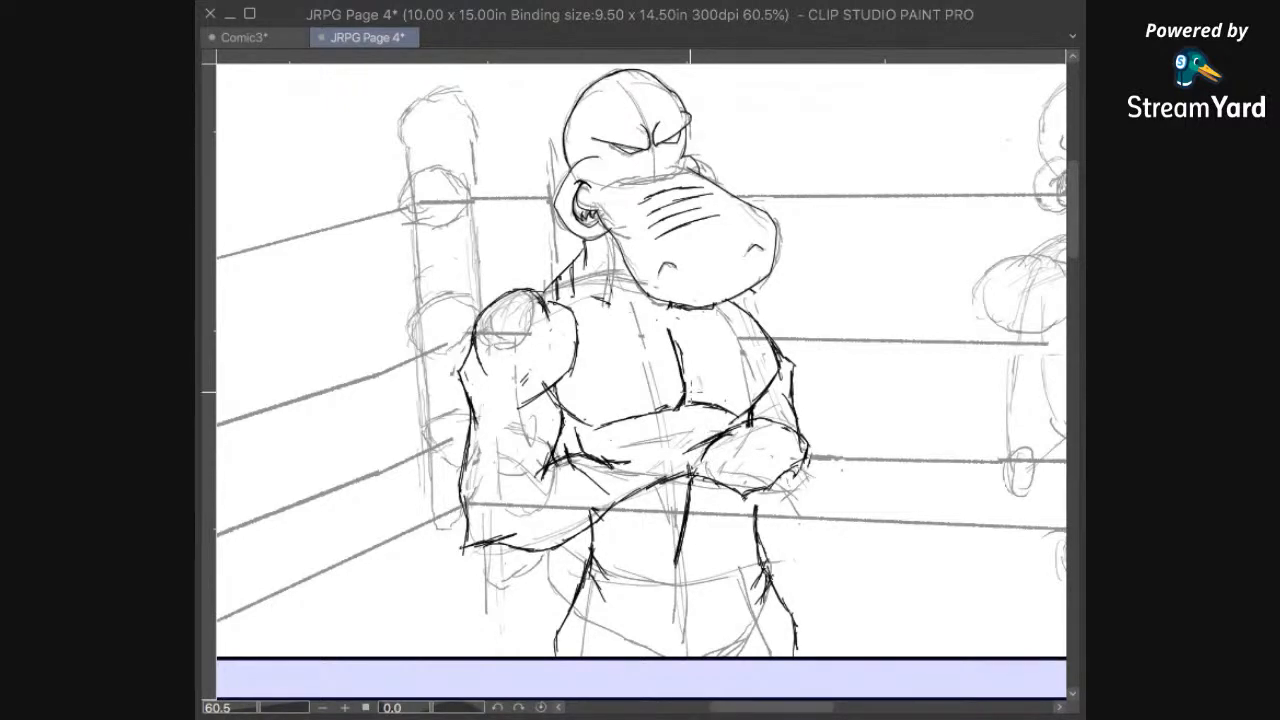
Step: Erase the old crease strokes at the left elbow crook, darken the crook, and ink the forearm's upper contour across to the fist
{"action": "mouse_move", "coordinate": [706, 436]}
{"action": "left_mouse_down"}
{"action": "mouse_move", "coordinate": [602, 458]}
{"action": "mouse_move", "coordinate": [582, 413]}
{"action": "mouse_move", "coordinate": [606, 434]}
{"action": "left_mouse_up"}
{"action": "key", "text": "e"}
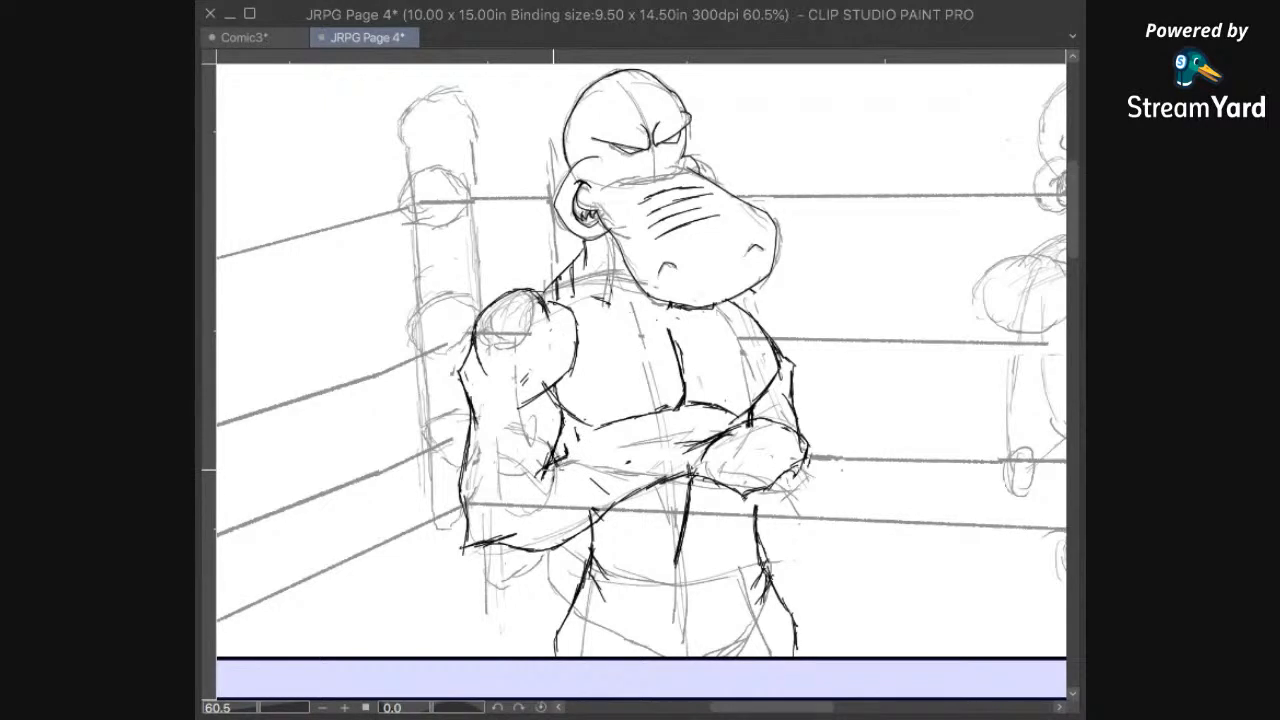
{"action": "left_click_drag", "start_coordinate": [555, 463], "coordinate": [550, 480]}
{"action": "left_click_drag", "start_coordinate": [537, 426], "coordinate": [552, 450]}
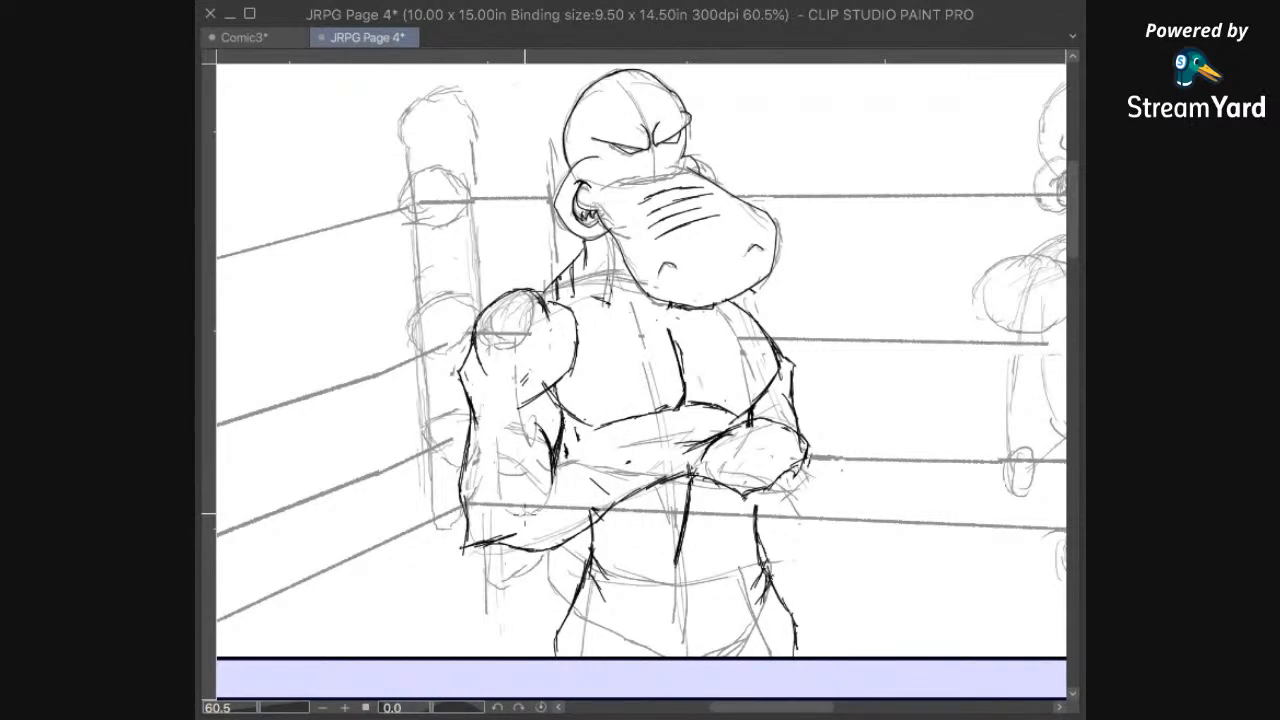
{"action": "mouse_move", "coordinate": [565, 465]}
{"action": "left_mouse_down"}
{"action": "mouse_move", "coordinate": [560, 455]}
{"action": "mouse_move", "coordinate": [600, 443]}
{"action": "mouse_move", "coordinate": [652, 460]}
{"action": "mouse_move", "coordinate": [724, 424]}
{"action": "left_mouse_up"}
Step: Extend the left hippo's right waist contour upward to meet the underside of the fist
{"action": "mouse_move", "coordinate": [778, 480]}
{"action": "left_mouse_down"}
{"action": "mouse_move", "coordinate": [807, 422]}
{"action": "mouse_move", "coordinate": [827, 454]}
{"action": "left_mouse_up"}
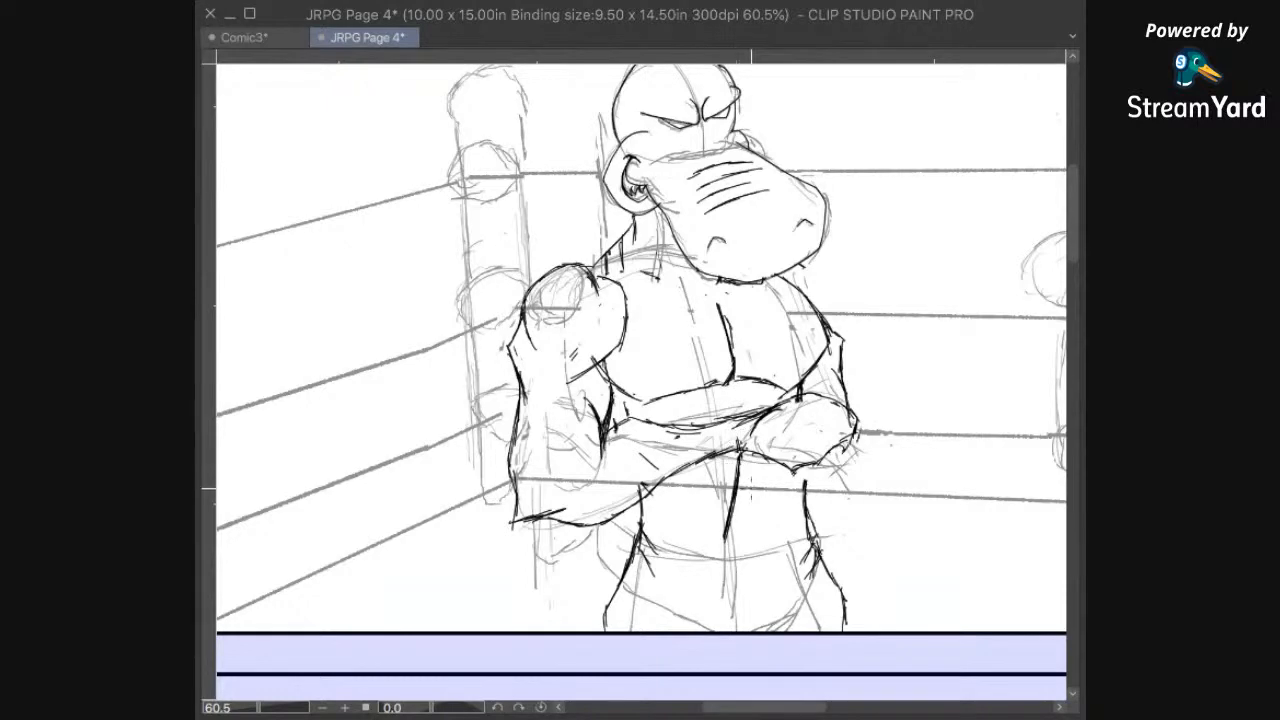
{"action": "left_click_drag", "start_coordinate": [887, 491], "coordinate": [809, 449]}
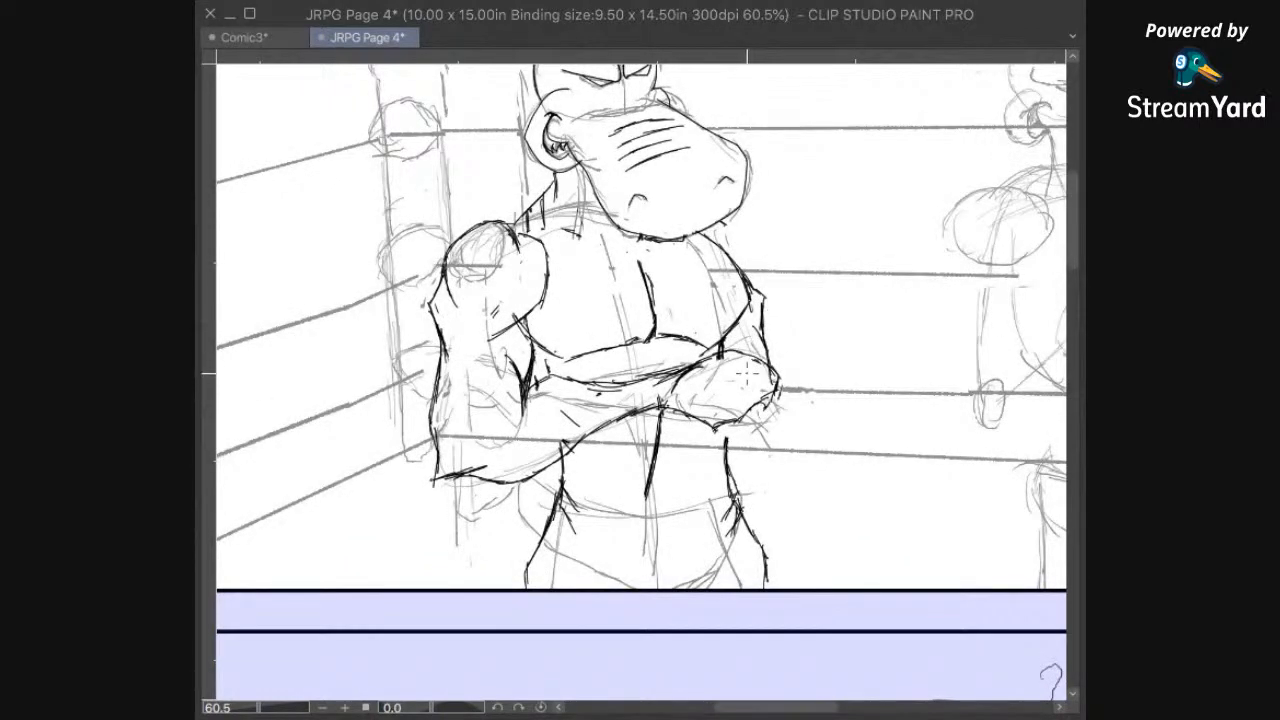
{"action": "left_click_drag", "start_coordinate": [749, 454], "coordinate": [759, 414]}
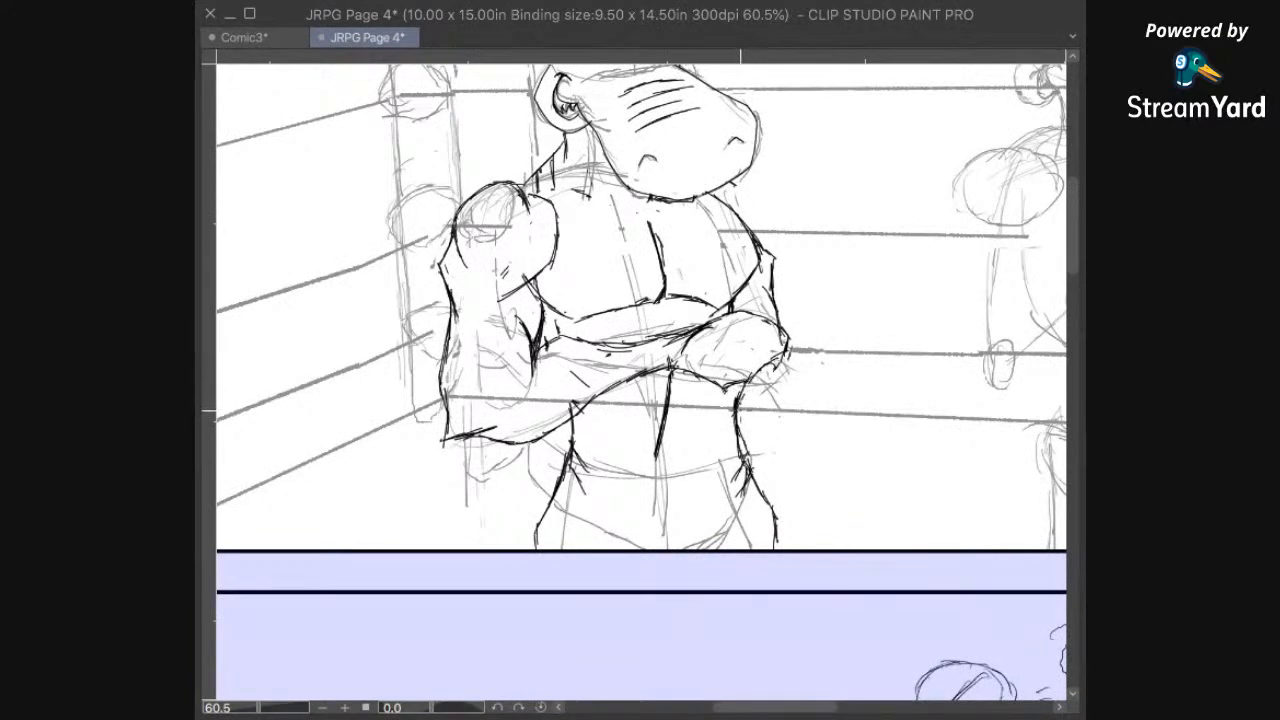
{"action": "left_click_drag", "start_coordinate": [788, 357], "coordinate": [748, 475]}
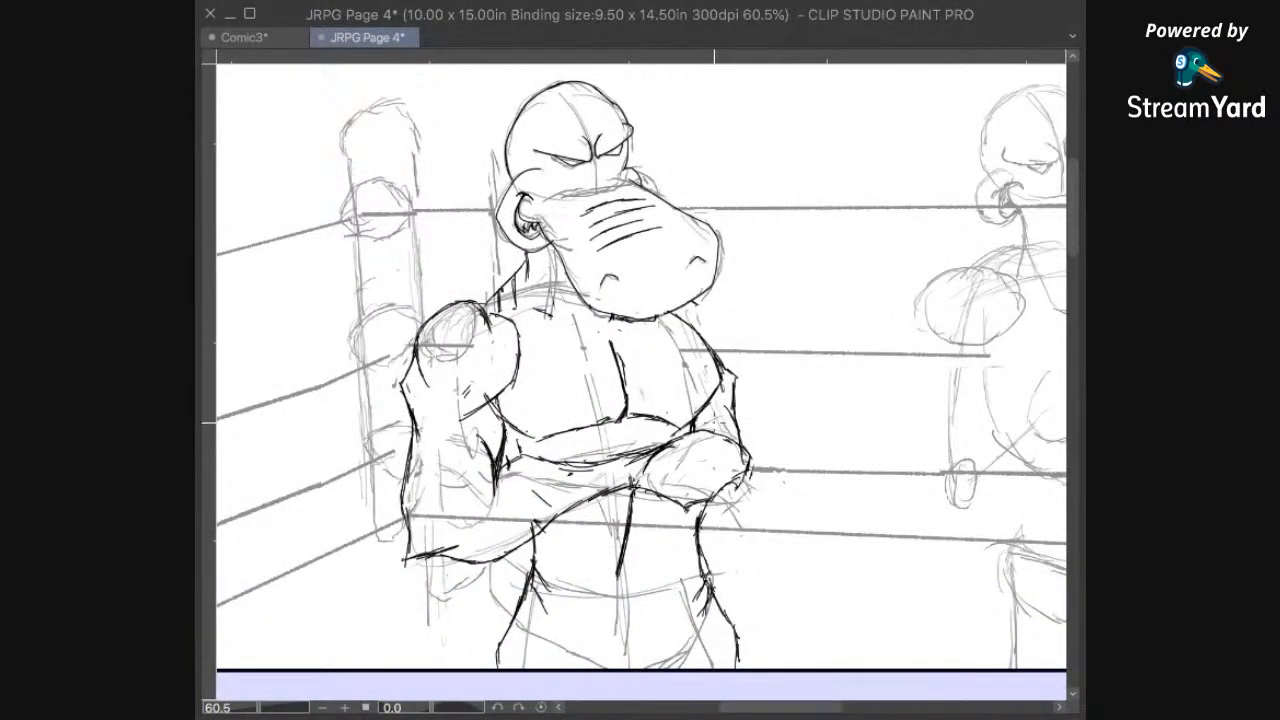
Step: Reduce the eraser size and clean up the overlapping strokes where the right chest and upper arm meet the folded forearm
{"action": "scroll", "coordinate": [718, 424], "scroll_direction": "up", "scroll_amount": 3}
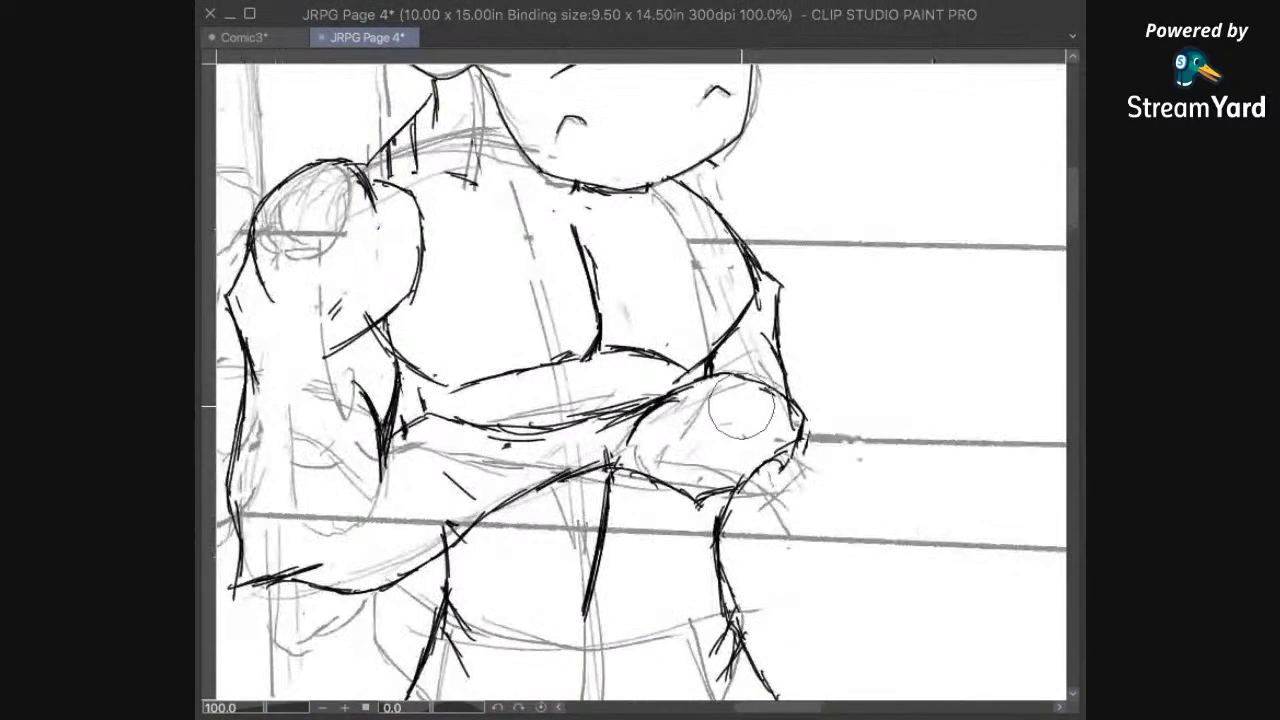
{"action": "left_click_drag", "start_coordinate": [737, 397], "coordinate": [767, 403]}
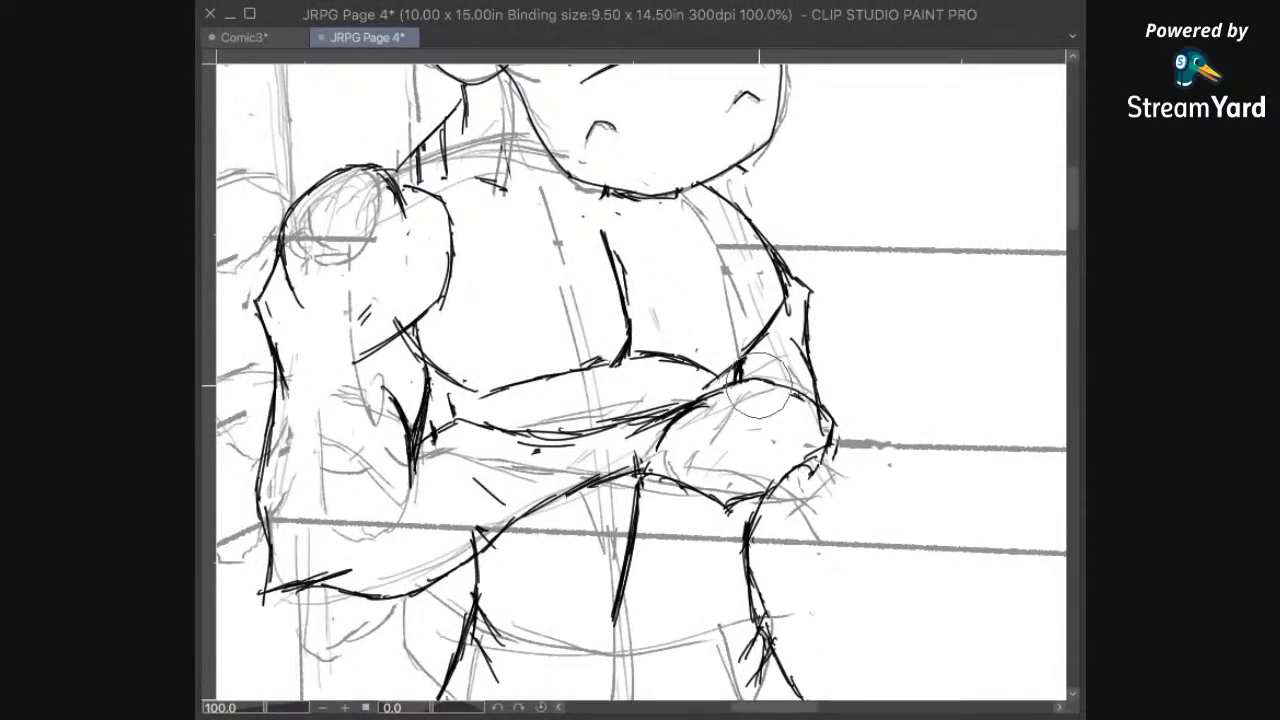
{"action": "scroll", "coordinate": [762, 393], "scroll_direction": "up", "scroll_amount": 1}
{"action": "key", "text": "bracketleft"}
{"action": "key", "text": "bracketleft"}
{"action": "key", "text": "bracketleft"}
{"action": "key", "text": "bracketleft"}
{"action": "key", "text": "bracketleft"}
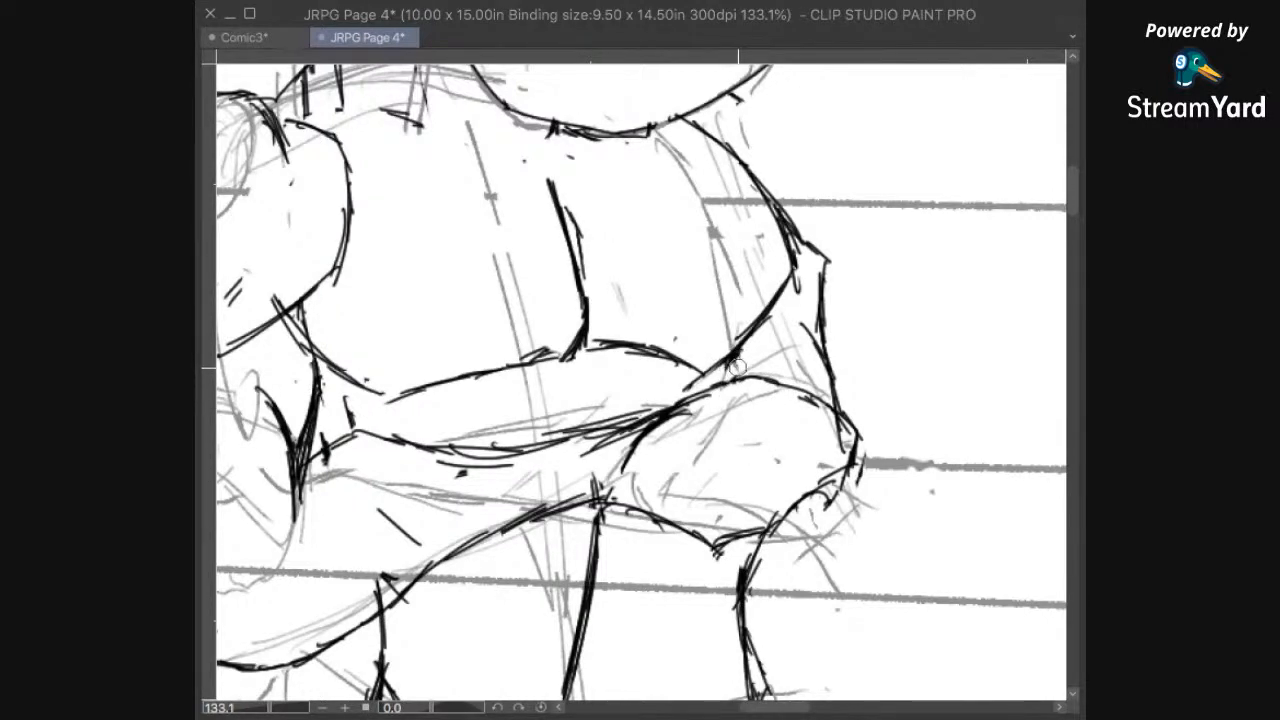
{"action": "left_click_drag", "start_coordinate": [778, 360], "coordinate": [798, 318]}
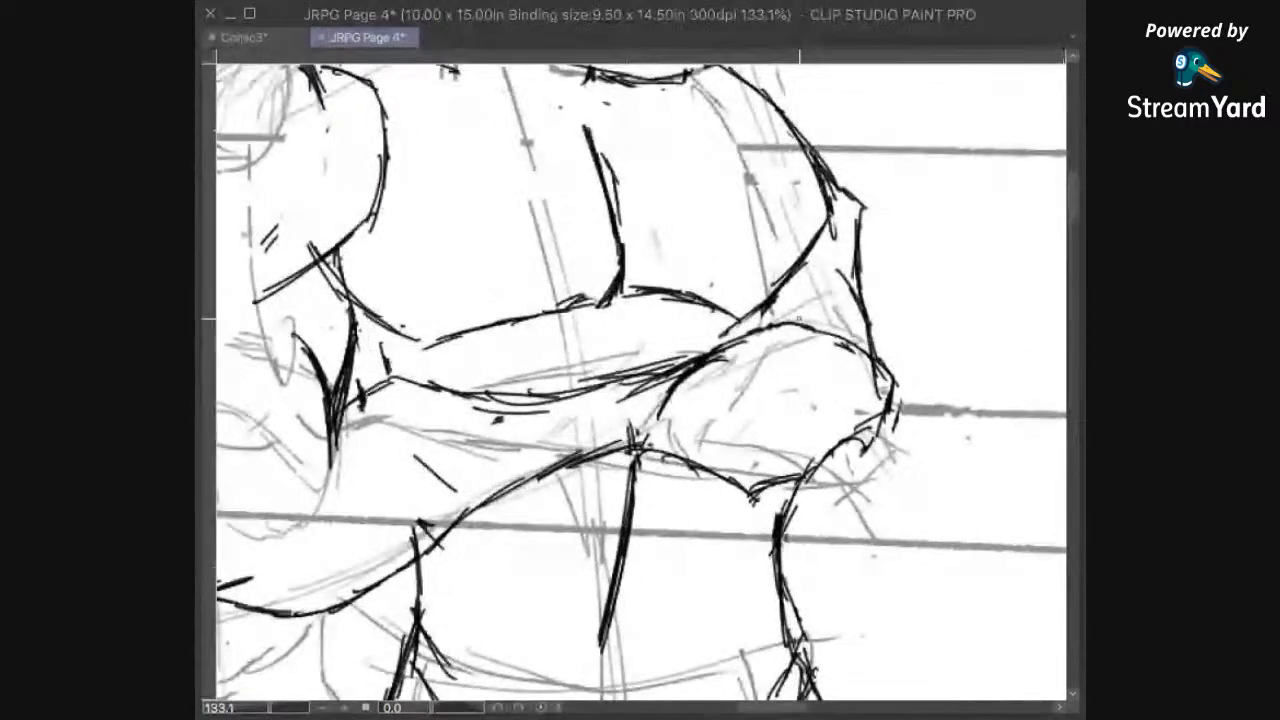
{"action": "left_click_drag", "start_coordinate": [771, 300], "coordinate": [789, 324]}
{"action": "mouse_move", "coordinate": [827, 390]}
{"action": "left_mouse_down"}
{"action": "mouse_move", "coordinate": [840, 382]}
{"action": "mouse_move", "coordinate": [888, 420]}
{"action": "mouse_move", "coordinate": [924, 370]}
{"action": "left_mouse_up"}
Step: Save the comic page with the reworked folded arms
{"action": "scroll", "coordinate": [924, 368], "scroll_direction": "down", "scroll_amount": 5}
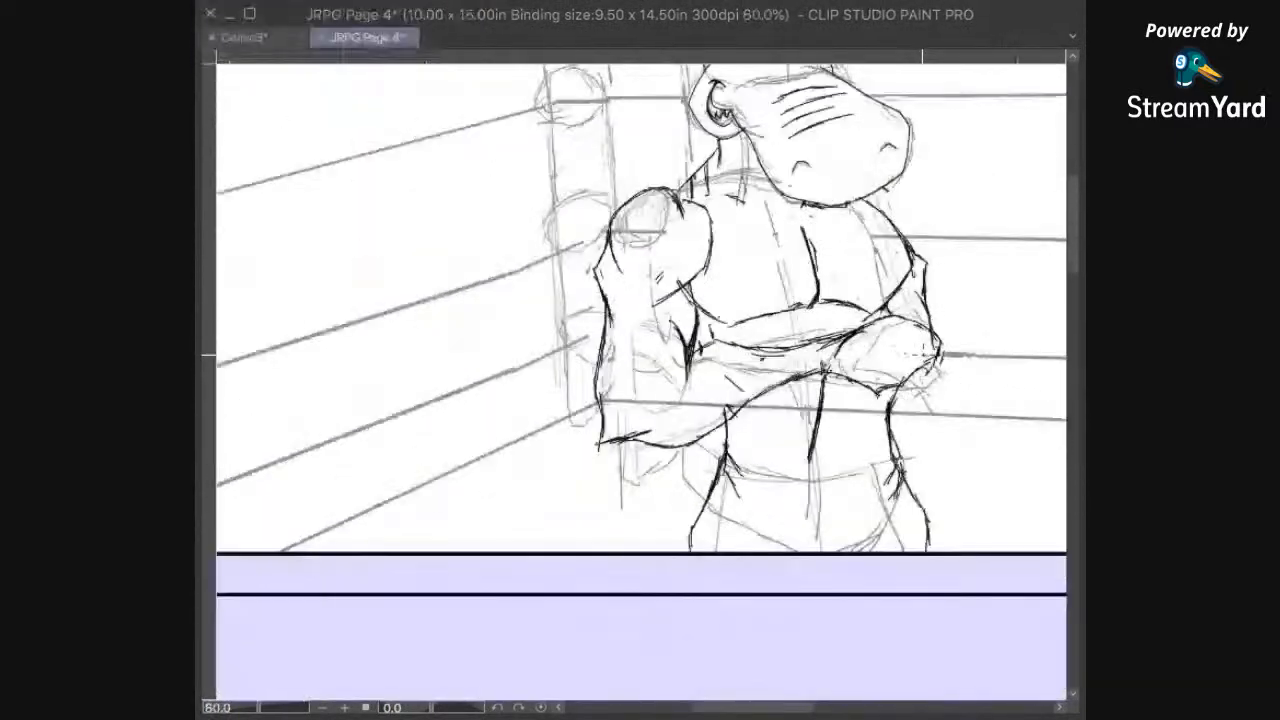
{"action": "left_click_drag", "start_coordinate": [931, 209], "coordinate": [827, 412]}
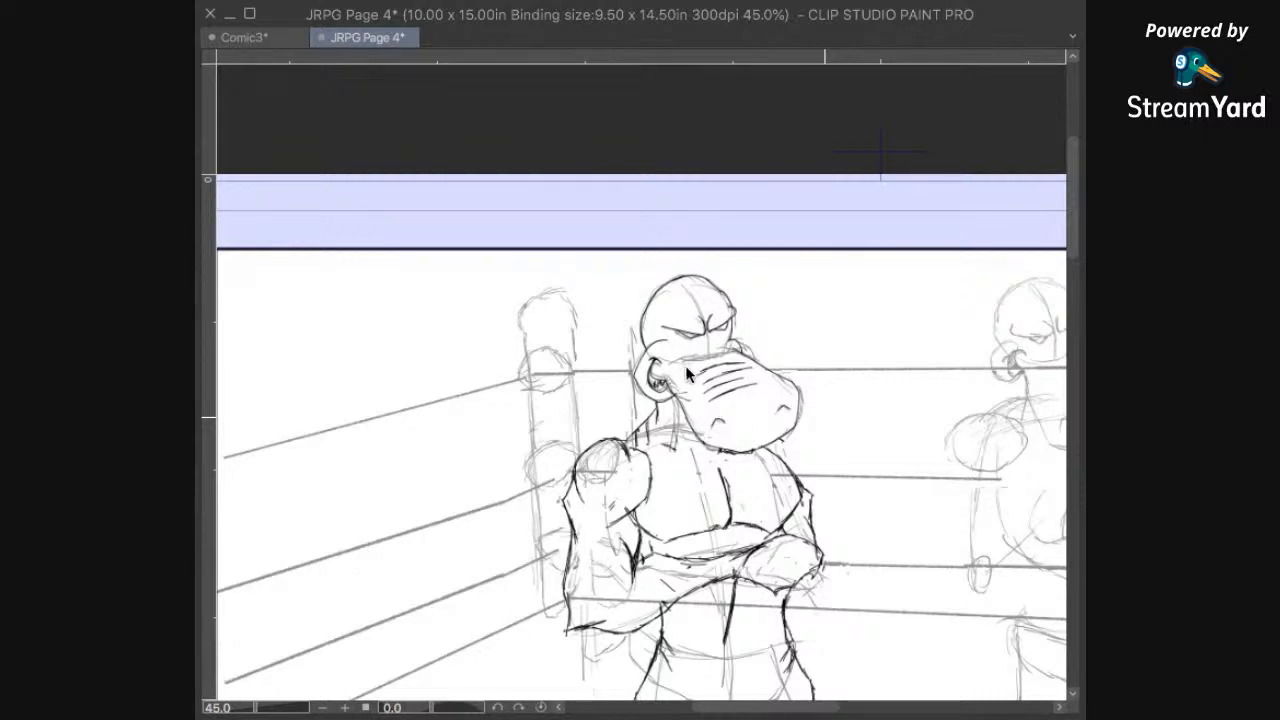
{"action": "key", "text": "ctrl+s"}
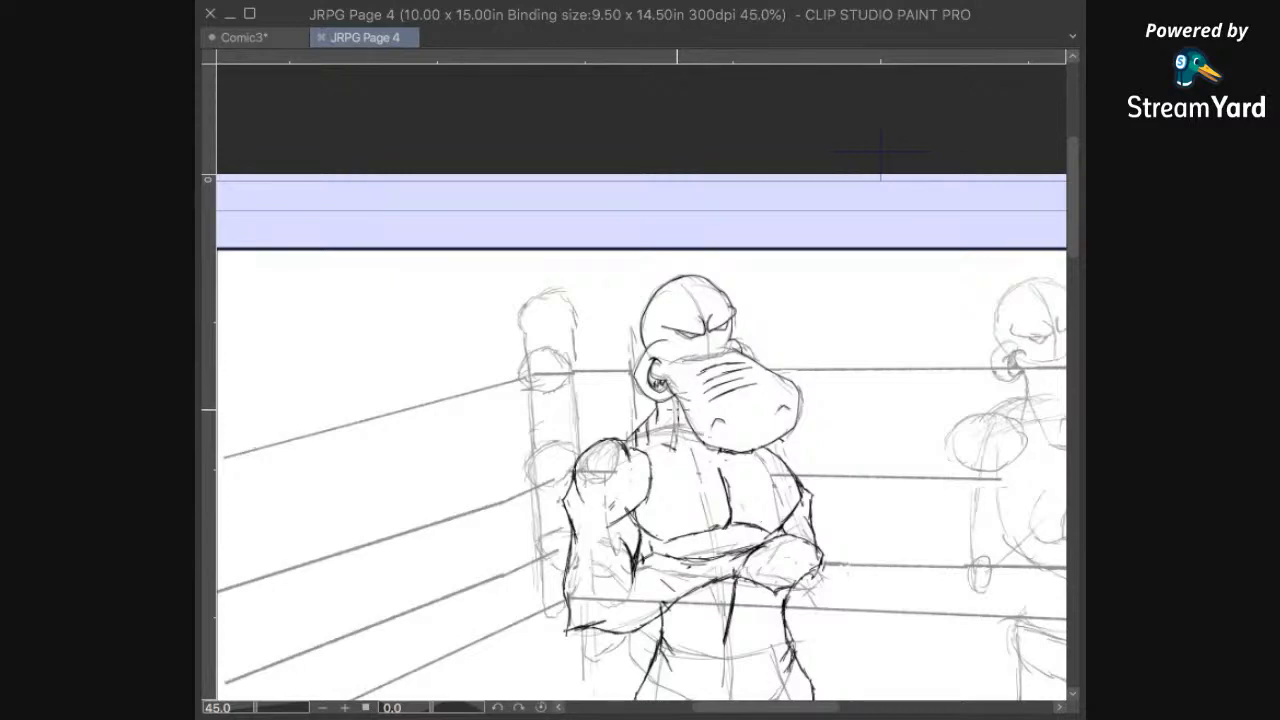
Step: Erase the short vertical strokes between the left hippo's neck and shoulder
{"action": "scroll", "coordinate": [677, 417], "scroll_direction": "up", "scroll_amount": 3}
{"action": "scroll", "coordinate": [705, 387], "scroll_direction": "up", "scroll_amount": 2}
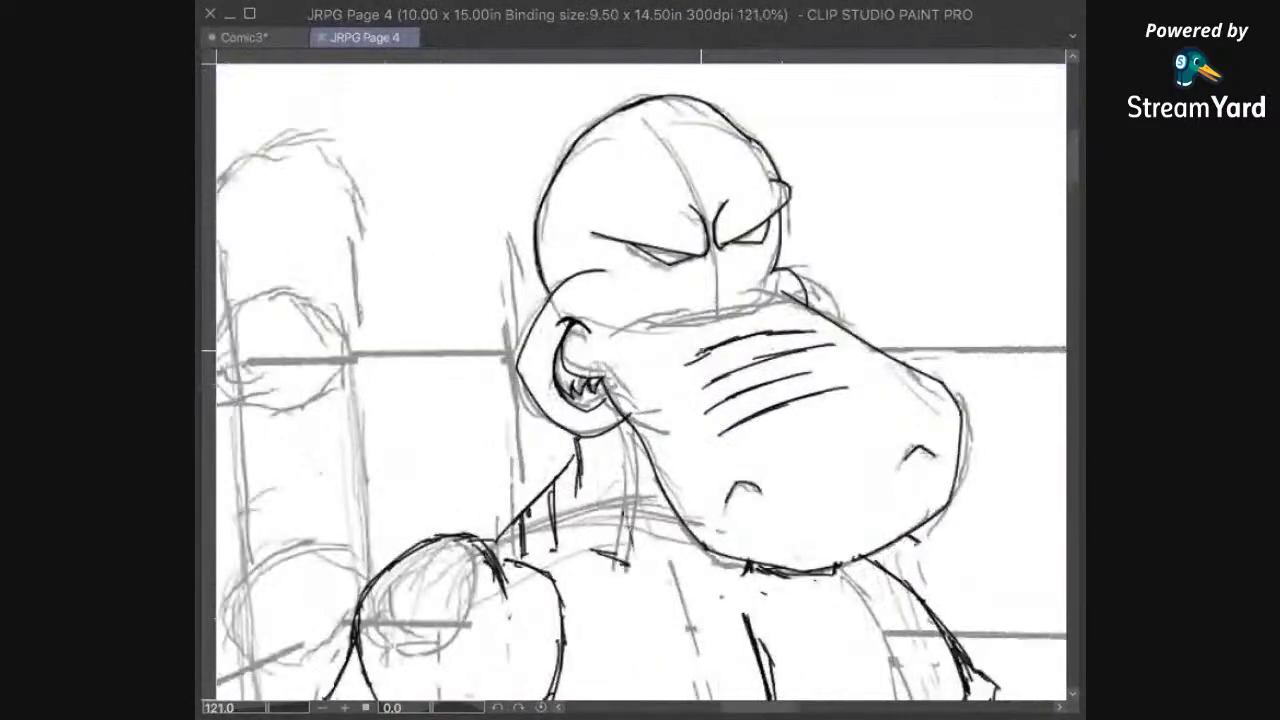
{"action": "left_click_drag", "start_coordinate": [603, 514], "coordinate": [610, 458]}
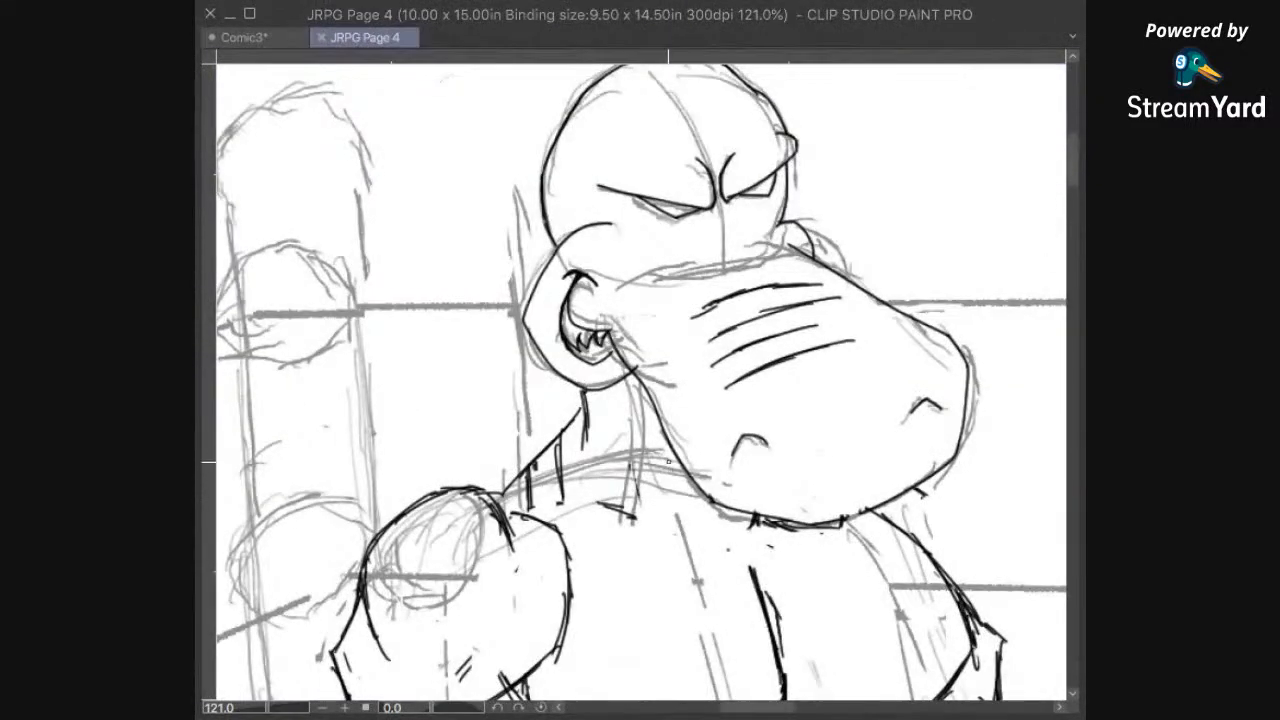
{"action": "scroll", "coordinate": [672, 462], "scroll_direction": "down", "scroll_amount": 1}
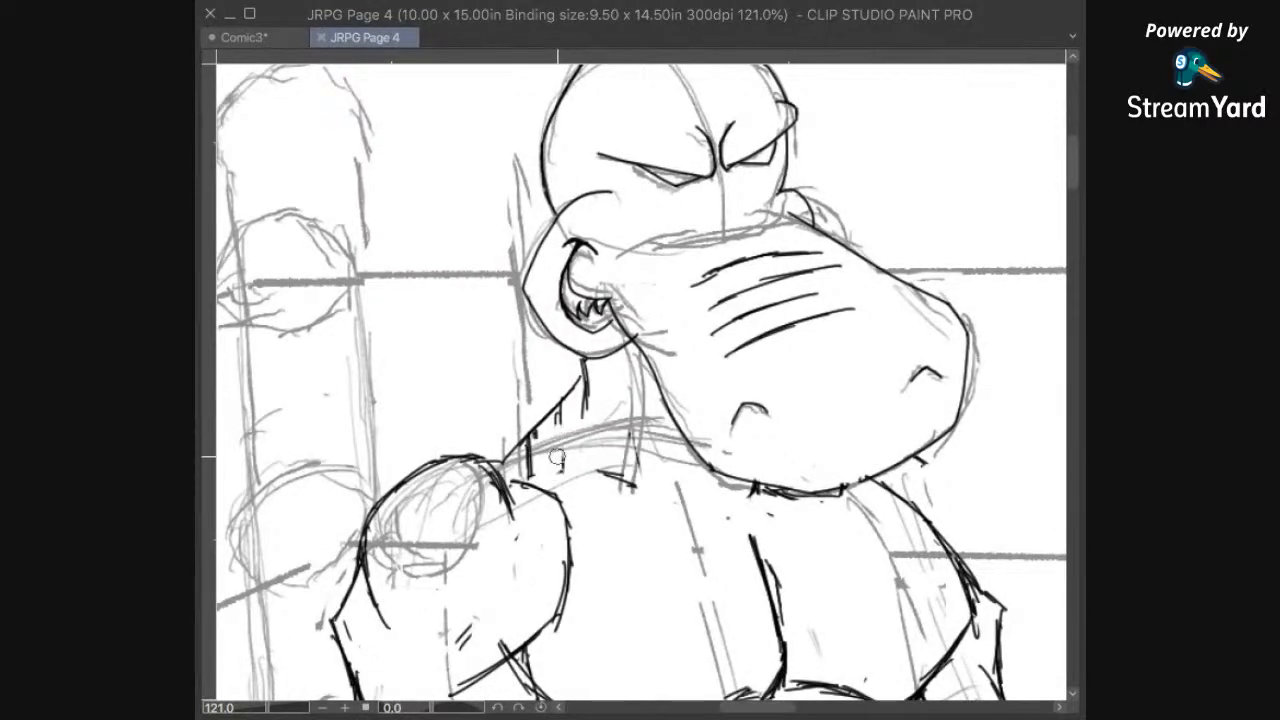
{"action": "left_click_drag", "start_coordinate": [532, 466], "coordinate": [536, 444]}
Step: Ink a curved wrist line and a small knuckle crease inside the left hippo's right-hand fist
{"action": "mouse_move", "coordinate": [855, 500]}
{"action": "left_mouse_down"}
{"action": "mouse_move", "coordinate": [671, 575]}
{"action": "mouse_move", "coordinate": [677, 425]}
{"action": "left_mouse_up"}
{"action": "left_click_drag", "start_coordinate": [752, 514], "coordinate": [844, 259]}
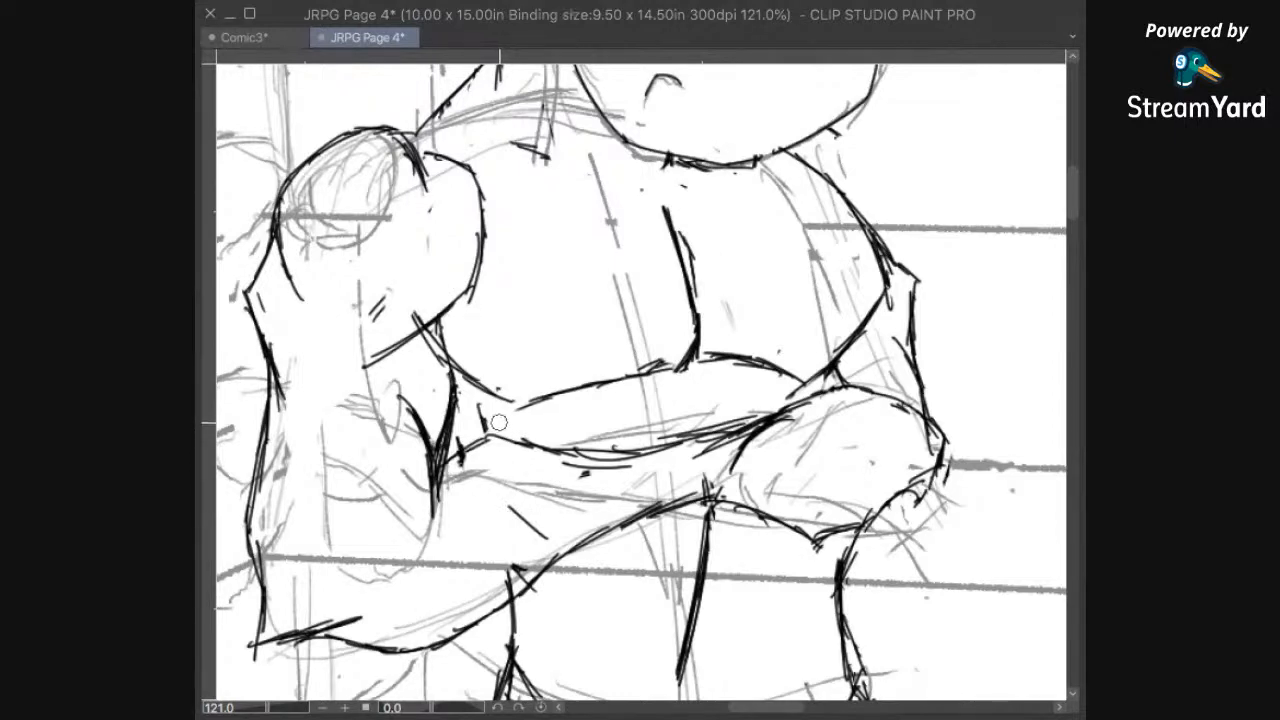
{"action": "left_click_drag", "start_coordinate": [514, 538], "coordinate": [524, 442]}
{"action": "left_click_drag", "start_coordinate": [543, 508], "coordinate": [527, 537]}
{"action": "left_click_drag", "start_coordinate": [868, 397], "coordinate": [826, 484]}
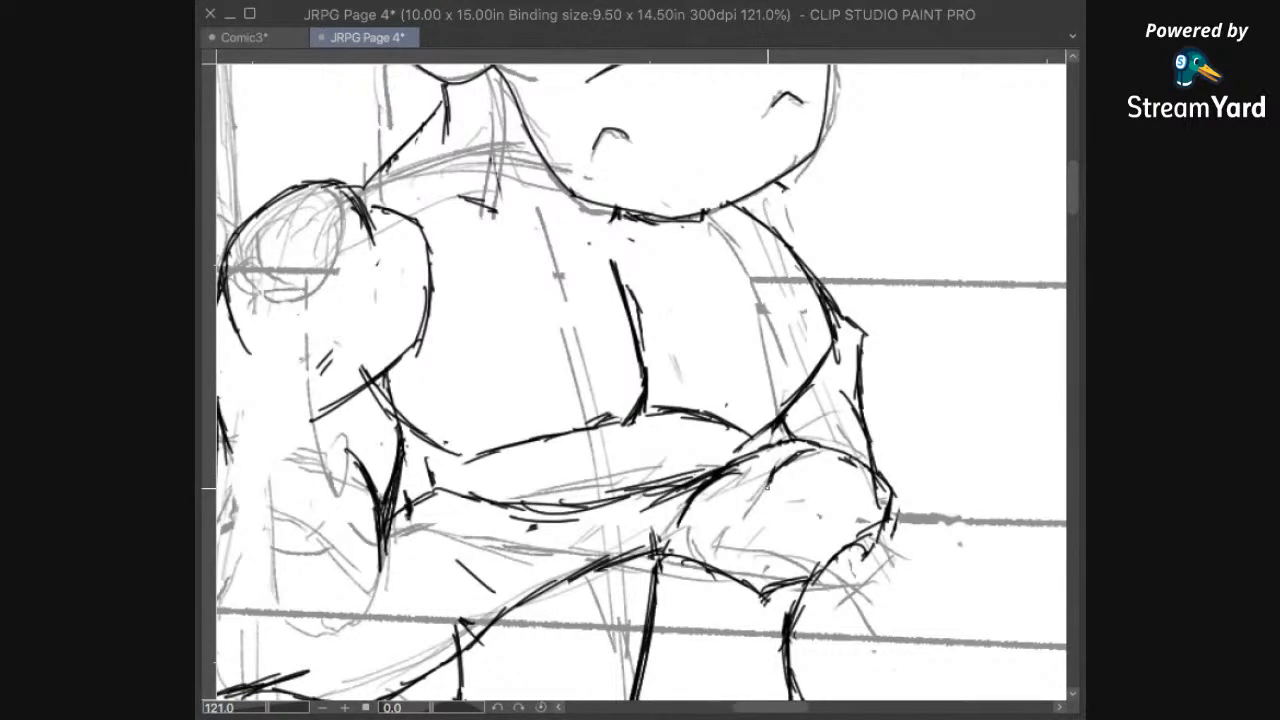
{"action": "scroll", "coordinate": [740, 540], "scroll_direction": "down", "scroll_amount": 2}
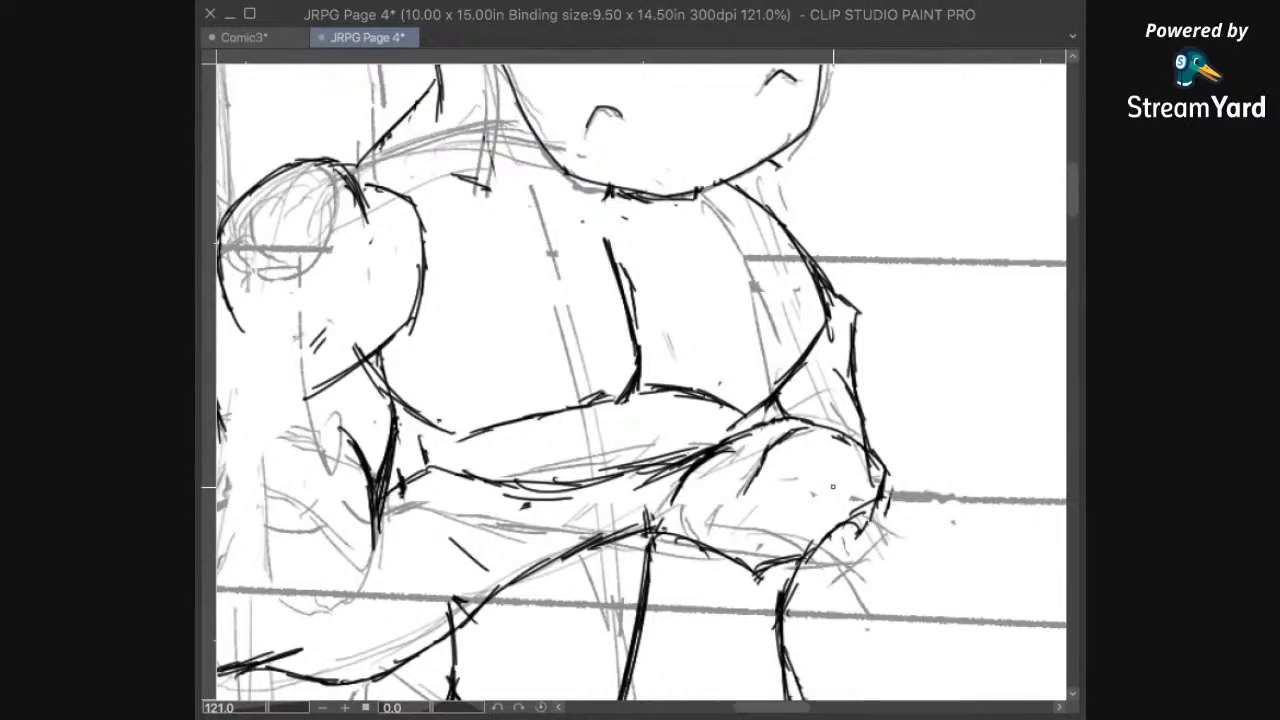
{"action": "left_click_drag", "start_coordinate": [801, 483], "coordinate": [836, 499]}
Step: Erase the stray doubled strokes just below the upper contour of the left hippo's folded forearm
{"action": "mouse_move", "coordinate": [831, 394]}
{"action": "left_mouse_down"}
{"action": "mouse_move", "coordinate": [902, 449]}
{"action": "mouse_move", "coordinate": [891, 540]}
{"action": "left_mouse_up"}
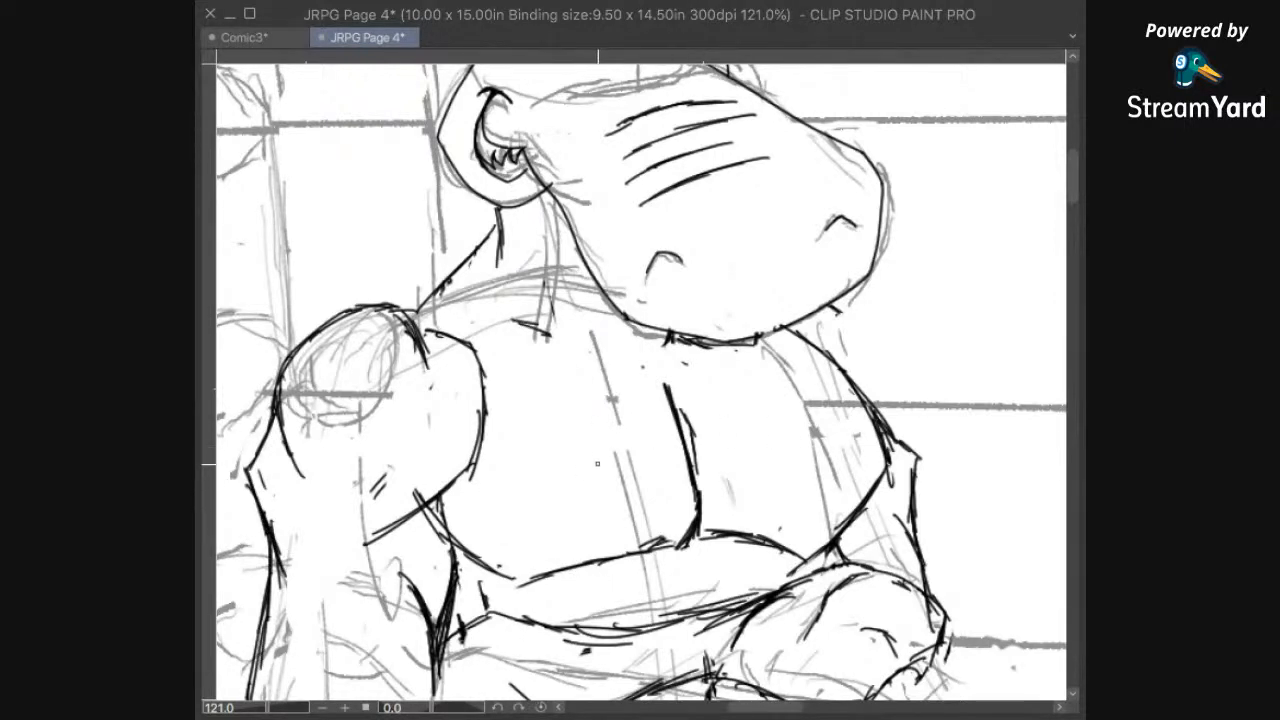
{"action": "mouse_move", "coordinate": [565, 436]}
{"action": "left_mouse_down"}
{"action": "mouse_move", "coordinate": [578, 488]}
{"action": "mouse_move", "coordinate": [690, 390]}
{"action": "mouse_move", "coordinate": [632, 484]}
{"action": "left_mouse_up"}
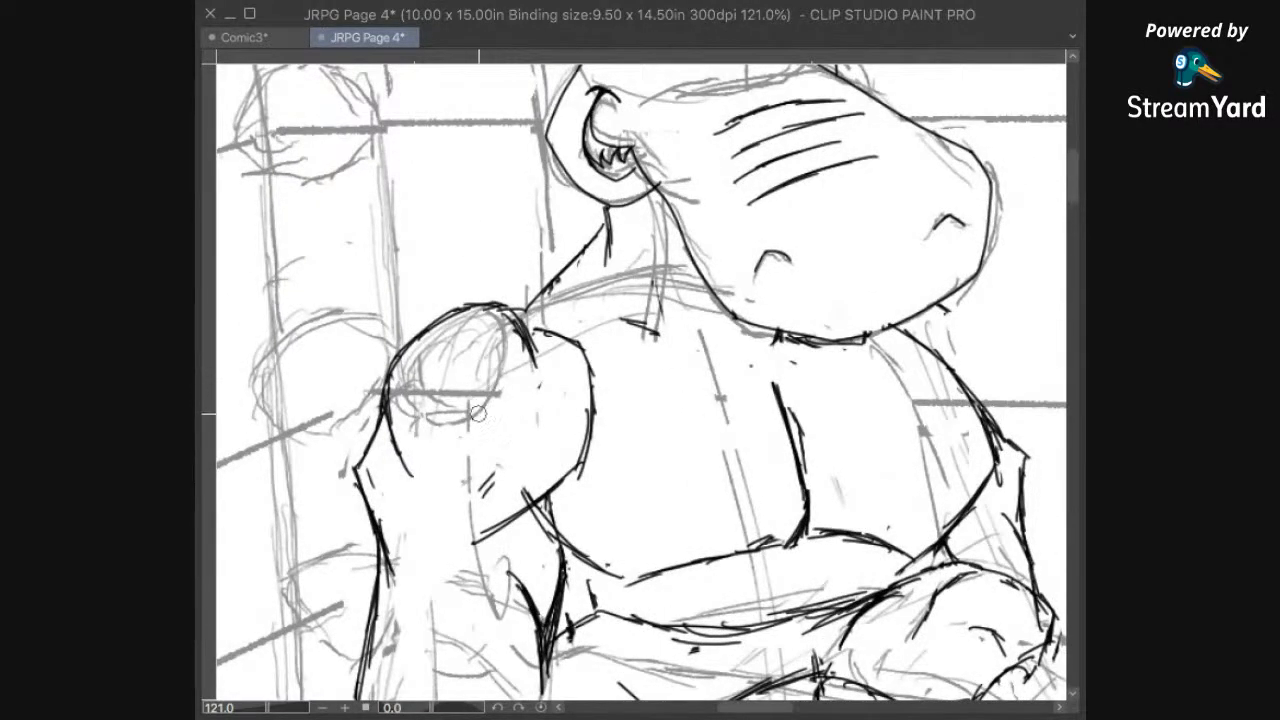
{"action": "left_click_drag", "start_coordinate": [625, 532], "coordinate": [615, 510]}
{"action": "left_click_drag", "start_coordinate": [614, 563], "coordinate": [680, 390]}
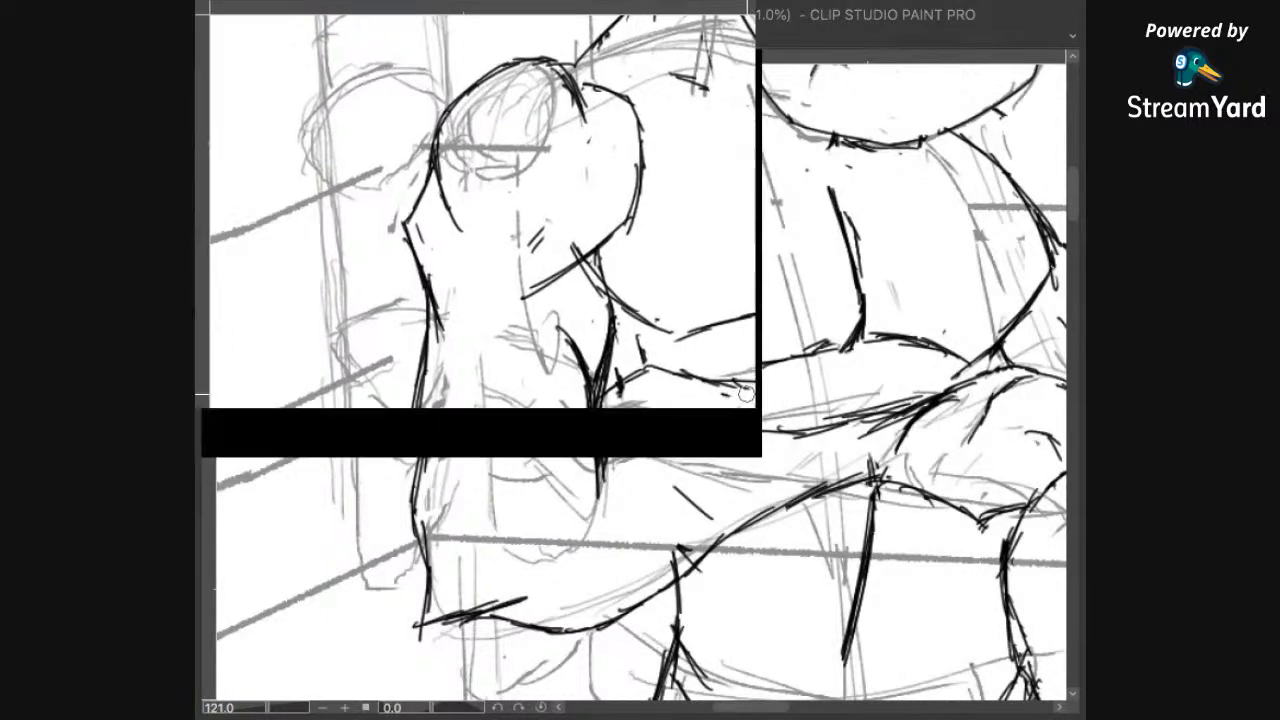
{"action": "mouse_move", "coordinate": [980, 518]}
{"action": "left_mouse_down"}
{"action": "mouse_move", "coordinate": [777, 564]}
{"action": "mouse_move", "coordinate": [805, 456]}
{"action": "left_mouse_up"}
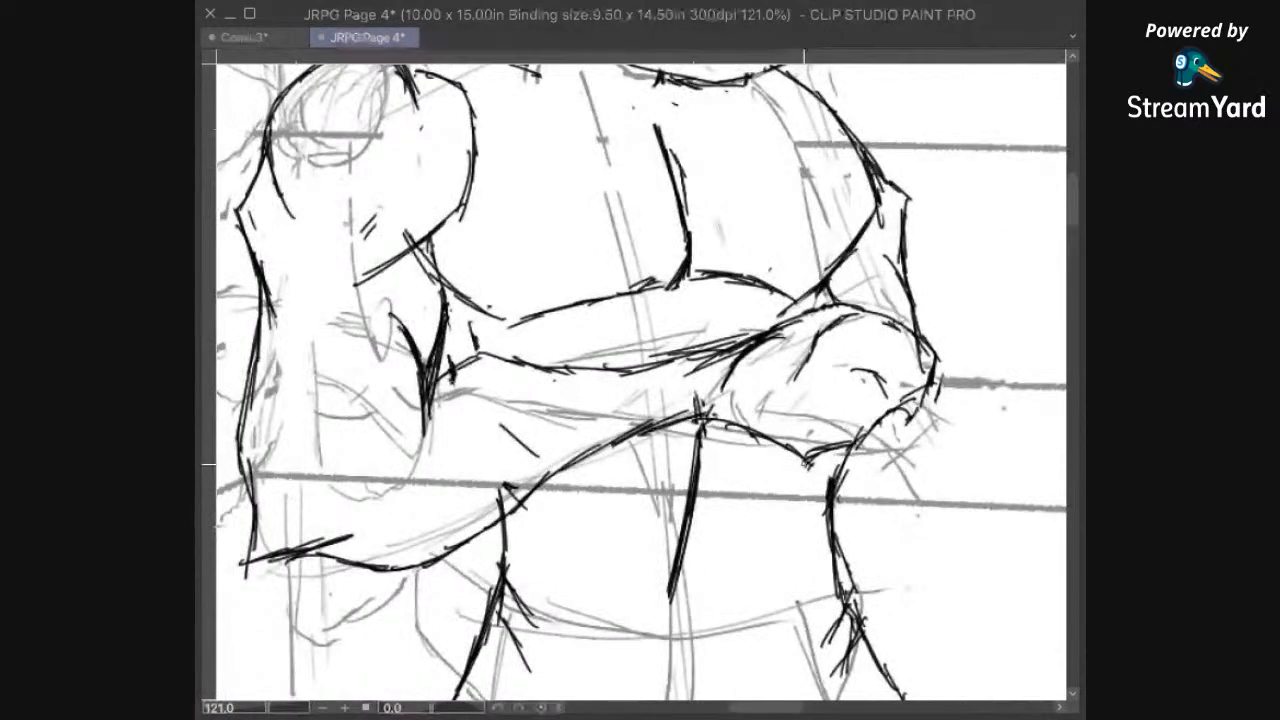
Step: Check the left hippo against the whole upper panel and save the file
{"action": "scroll", "coordinate": [895, 385], "scroll_direction": "down", "scroll_amount": 5}
{"action": "mouse_move", "coordinate": [888, 380]}
{"action": "left_mouse_down"}
{"action": "mouse_move", "coordinate": [838, 420]}
{"action": "mouse_move", "coordinate": [809, 495]}
{"action": "mouse_move", "coordinate": [760, 346]}
{"action": "left_mouse_up"}
{"action": "scroll", "coordinate": [759, 345], "scroll_direction": "down", "scroll_amount": 3}
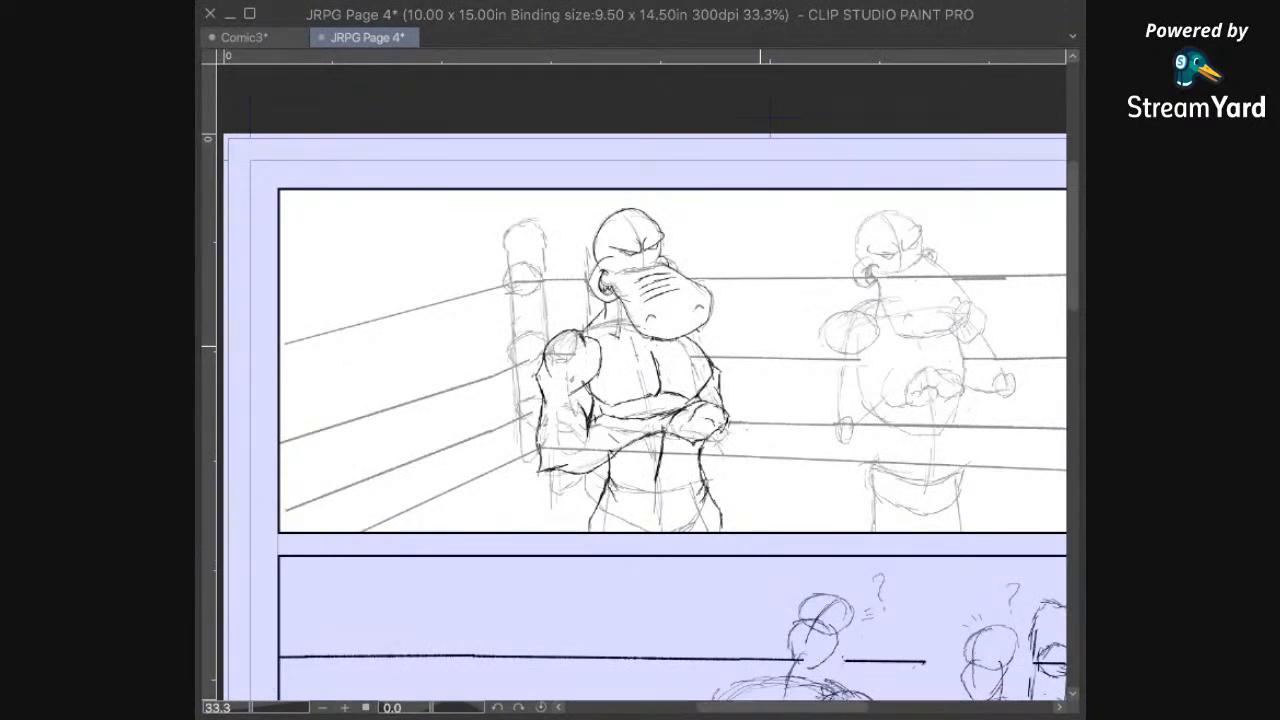
{"action": "key", "text": "ctrl+s"}
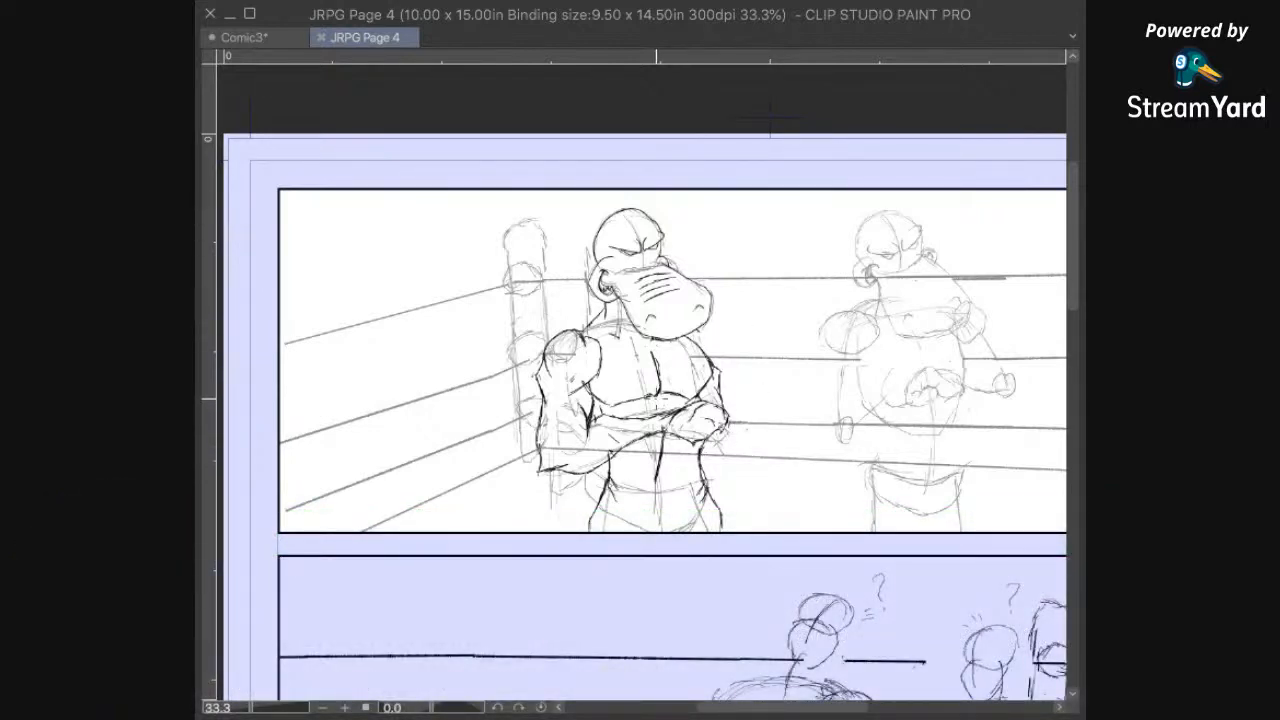
{"action": "scroll", "coordinate": [713, 460], "scroll_direction": "up", "scroll_amount": 9}
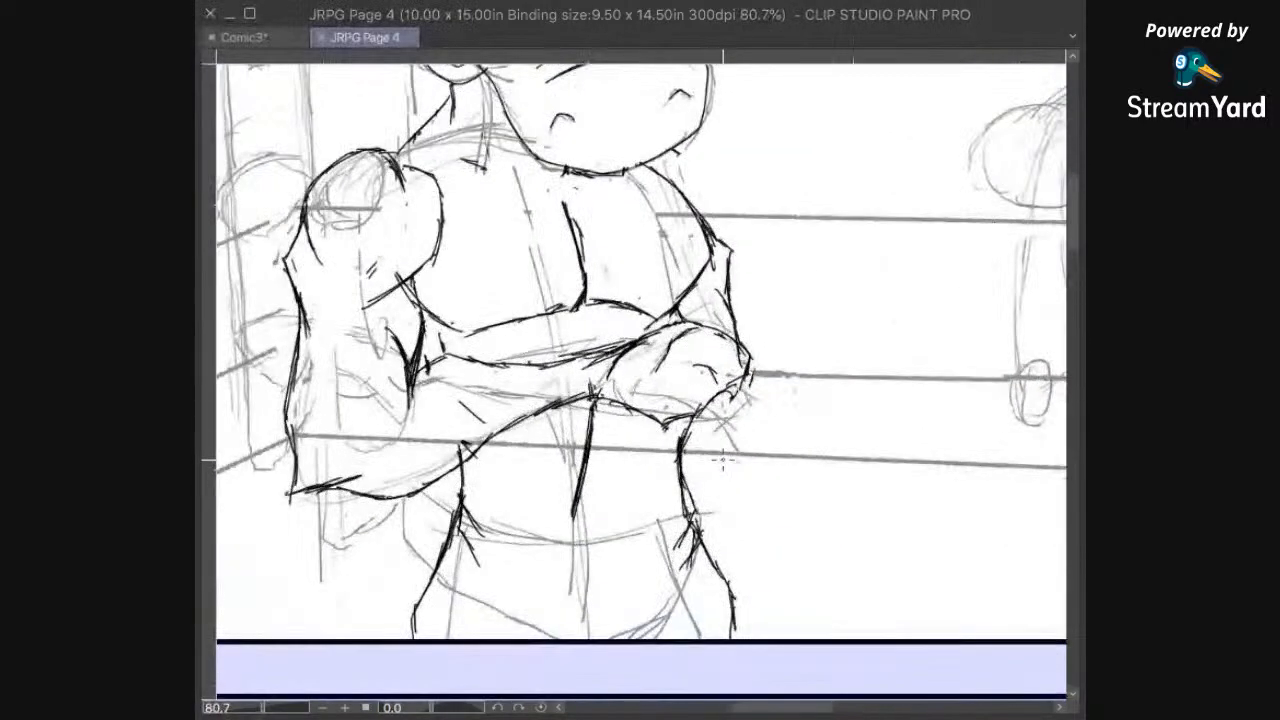
{"action": "mouse_move", "coordinate": [783, 530]}
{"action": "left_mouse_down"}
{"action": "mouse_move", "coordinate": [832, 343]}
{"action": "mouse_move", "coordinate": [744, 399]}
{"action": "mouse_move", "coordinate": [731, 441]}
{"action": "left_mouse_up"}
{"action": "mouse_move", "coordinate": [865, 359]}
{"action": "left_mouse_down"}
{"action": "mouse_move", "coordinate": [728, 456]}
{"action": "mouse_move", "coordinate": [878, 380]}
{"action": "mouse_move", "coordinate": [959, 511]}
{"action": "mouse_move", "coordinate": [1008, 533]}
{"action": "left_mouse_up"}
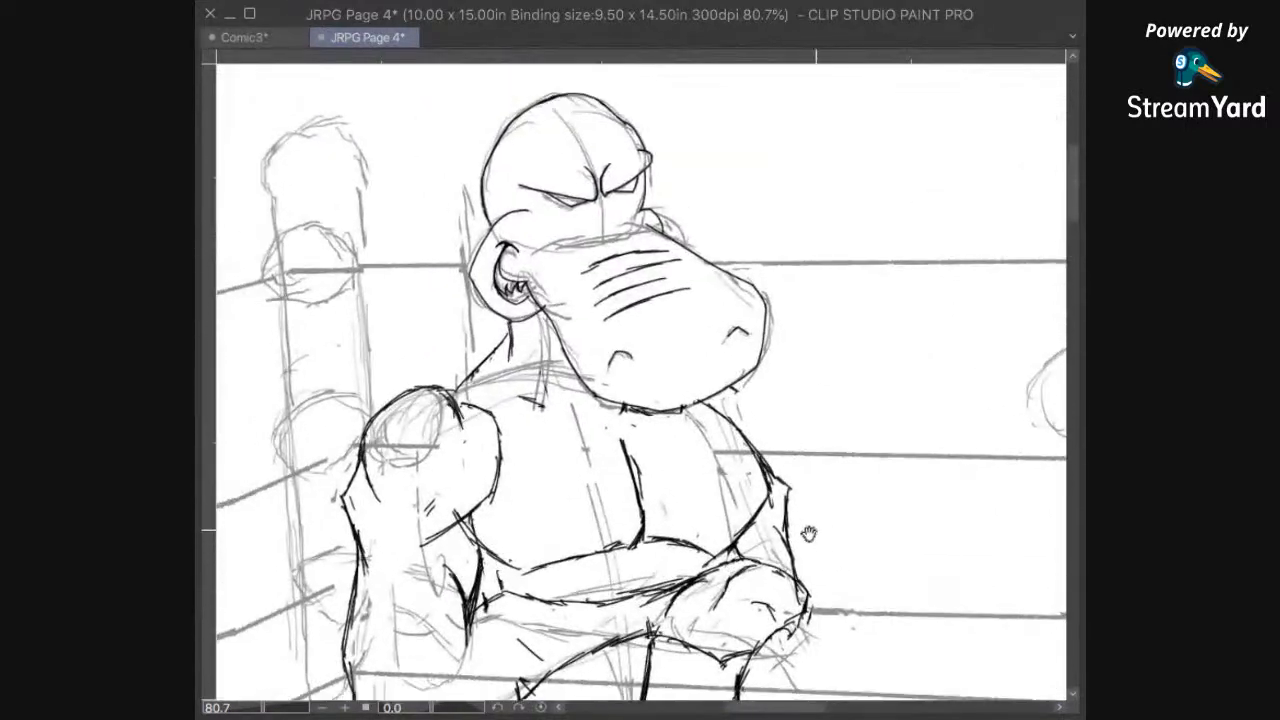
{"action": "left_click_drag", "start_coordinate": [742, 381], "coordinate": [787, 492]}
{"action": "left_click_drag", "start_coordinate": [774, 565], "coordinate": [882, 431]}
{"action": "left_click_drag", "start_coordinate": [866, 300], "coordinate": [758, 476]}
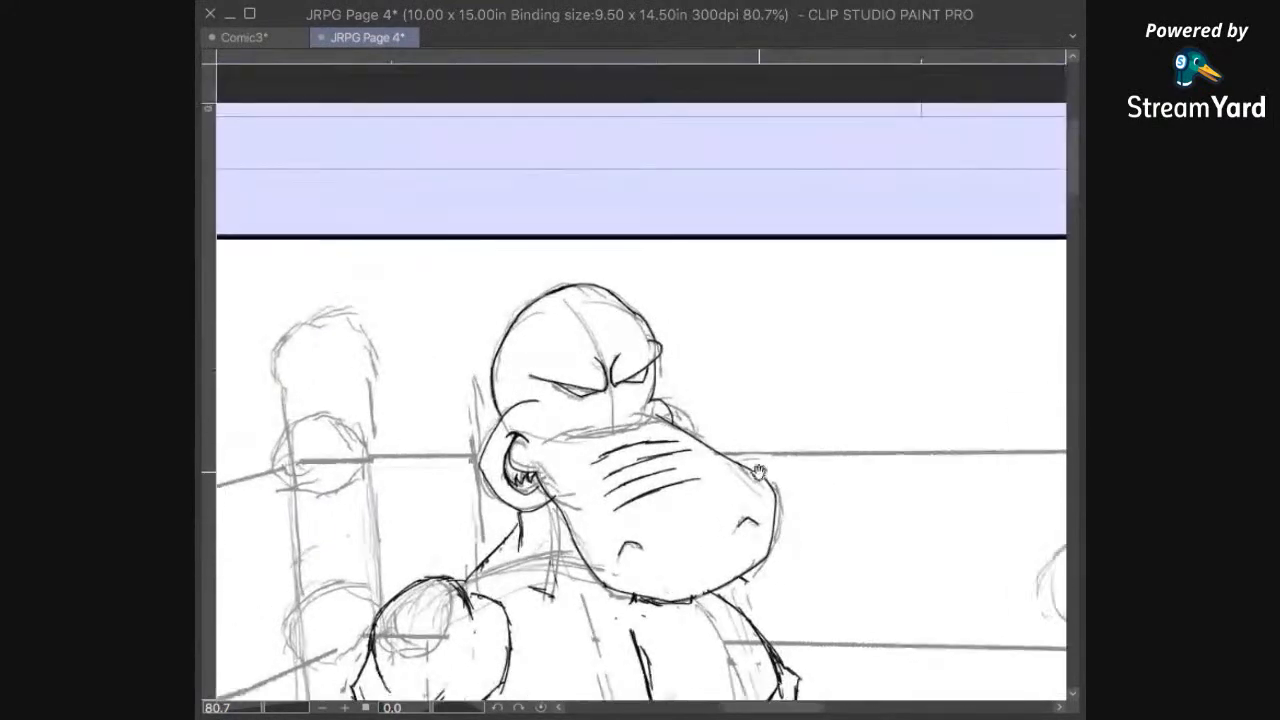
Step: Erase the outer tip of the left hippo's left-hand eyebrow and ink a short upward-curving hook in its place
{"action": "scroll", "coordinate": [672, 384], "scroll_direction": "down", "scroll_amount": 1}
{"action": "scroll", "coordinate": [672, 383], "scroll_direction": "up", "scroll_amount": 7}
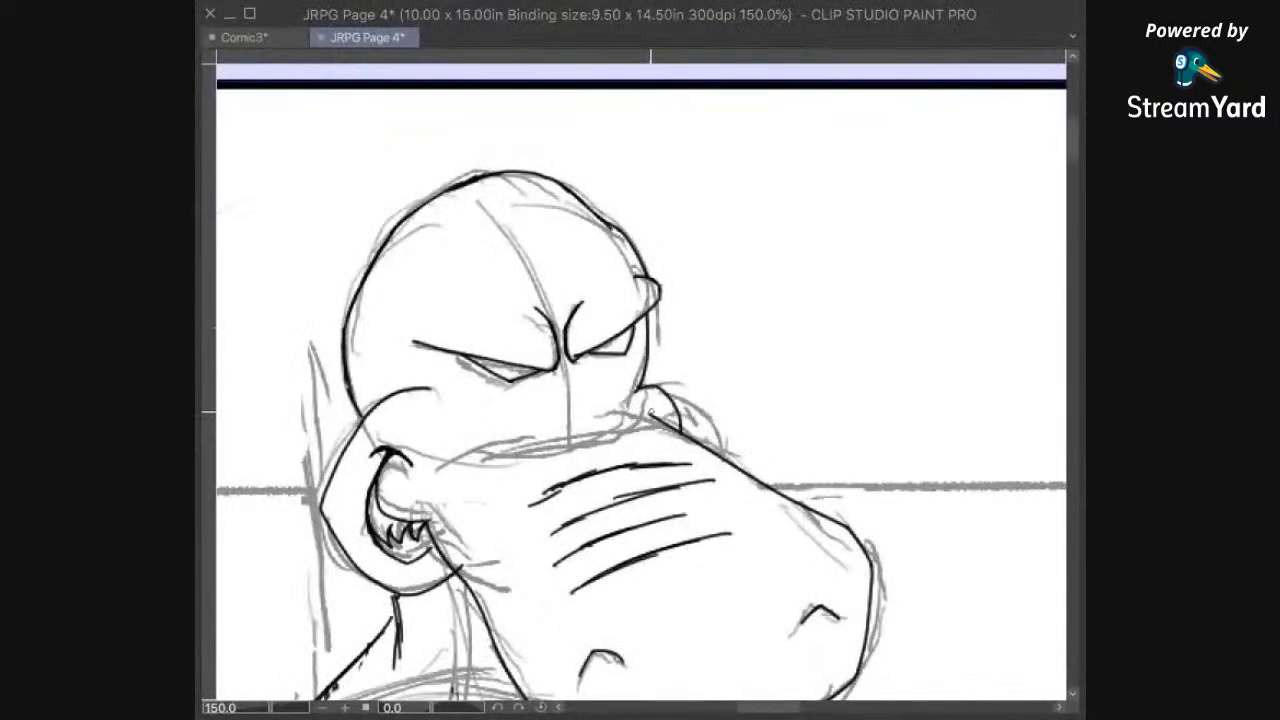
{"action": "key", "text": "e"}
{"action": "mouse_move", "coordinate": [420, 346]}
{"action": "left_mouse_down"}
{"action": "mouse_move", "coordinate": [420, 331]}
{"action": "mouse_move", "coordinate": [420, 351]}
{"action": "left_mouse_up"}
{"action": "key", "text": "p"}
{"action": "mouse_move", "coordinate": [437, 343]}
{"action": "left_mouse_down"}
{"action": "mouse_move", "coordinate": [448, 305]}
{"action": "mouse_move", "coordinate": [465, 297]}
{"action": "left_mouse_up"}
{"action": "key", "text": "space"}
{"action": "mouse_move", "coordinate": [534, 344]}
{"action": "left_mouse_down"}
{"action": "mouse_move", "coordinate": [414, 377]}
{"action": "mouse_move", "coordinate": [574, 221]}
{"action": "mouse_move", "coordinate": [545, 364]}
{"action": "left_mouse_up"}
{"action": "key", "text": "e"}
{"action": "left_click_drag", "start_coordinate": [467, 317], "coordinate": [441, 344]}
Step: Erase the stray specks and doubled strokes along the underside of the left hippo's snout and the chest just below it
{"action": "key", "text": "space"}
{"action": "mouse_move", "coordinate": [614, 412]}
{"action": "left_mouse_down"}
{"action": "mouse_move", "coordinate": [483, 369]}
{"action": "mouse_move", "coordinate": [527, 139]}
{"action": "left_mouse_up"}
{"action": "left_click_drag", "start_coordinate": [568, 472], "coordinate": [530, 327]}
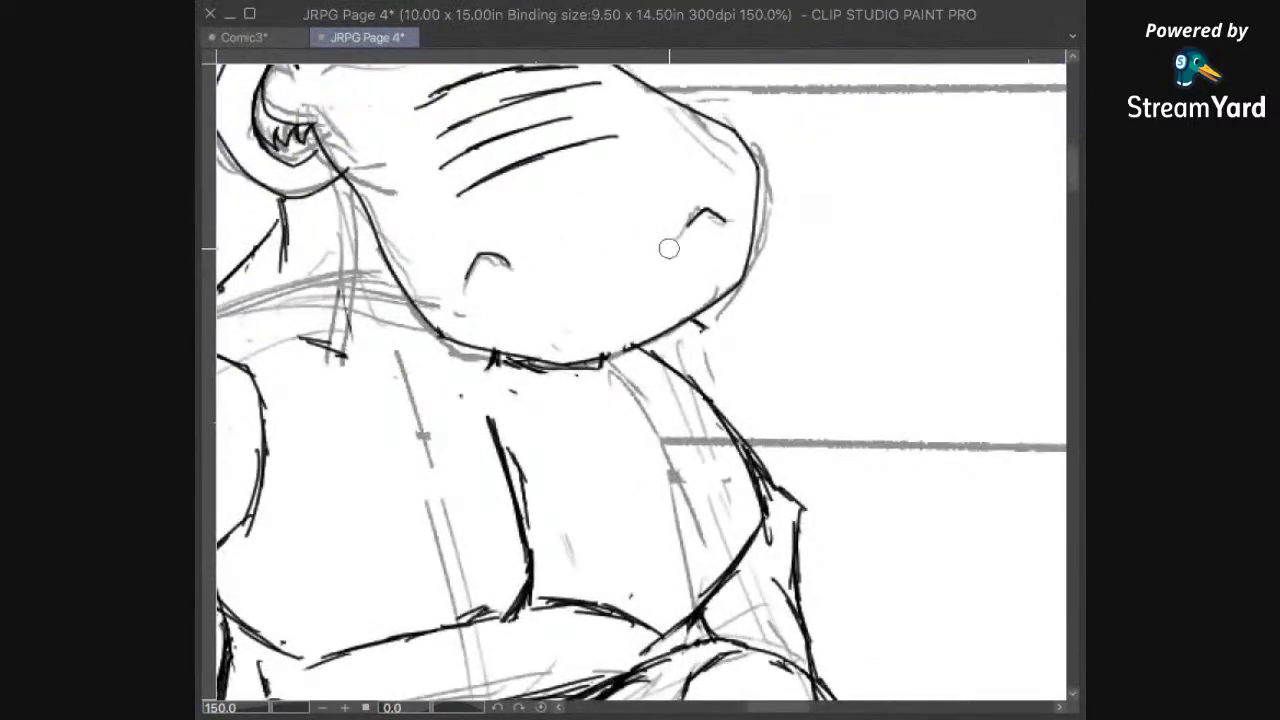
{"action": "key", "text": "space"}
{"action": "left_click_drag", "start_coordinate": [644, 401], "coordinate": [606, 451]}
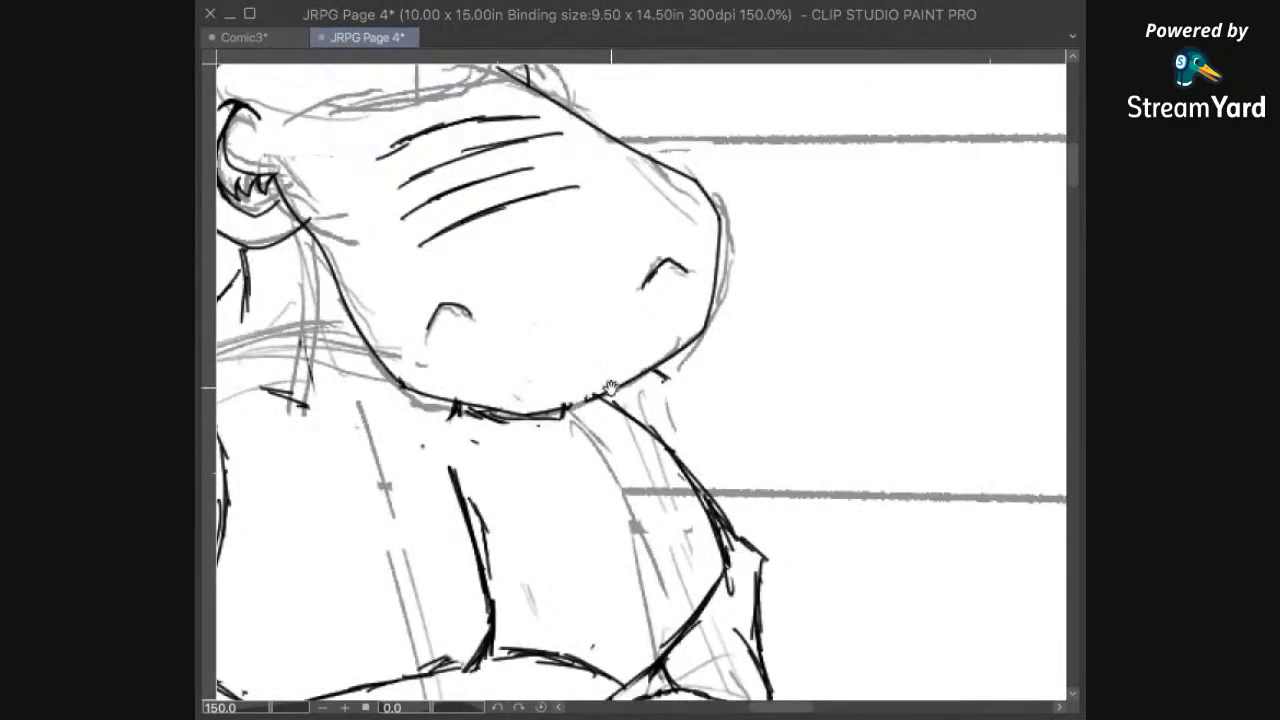
{"action": "left_click_drag", "start_coordinate": [490, 416], "coordinate": [582, 278]}
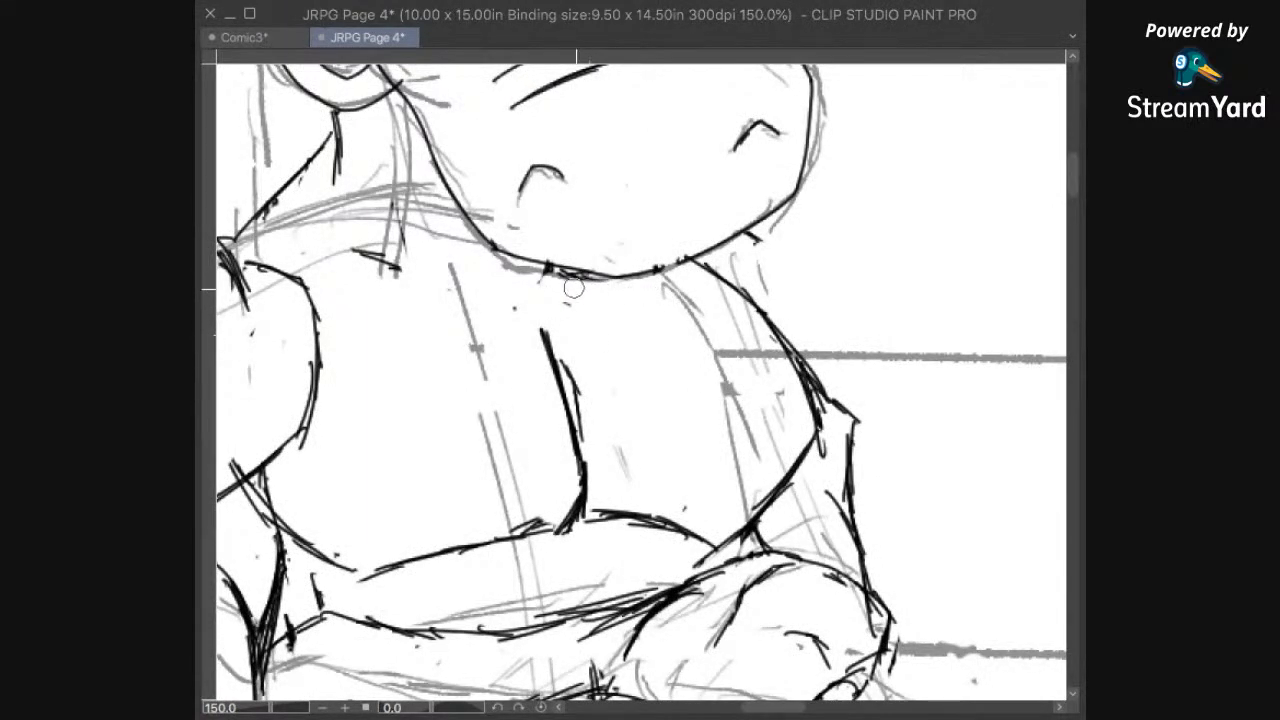
{"action": "left_click_drag", "start_coordinate": [592, 332], "coordinate": [606, 296]}
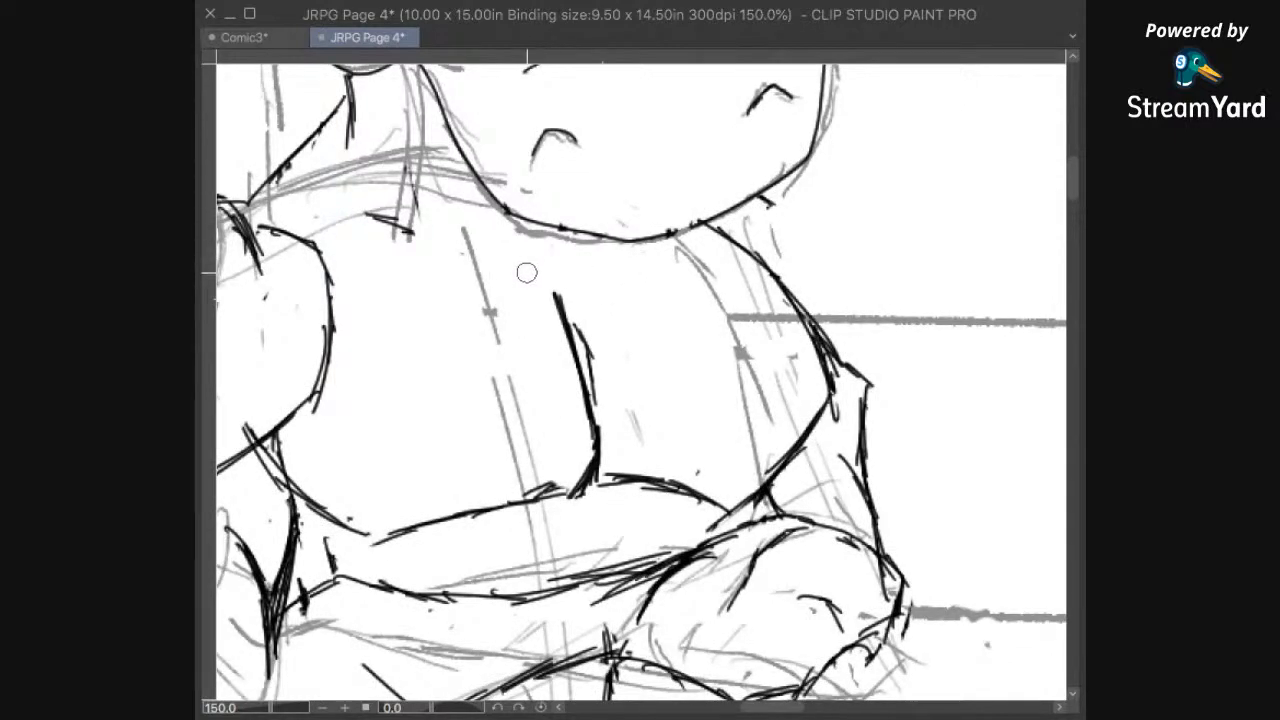
{"action": "left_click_drag", "start_coordinate": [640, 333], "coordinate": [685, 310]}
Step: Replace the lower outer curve of the left-hand pectoral with an inked rounded bulge above the left hippo's folded forearm
{"action": "scroll", "coordinate": [825, 430], "scroll_direction": "down", "scroll_amount": 3}
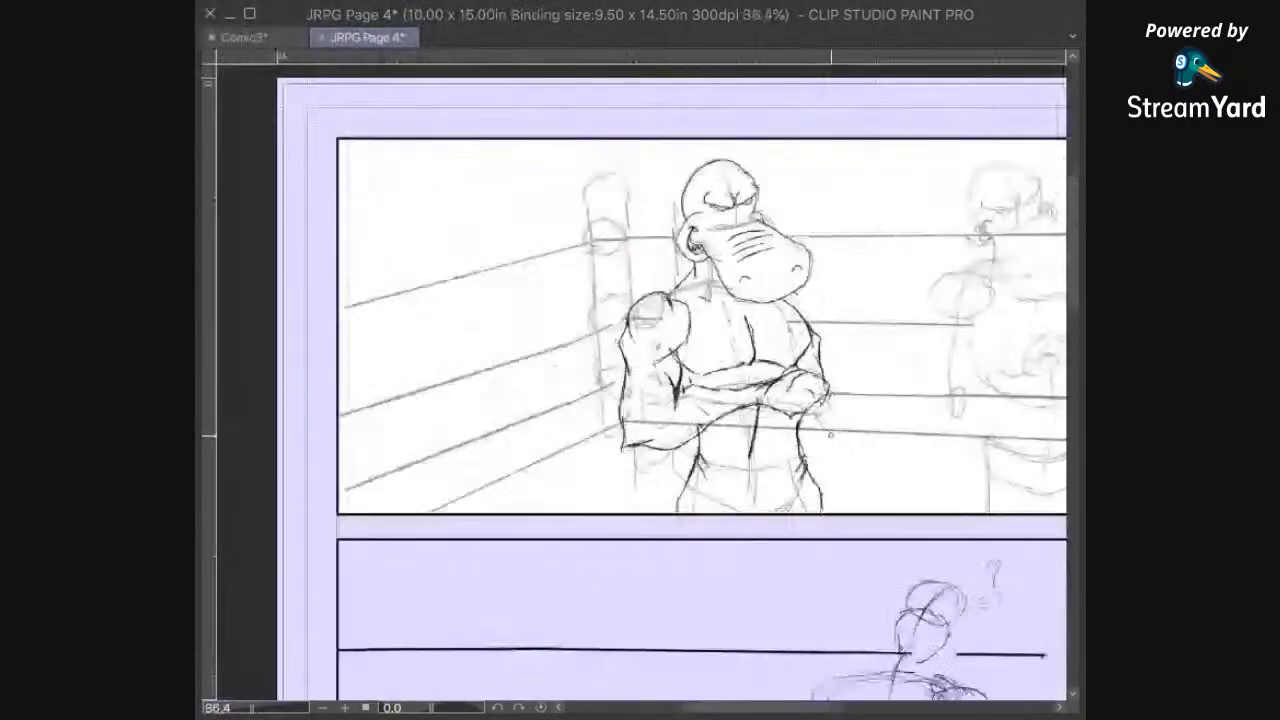
{"action": "mouse_move", "coordinate": [950, 391]}
{"action": "left_mouse_down"}
{"action": "mouse_move", "coordinate": [801, 486]}
{"action": "mouse_move", "coordinate": [794, 525]}
{"action": "left_mouse_up"}
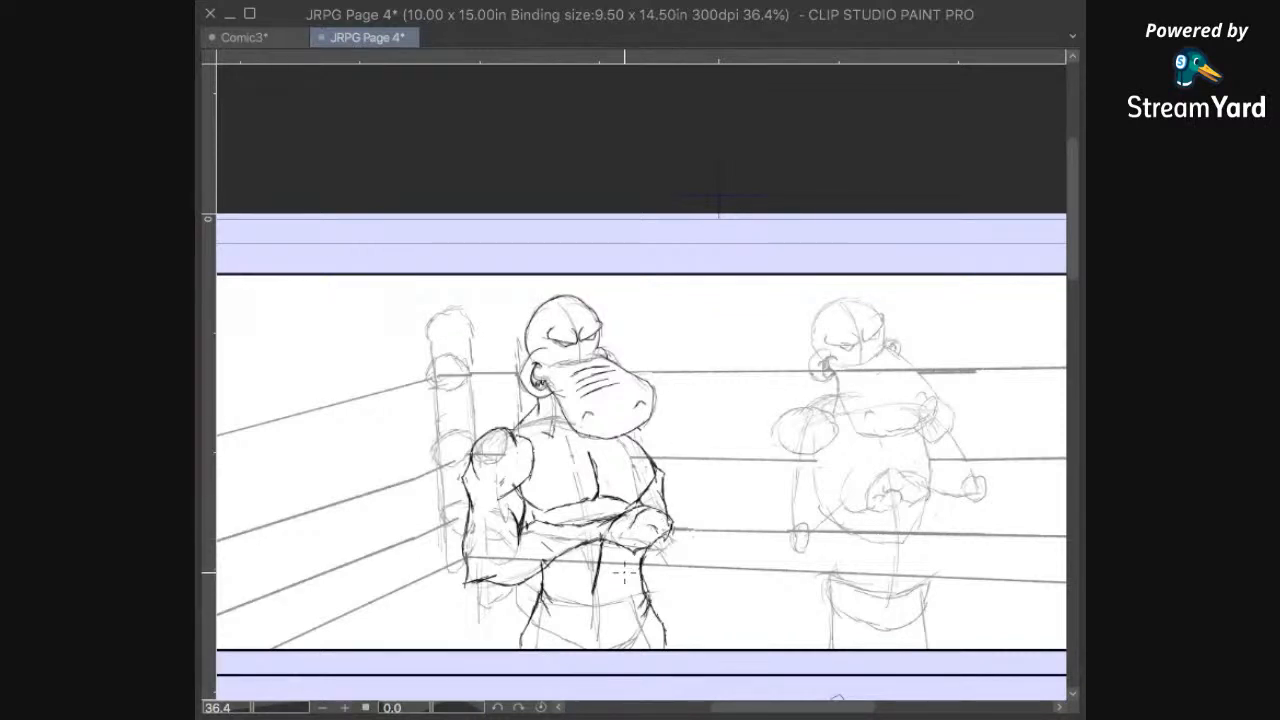
{"action": "scroll", "coordinate": [600, 560], "scroll_direction": "up", "scroll_amount": 5}
{"action": "scroll", "coordinate": [563, 548], "scroll_direction": "up", "scroll_amount": 3}
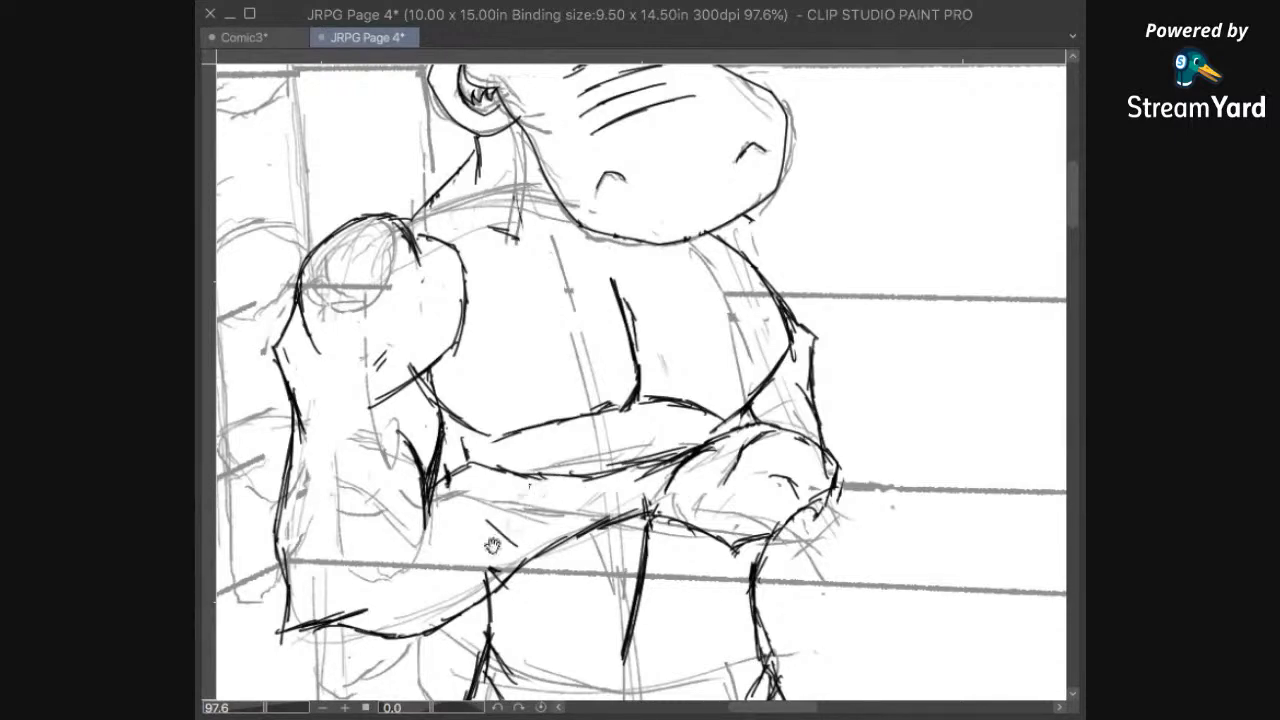
{"action": "scroll", "coordinate": [544, 530], "scroll_direction": "up", "scroll_amount": 3}
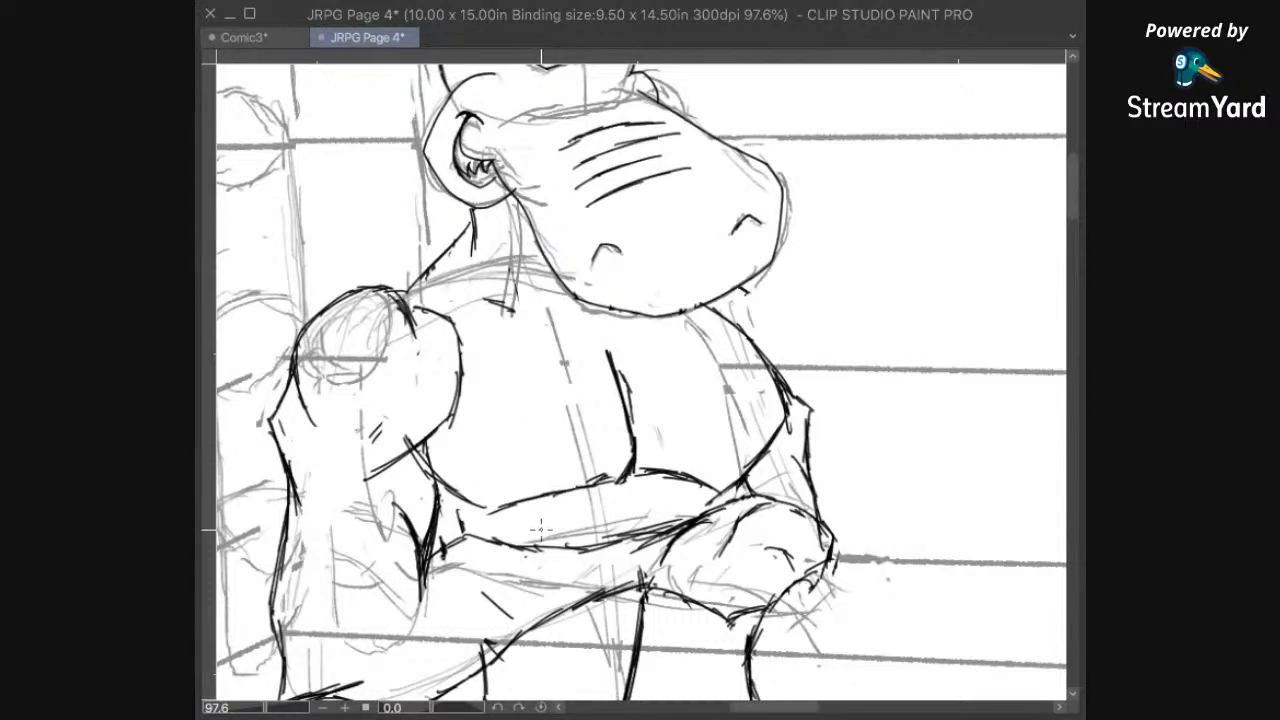
{"action": "mouse_move", "coordinate": [540, 543]}
{"action": "left_mouse_down"}
{"action": "mouse_move", "coordinate": [524, 514]}
{"action": "mouse_move", "coordinate": [486, 501]}
{"action": "left_mouse_up"}
{"action": "mouse_move", "coordinate": [489, 512]}
{"action": "left_mouse_down"}
{"action": "mouse_move", "coordinate": [503, 510]}
{"action": "mouse_move", "coordinate": [473, 487]}
{"action": "mouse_move", "coordinate": [458, 505]}
{"action": "mouse_move", "coordinate": [460, 484]}
{"action": "mouse_move", "coordinate": [511, 503]}
{"action": "mouse_move", "coordinate": [486, 498]}
{"action": "left_mouse_up"}
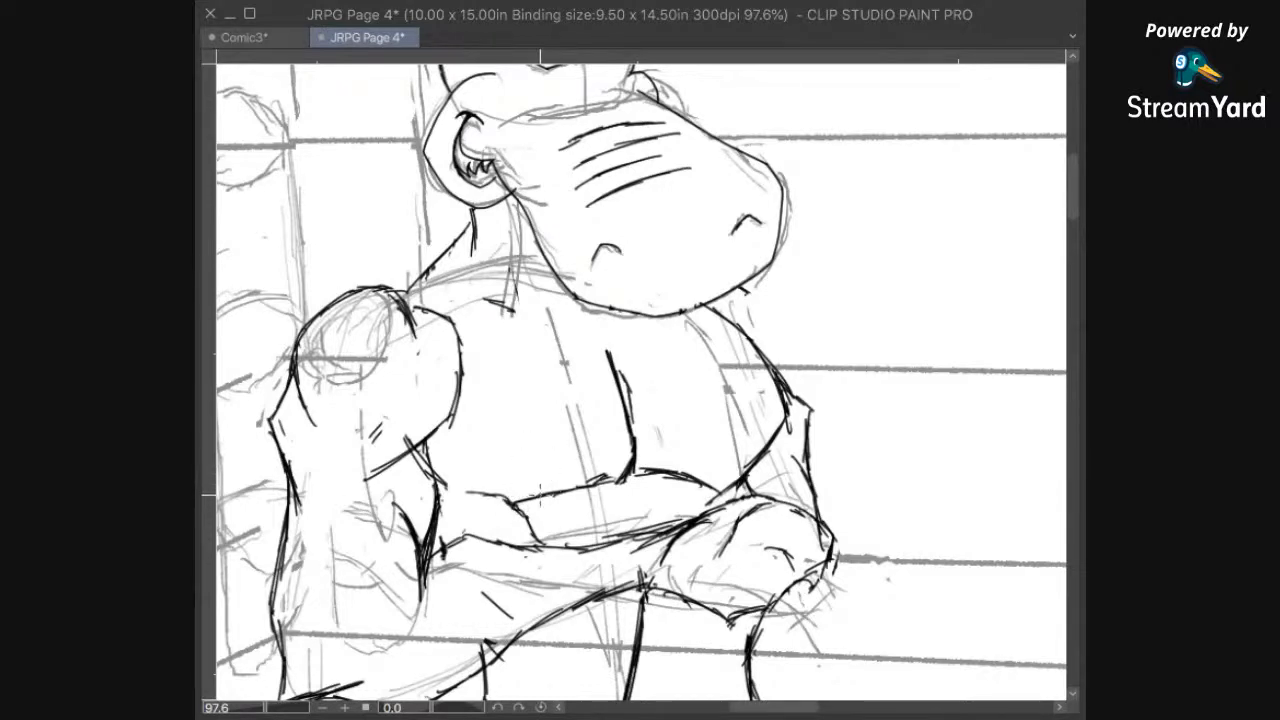
Step: Check the inked hippo against the full page and save the file
{"action": "mouse_move", "coordinate": [509, 507]}
{"action": "left_mouse_down"}
{"action": "mouse_move", "coordinate": [550, 612]}
{"action": "mouse_move", "coordinate": [609, 496]}
{"action": "left_mouse_up"}
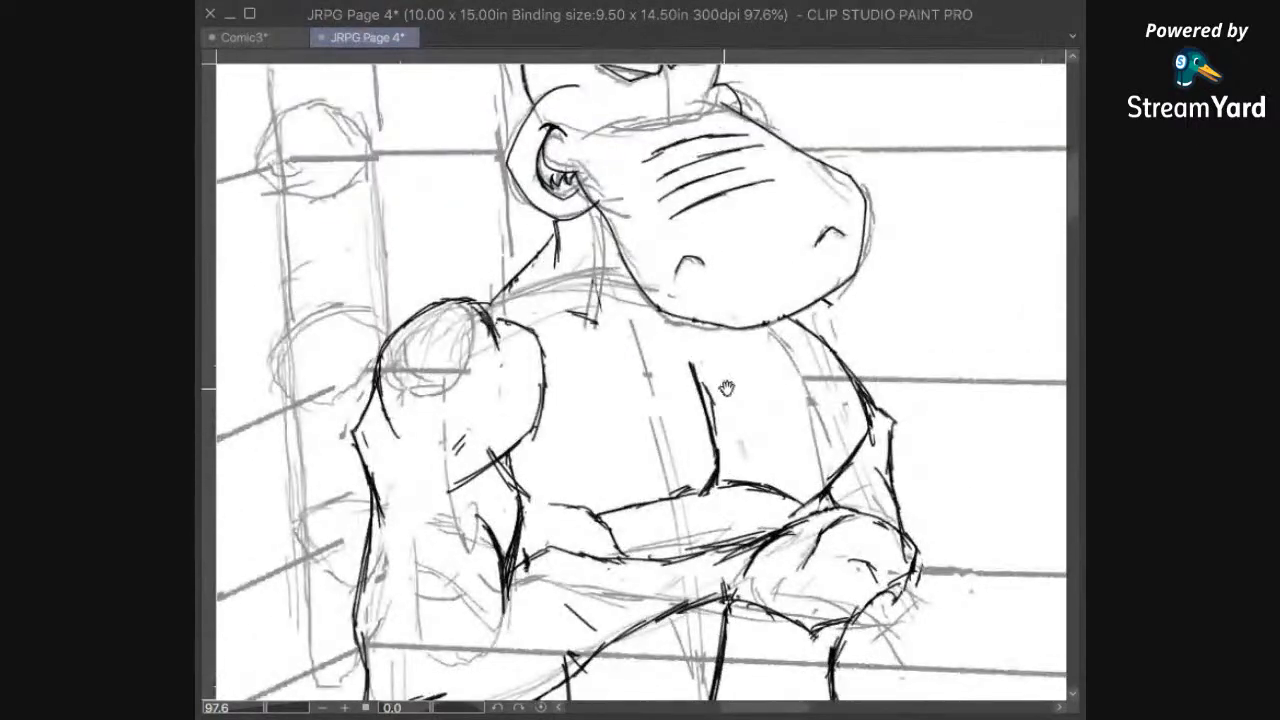
{"action": "mouse_move", "coordinate": [677, 452]}
{"action": "left_mouse_down"}
{"action": "mouse_move", "coordinate": [692, 513]}
{"action": "mouse_move", "coordinate": [690, 386]}
{"action": "mouse_move", "coordinate": [632, 436]}
{"action": "left_mouse_up"}
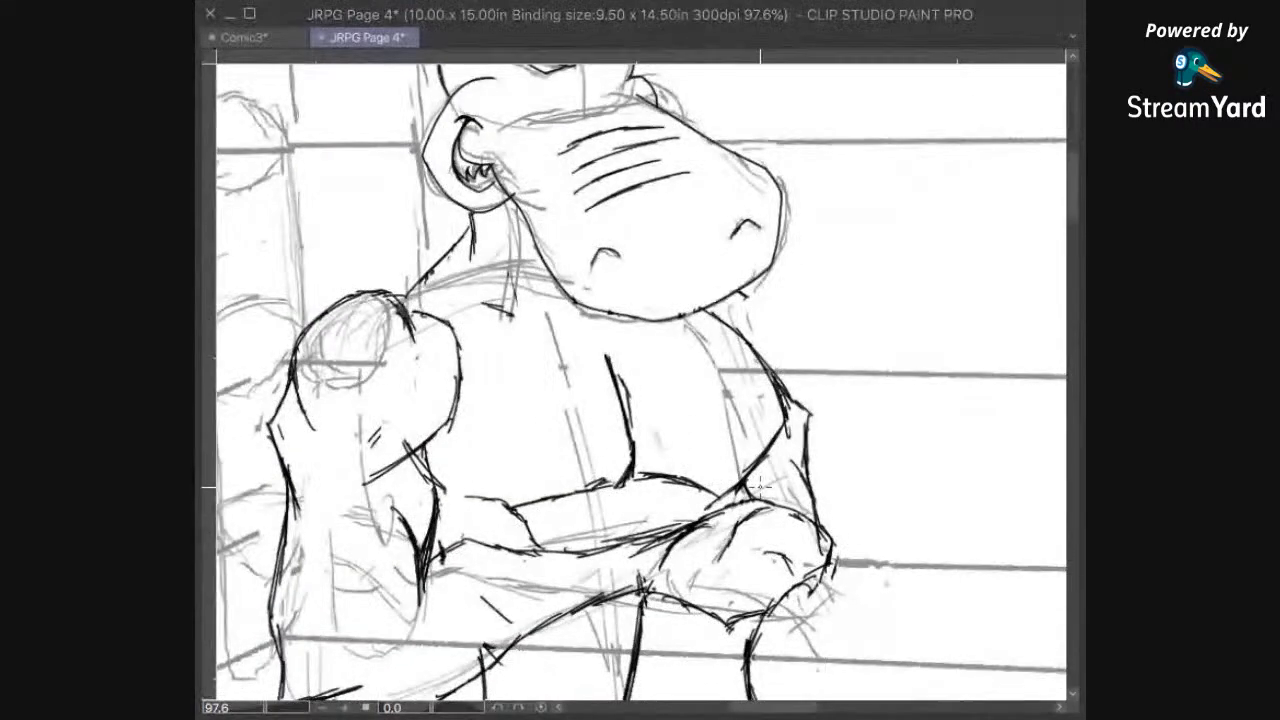
{"action": "key", "text": "ctrl+0"}
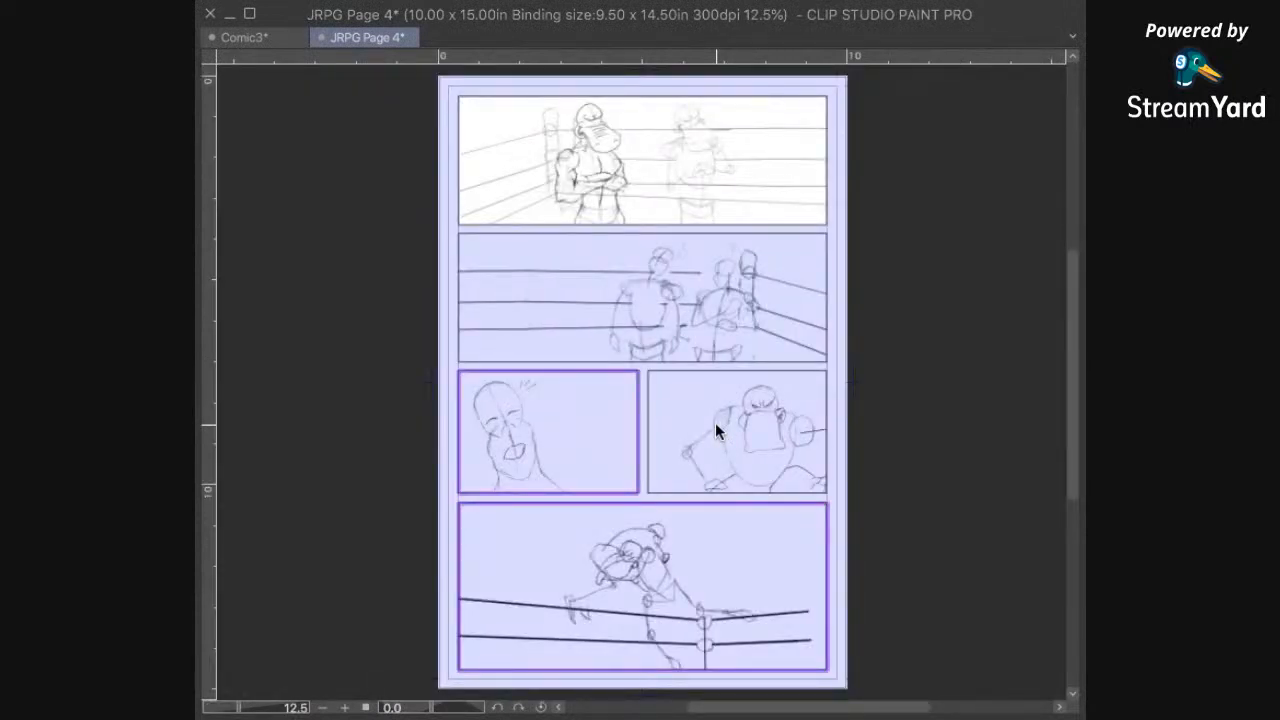
{"action": "key", "text": "ctrl+s"}
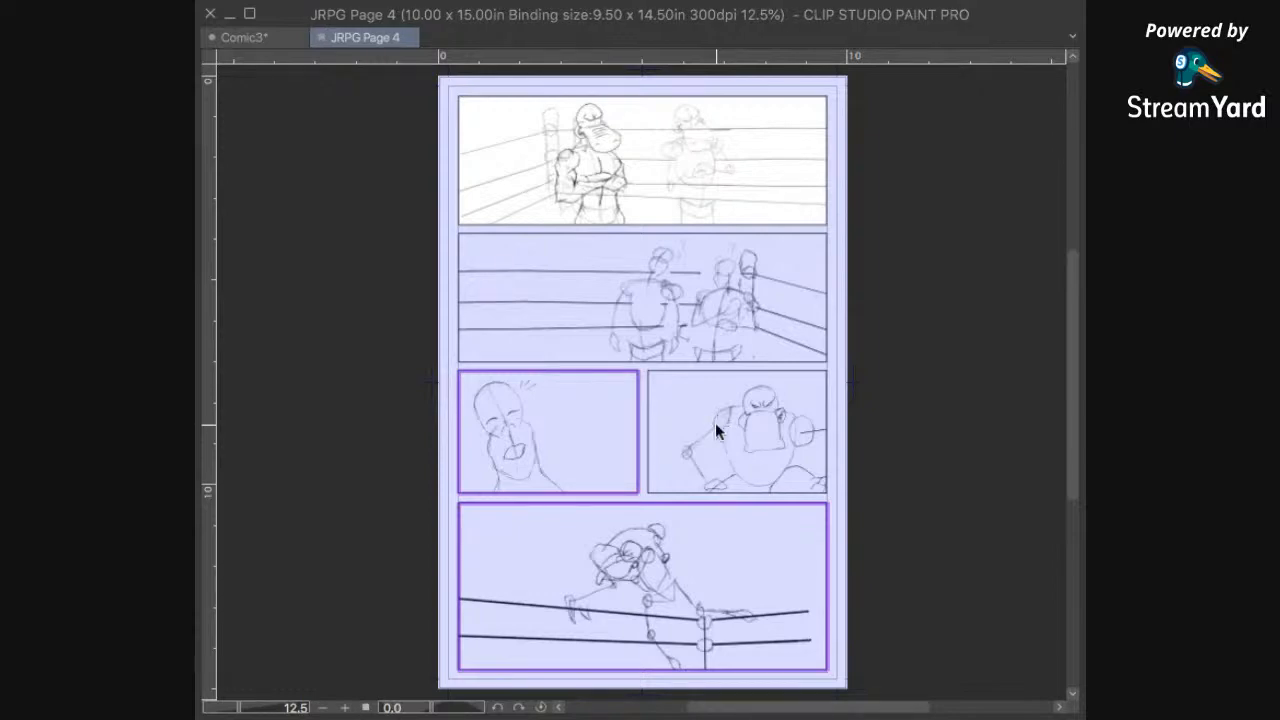
Step: Ink a short curve joining the new bulge above the folded forearm to the inner edge of the left-hand upper arm
{"action": "key", "text": "ctrl+plus"}
{"action": "key", "text": "ctrl+plus"}
{"action": "left_click_drag", "start_coordinate": [577, 310], "coordinate": [600, 552]}
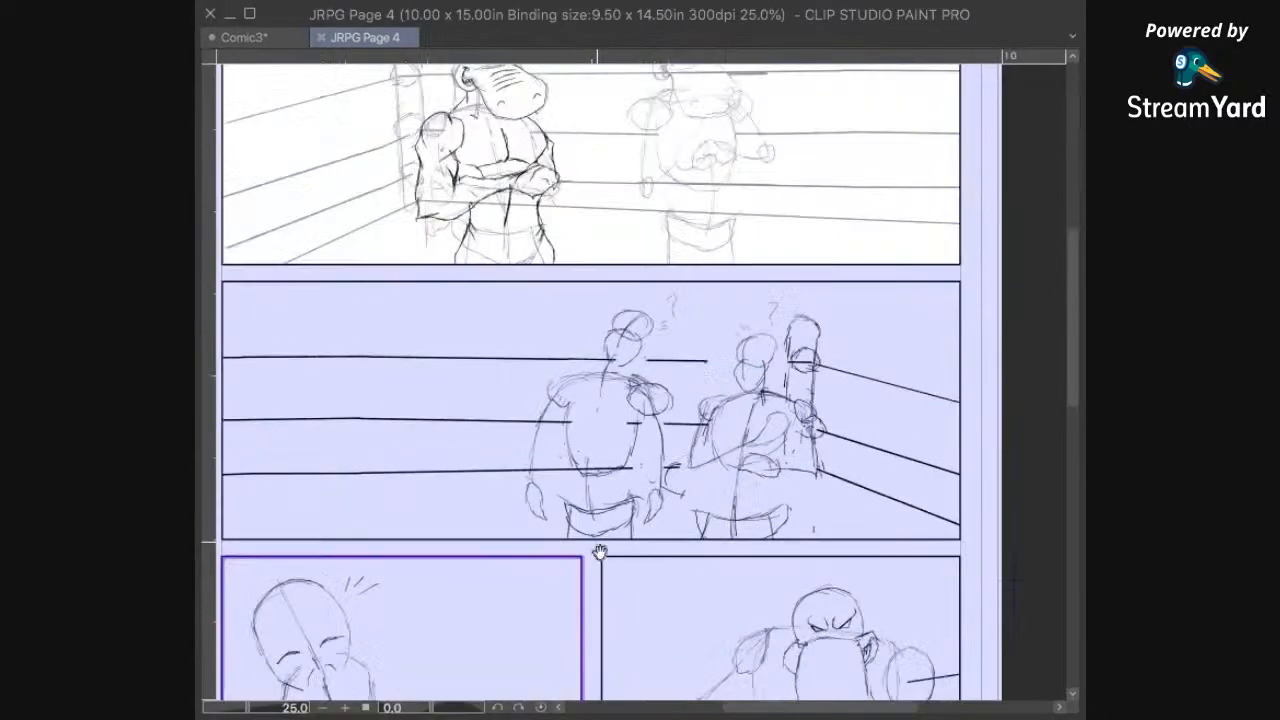
{"action": "scroll", "coordinate": [541, 496], "scroll_direction": "up", "scroll_amount": 5}
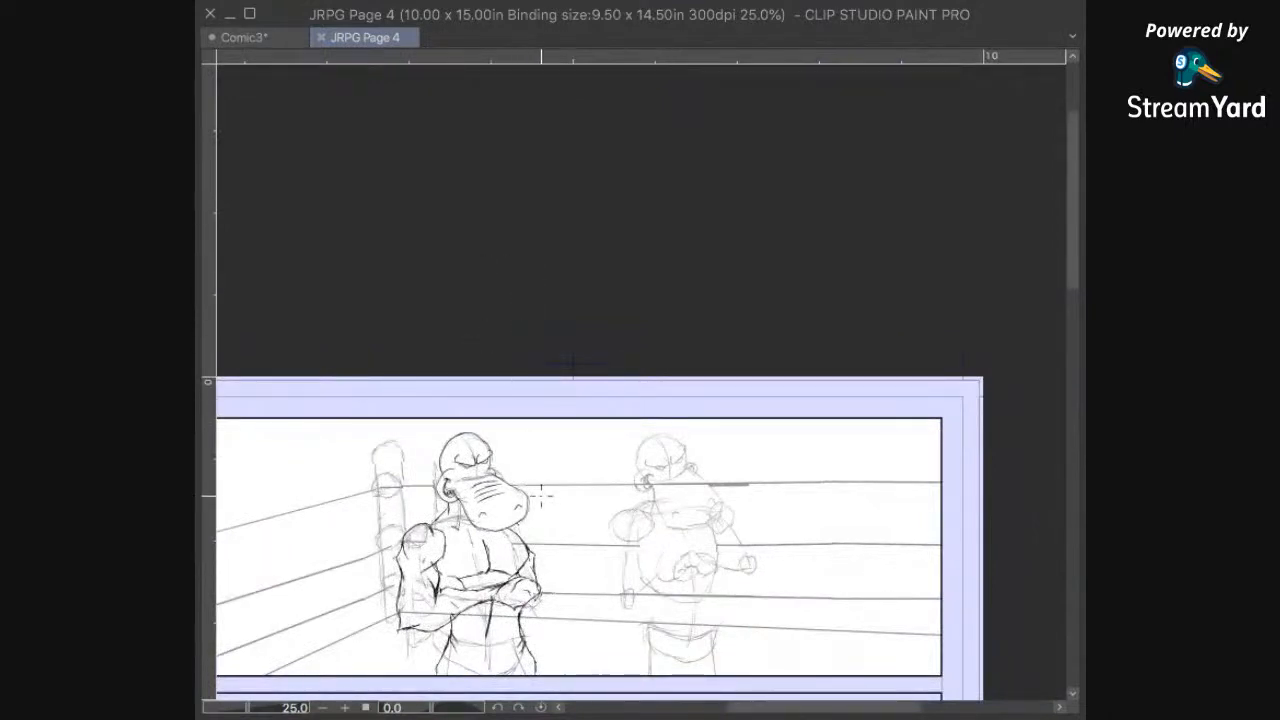
{"action": "key", "text": "ctrl+plus"}
{"action": "key", "text": "ctrl+plus"}
{"action": "key", "text": "ctrl+plus"}
{"action": "left_click_drag", "start_coordinate": [511, 584], "coordinate": [760, 234]}
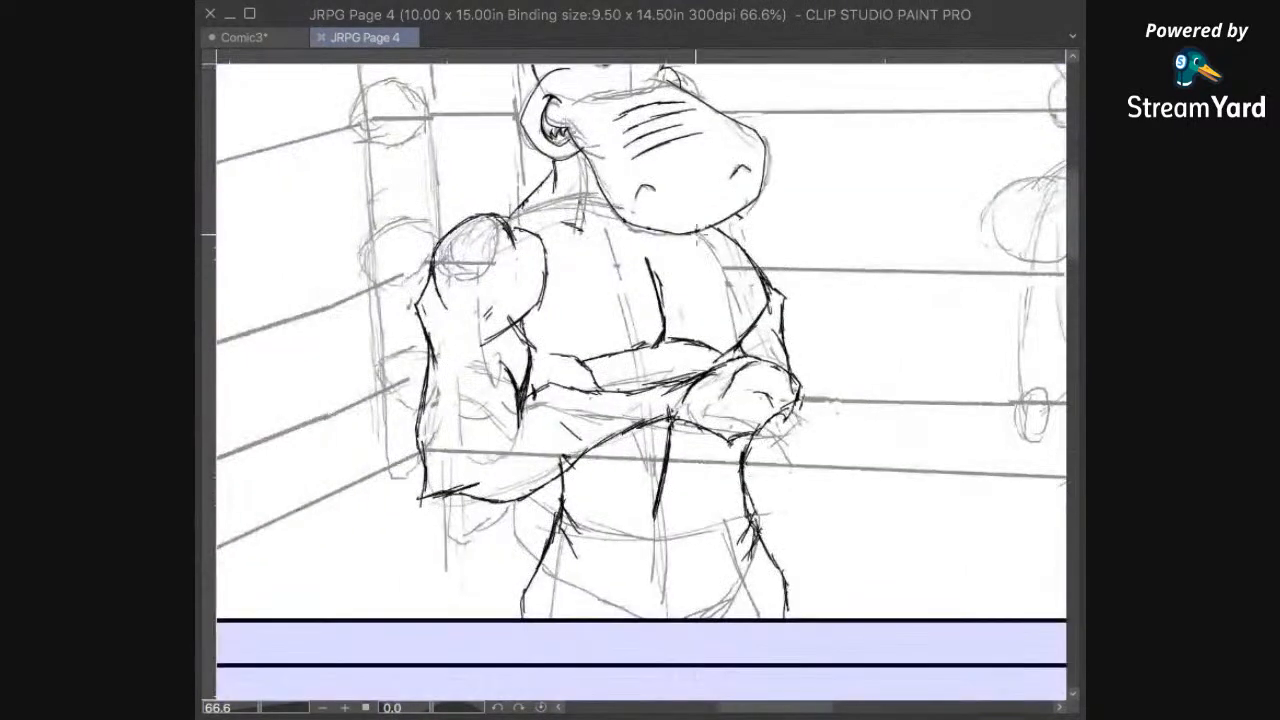
{"action": "left_click_drag", "start_coordinate": [606, 423], "coordinate": [645, 355]}
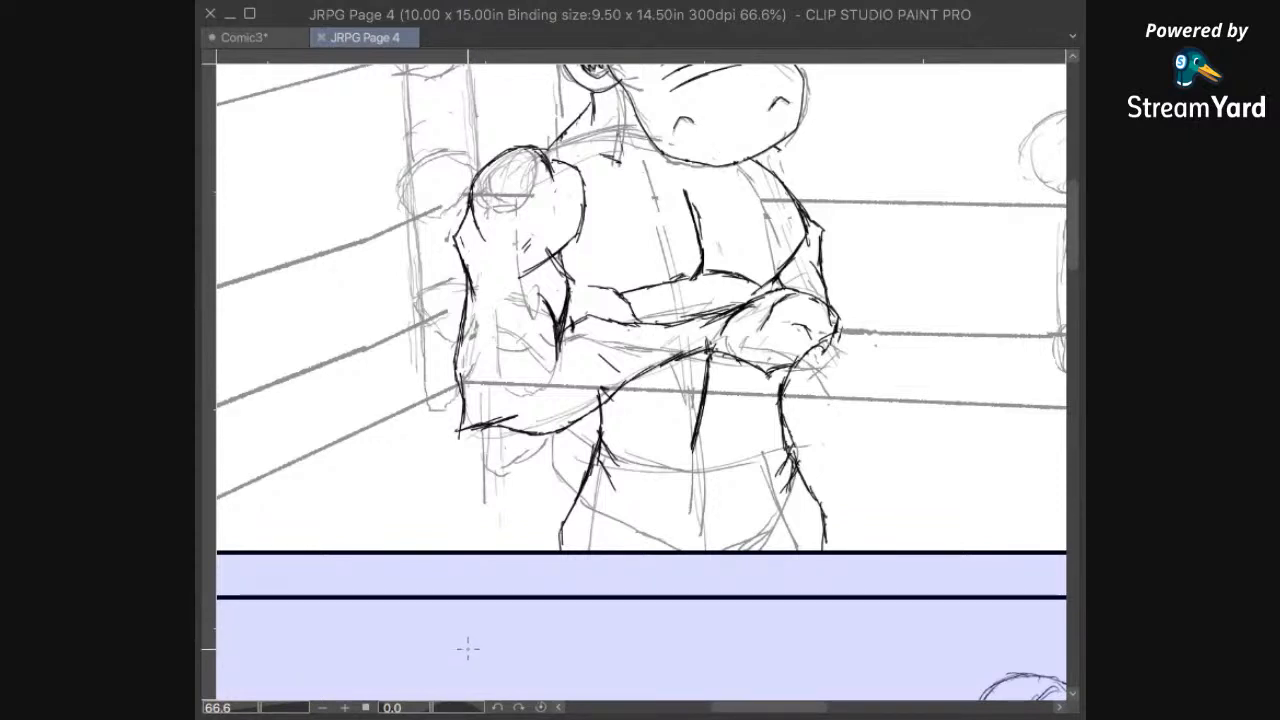
{"action": "left_click_drag", "start_coordinate": [676, 382], "coordinate": [709, 520]}
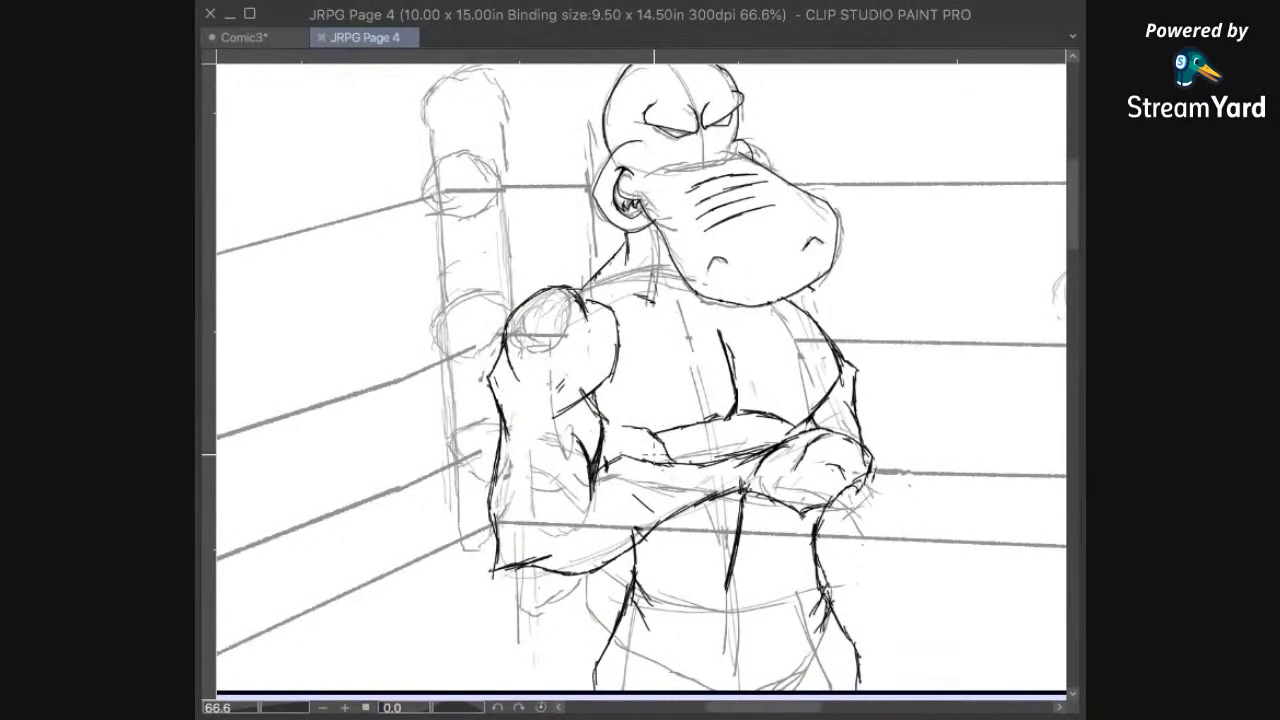
{"action": "left_click_drag", "start_coordinate": [630, 430], "coordinate": [624, 420]}
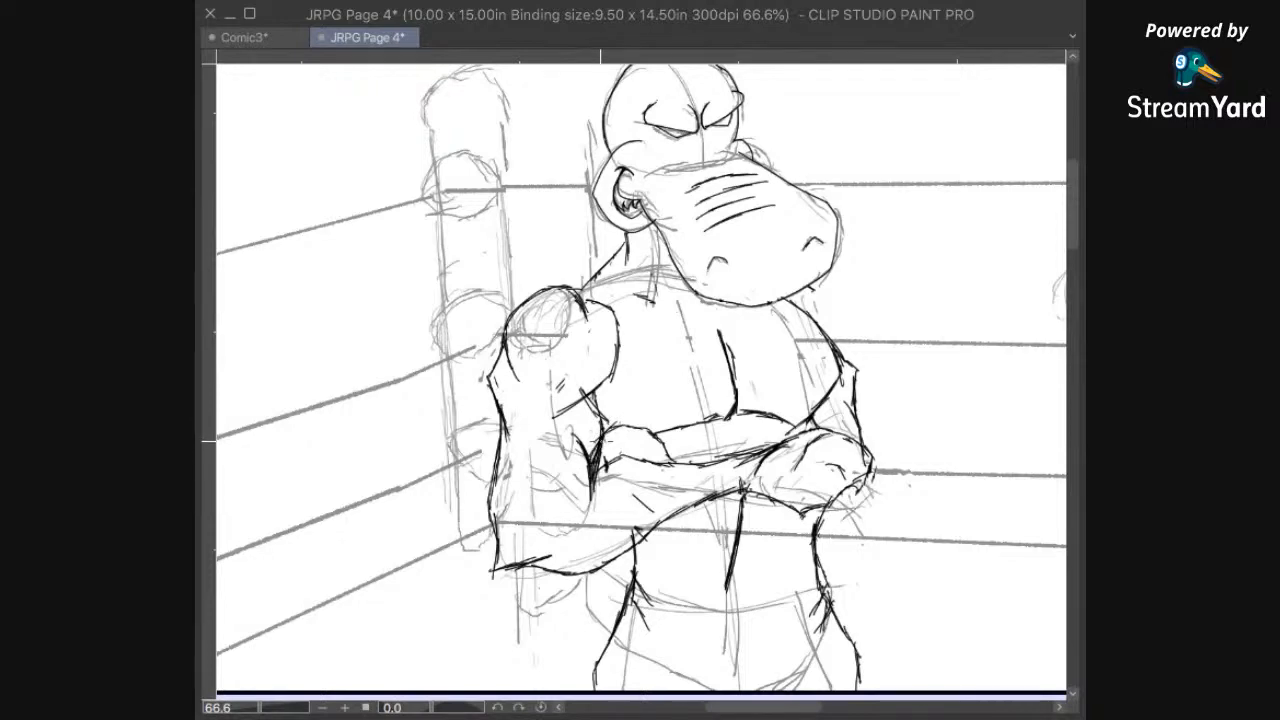
{"action": "left_click_drag", "start_coordinate": [697, 455], "coordinate": [712, 330]}
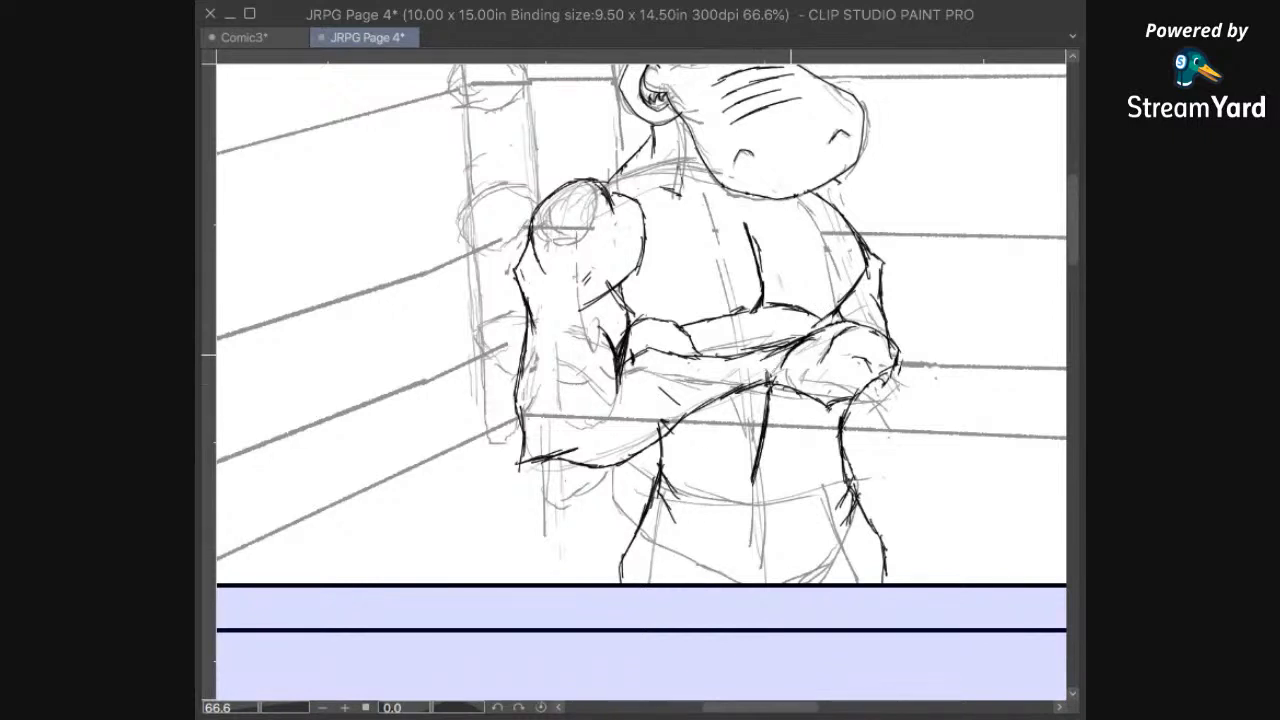
{"action": "left_click_drag", "start_coordinate": [804, 331], "coordinate": [741, 441]}
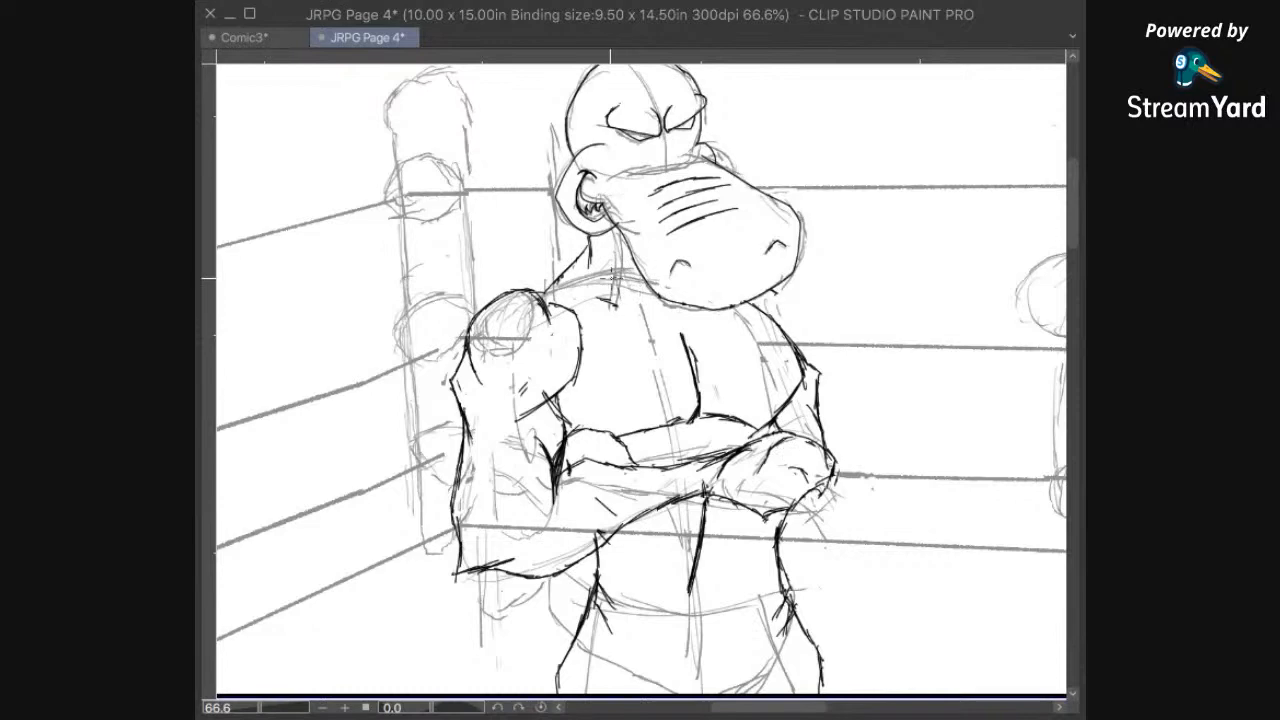
Step: Redraw the left hippo's right-hand arm with a wider outer contour and an elbow curving below the fist, and save the file
{"action": "left_click_drag", "start_coordinate": [625, 424], "coordinate": [604, 366]}
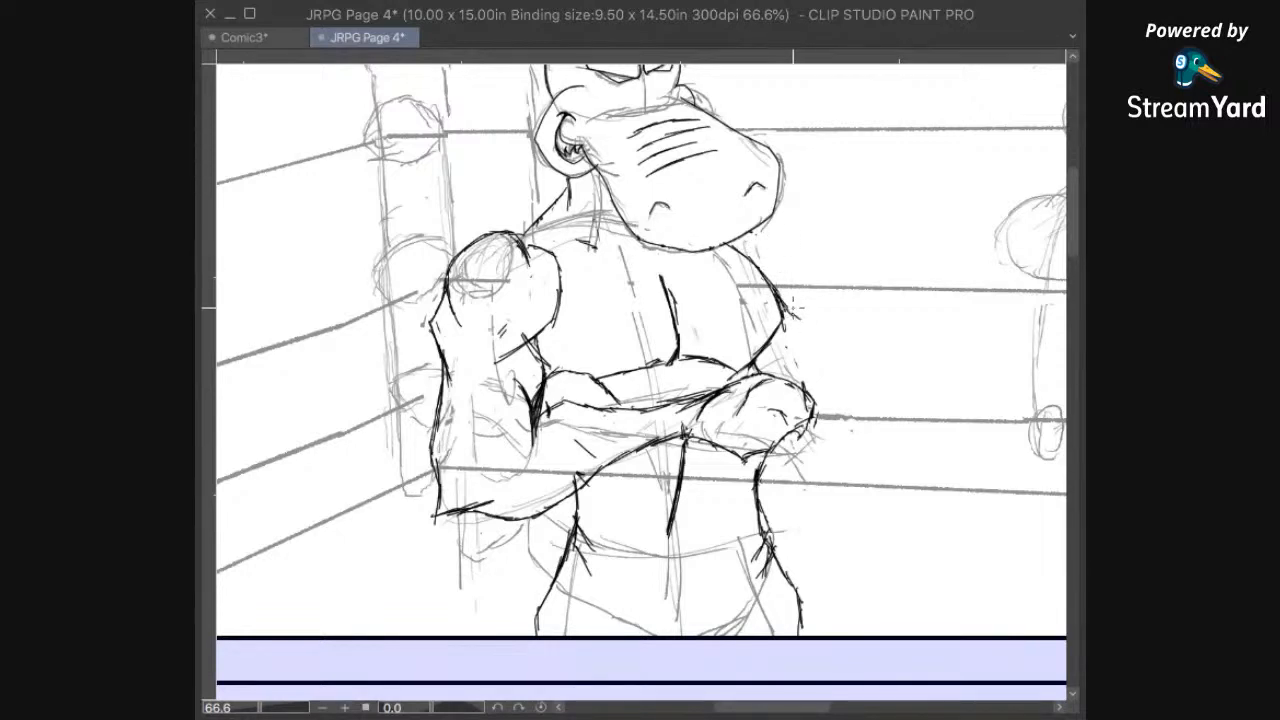
{"action": "left_click_drag", "start_coordinate": [806, 319], "coordinate": [810, 355]}
{"action": "left_click_drag", "start_coordinate": [805, 349], "coordinate": [801, 355]}
{"action": "mouse_move", "coordinate": [807, 354]}
{"action": "left_mouse_down"}
{"action": "mouse_move", "coordinate": [834, 438]}
{"action": "mouse_move", "coordinate": [848, 440]}
{"action": "left_mouse_up"}
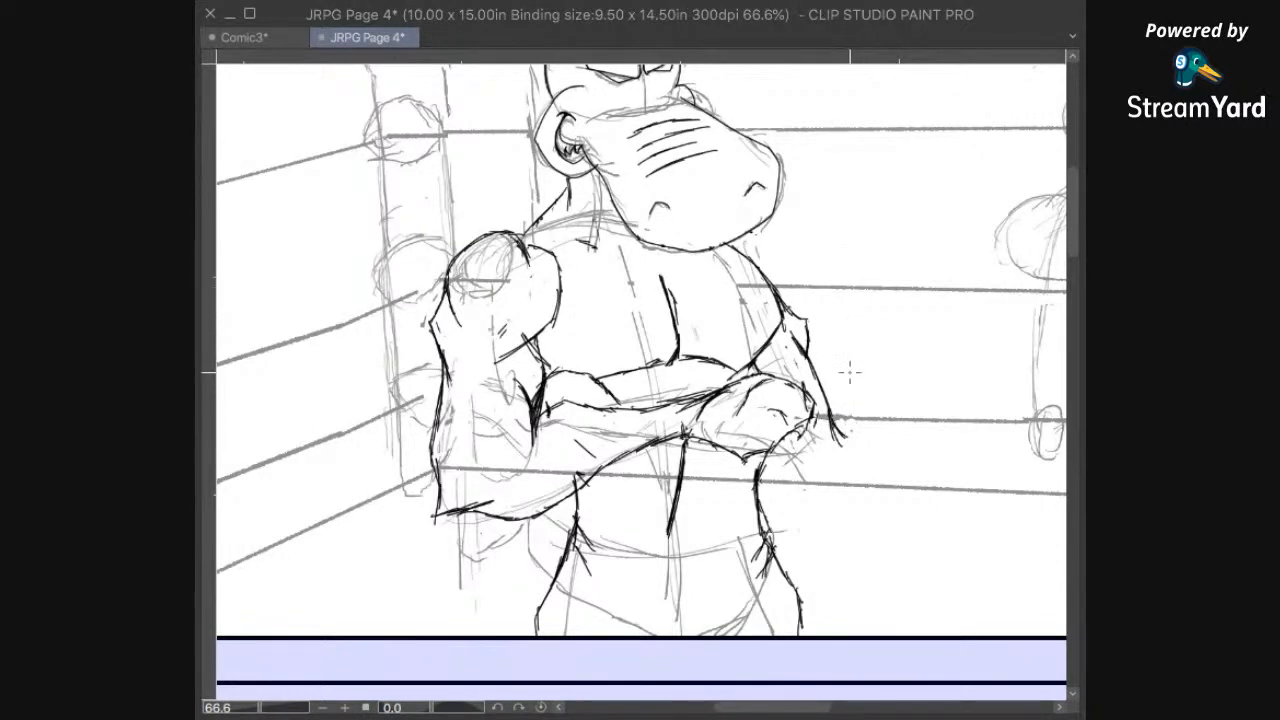
{"action": "left_click_drag", "start_coordinate": [846, 438], "coordinate": [818, 495]}
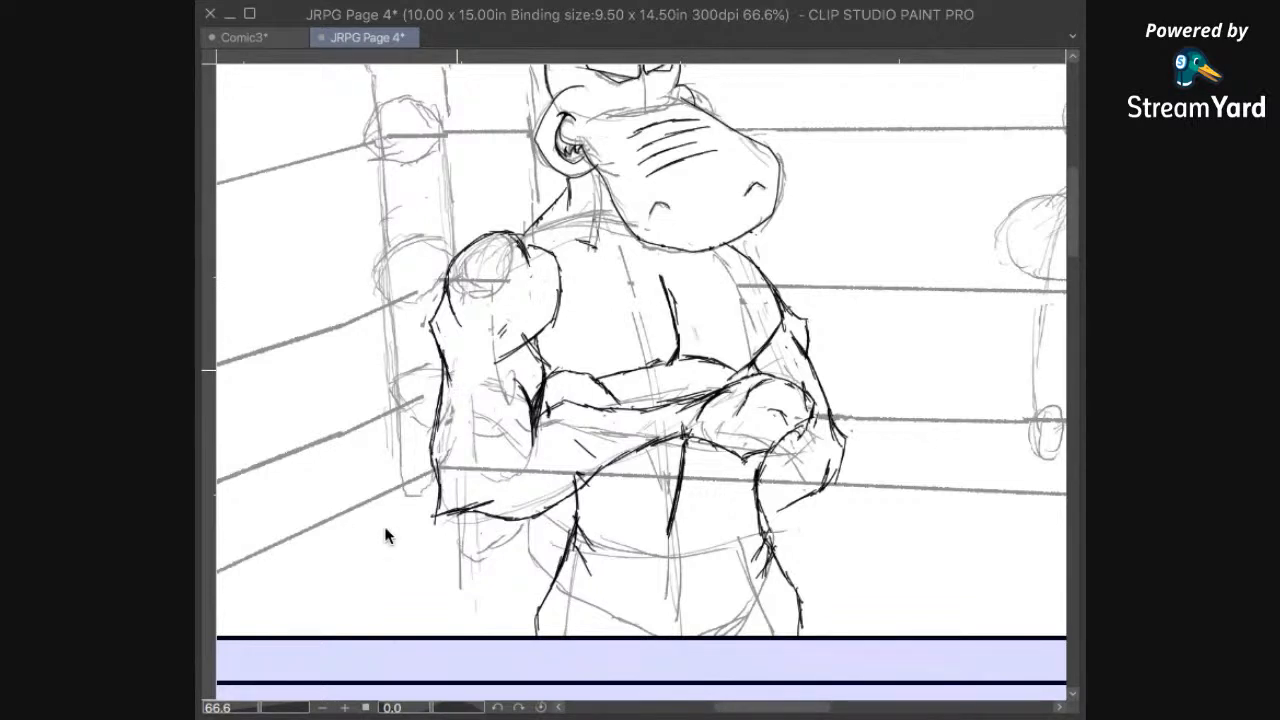
{"action": "key", "text": "ctrl+s"}
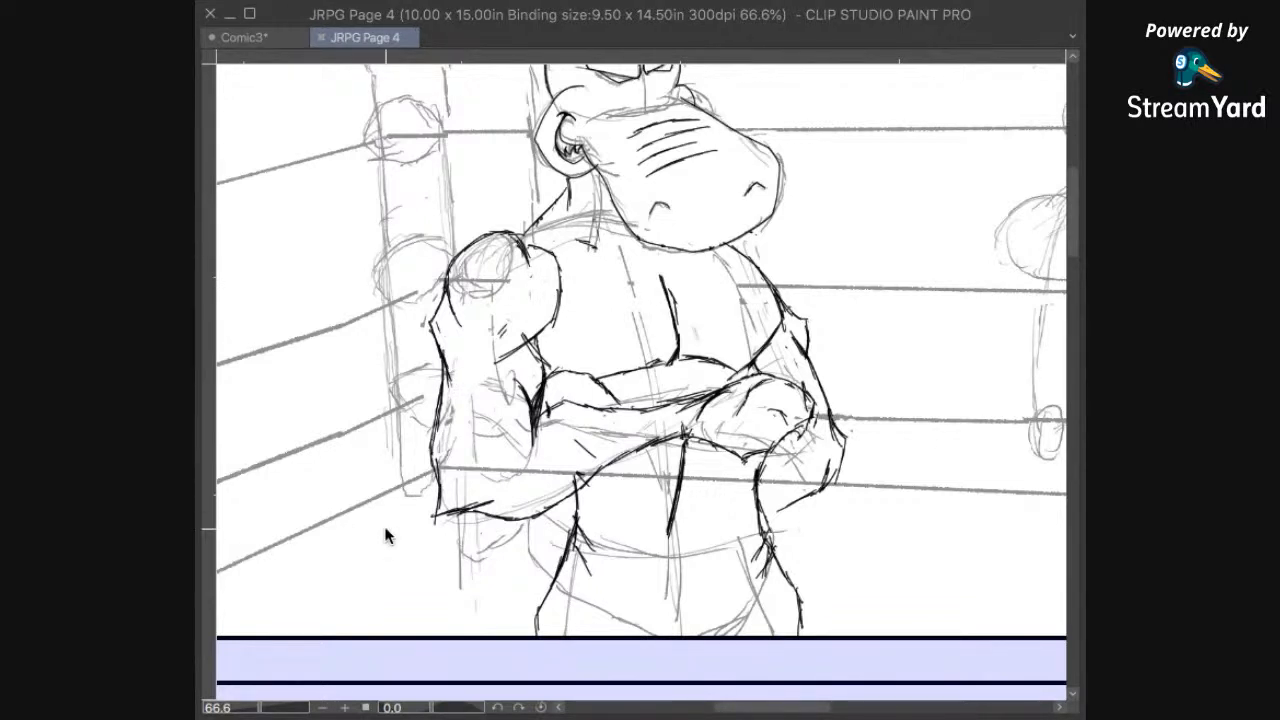
Step: Ink two diagonal strokes forming the V-shaped lower belly line of the left hippo, converging at the panel's lower border
{"action": "scroll", "coordinate": [387, 536], "scroll_direction": "down", "scroll_amount": 5}
{"action": "scroll", "coordinate": [386, 530], "scroll_direction": "up", "scroll_amount": 3}
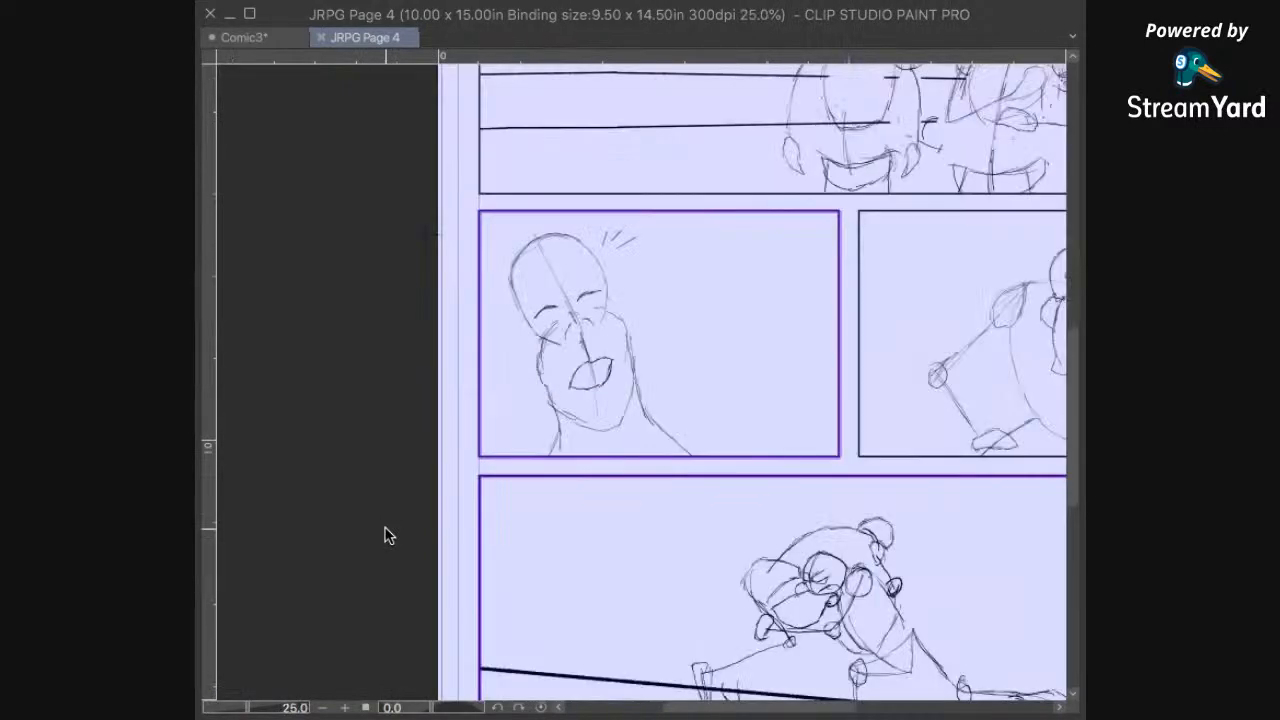
{"action": "left_click_drag", "start_coordinate": [796, 210], "coordinate": [645, 630]}
{"action": "left_click_drag", "start_coordinate": [855, 120], "coordinate": [729, 497]}
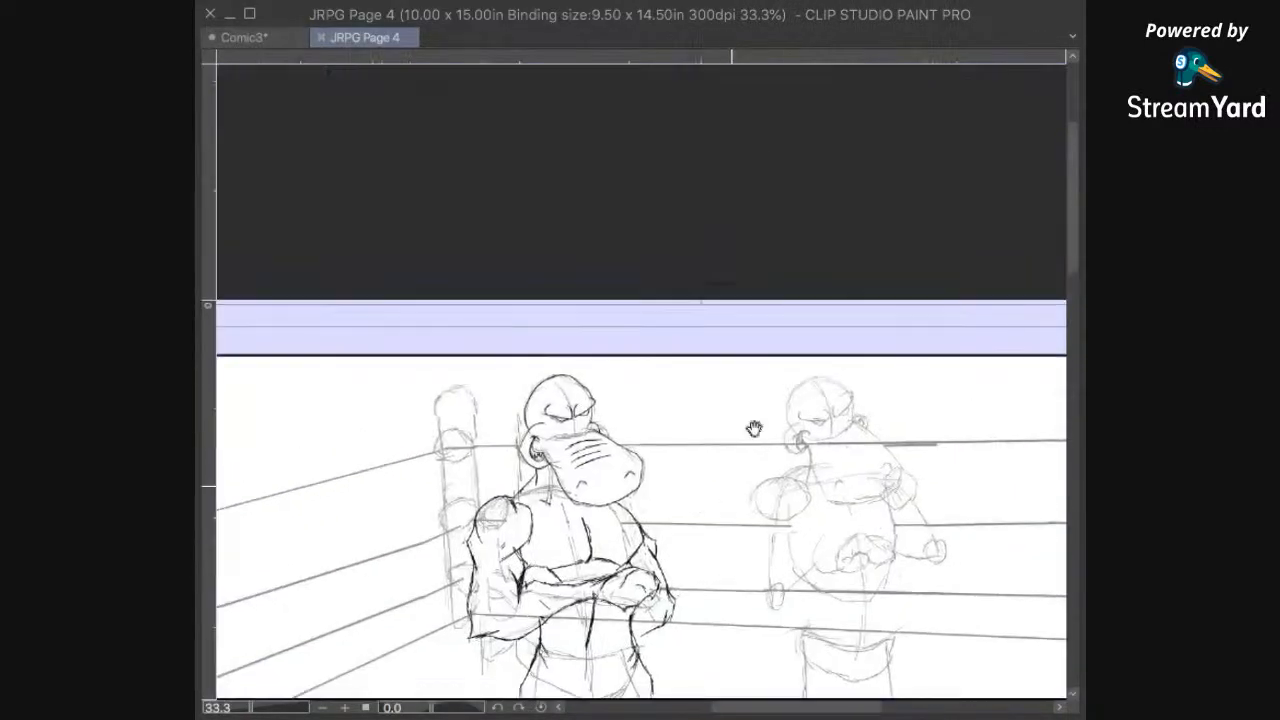
{"action": "left_click_drag", "start_coordinate": [708, 613], "coordinate": [740, 481]}
{"action": "left_click_drag", "start_coordinate": [824, 462], "coordinate": [733, 468]}
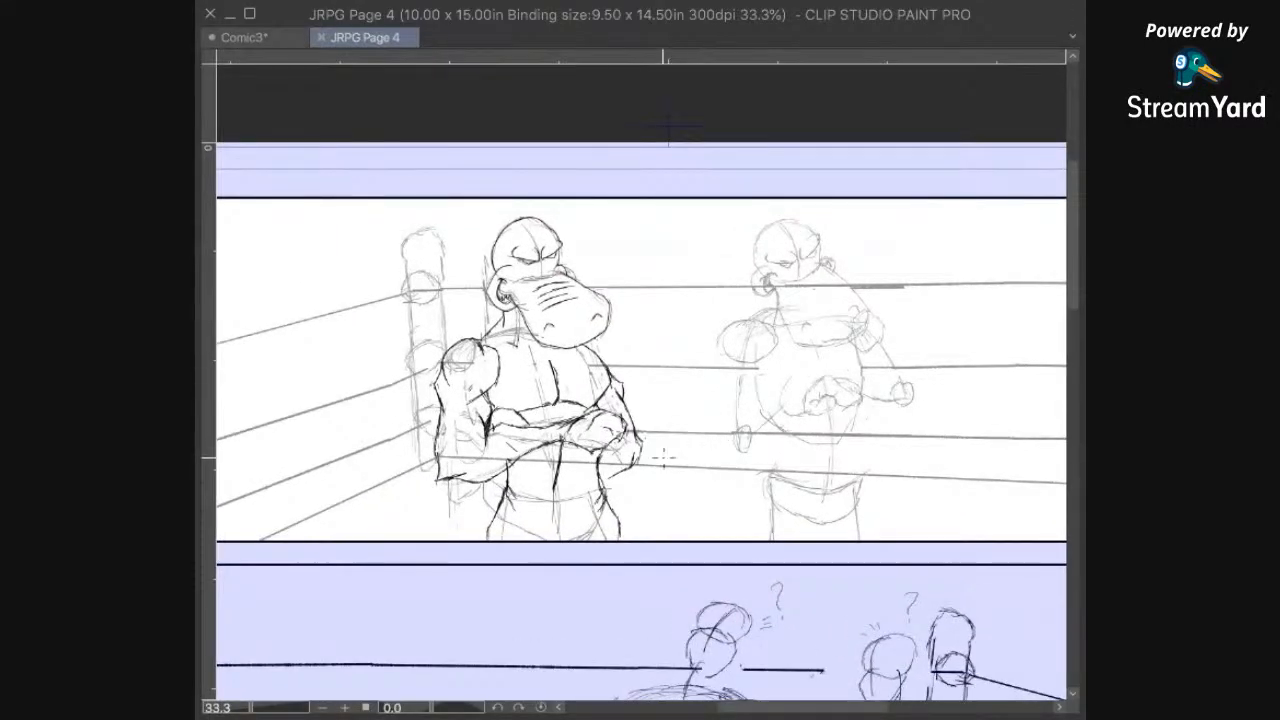
{"action": "scroll", "coordinate": [653, 444], "scroll_direction": "up", "scroll_amount": 5}
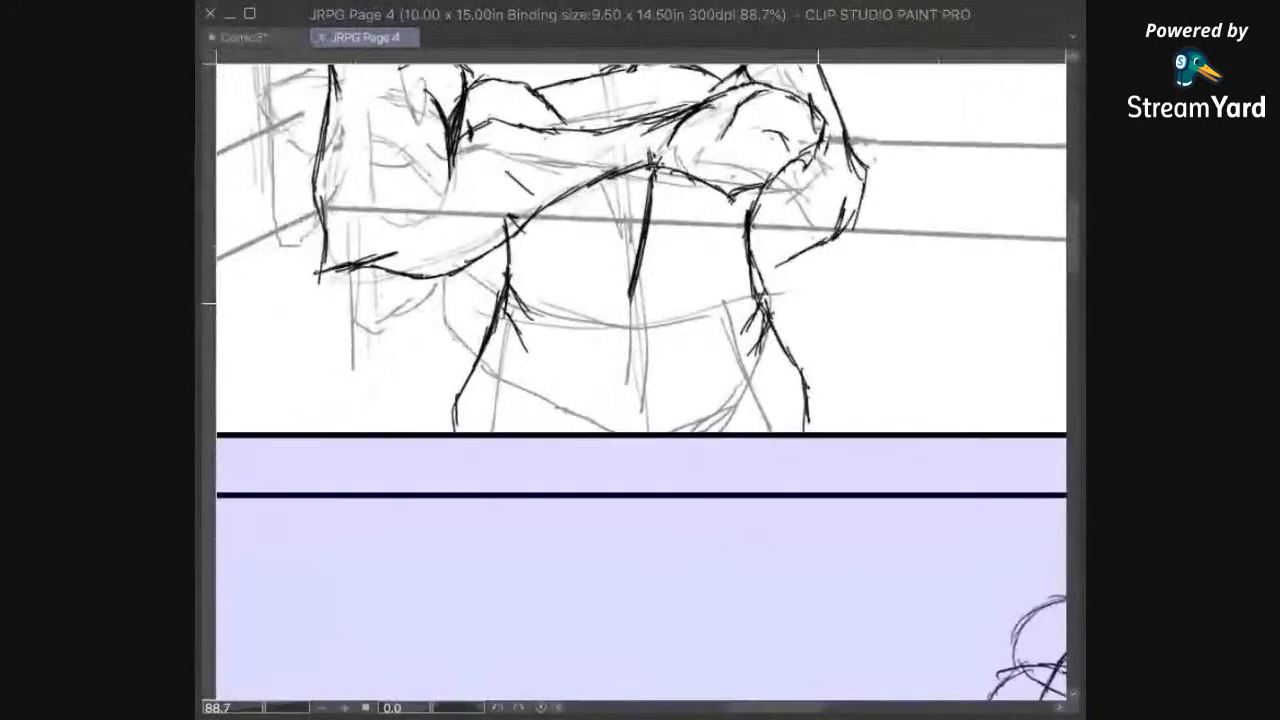
{"action": "left_click_drag", "start_coordinate": [665, 308], "coordinate": [595, 473]}
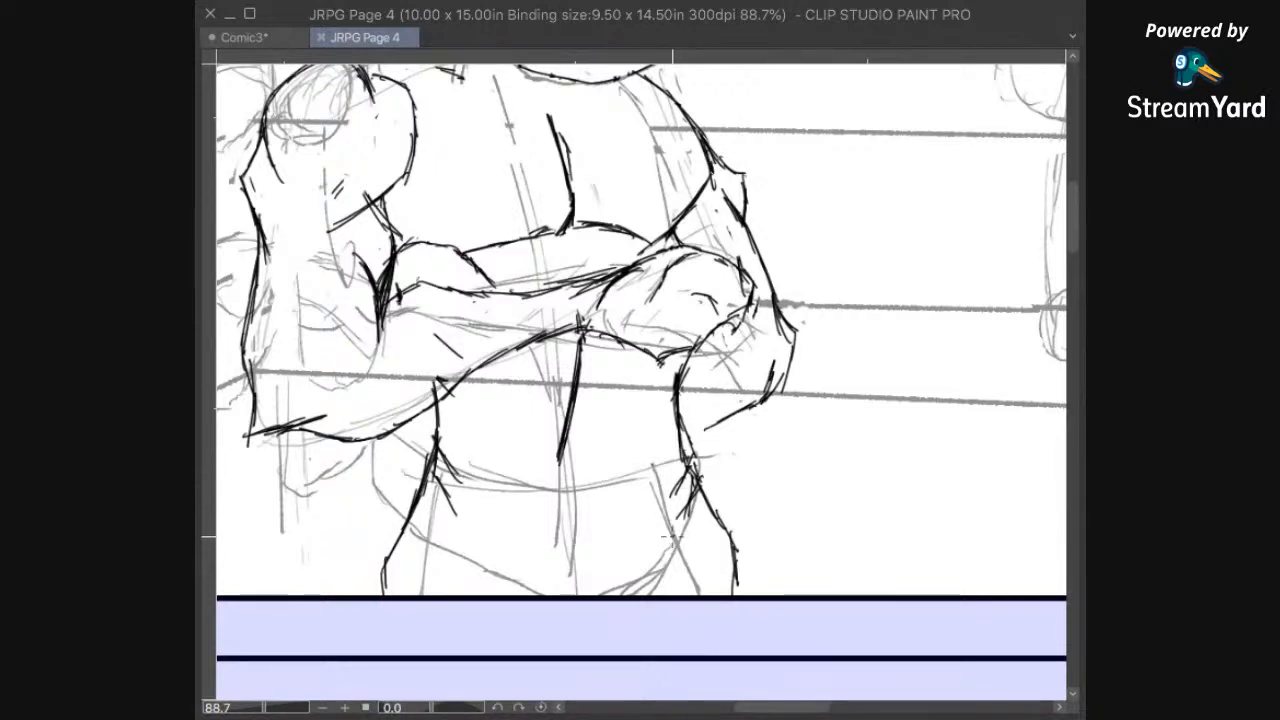
{"action": "left_click_drag", "start_coordinate": [662, 543], "coordinate": [600, 592]}
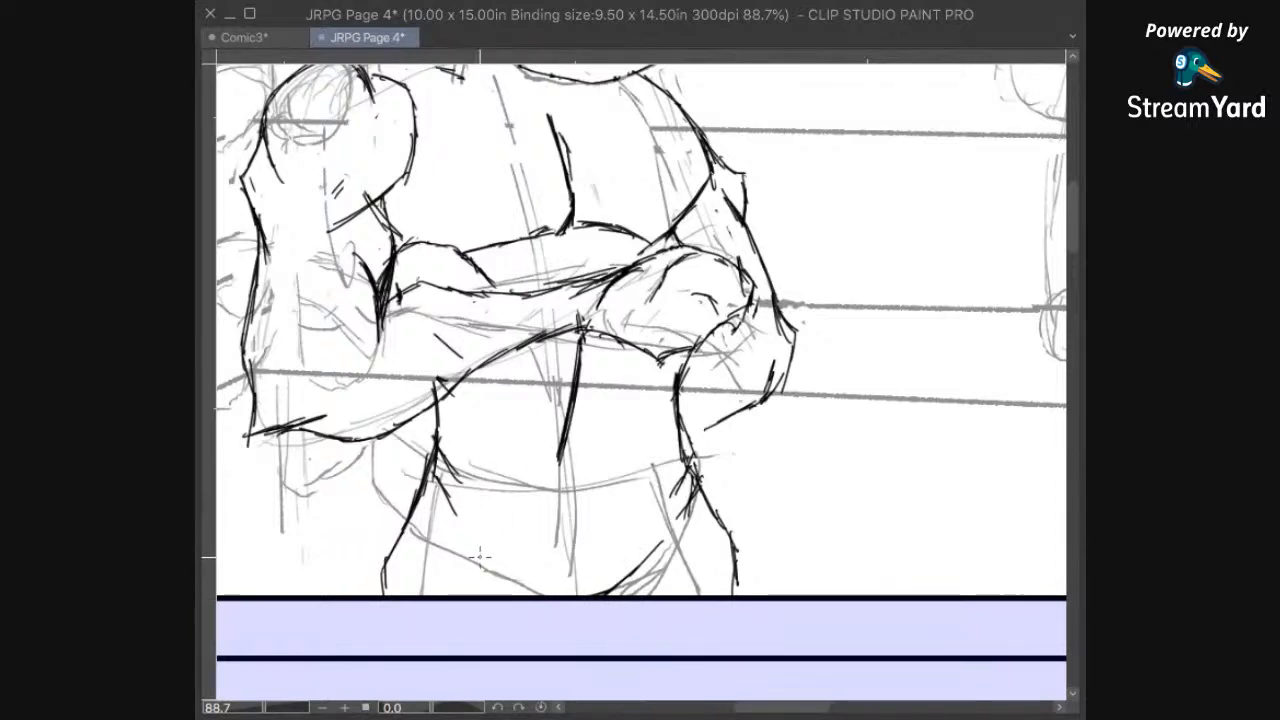
{"action": "left_click_drag", "start_coordinate": [465, 551], "coordinate": [540, 585]}
{"action": "scroll", "coordinate": [540, 585], "scroll_direction": "down", "scroll_amount": 2}
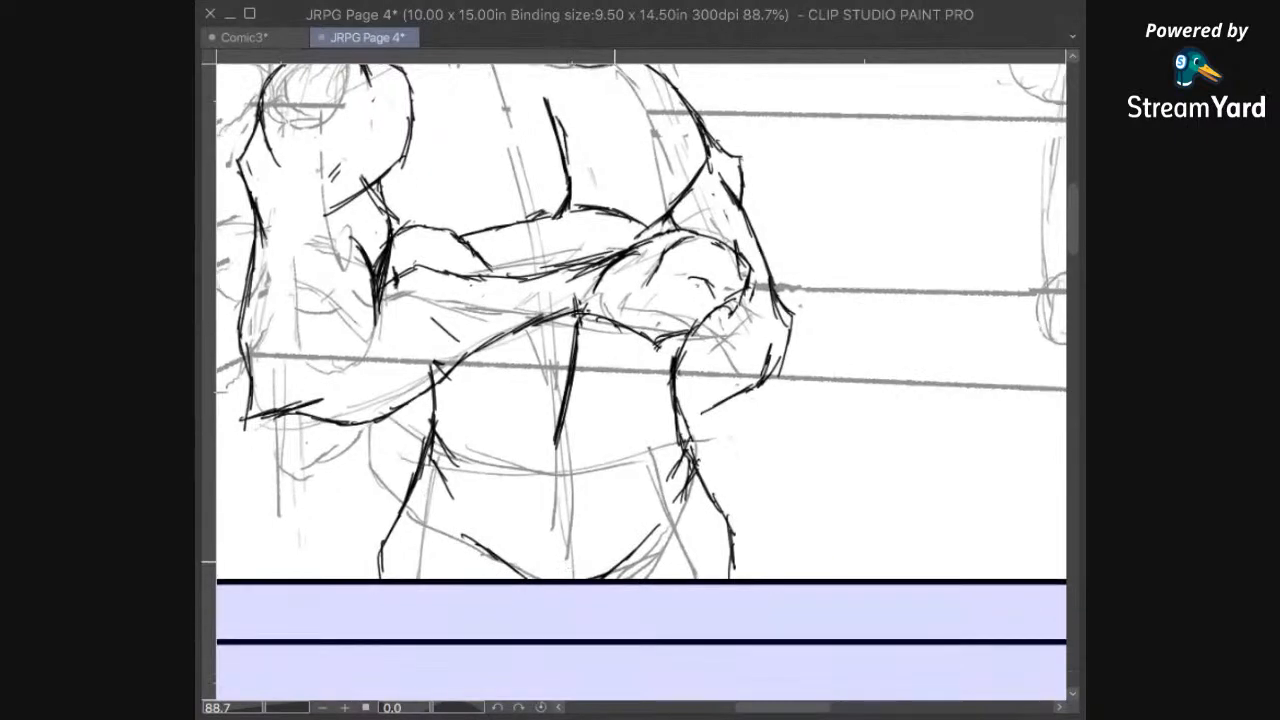
{"action": "scroll", "coordinate": [667, 441], "scroll_direction": "up", "scroll_amount": 2}
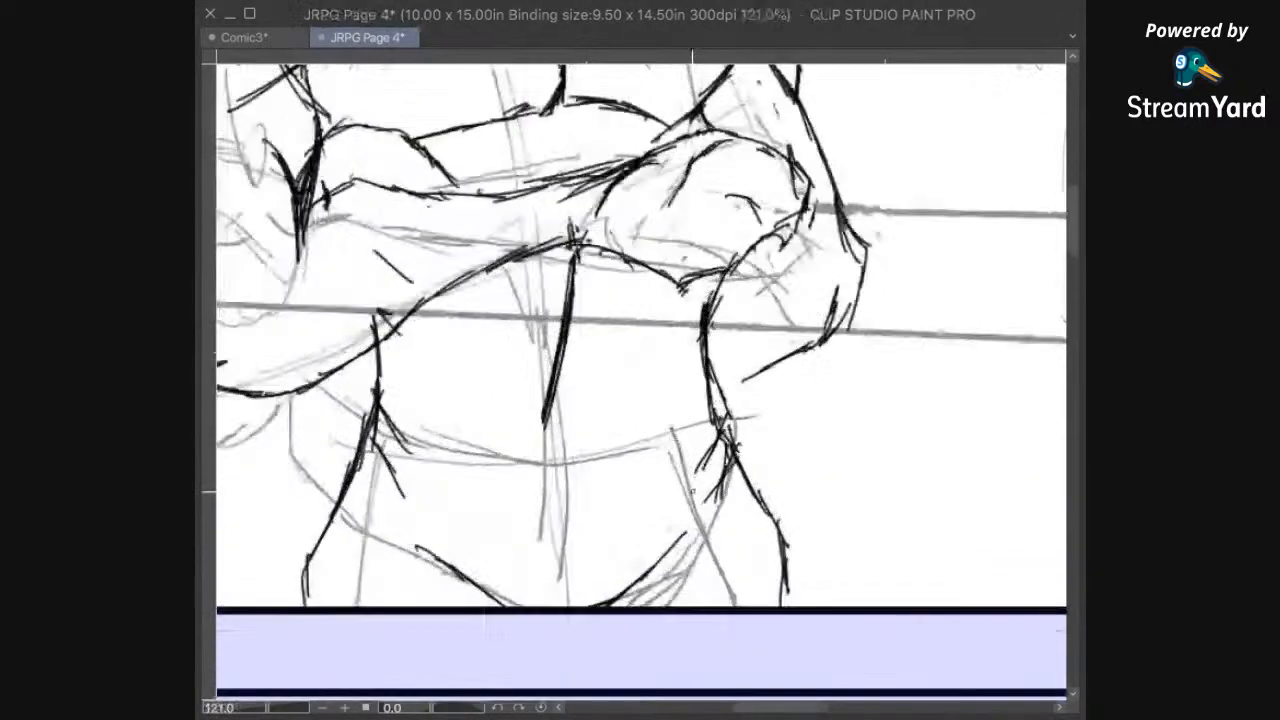
{"action": "mouse_move", "coordinate": [701, 528]}
{"action": "left_mouse_down"}
{"action": "mouse_move", "coordinate": [705, 573]}
{"action": "mouse_move", "coordinate": [777, 463]}
{"action": "left_mouse_up"}
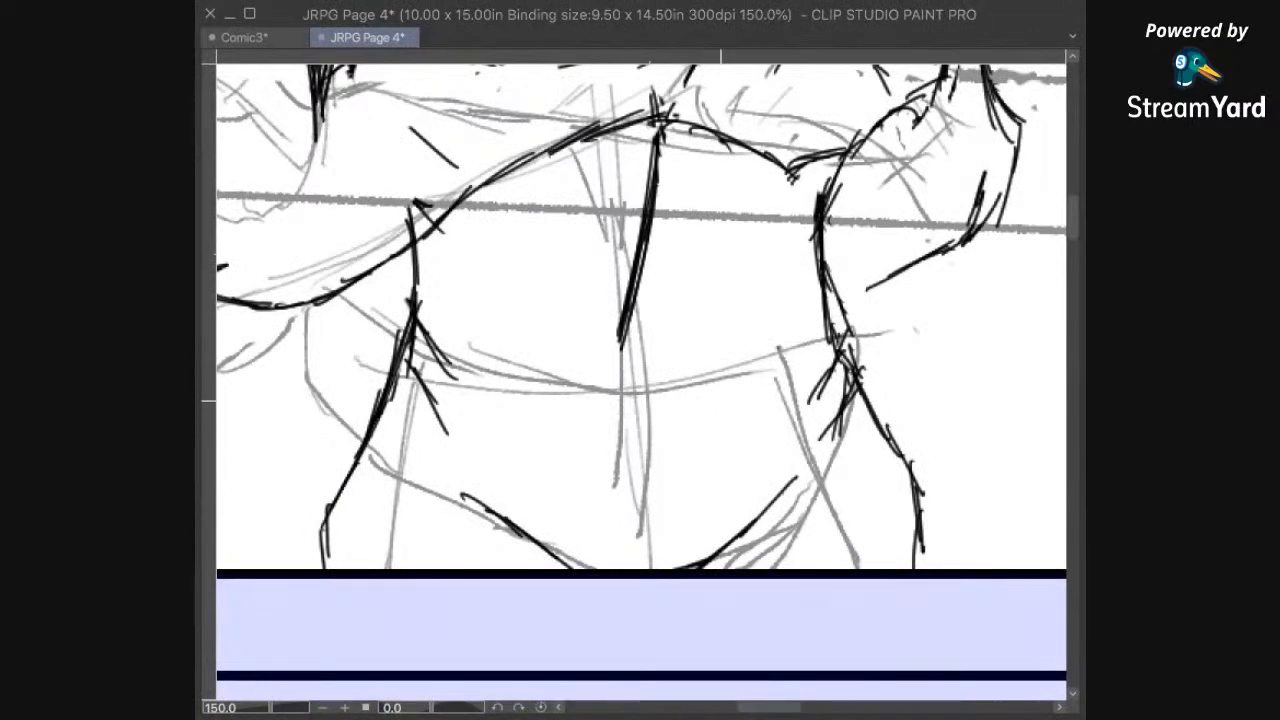
Step: Ink a curved waistband line across the left hippo's lower belly, from hip to hip along the pencil guide
{"action": "scroll", "coordinate": [675, 430], "scroll_direction": "up", "scroll_amount": 4}
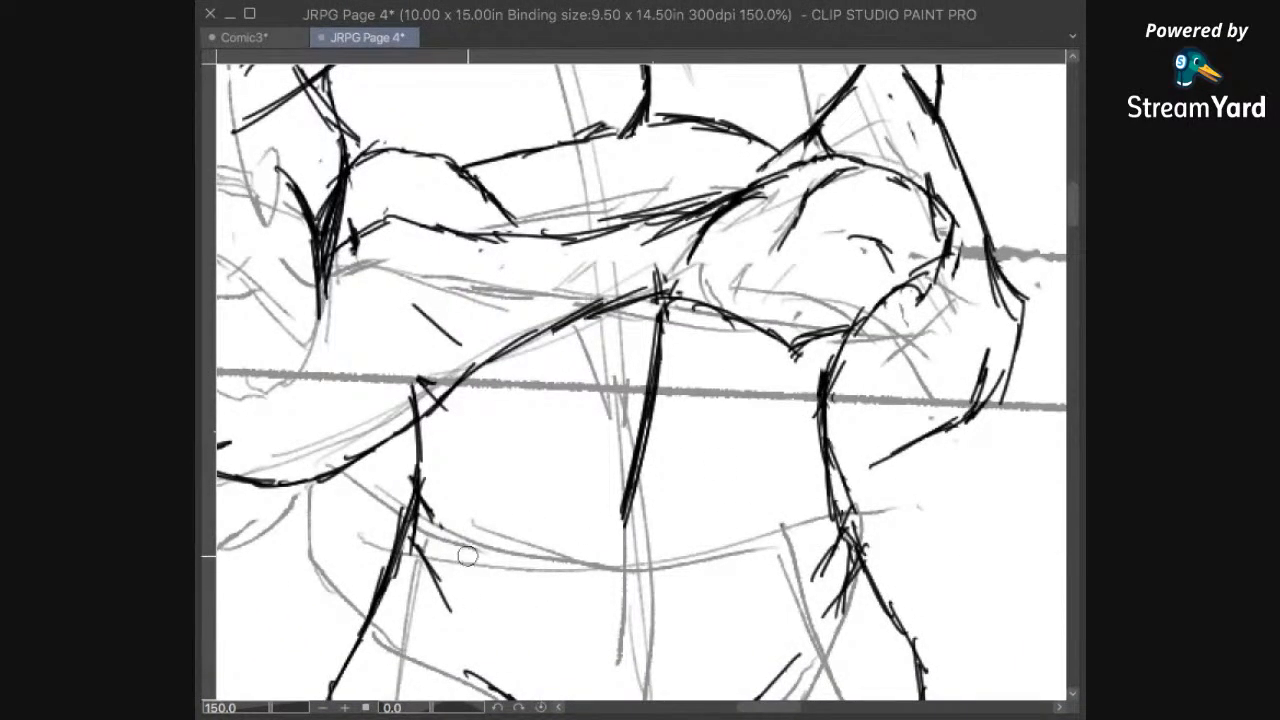
{"action": "left_click_drag", "start_coordinate": [749, 519], "coordinate": [552, 531]}
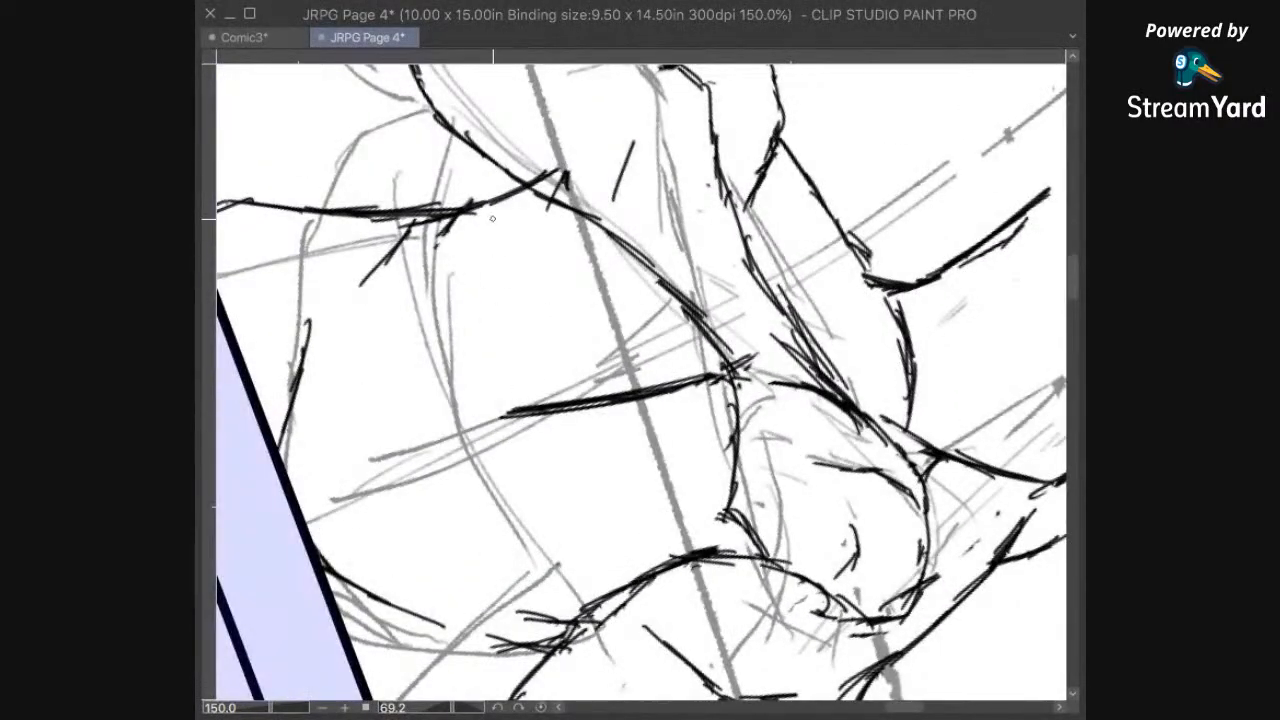
{"action": "mouse_move", "coordinate": [456, 218]}
{"action": "left_mouse_down"}
{"action": "mouse_move", "coordinate": [442, 280]}
{"action": "mouse_move", "coordinate": [442, 256]}
{"action": "mouse_move", "coordinate": [438, 317]}
{"action": "left_mouse_up"}
{"action": "mouse_move", "coordinate": [450, 232]}
{"action": "left_mouse_down"}
{"action": "mouse_move", "coordinate": [443, 350]}
{"action": "mouse_move", "coordinate": [445, 320]}
{"action": "mouse_move", "coordinate": [486, 462]}
{"action": "mouse_move", "coordinate": [615, 605]}
{"action": "left_mouse_up"}
{"action": "left_click_drag", "start_coordinate": [556, 560], "coordinate": [605, 595]}
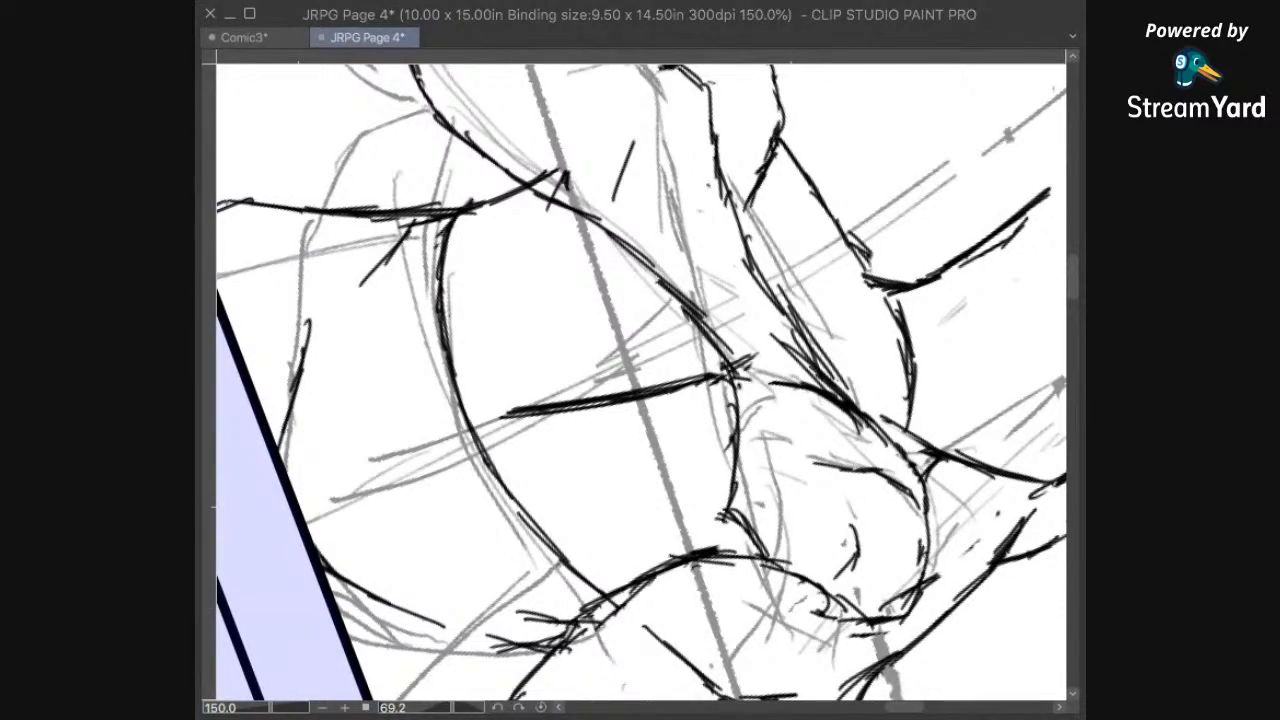
Step: Reset the canvas rotation, check the inked left hippo against the page and top panel, and save the file
{"action": "key", "text": "super+at"}
{"action": "key", "text": "super+0"}
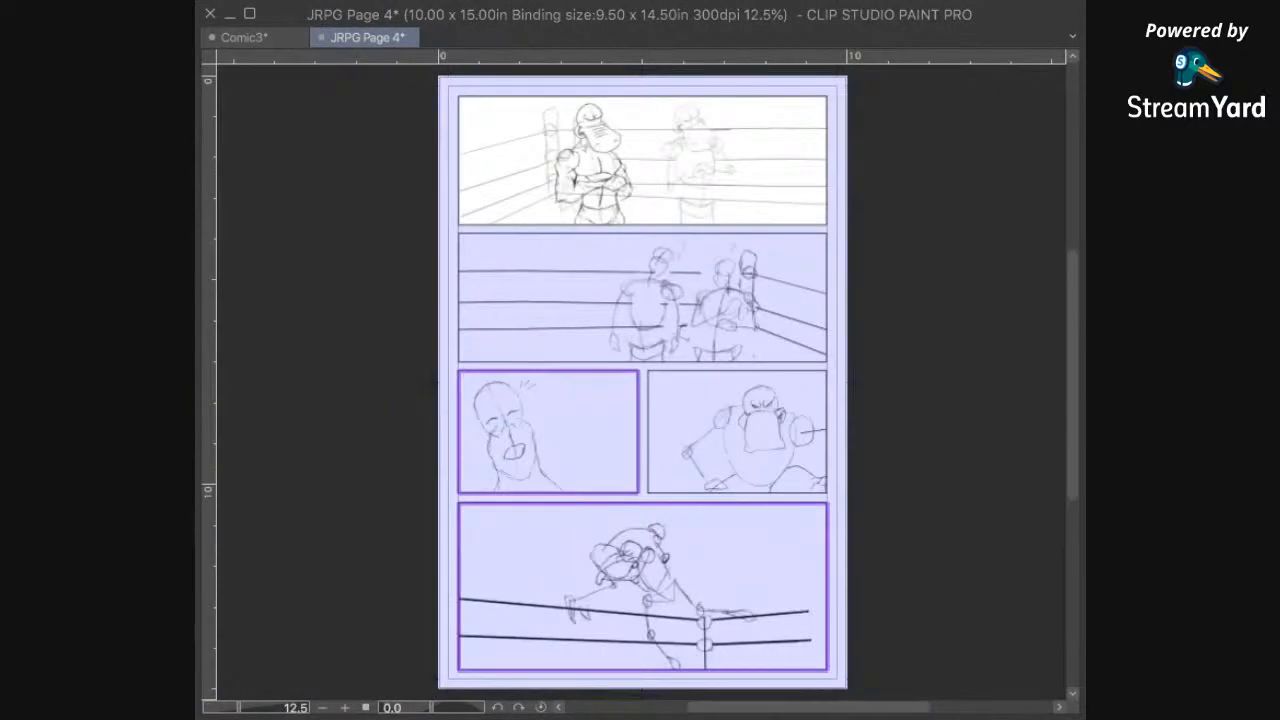
{"action": "key", "text": "super+plus"}
{"action": "key", "text": "super+plus"}
{"action": "key", "text": "super+plus"}
{"action": "left_click_drag", "start_coordinate": [630, 172], "coordinate": [688, 682]}
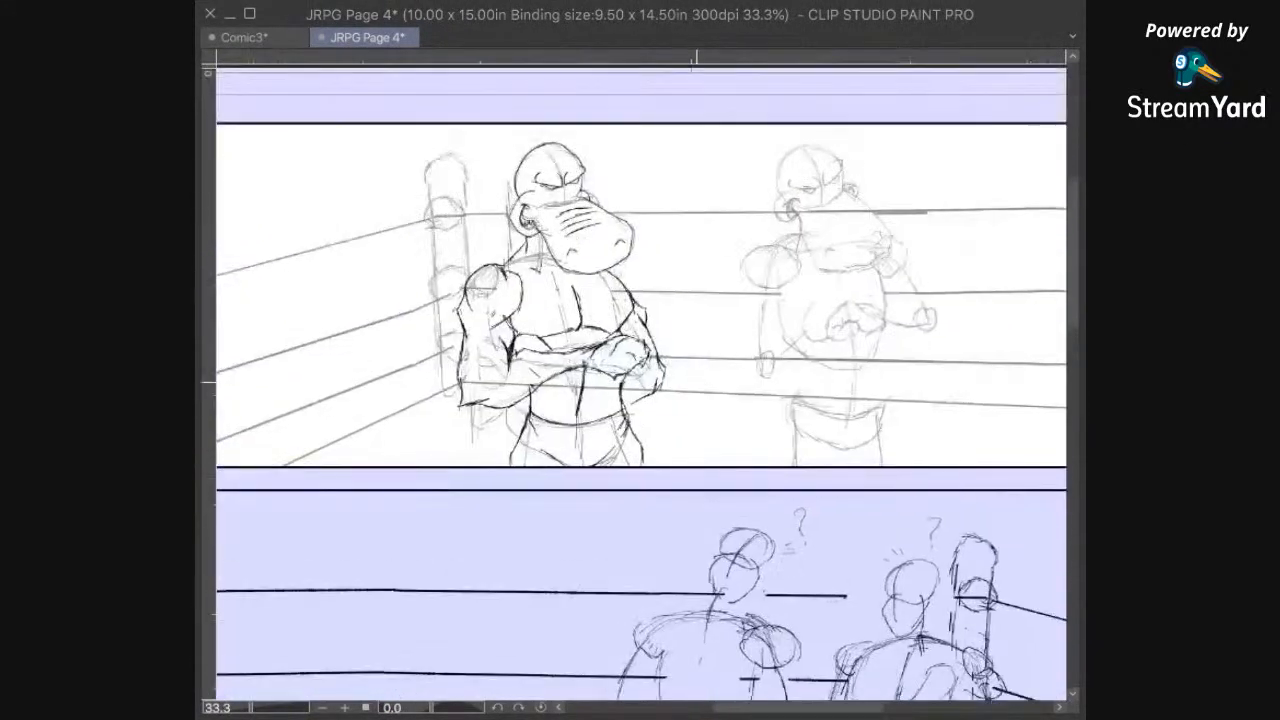
{"action": "left_click_drag", "start_coordinate": [697, 382], "coordinate": [718, 458]}
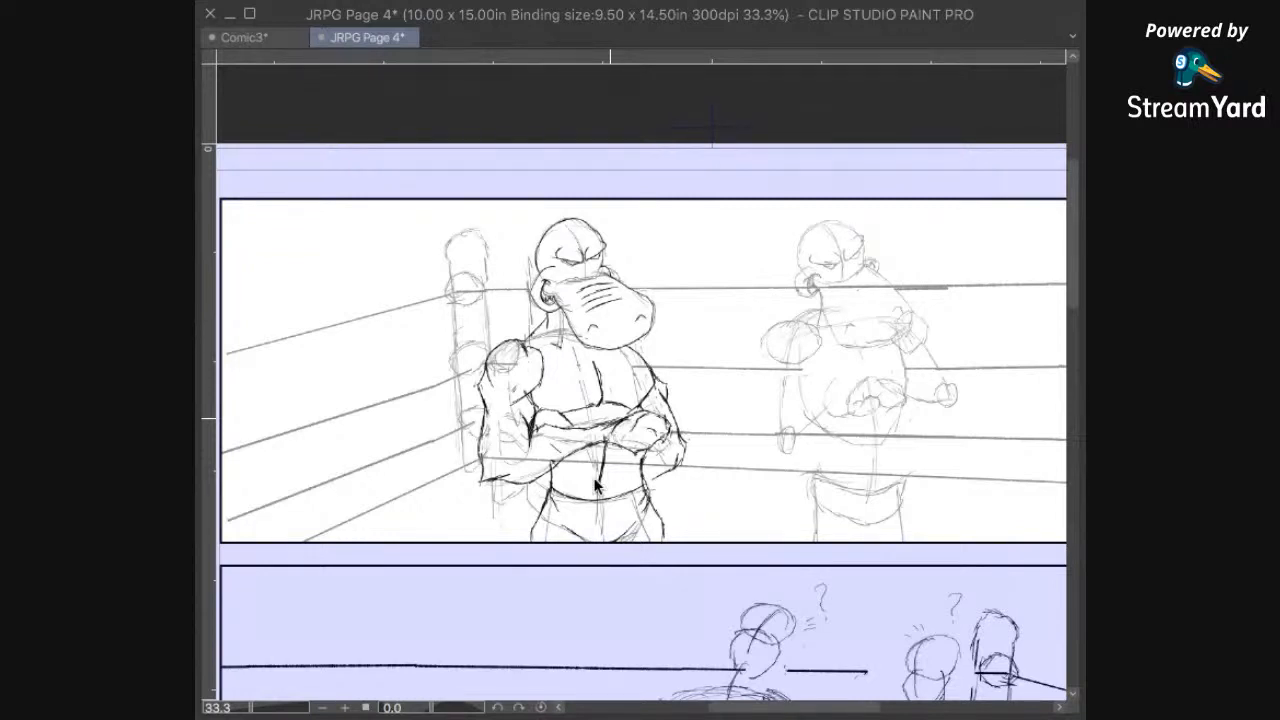
{"action": "key", "text": "ctrl+s"}
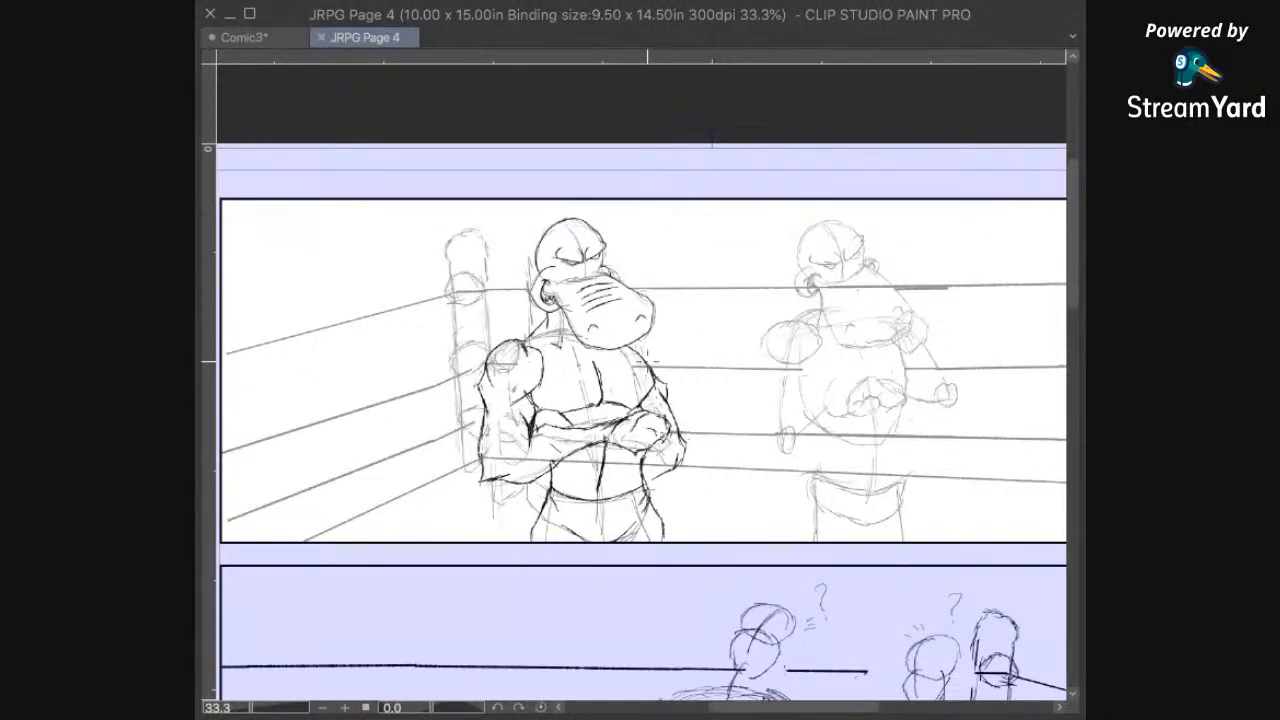
Step: Ink the left hippo's tank top with a scooped neckline across the chest and strap lines at both shoulders
{"action": "scroll", "coordinate": [700, 351], "scroll_direction": "up", "scroll_amount": 2}
{"action": "left_click_drag", "start_coordinate": [617, 579], "coordinate": [759, 563]}
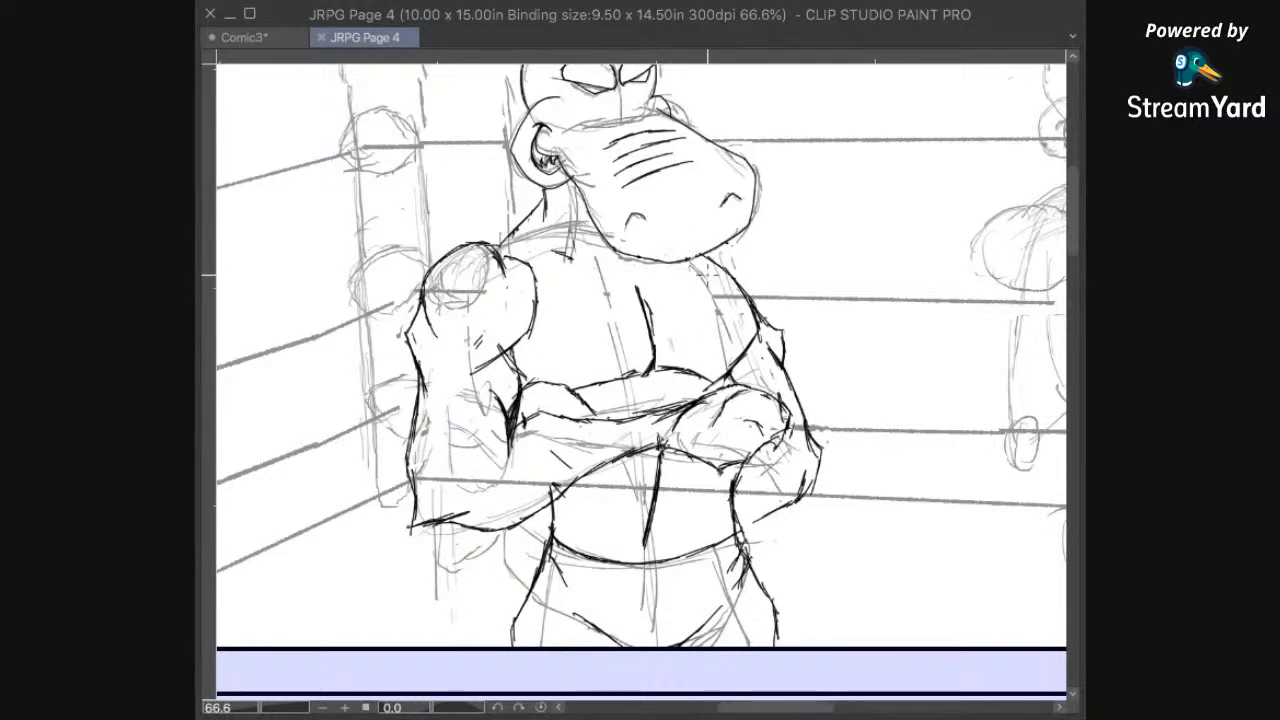
{"action": "left_click_drag", "start_coordinate": [703, 263], "coordinate": [715, 282]}
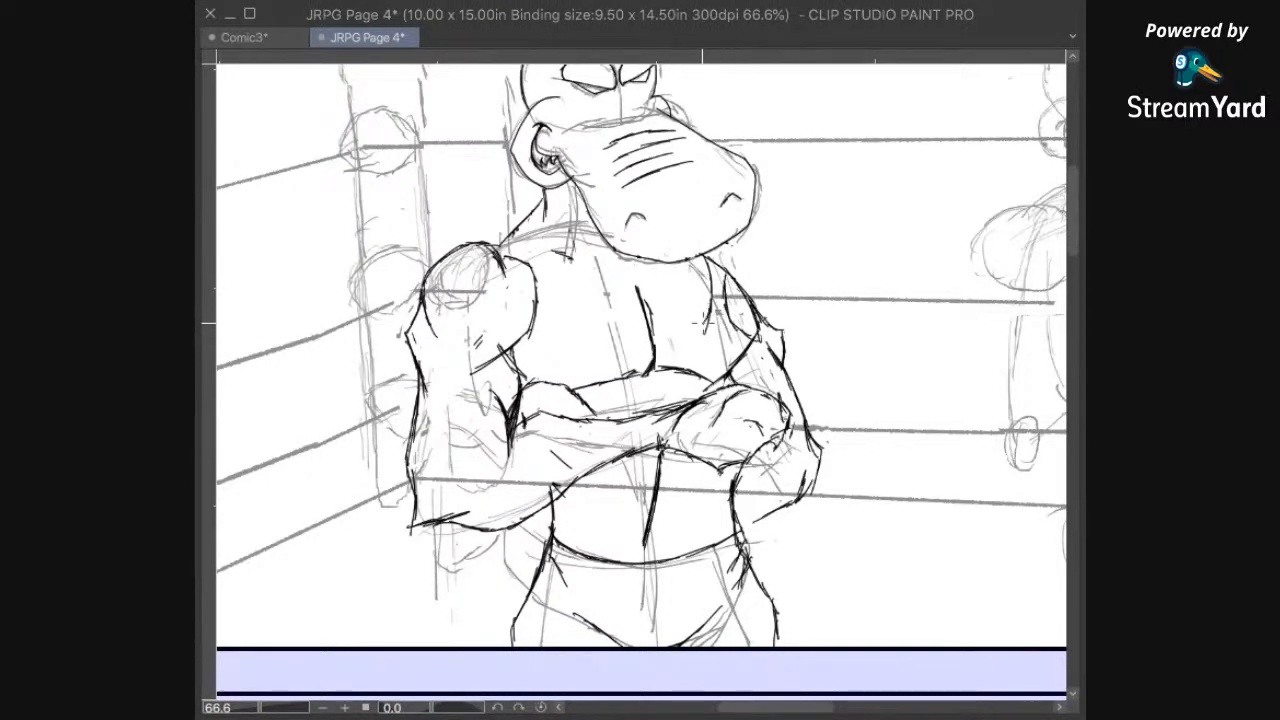
{"action": "mouse_move", "coordinate": [704, 318]}
{"action": "left_mouse_down"}
{"action": "mouse_move", "coordinate": [602, 331]}
{"action": "mouse_move", "coordinate": [534, 210]}
{"action": "left_mouse_up"}
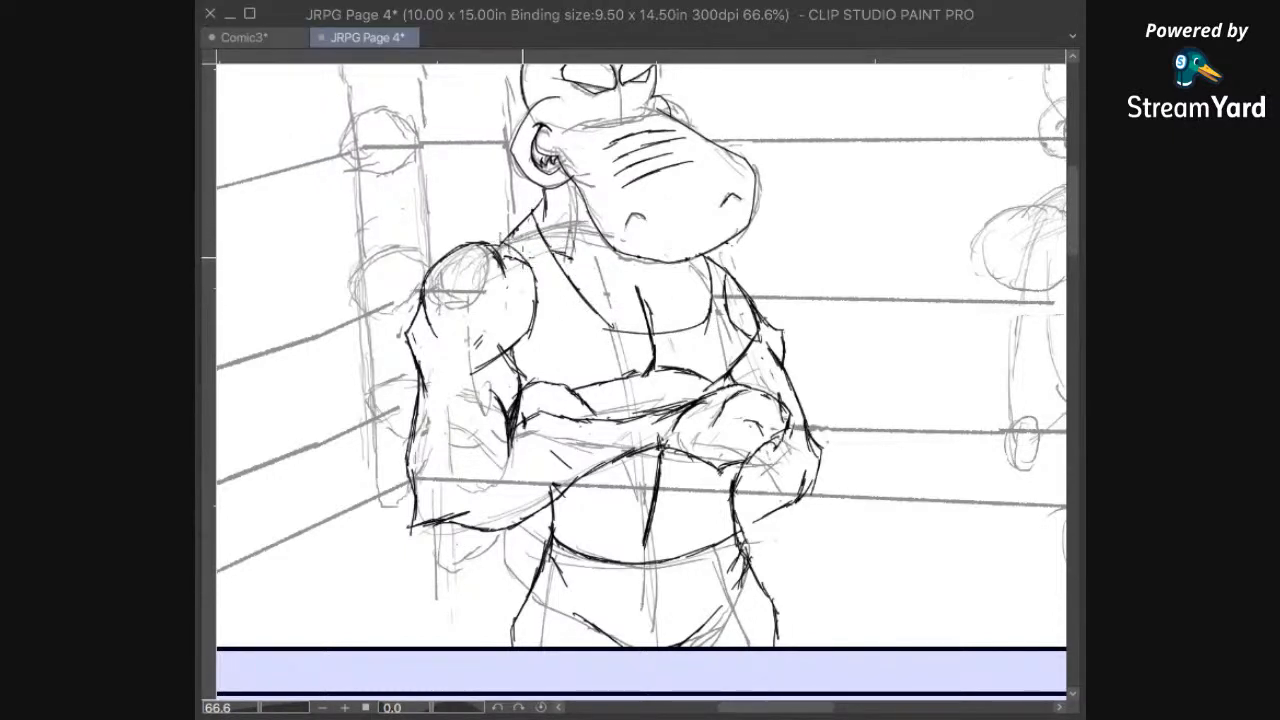
{"action": "mouse_move", "coordinate": [532, 272]}
{"action": "left_mouse_down"}
{"action": "mouse_move", "coordinate": [544, 312]}
{"action": "mouse_move", "coordinate": [530, 350]}
{"action": "left_mouse_up"}
{"action": "mouse_move", "coordinate": [777, 460]}
{"action": "left_mouse_down"}
{"action": "mouse_move", "coordinate": [756, 248]}
{"action": "mouse_move", "coordinate": [733, 364]}
{"action": "left_mouse_up"}
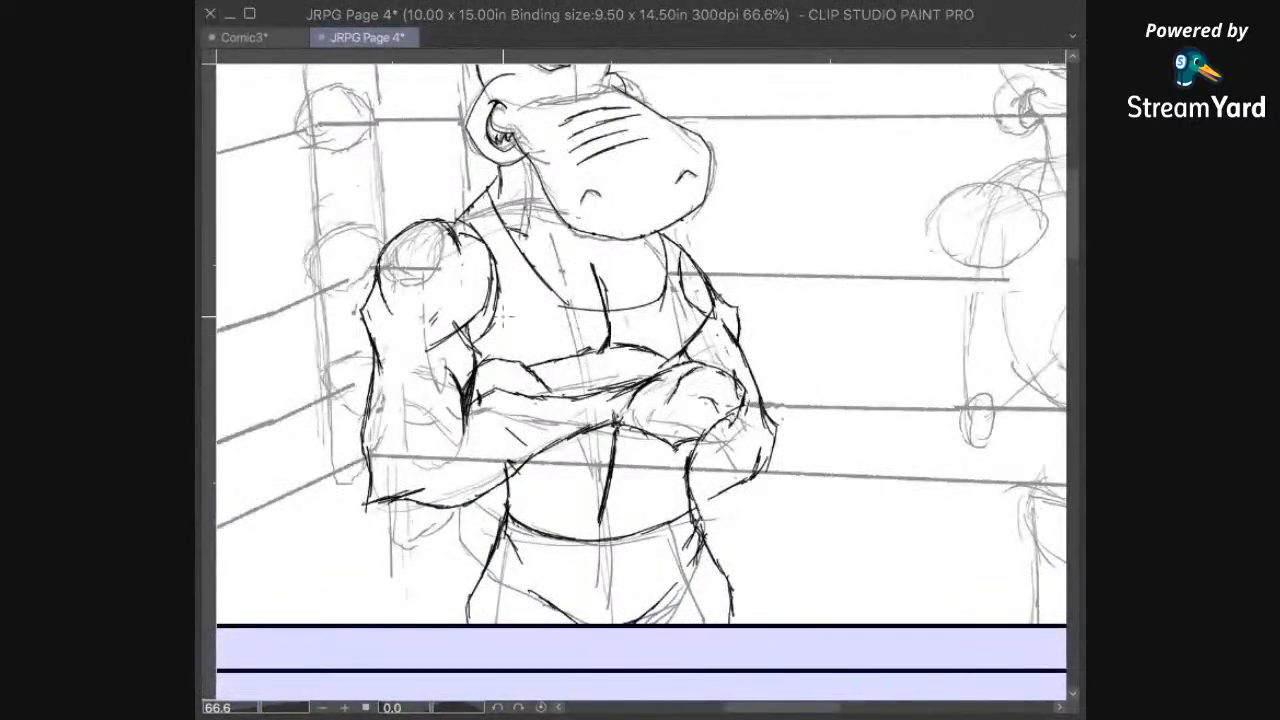
Step: Rework the left hippo's belly centre line with a curved lower stroke, and ink the forearm edges between the right-hand elbow and folded arms
{"action": "scroll", "coordinate": [640, 380], "scroll_direction": "down", "scroll_amount": 3}
{"action": "scroll", "coordinate": [600, 430], "scroll_direction": "up", "scroll_amount": 1}
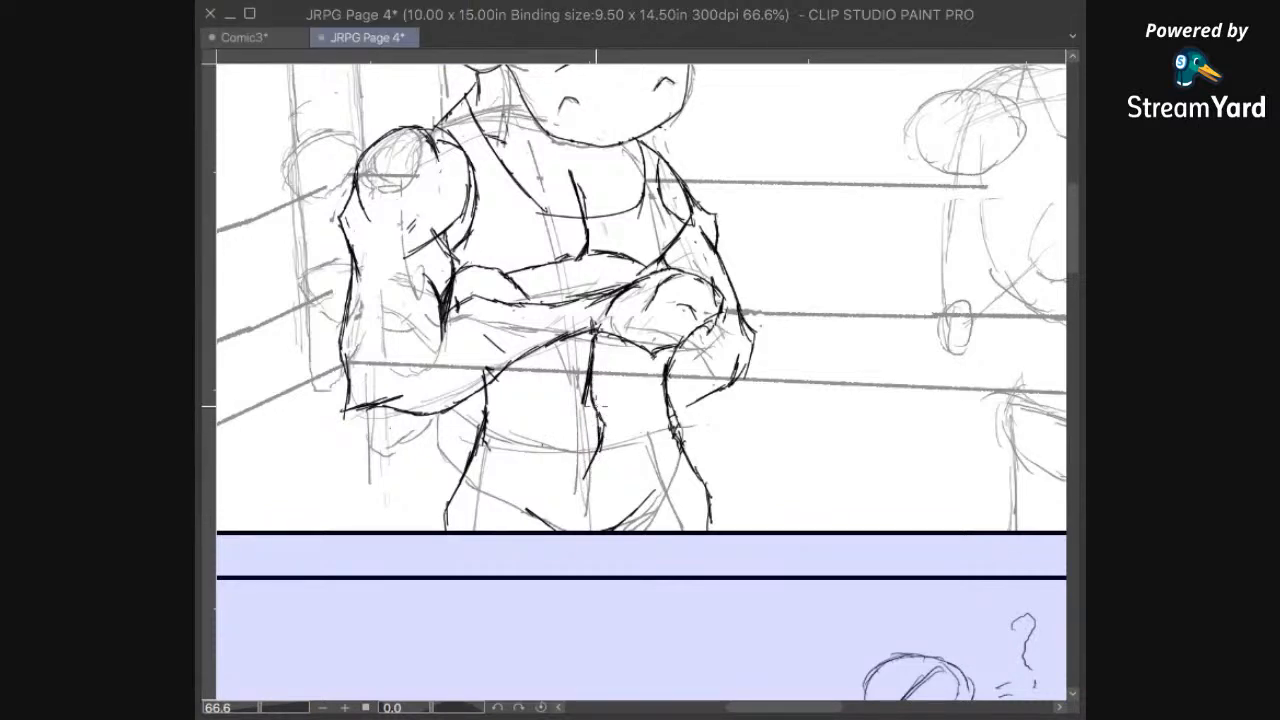
{"action": "mouse_move", "coordinate": [742, 418]}
{"action": "left_mouse_down"}
{"action": "mouse_move", "coordinate": [750, 530]}
{"action": "mouse_move", "coordinate": [780, 428]}
{"action": "left_mouse_up"}
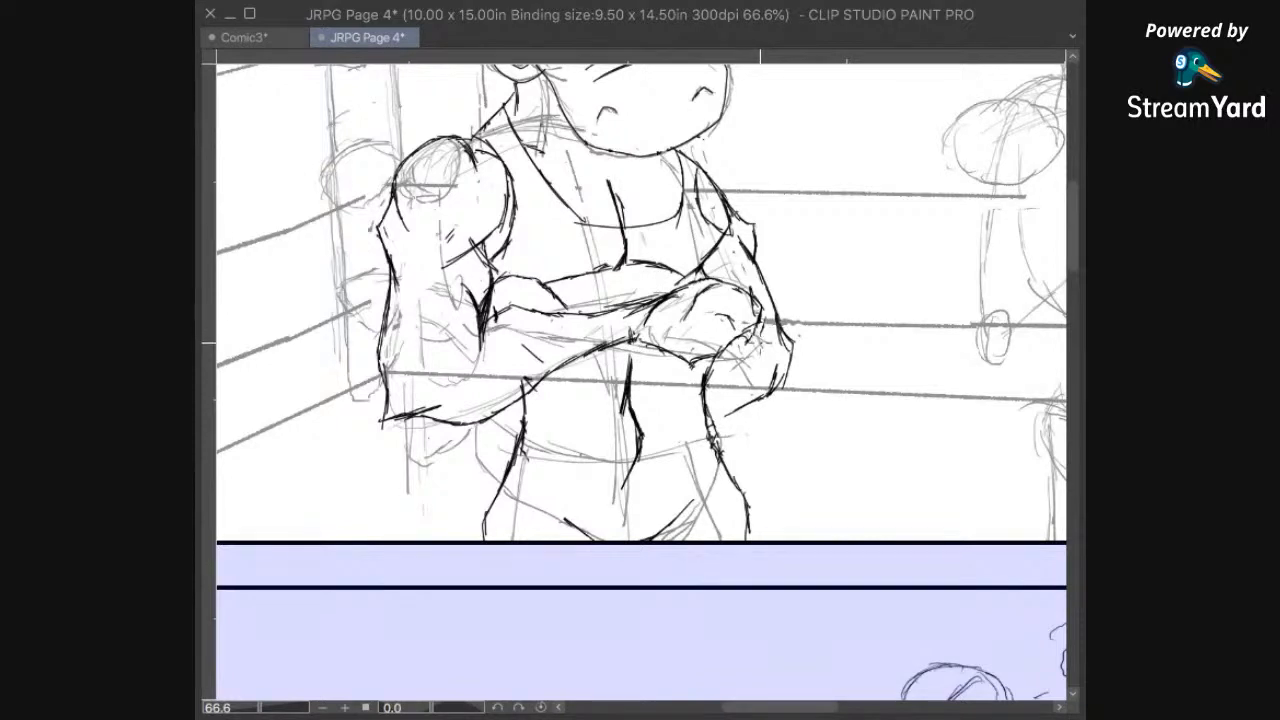
{"action": "mouse_move", "coordinate": [740, 412]}
{"action": "left_mouse_down"}
{"action": "mouse_move", "coordinate": [708, 418]}
{"action": "mouse_move", "coordinate": [590, 354]}
{"action": "left_mouse_up"}
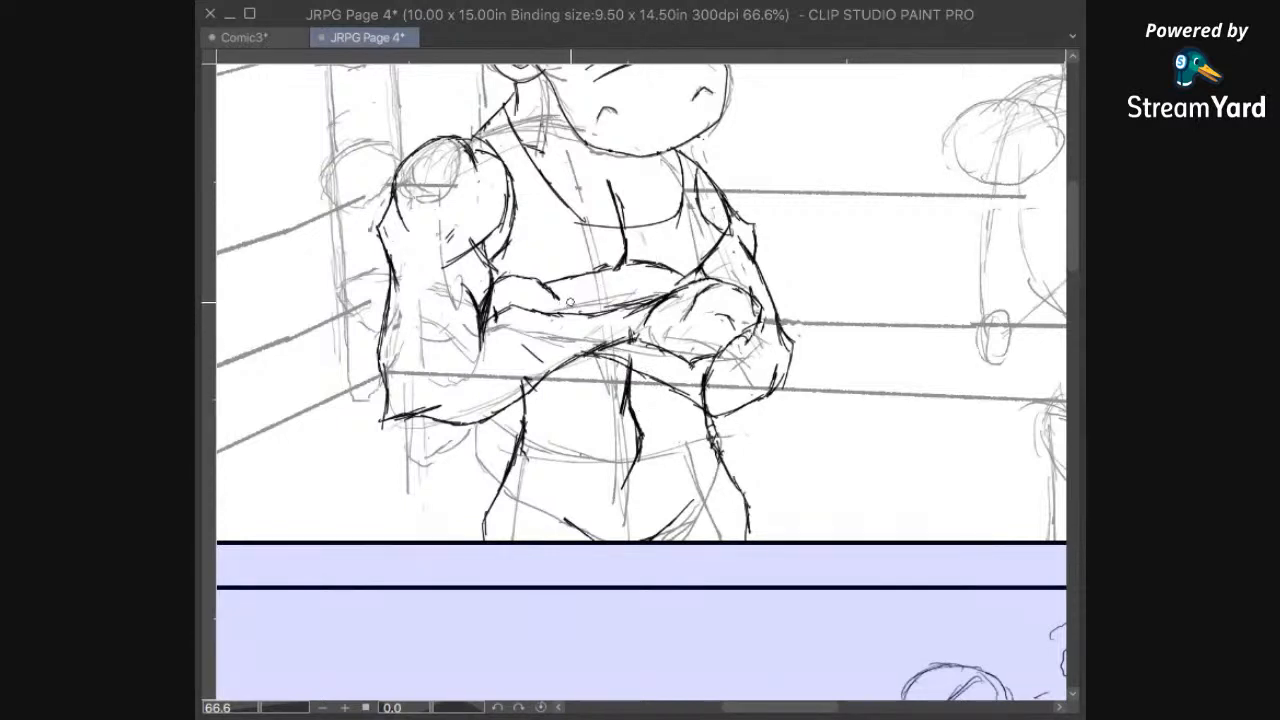
{"action": "mouse_move", "coordinate": [556, 297]}
{"action": "left_mouse_down"}
{"action": "mouse_move", "coordinate": [567, 307]}
{"action": "mouse_move", "coordinate": [563, 290]}
{"action": "mouse_move", "coordinate": [585, 290]}
{"action": "mouse_move", "coordinate": [640, 307]}
{"action": "left_mouse_up"}
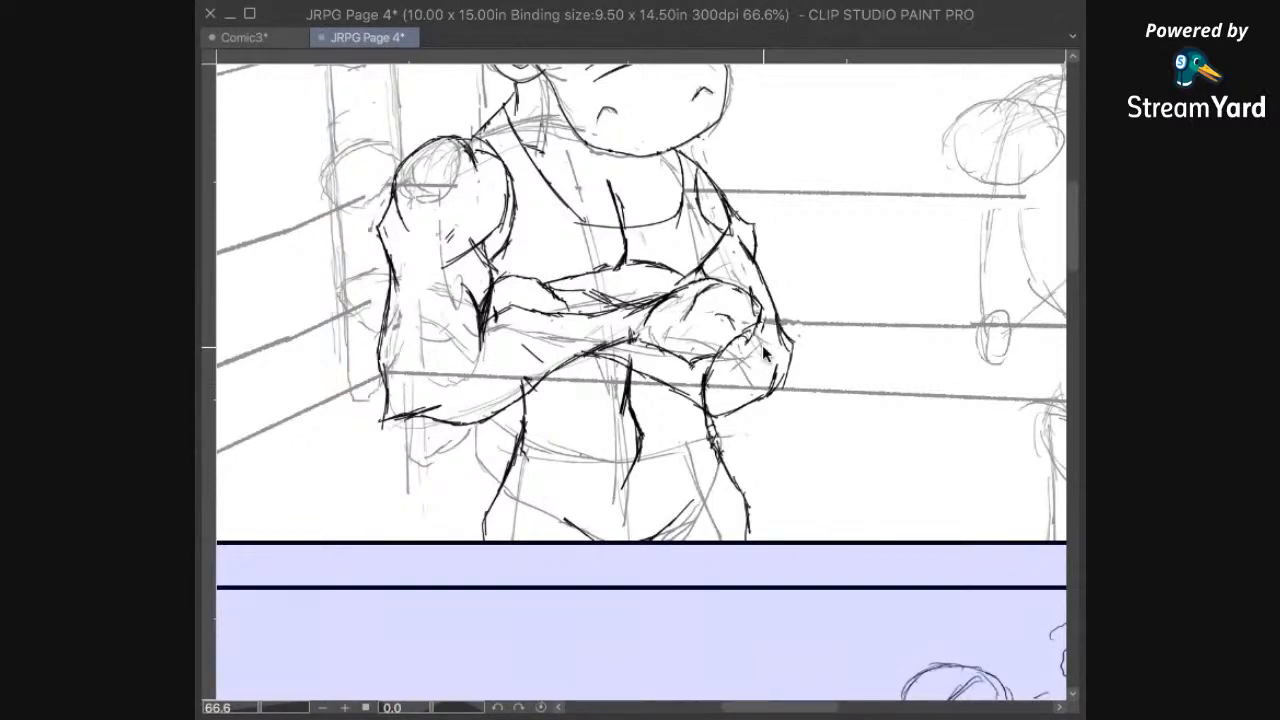
Step: Check the left hippo's revised torso against the neighbouring panels and save the file
{"action": "scroll", "coordinate": [763, 347], "scroll_direction": "down", "scroll_amount": 5}
{"action": "scroll", "coordinate": [763, 347], "scroll_direction": "up", "scroll_amount": 4}
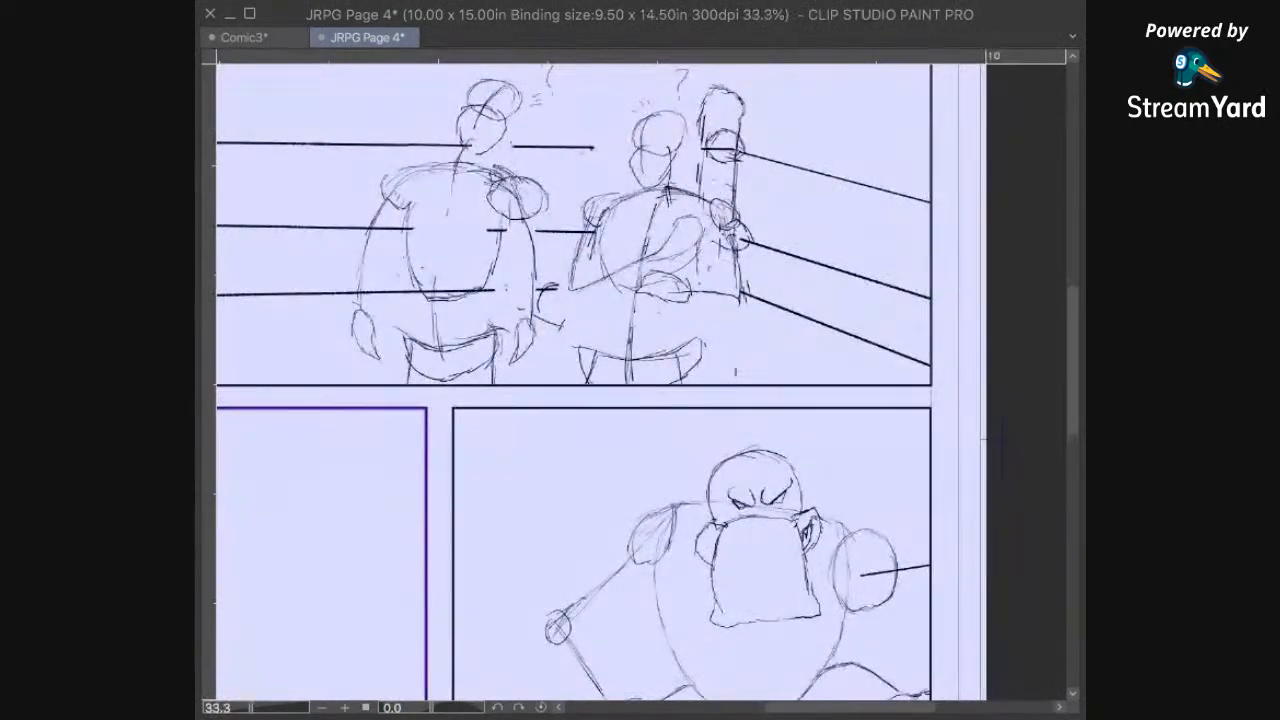
{"action": "left_click_drag", "start_coordinate": [661, 222], "coordinate": [885, 488]}
{"action": "left_click_drag", "start_coordinate": [592, 96], "coordinate": [783, 306]}
{"action": "scroll", "coordinate": [766, 357], "scroll_direction": "up", "scroll_amount": 1}
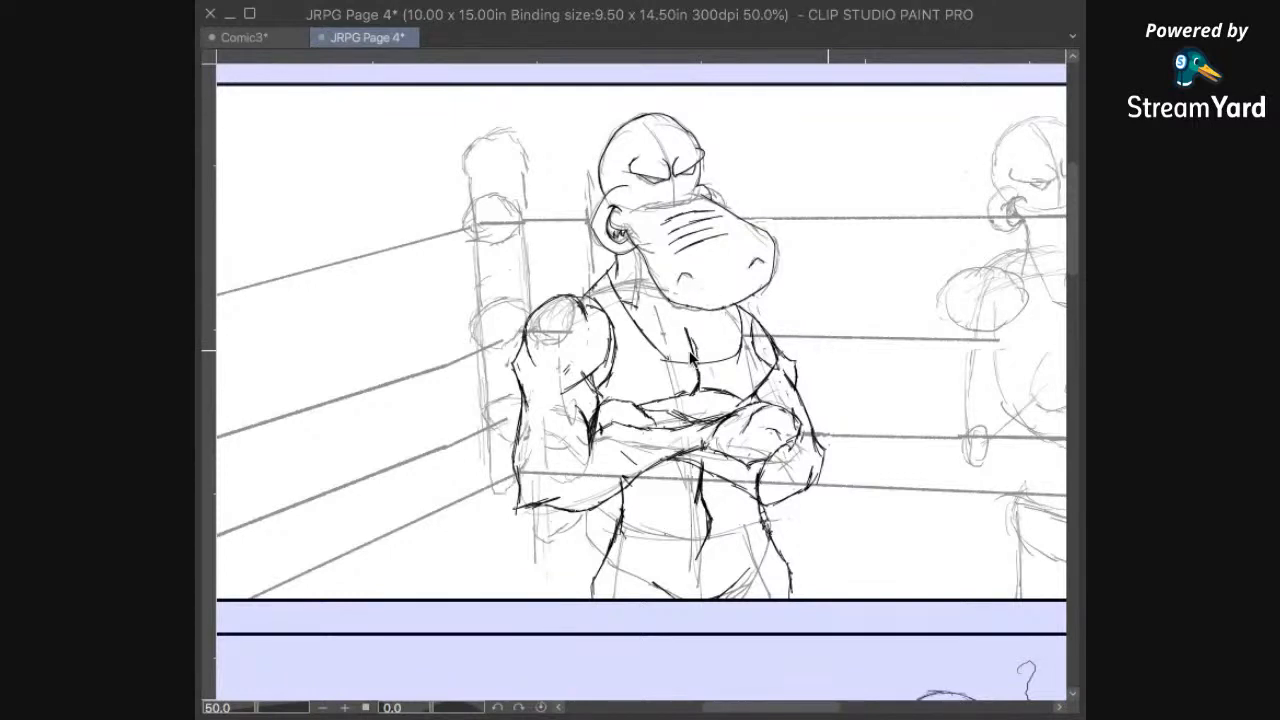
{"action": "key", "text": "ctrl+s"}
Step: Examine the pencil sketch of the right hippo's head and shoulders in comparison with the inked left hippo
{"action": "mouse_move", "coordinate": [795, 471]}
{"action": "left_mouse_down"}
{"action": "mouse_move", "coordinate": [710, 491]}
{"action": "mouse_move", "coordinate": [728, 491]}
{"action": "mouse_move", "coordinate": [769, 437]}
{"action": "mouse_move", "coordinate": [755, 436]}
{"action": "left_mouse_up"}
{"action": "left_click_drag", "start_coordinate": [886, 389], "coordinate": [910, 418]}
{"action": "left_click_drag", "start_coordinate": [675, 442], "coordinate": [787, 460]}
{"action": "mouse_move", "coordinate": [631, 440]}
{"action": "left_mouse_down"}
{"action": "mouse_move", "coordinate": [803, 381]}
{"action": "mouse_move", "coordinate": [760, 470]}
{"action": "mouse_move", "coordinate": [737, 471]}
{"action": "mouse_move", "coordinate": [789, 374]}
{"action": "mouse_move", "coordinate": [831, 389]}
{"action": "mouse_move", "coordinate": [781, 369]}
{"action": "left_mouse_up"}
{"action": "scroll", "coordinate": [705, 398], "scroll_direction": "up", "scroll_amount": 3}
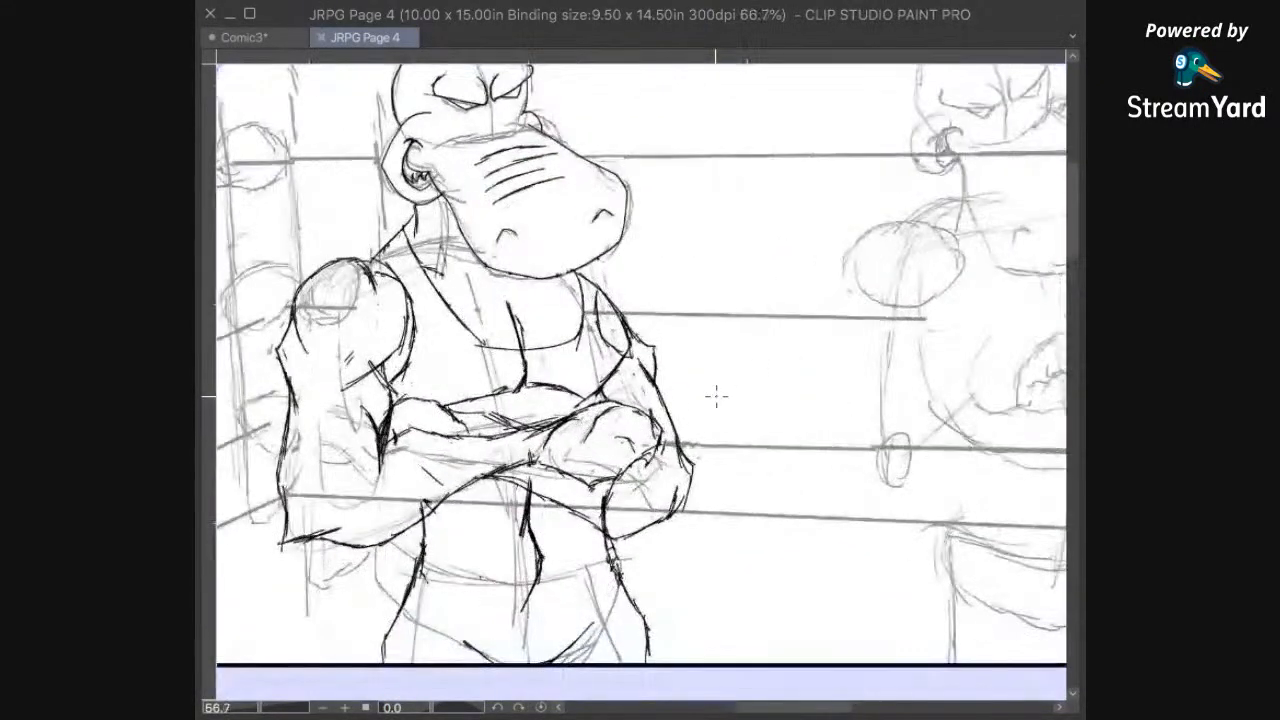
{"action": "scroll", "coordinate": [791, 386], "scroll_direction": "down", "scroll_amount": 3}
{"action": "left_click_drag", "start_coordinate": [857, 363], "coordinate": [630, 460]}
{"action": "mouse_move", "coordinate": [776, 352]}
{"action": "left_mouse_down"}
{"action": "mouse_move", "coordinate": [700, 540]}
{"action": "mouse_move", "coordinate": [822, 310]}
{"action": "mouse_move", "coordinate": [737, 400]}
{"action": "left_mouse_up"}
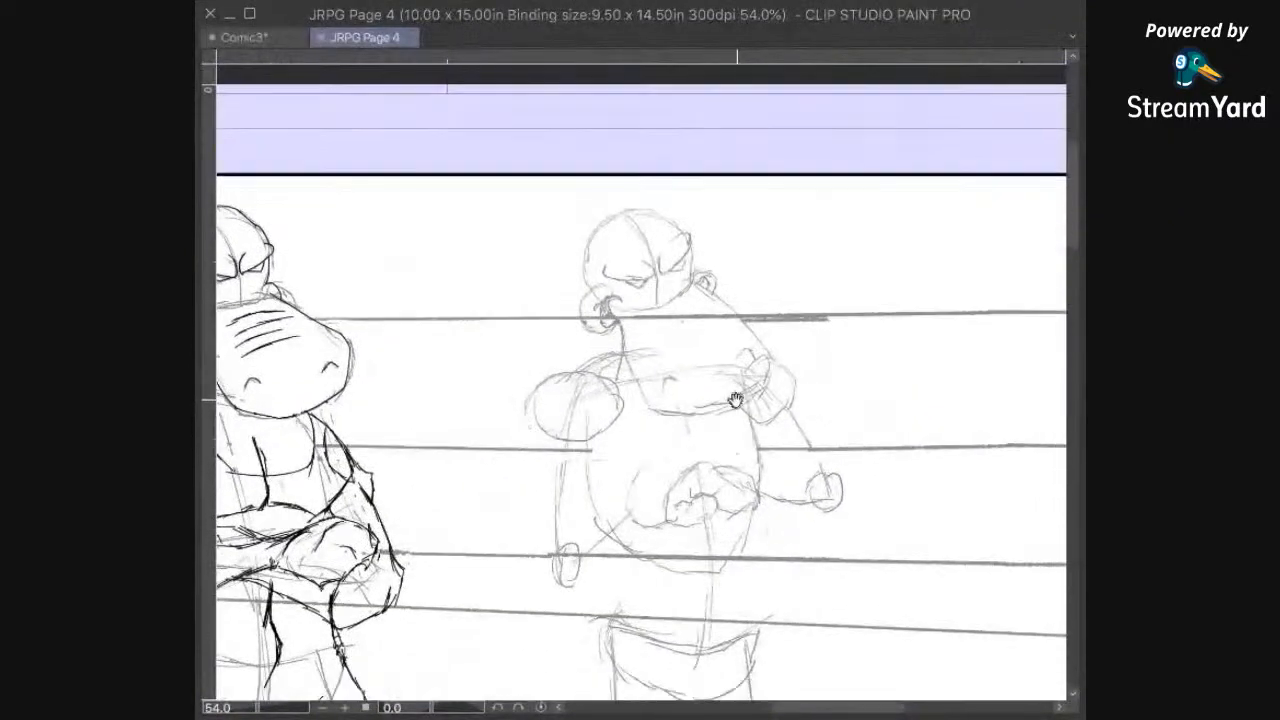
{"action": "scroll", "coordinate": [716, 283], "scroll_direction": "up", "scroll_amount": 1}
{"action": "scroll", "coordinate": [722, 275], "scroll_direction": "up", "scroll_amount": 4}
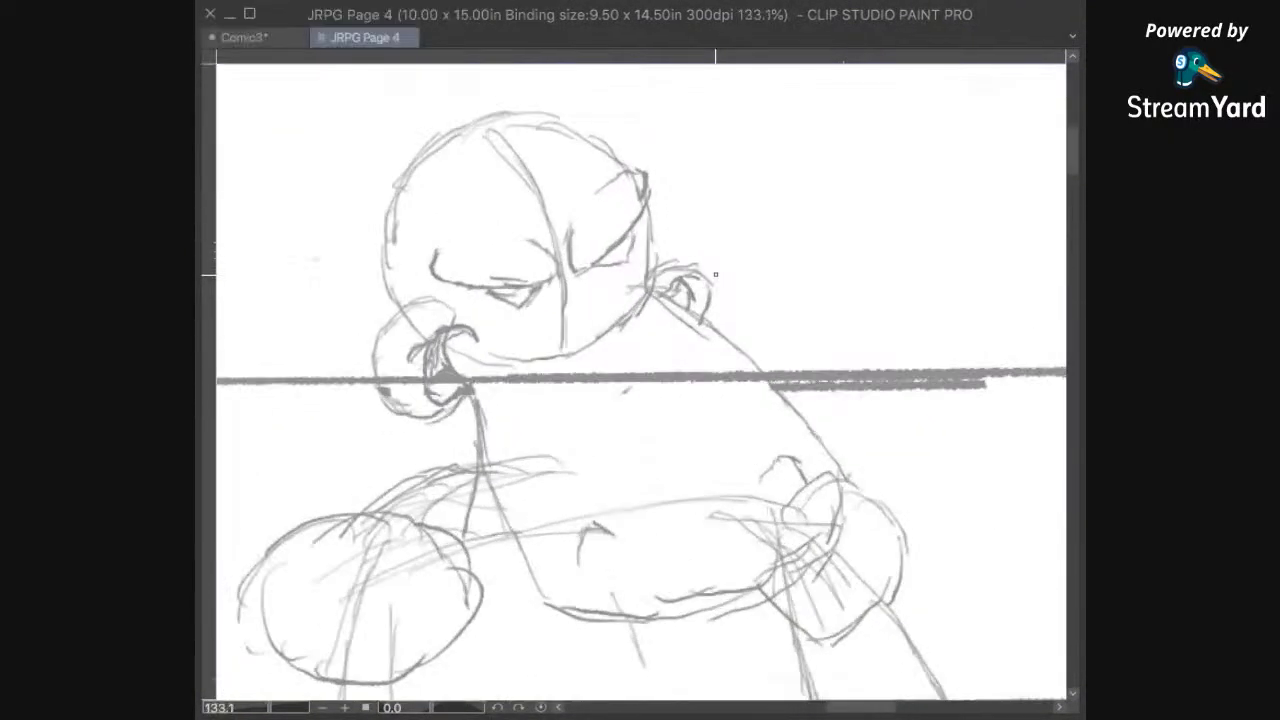
{"action": "left_click_drag", "start_coordinate": [600, 418], "coordinate": [663, 410]}
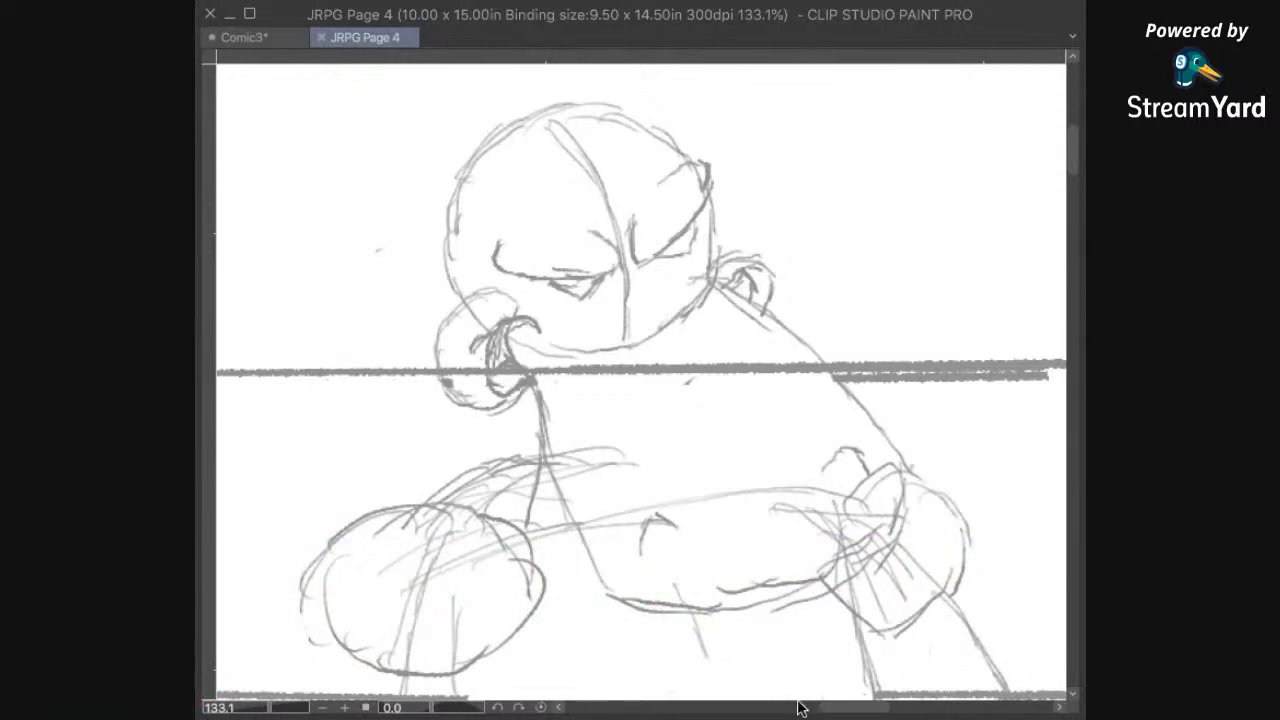
{"action": "scroll", "coordinate": [823, 416], "scroll_direction": "down", "scroll_amount": 3}
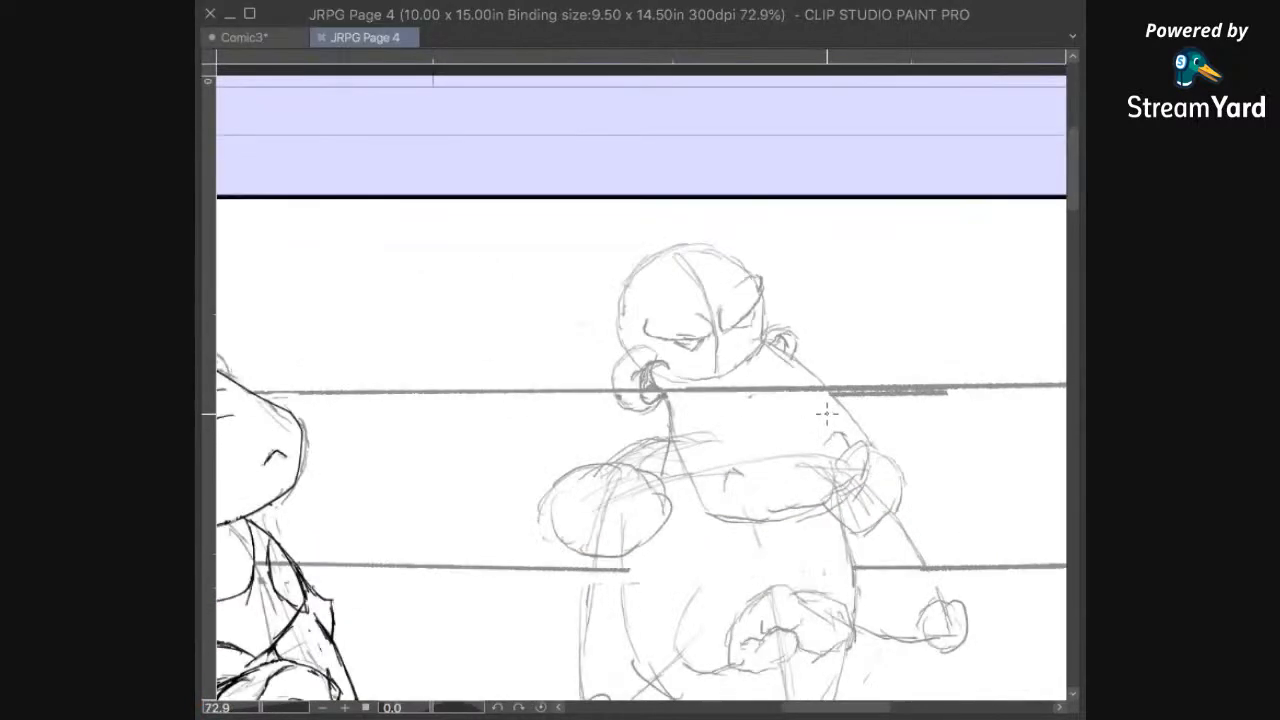
Step: Ink the left hippo's collarbone lines above the sternum and a neck line running down from the jaw to meet them
{"action": "left_click_drag", "start_coordinate": [758, 551], "coordinate": [932, 349]}
{"action": "left_click_drag", "start_coordinate": [797, 506], "coordinate": [945, 344]}
{"action": "left_click_drag", "start_coordinate": [860, 446], "coordinate": [849, 543]}
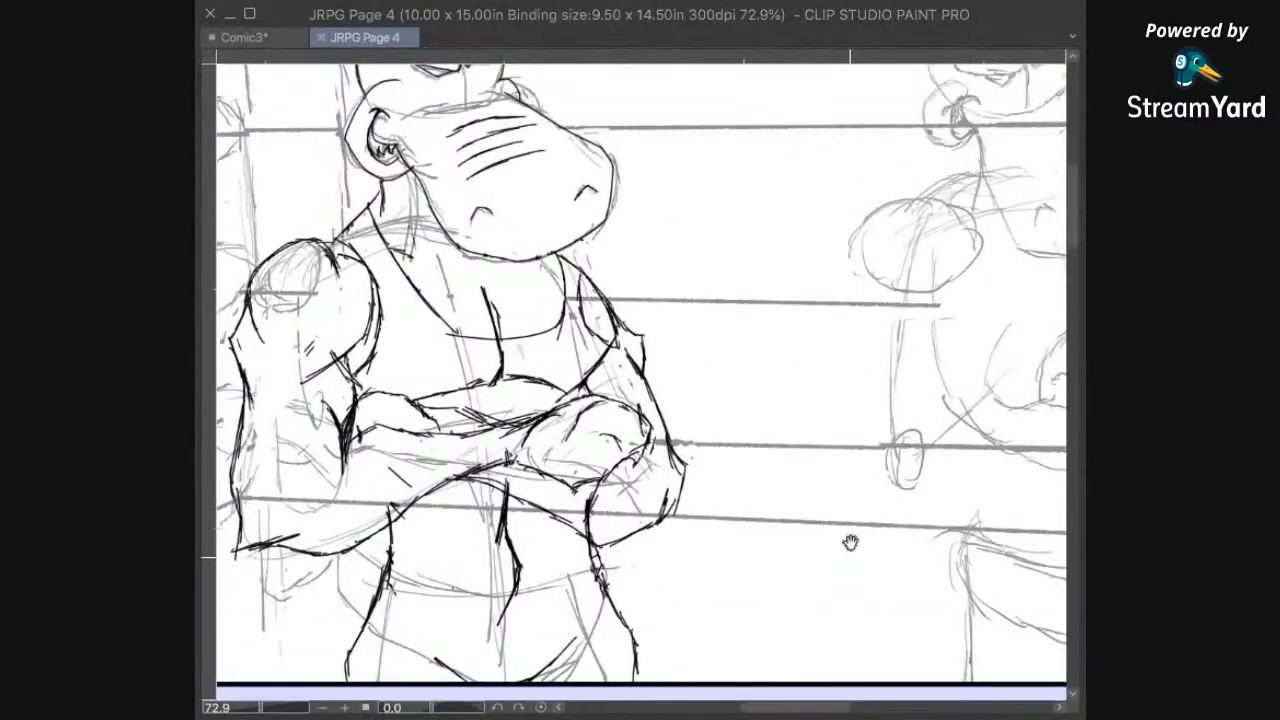
{"action": "left_click_drag", "start_coordinate": [800, 388], "coordinate": [793, 511]}
{"action": "left_click_drag", "start_coordinate": [705, 300], "coordinate": [810, 500]}
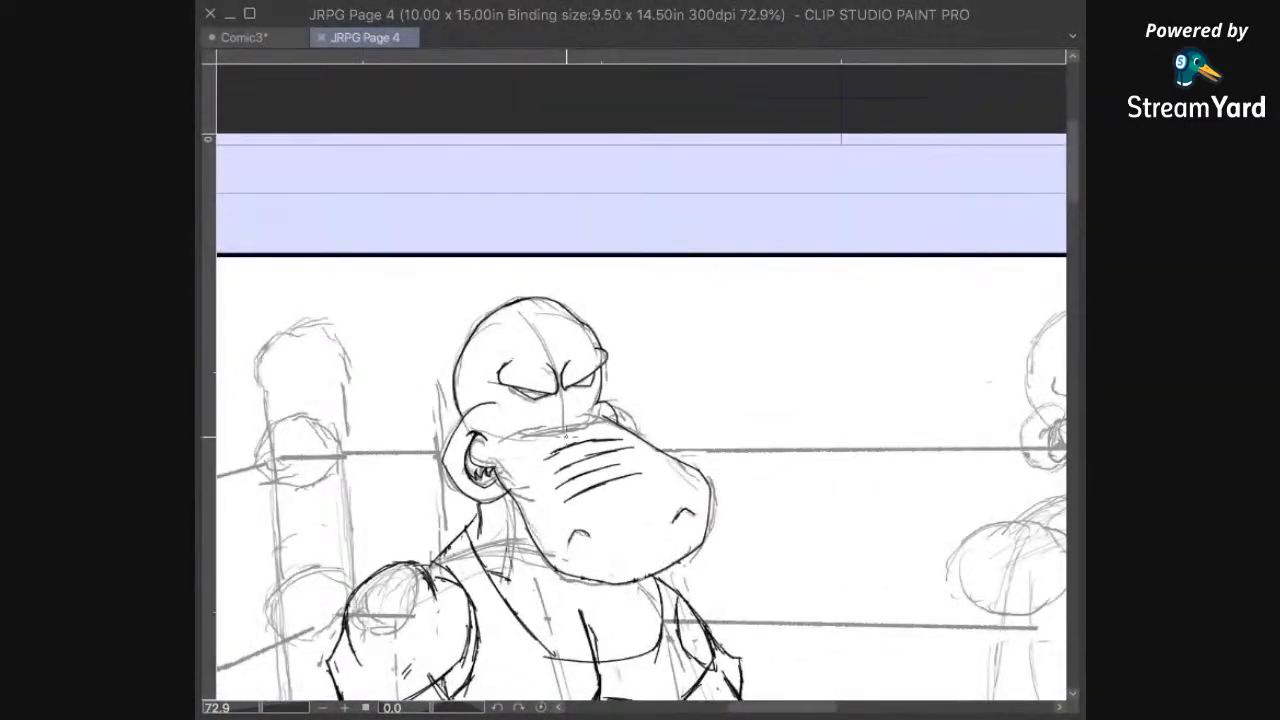
{"action": "mouse_move", "coordinate": [611, 603]}
{"action": "left_mouse_down"}
{"action": "mouse_move", "coordinate": [674, 478]}
{"action": "mouse_move", "coordinate": [576, 470]}
{"action": "left_mouse_up"}
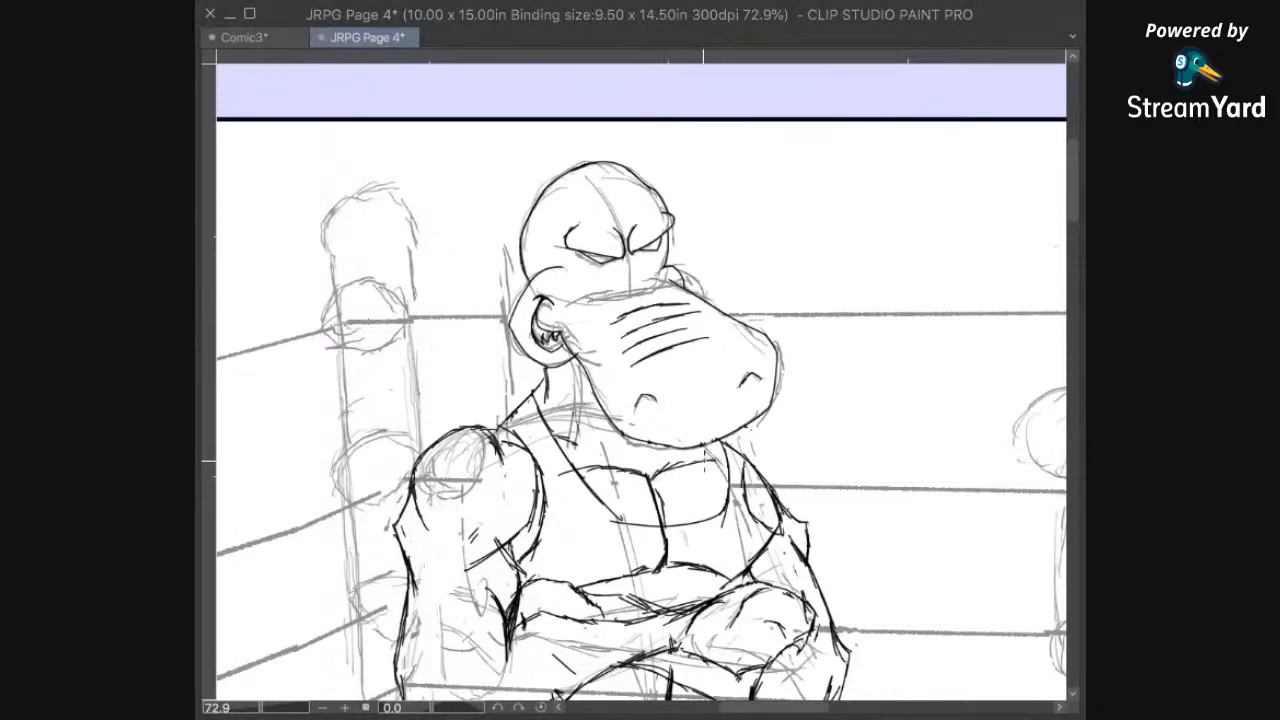
{"action": "mouse_move", "coordinate": [670, 518]}
{"action": "left_mouse_down"}
{"action": "mouse_move", "coordinate": [768, 437]}
{"action": "mouse_move", "coordinate": [850, 478]}
{"action": "left_mouse_up"}
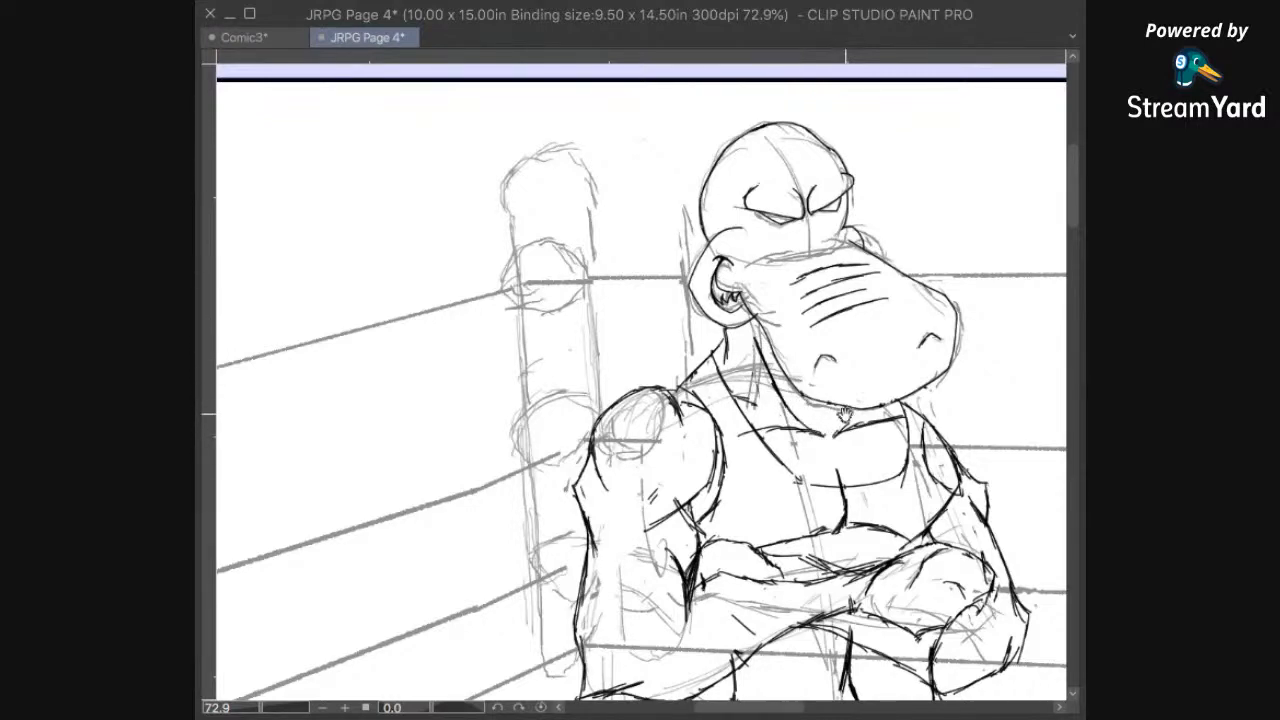
{"action": "left_click_drag", "start_coordinate": [845, 418], "coordinate": [676, 432]}
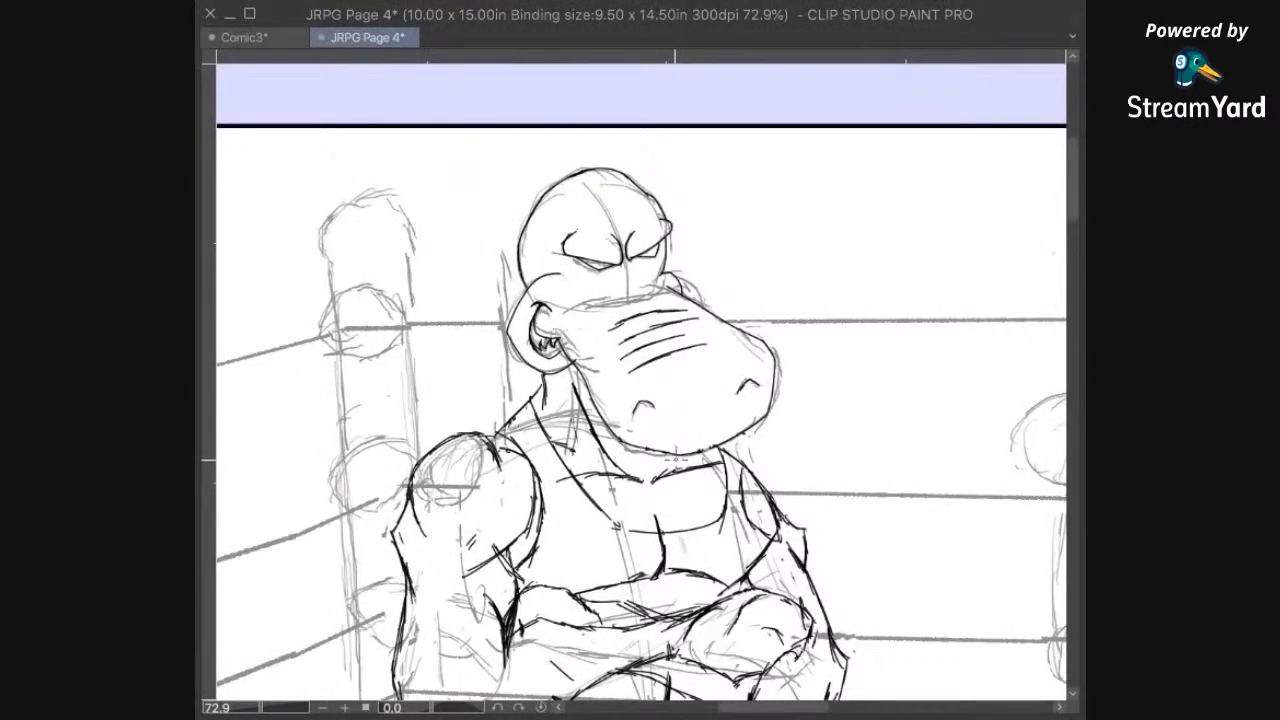
Step: Ink an outer contour over the left hippo's right-hand shoulder, check the whole panel and save the file
{"action": "mouse_move", "coordinate": [666, 578]}
{"action": "left_mouse_down"}
{"action": "mouse_move", "coordinate": [691, 536]}
{"action": "mouse_move", "coordinate": [691, 443]}
{"action": "left_mouse_up"}
{"action": "mouse_move", "coordinate": [843, 476]}
{"action": "left_mouse_down"}
{"action": "mouse_move", "coordinate": [843, 311]}
{"action": "mouse_move", "coordinate": [777, 408]}
{"action": "left_mouse_up"}
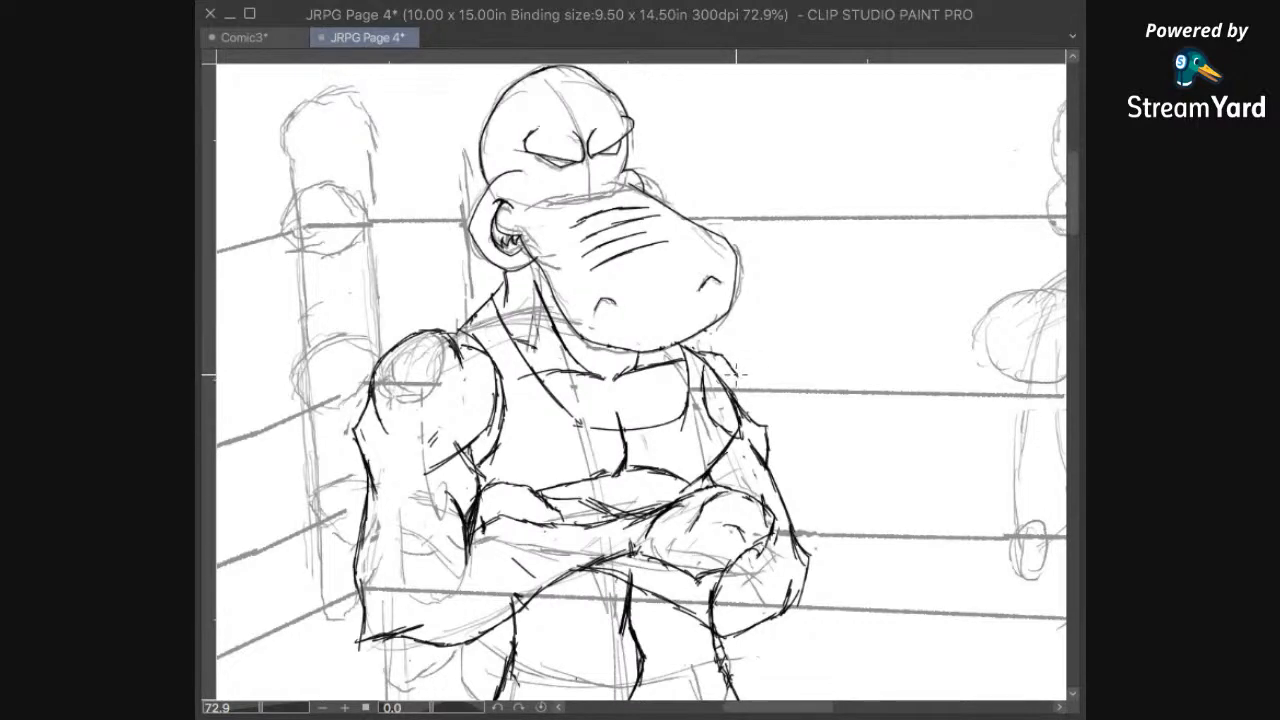
{"action": "left_click_drag", "start_coordinate": [783, 480], "coordinate": [663, 390]}
{"action": "left_click_drag", "start_coordinate": [800, 560], "coordinate": [694, 612]}
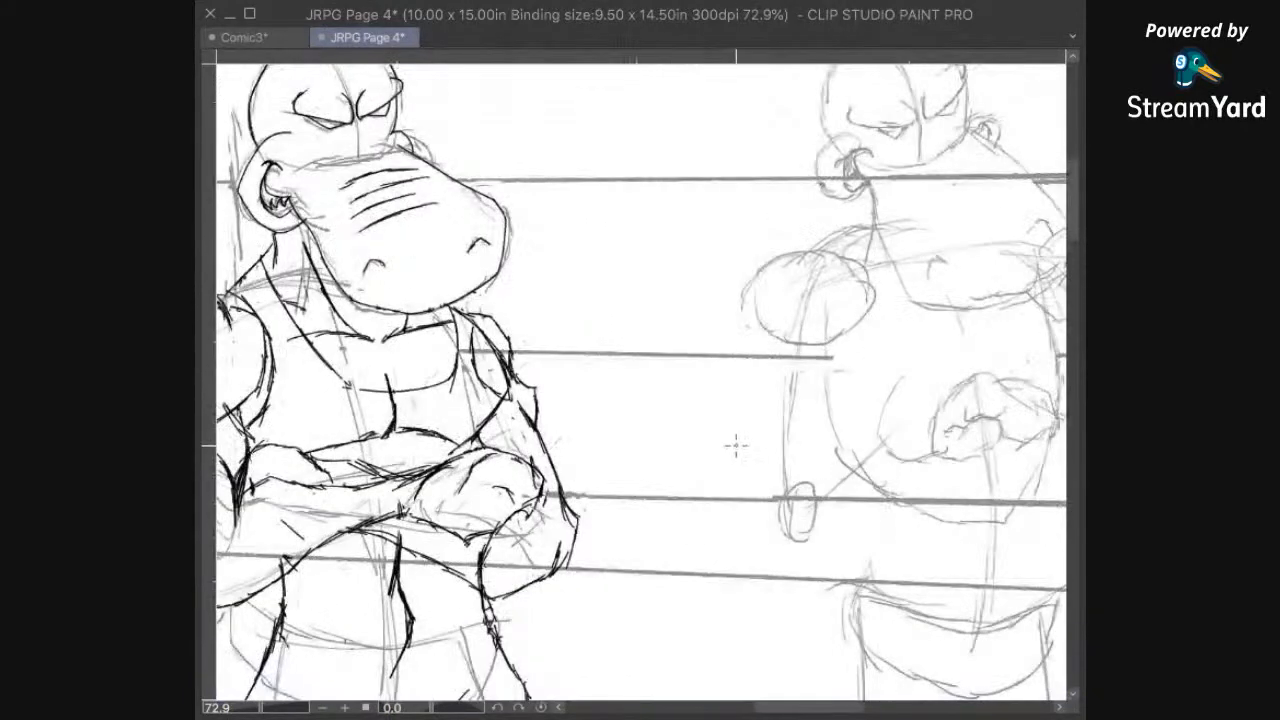
{"action": "scroll", "coordinate": [745, 420], "scroll_direction": "down", "scroll_amount": 3}
{"action": "left_click_drag", "start_coordinate": [855, 425], "coordinate": [767, 437]}
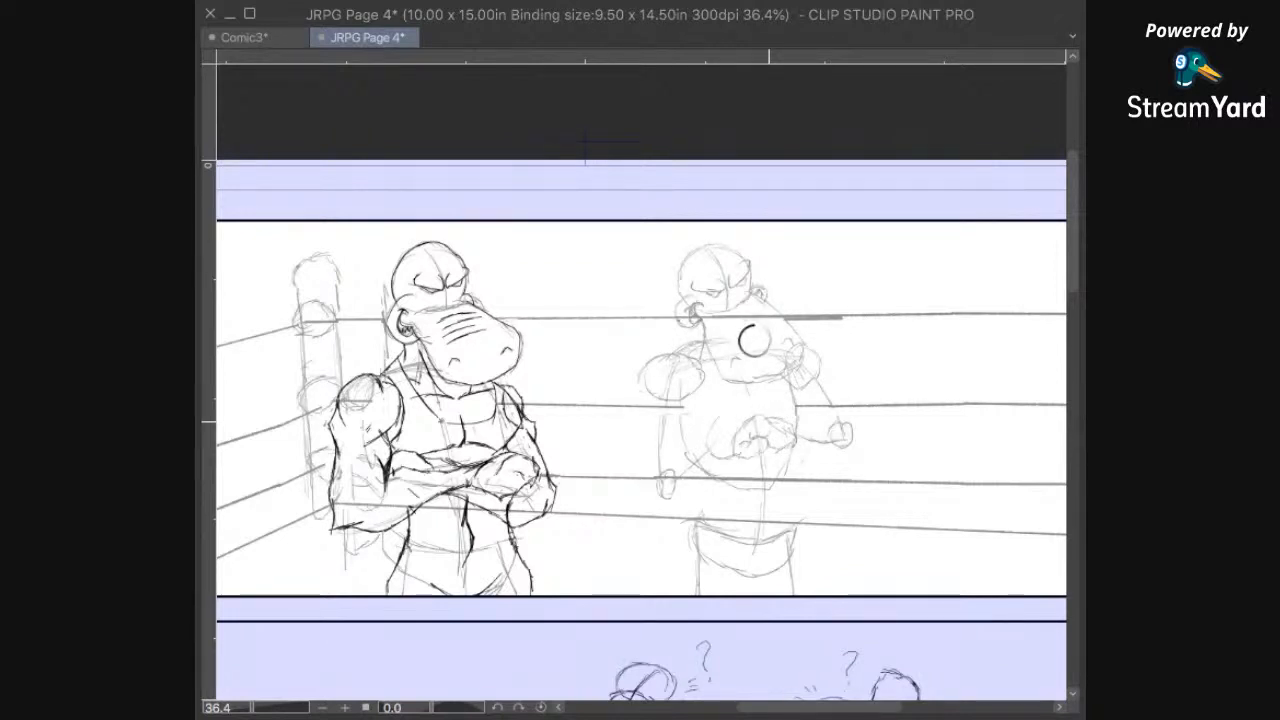
{"action": "key", "text": "ctrl+s"}
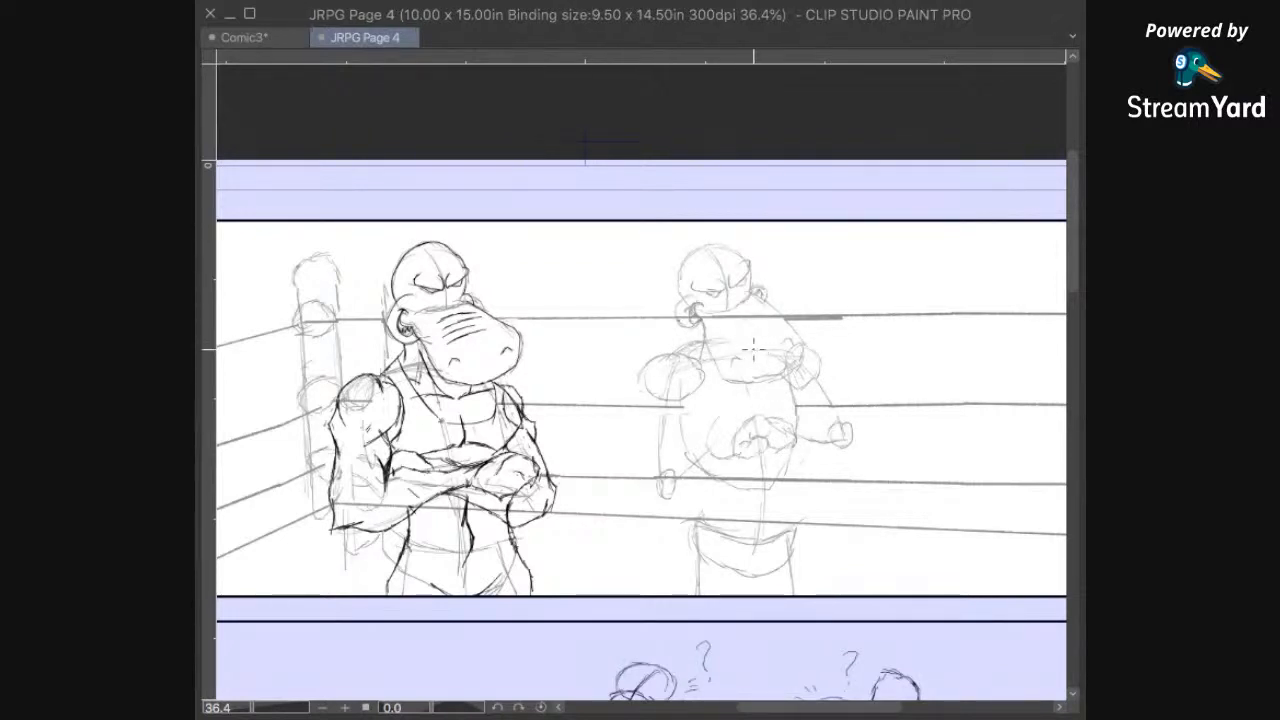
Step: Ink the domed skull outline of the right hippo over the pencil sketch, from the left-hand ear up and over to the far brow
{"action": "mouse_move", "coordinate": [747, 329]}
{"action": "left_mouse_down"}
{"action": "mouse_move", "coordinate": [717, 403]}
{"action": "mouse_move", "coordinate": [707, 362]}
{"action": "left_mouse_up"}
{"action": "scroll", "coordinate": [717, 325], "scroll_direction": "up", "scroll_amount": 4}
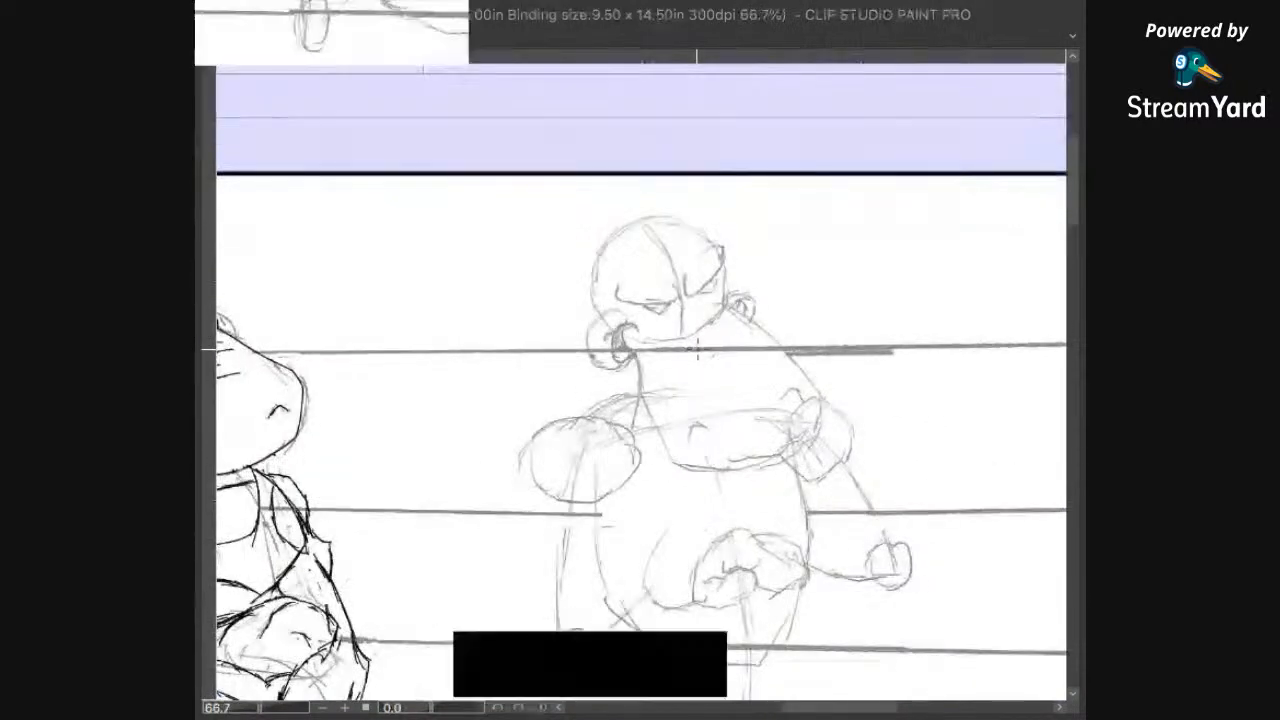
{"action": "left_click_drag", "start_coordinate": [795, 354], "coordinate": [829, 276]}
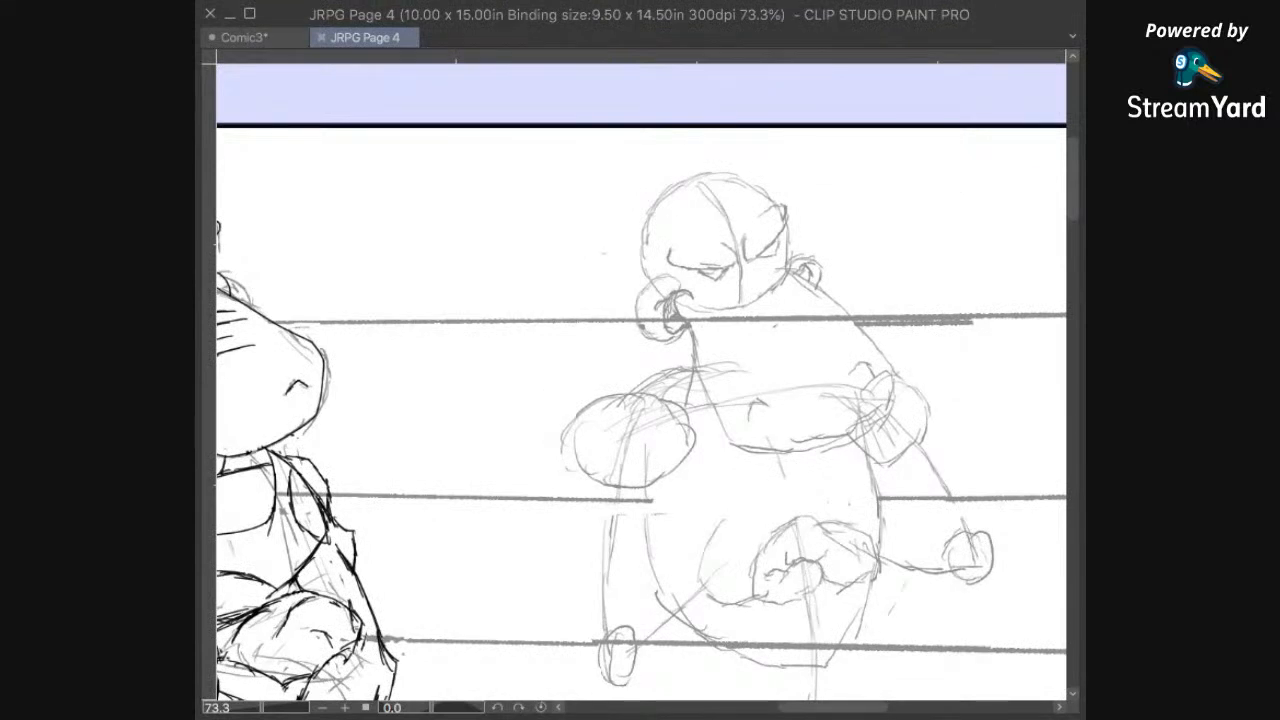
{"action": "left_click_drag", "start_coordinate": [814, 335], "coordinate": [776, 361]}
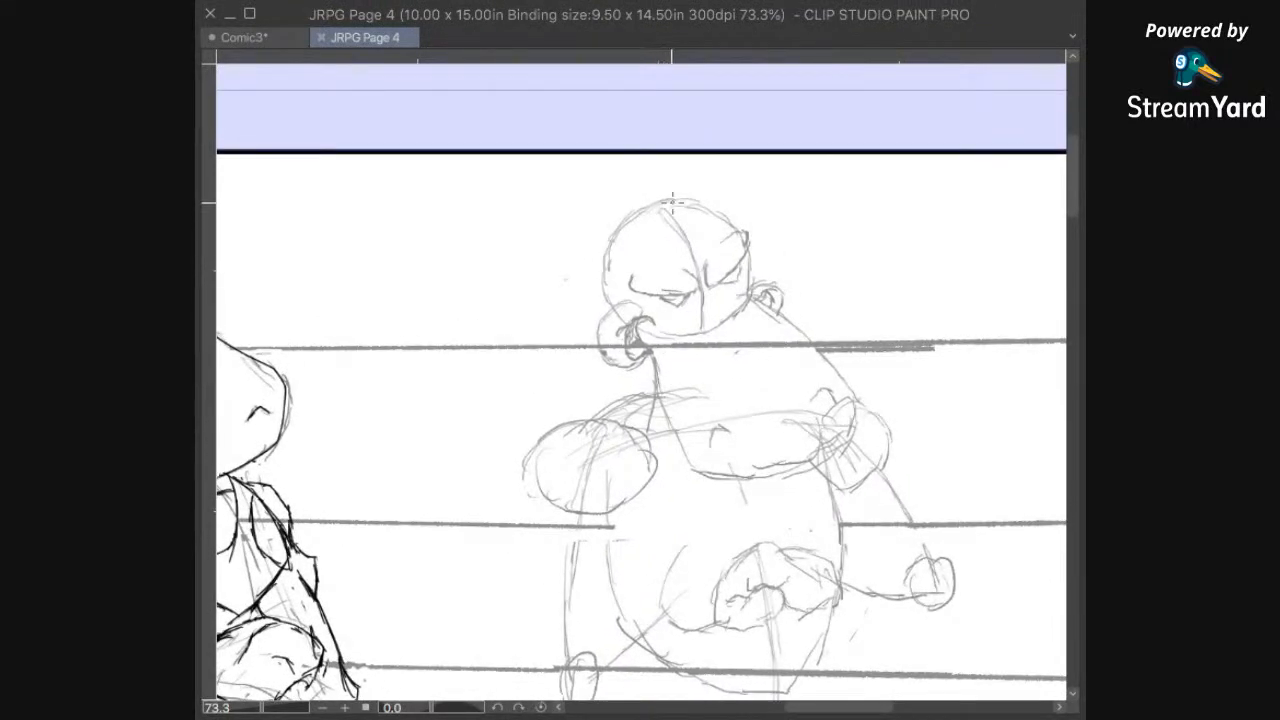
{"action": "mouse_move", "coordinate": [673, 195]}
{"action": "left_mouse_down"}
{"action": "mouse_move", "coordinate": [614, 232]}
{"action": "mouse_move", "coordinate": [601, 293]}
{"action": "left_mouse_up"}
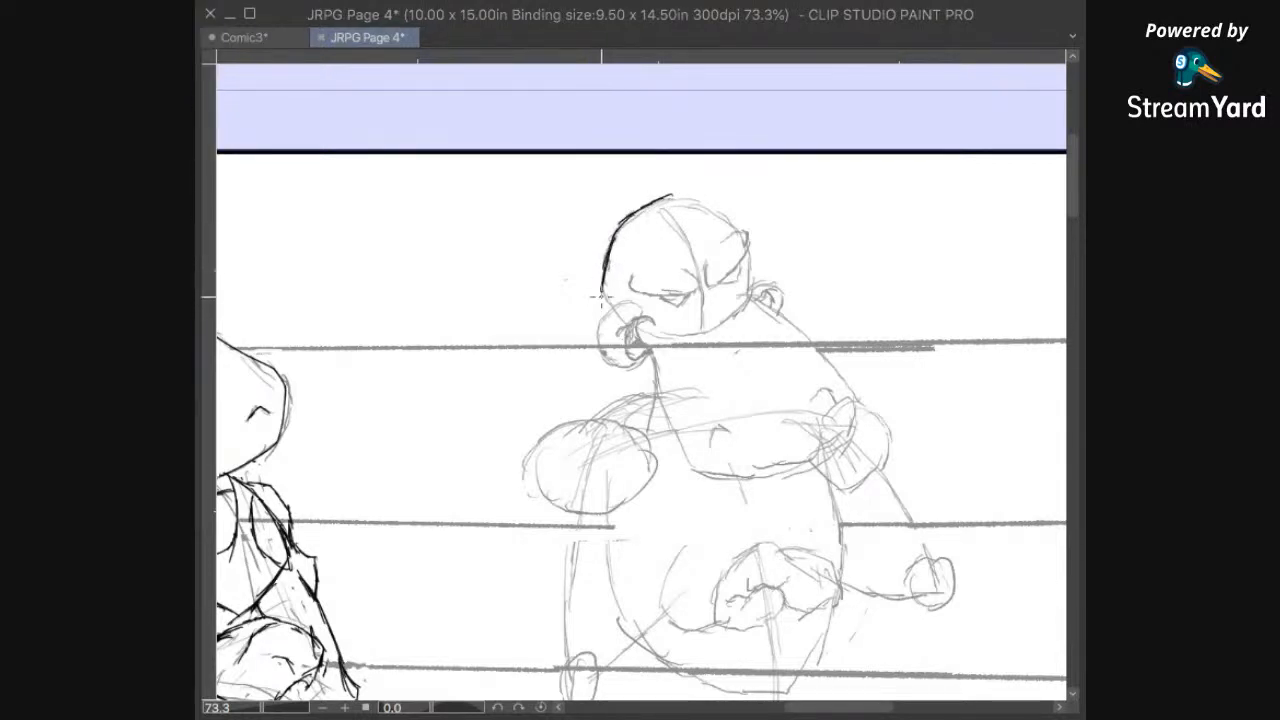
{"action": "scroll", "coordinate": [730, 333], "scroll_direction": "up", "scroll_amount": 4}
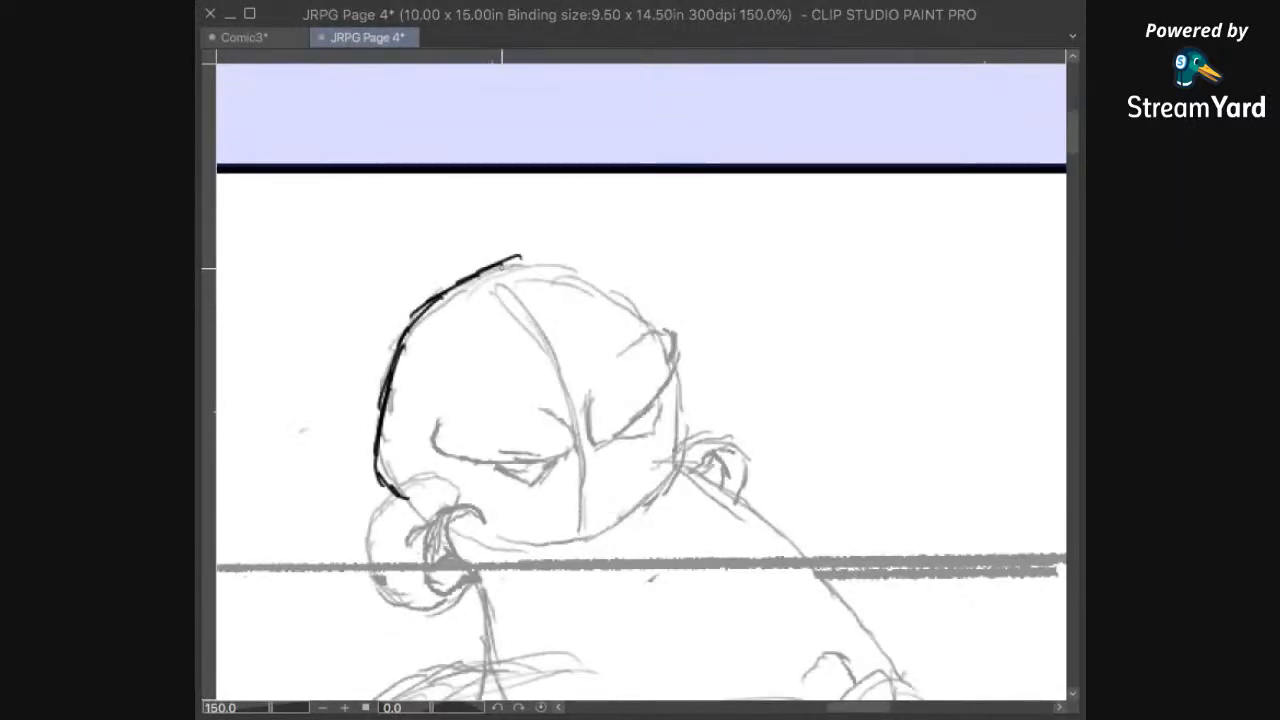
{"action": "left_click_drag", "start_coordinate": [509, 259], "coordinate": [601, 272]}
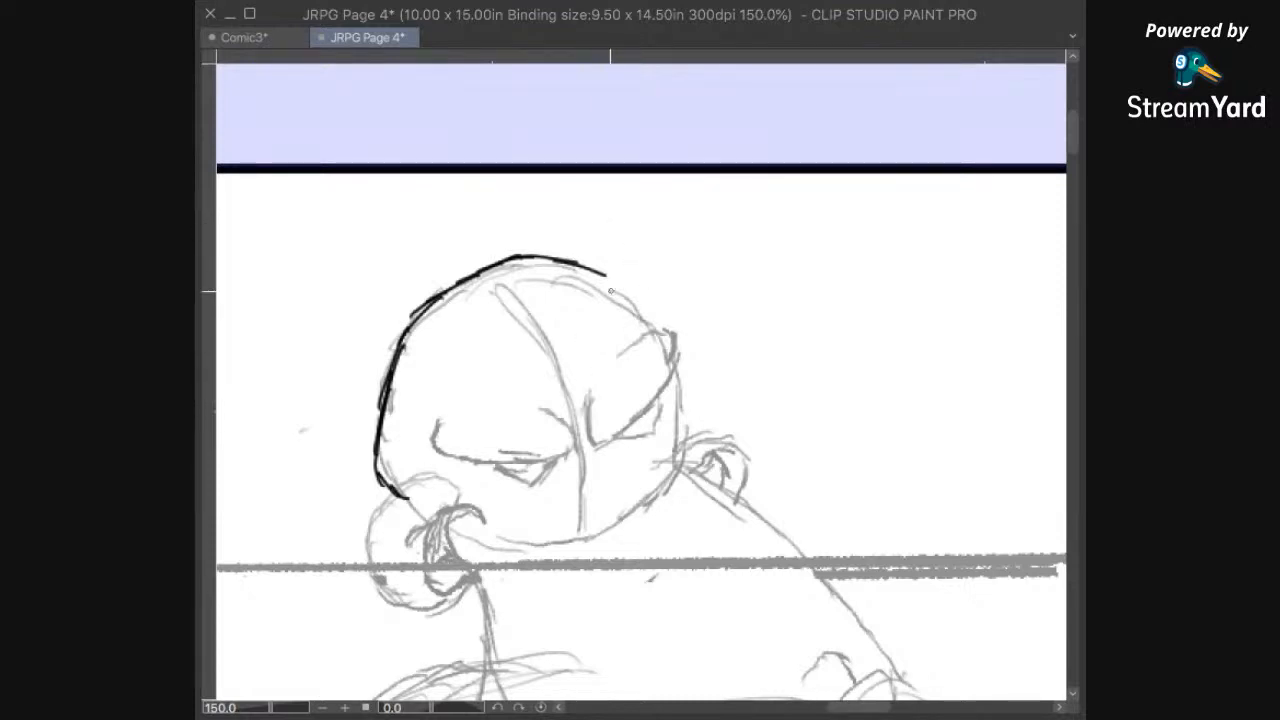
{"action": "left_click_drag", "start_coordinate": [607, 276], "coordinate": [657, 333]}
Step: Ink the right hippo's two heavy, scowling brows, letting the far one project past the skull outline
{"action": "mouse_move", "coordinate": [740, 342]}
{"action": "left_mouse_down"}
{"action": "mouse_move", "coordinate": [758, 326]}
{"action": "mouse_move", "coordinate": [785, 349]}
{"action": "left_mouse_up"}
{"action": "mouse_move", "coordinate": [662, 360]}
{"action": "left_mouse_down"}
{"action": "mouse_move", "coordinate": [724, 333]}
{"action": "mouse_move", "coordinate": [722, 375]}
{"action": "mouse_move", "coordinate": [676, 429]}
{"action": "left_mouse_up"}
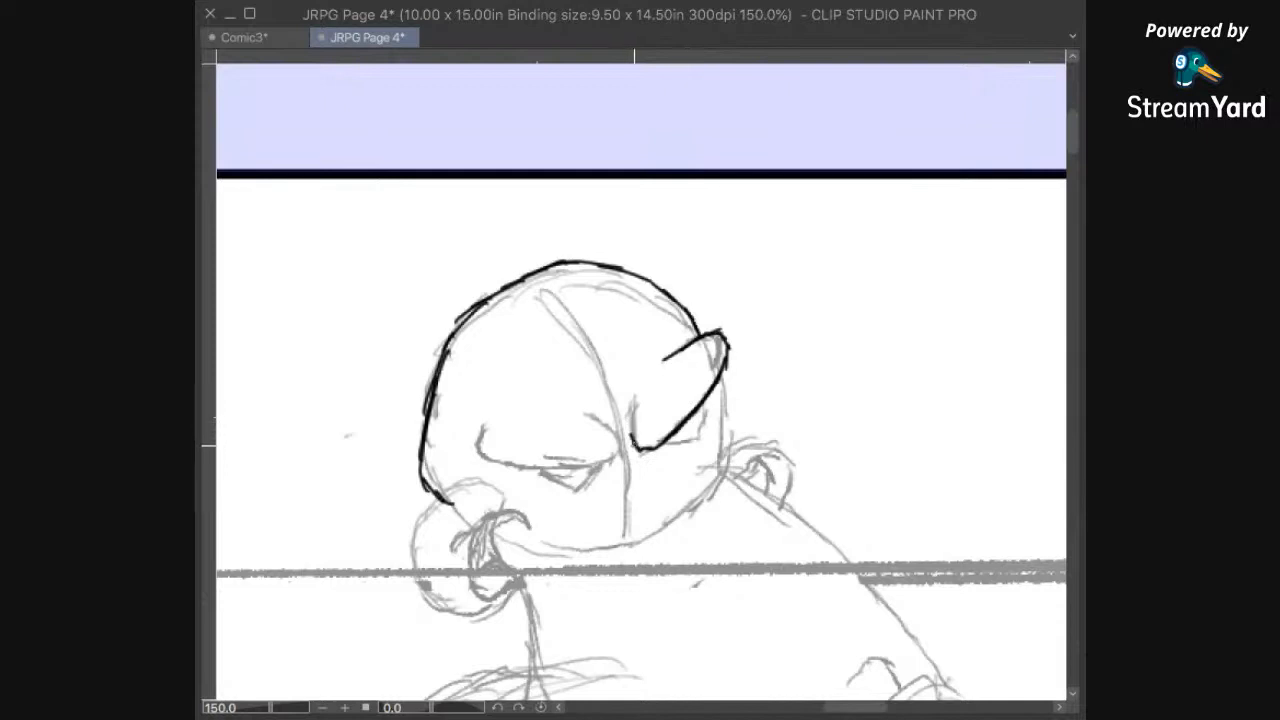
{"action": "mouse_move", "coordinate": [650, 378]}
{"action": "left_mouse_down"}
{"action": "mouse_move", "coordinate": [625, 457]}
{"action": "mouse_move", "coordinate": [597, 406]}
{"action": "mouse_move", "coordinate": [616, 450]}
{"action": "left_mouse_up"}
{"action": "left_click_drag", "start_coordinate": [640, 492], "coordinate": [828, 316]}
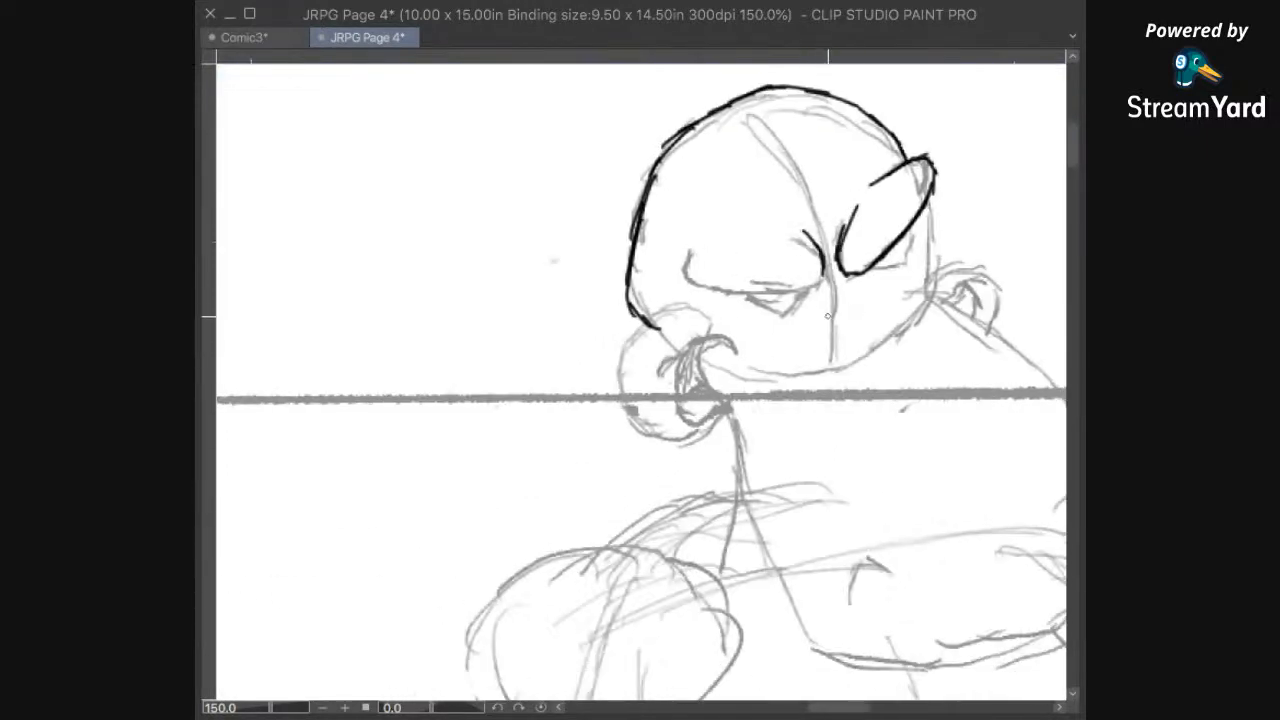
{"action": "left_click_drag", "start_coordinate": [779, 295], "coordinate": [719, 293]}
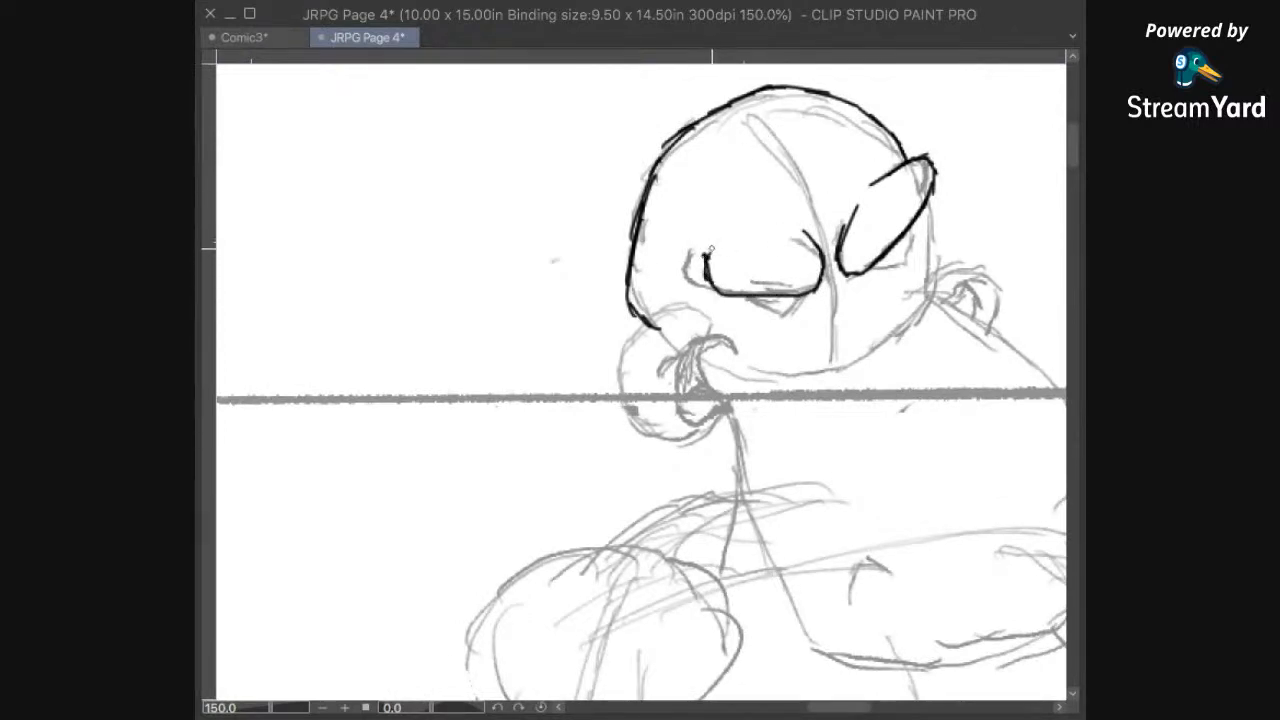
{"action": "left_click_drag", "start_coordinate": [827, 270], "coordinate": [710, 263]}
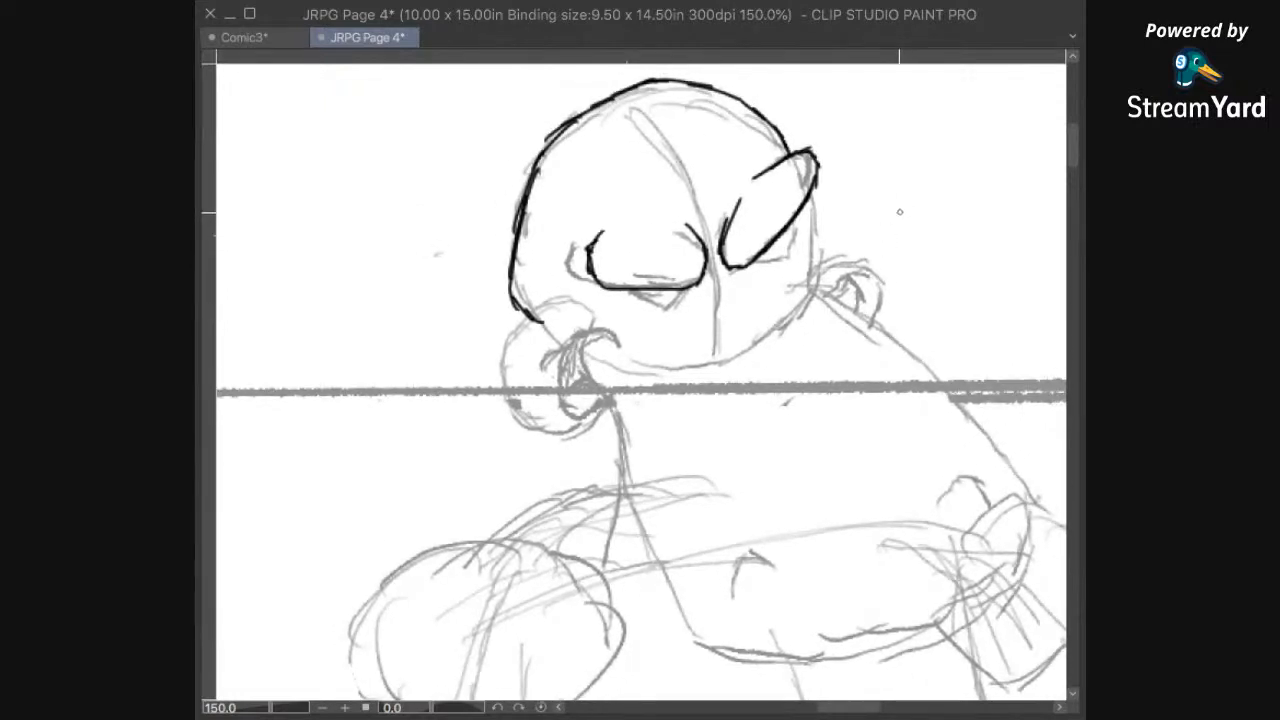
Step: Ink the narrow triangular eye beneath the right hippo's far brow
{"action": "scroll", "coordinate": [900, 210], "scroll_direction": "up", "scroll_amount": 5}
{"action": "left_click_drag", "start_coordinate": [802, 263], "coordinate": [800, 345]}
{"action": "left_click", "coordinate": [717, 304]}
{"action": "left_click", "coordinate": [706, 369], "text": "shift"}
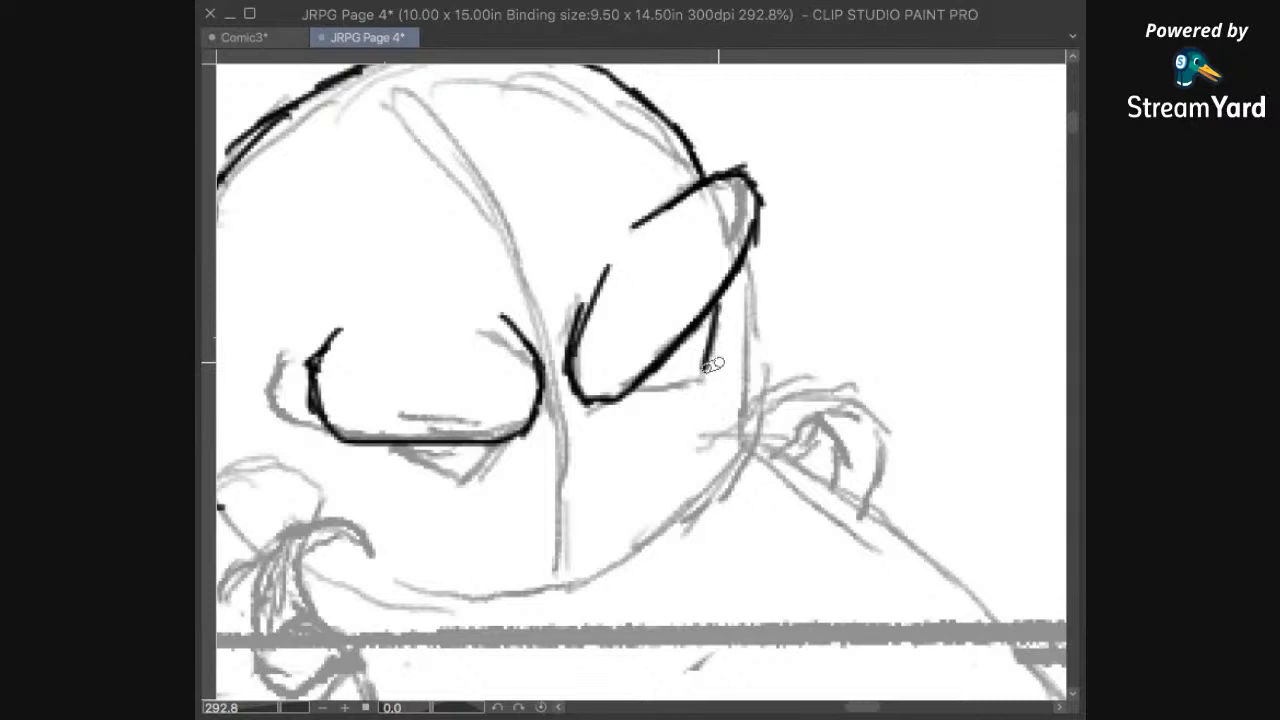
{"action": "left_click", "coordinate": [632, 391], "text": "shift"}
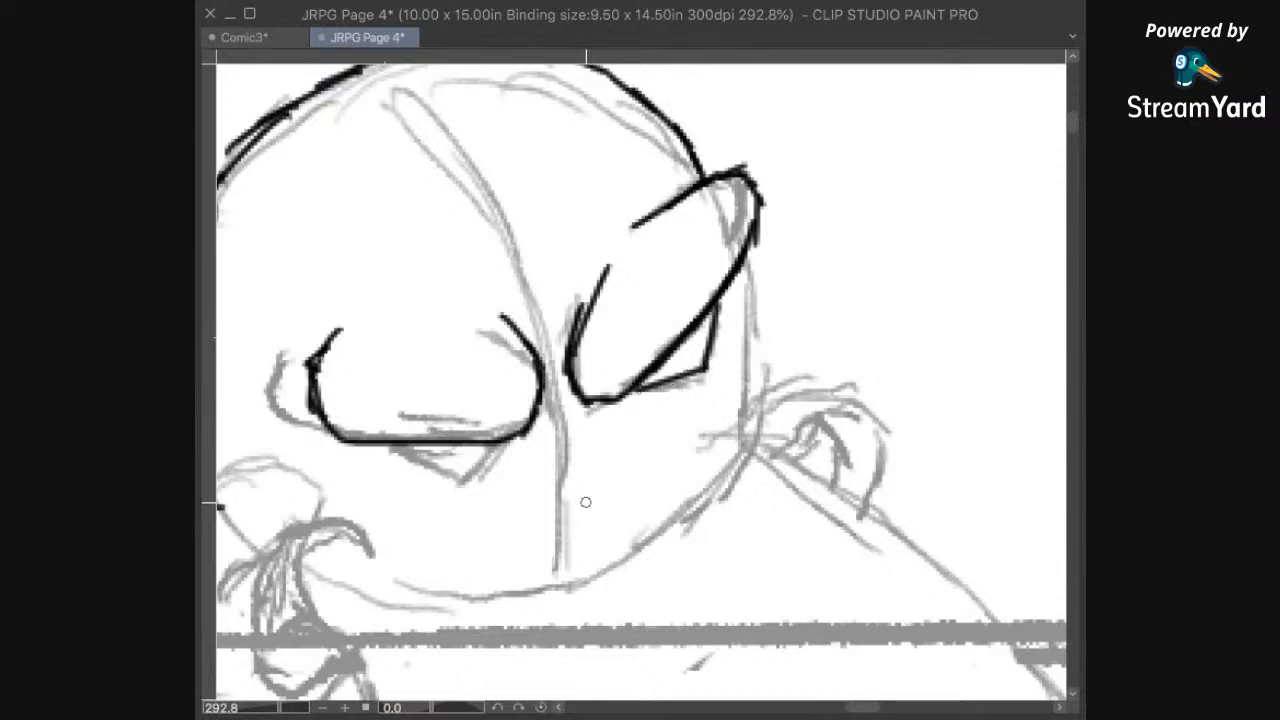
Step: Ink a shallow V-shaped eye beneath the right hippo's near brow
{"action": "mouse_move", "coordinate": [620, 420]}
{"action": "left_mouse_down"}
{"action": "mouse_move", "coordinate": [782, 512]}
{"action": "mouse_move", "coordinate": [848, 363]}
{"action": "left_mouse_up"}
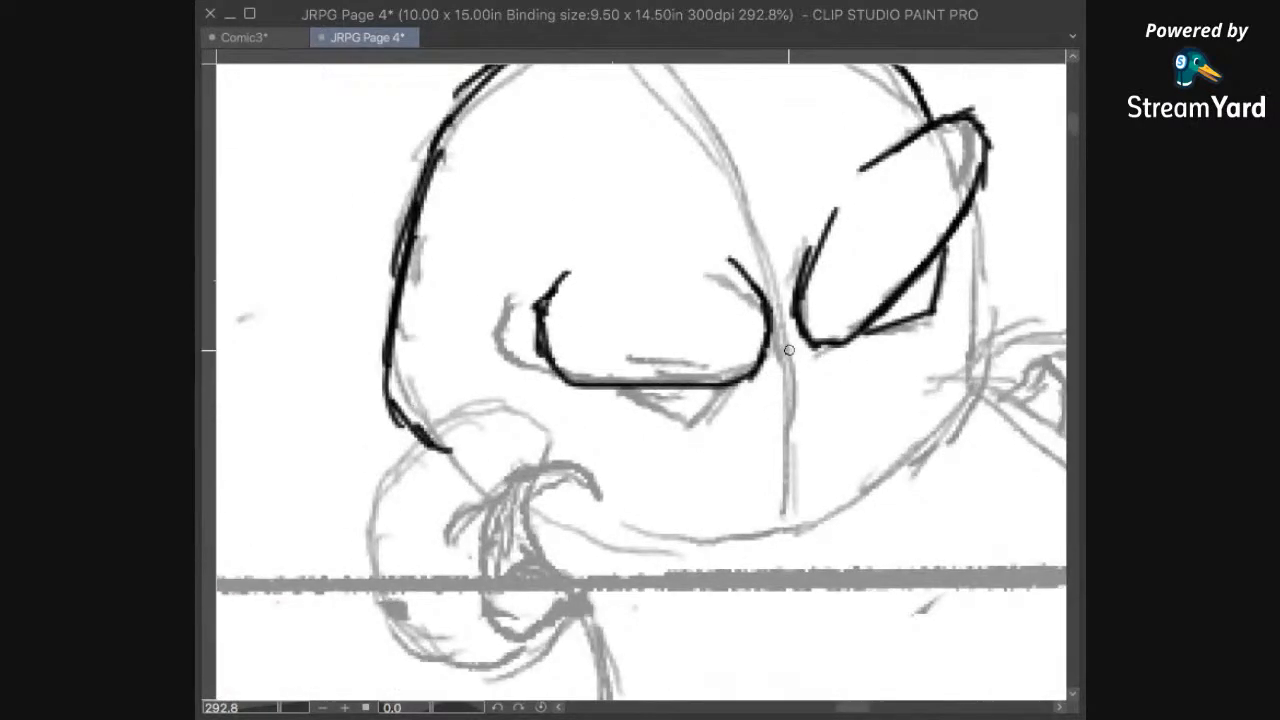
{"action": "left_click_drag", "start_coordinate": [737, 423], "coordinate": [854, 408]}
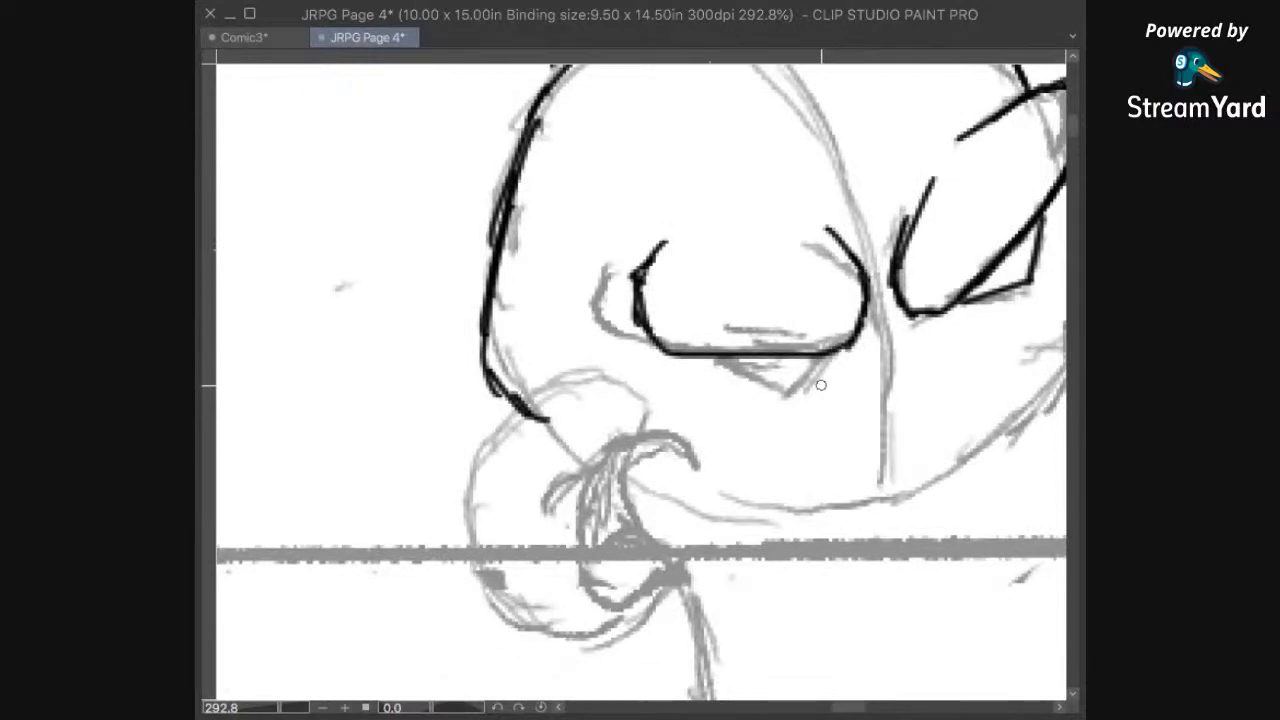
{"action": "left_click", "coordinate": [836, 354]}
{"action": "left_click", "coordinate": [752, 384]}
{"action": "left_click", "coordinate": [695, 356]}
Step: Ink the side of the face below the right hippo's far brow and the outer curve of the far ear
{"action": "mouse_move", "coordinate": [901, 427]}
{"action": "left_mouse_down"}
{"action": "mouse_move", "coordinate": [886, 418]}
{"action": "mouse_move", "coordinate": [828, 488]}
{"action": "mouse_move", "coordinate": [808, 451]}
{"action": "mouse_move", "coordinate": [885, 315]}
{"action": "left_mouse_up"}
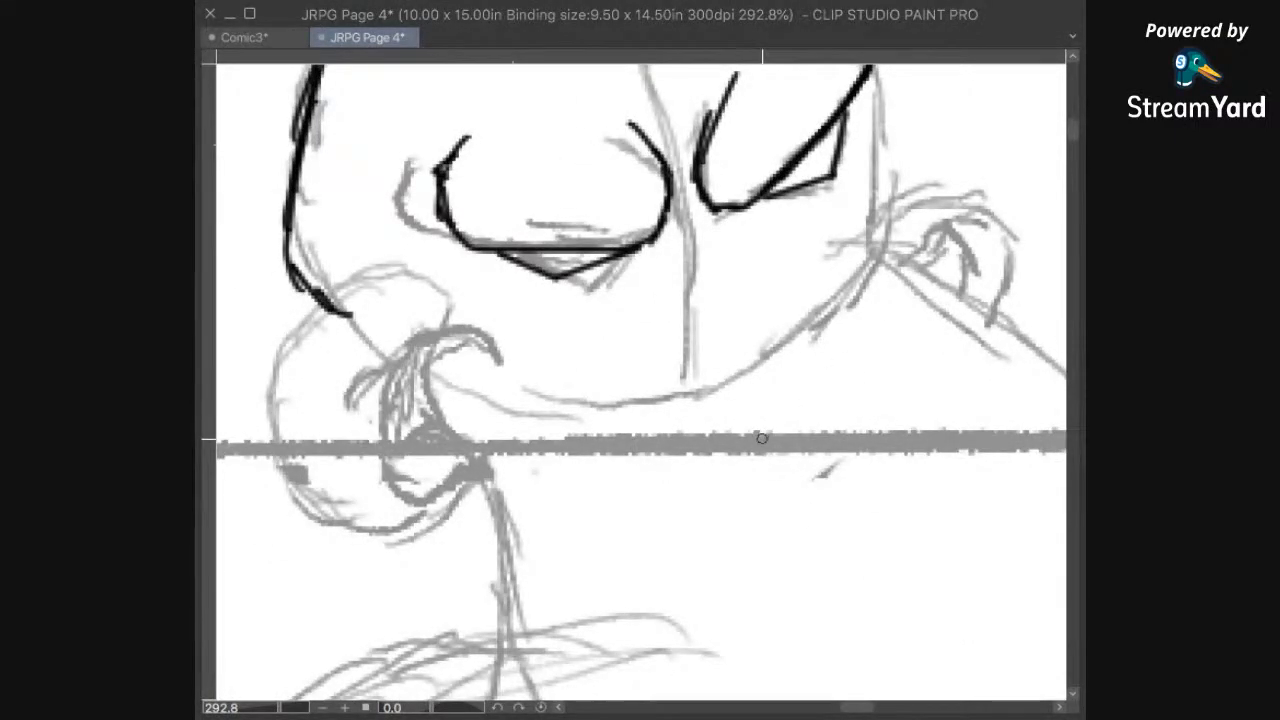
{"action": "mouse_move", "coordinate": [859, 363]}
{"action": "left_mouse_down"}
{"action": "mouse_move", "coordinate": [731, 603]}
{"action": "mouse_move", "coordinate": [682, 533]}
{"action": "left_mouse_up"}
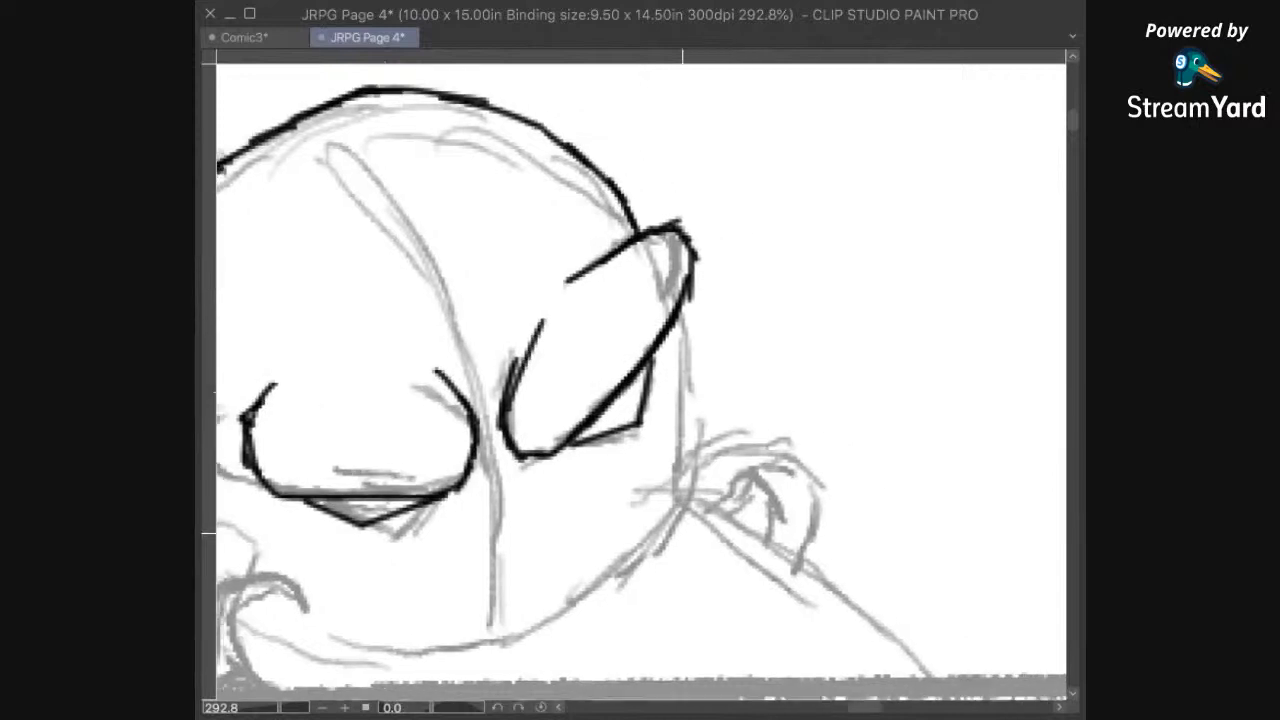
{"action": "left_click_drag", "start_coordinate": [699, 369], "coordinate": [737, 275]}
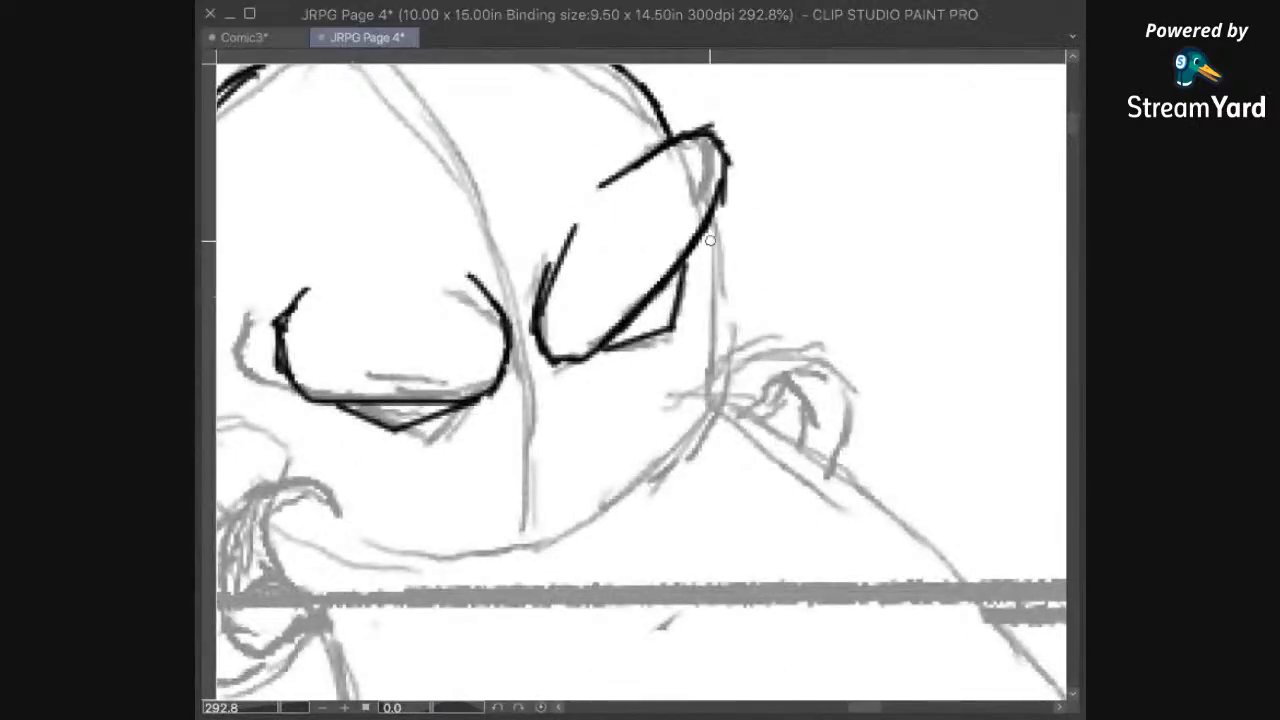
{"action": "left_click_drag", "start_coordinate": [706, 229], "coordinate": [710, 391]}
{"action": "mouse_move", "coordinate": [758, 429]}
{"action": "left_mouse_down"}
{"action": "mouse_move", "coordinate": [866, 214]}
{"action": "mouse_move", "coordinate": [731, 393]}
{"action": "mouse_move", "coordinate": [810, 370]}
{"action": "mouse_move", "coordinate": [800, 297]}
{"action": "mouse_move", "coordinate": [868, 305]}
{"action": "mouse_move", "coordinate": [889, 338]}
{"action": "mouse_move", "coordinate": [880, 390]}
{"action": "left_mouse_up"}
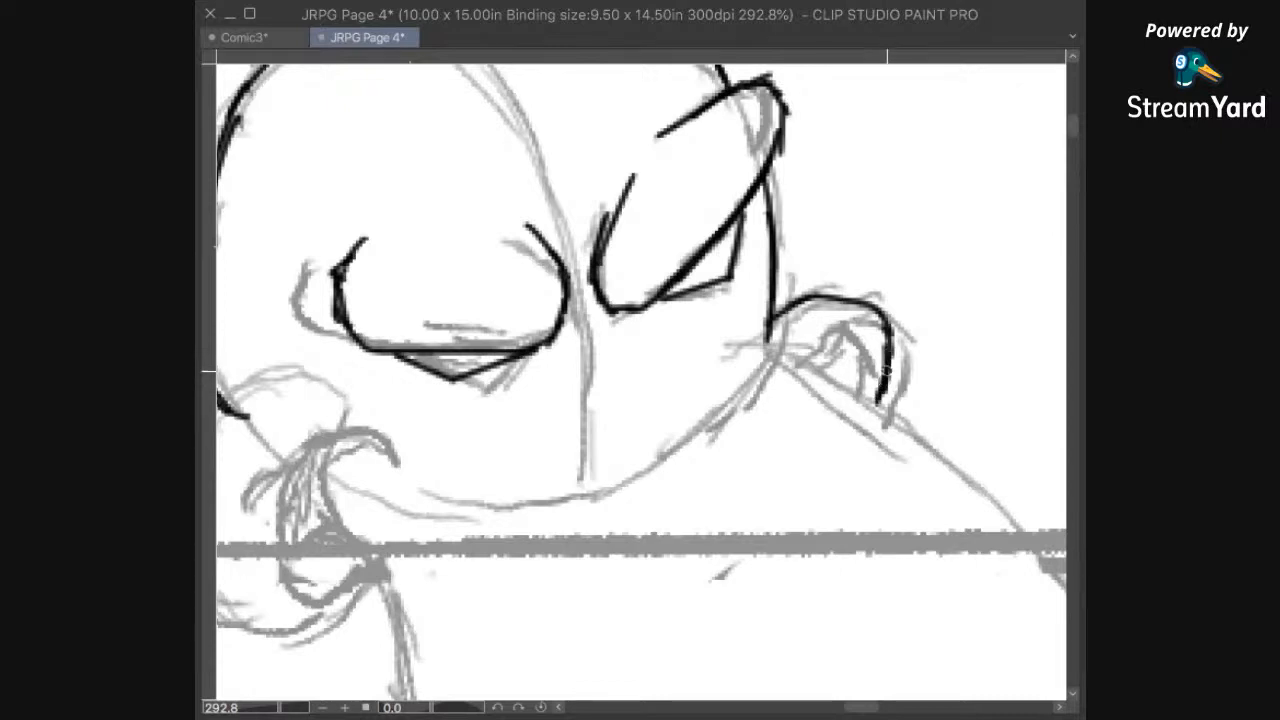
Step: Ink the outer contour of the right hippo's near ear, from the base of the skull round to the top of the jaw
{"action": "left_click_drag", "start_coordinate": [605, 496], "coordinate": [820, 460]}
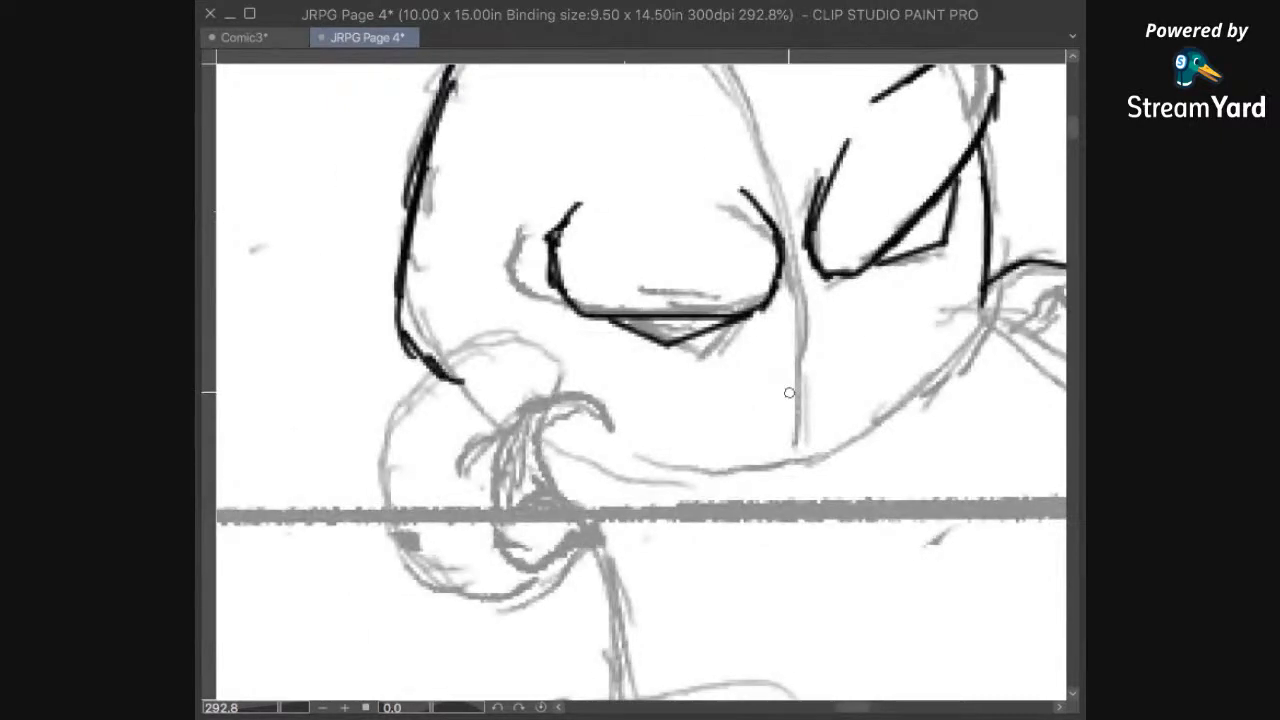
{"action": "mouse_move", "coordinate": [437, 365]}
{"action": "left_mouse_down"}
{"action": "mouse_move", "coordinate": [361, 458]}
{"action": "mouse_move", "coordinate": [377, 435]}
{"action": "mouse_move", "coordinate": [377, 493]}
{"action": "mouse_move", "coordinate": [378, 482]}
{"action": "mouse_move", "coordinate": [395, 537]}
{"action": "mouse_move", "coordinate": [437, 590]}
{"action": "left_mouse_up"}
{"action": "key", "text": "e"}
{"action": "key", "text": "p"}
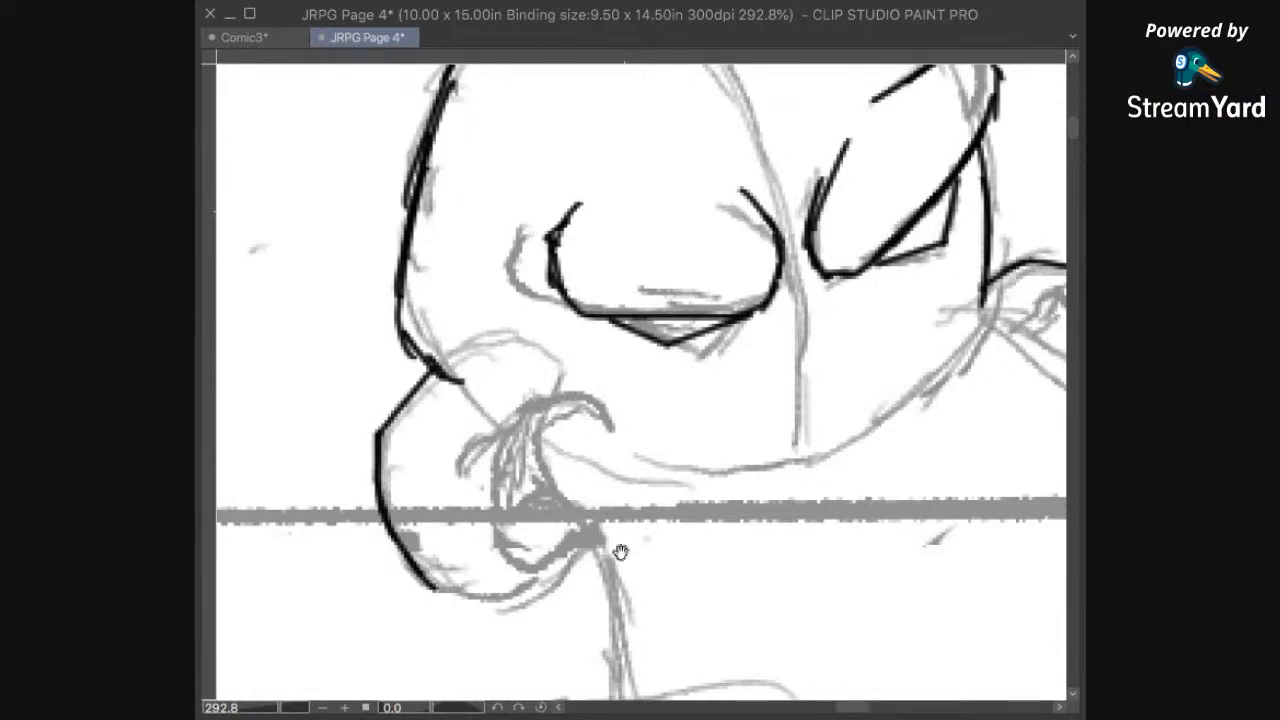
{"action": "mouse_move", "coordinate": [711, 443]}
{"action": "left_mouse_down"}
{"action": "mouse_move", "coordinate": [753, 298]}
{"action": "mouse_move", "coordinate": [597, 298]}
{"action": "left_mouse_up"}
{"action": "mouse_move", "coordinate": [320, 445]}
{"action": "left_mouse_down"}
{"action": "mouse_move", "coordinate": [430, 454]}
{"action": "mouse_move", "coordinate": [487, 396]}
{"action": "left_mouse_up"}
{"action": "left_click_drag", "start_coordinate": [519, 451], "coordinate": [609, 443]}
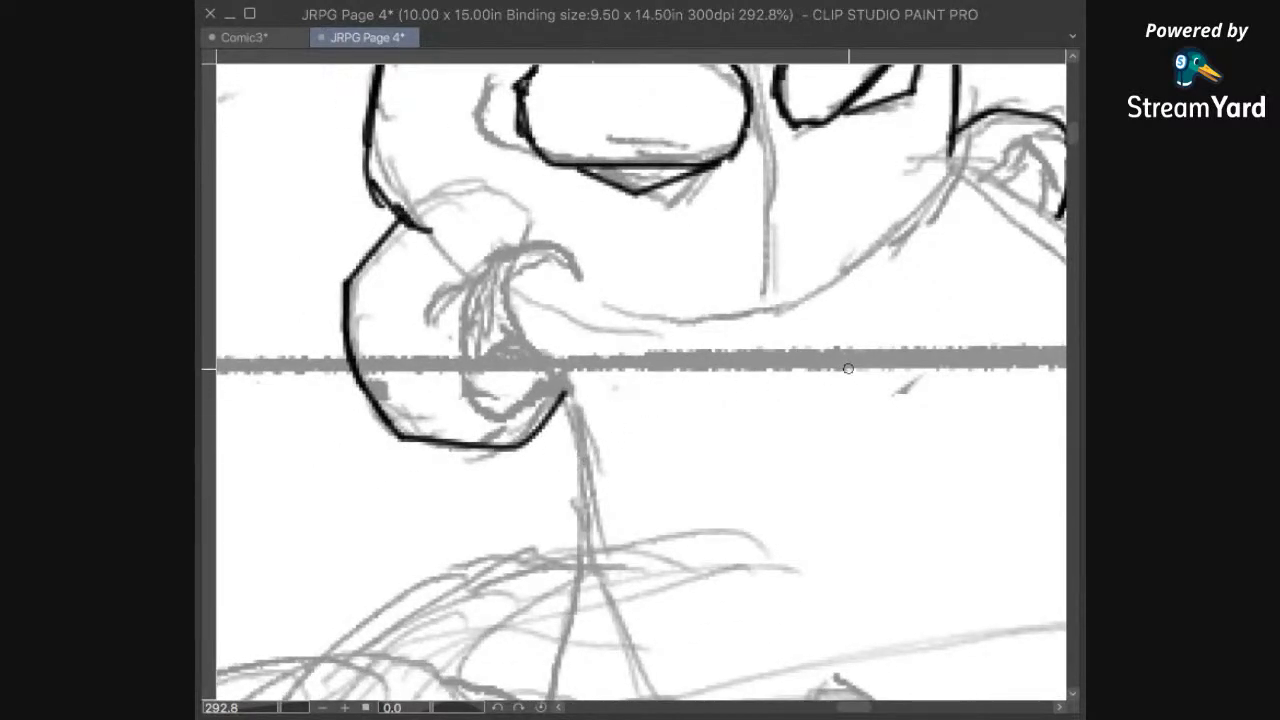
{"action": "scroll", "coordinate": [829, 423], "scroll_direction": "down", "scroll_amount": 3}
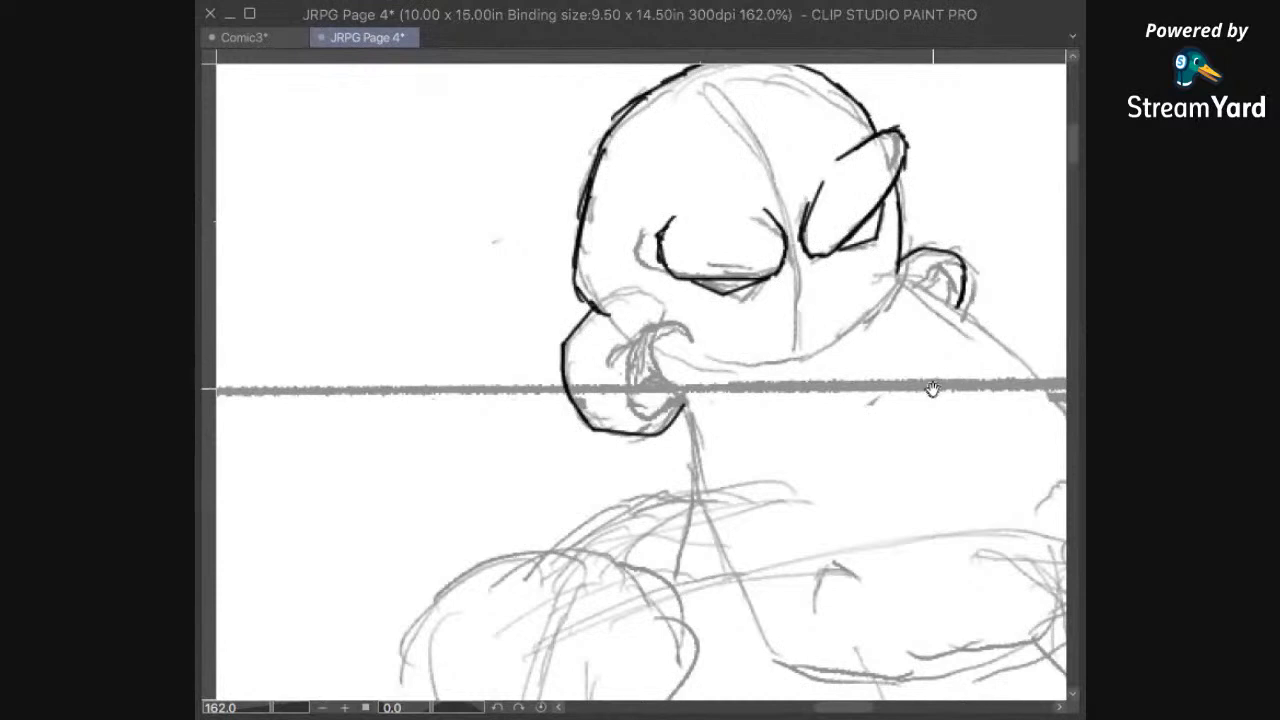
{"action": "left_click_drag", "start_coordinate": [931, 386], "coordinate": [869, 441]}
{"action": "left_click_drag", "start_coordinate": [831, 479], "coordinate": [914, 426]}
{"action": "mouse_move", "coordinate": [847, 458]}
{"action": "left_mouse_down"}
{"action": "mouse_move", "coordinate": [873, 416]}
{"action": "mouse_move", "coordinate": [848, 412]}
{"action": "left_mouse_up"}
{"action": "left_click_drag", "start_coordinate": [982, 395], "coordinate": [914, 322]}
{"action": "left_click_drag", "start_coordinate": [912, 226], "coordinate": [903, 331]}
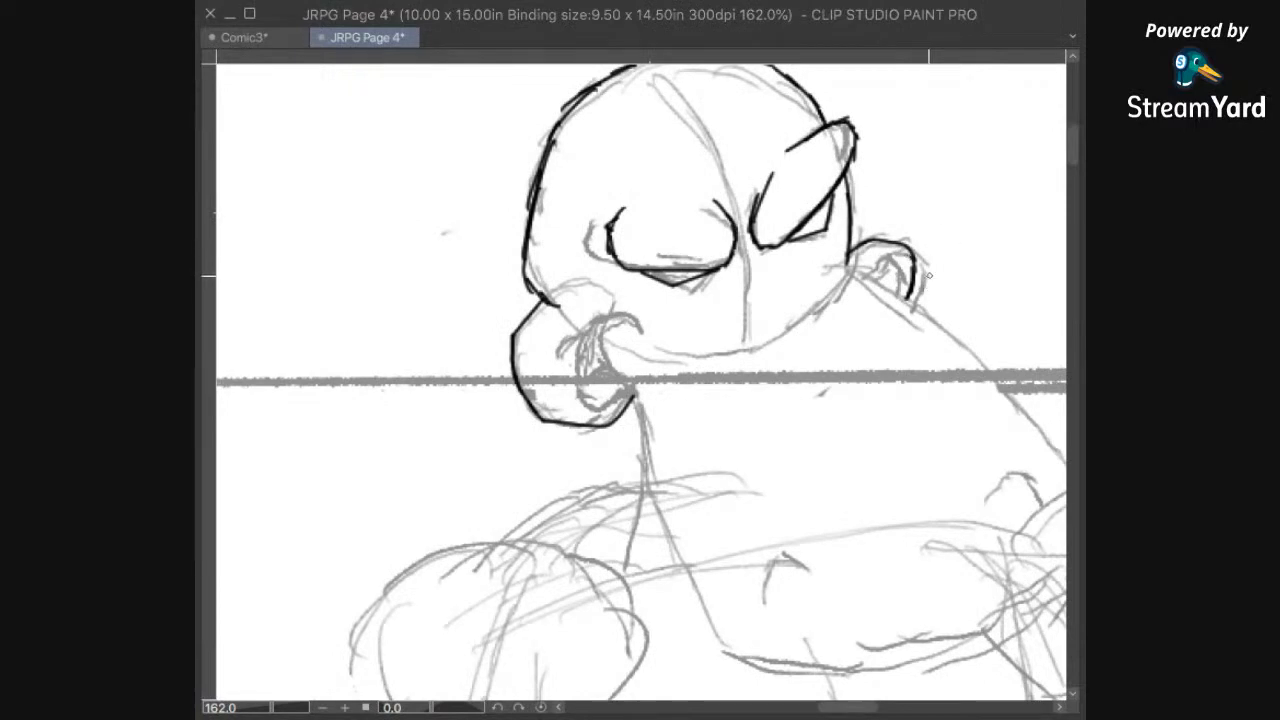
Step: Ink the inner folds of the right hippo's far ear and the angular opening inside the near ear
{"action": "scroll", "coordinate": [931, 290], "scroll_direction": "up", "scroll_amount": 4}
{"action": "mouse_move", "coordinate": [808, 265]}
{"action": "left_mouse_down"}
{"action": "mouse_move", "coordinate": [800, 276]}
{"action": "mouse_move", "coordinate": [818, 240]}
{"action": "mouse_move", "coordinate": [806, 262]}
{"action": "mouse_move", "coordinate": [853, 232]}
{"action": "mouse_move", "coordinate": [870, 262]}
{"action": "mouse_move", "coordinate": [849, 319]}
{"action": "mouse_move", "coordinate": [828, 271]}
{"action": "mouse_move", "coordinate": [829, 312]}
{"action": "left_mouse_up"}
{"action": "mouse_move", "coordinate": [706, 528]}
{"action": "left_mouse_down"}
{"action": "mouse_move", "coordinate": [813, 410]}
{"action": "mouse_move", "coordinate": [817, 452]}
{"action": "left_mouse_up"}
{"action": "left_click", "coordinate": [824, 337], "text": "alt"}
{"action": "mouse_move", "coordinate": [680, 504]}
{"action": "left_mouse_down"}
{"action": "mouse_move", "coordinate": [747, 467]}
{"action": "mouse_move", "coordinate": [737, 536]}
{"action": "left_mouse_up"}
{"action": "mouse_move", "coordinate": [621, 438]}
{"action": "left_mouse_down"}
{"action": "mouse_move", "coordinate": [594, 372]}
{"action": "mouse_move", "coordinate": [556, 392]}
{"action": "left_mouse_up"}
{"action": "mouse_move", "coordinate": [552, 447]}
{"action": "left_mouse_down"}
{"action": "mouse_move", "coordinate": [596, 466]}
{"action": "mouse_move", "coordinate": [627, 440]}
{"action": "left_mouse_up"}
{"action": "left_click_drag", "start_coordinate": [547, 390], "coordinate": [581, 447]}
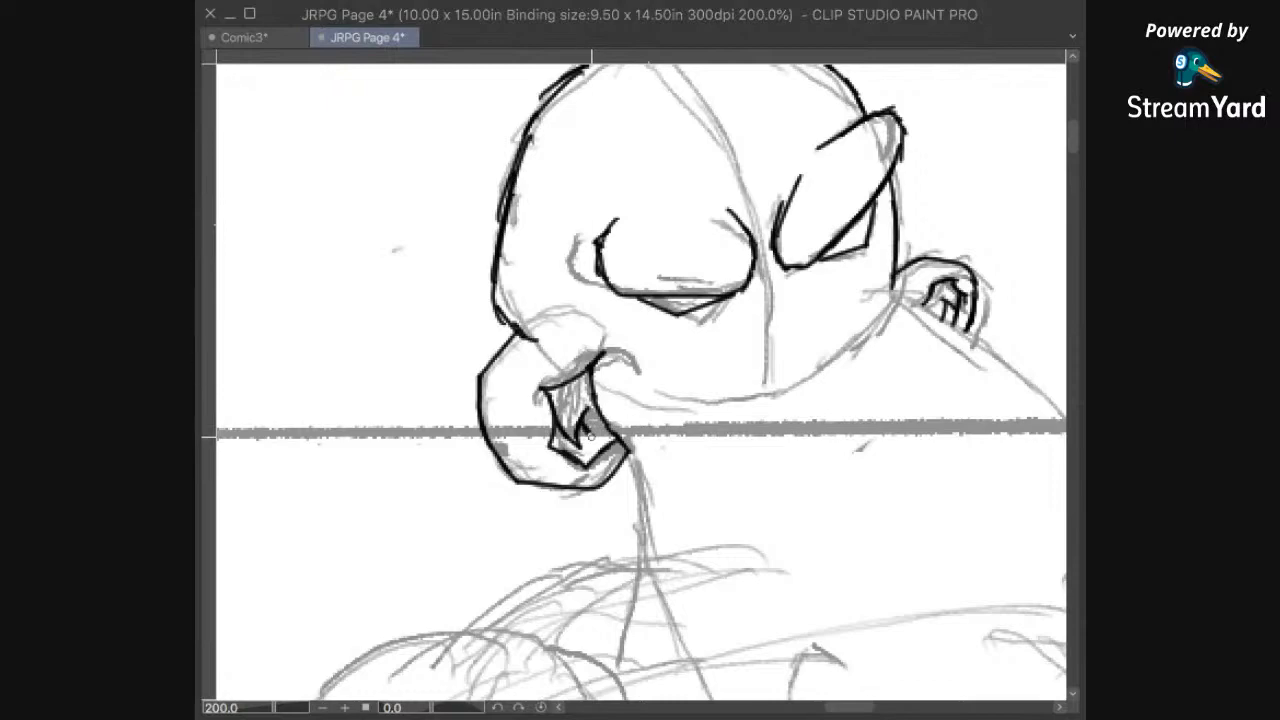
{"action": "mouse_move", "coordinate": [757, 480]}
{"action": "left_mouse_down"}
{"action": "mouse_move", "coordinate": [779, 307]}
{"action": "mouse_move", "coordinate": [665, 328]}
{"action": "mouse_move", "coordinate": [729, 221]}
{"action": "left_mouse_up"}
{"action": "left_click_drag", "start_coordinate": [912, 256], "coordinate": [848, 305]}
{"action": "key", "text": "ctrl+z"}
Step: Ink the right hippo's broad muzzle outline from the far ear around the chin and up to the near ear, and save the file
{"action": "scroll", "coordinate": [910, 285], "scroll_direction": "down", "scroll_amount": 5}
{"action": "left_click_drag", "start_coordinate": [938, 330], "coordinate": [637, 485]}
{"action": "mouse_move", "coordinate": [538, 312]}
{"action": "left_mouse_down"}
{"action": "mouse_move", "coordinate": [528, 318]}
{"action": "mouse_move", "coordinate": [556, 341]}
{"action": "left_mouse_up"}
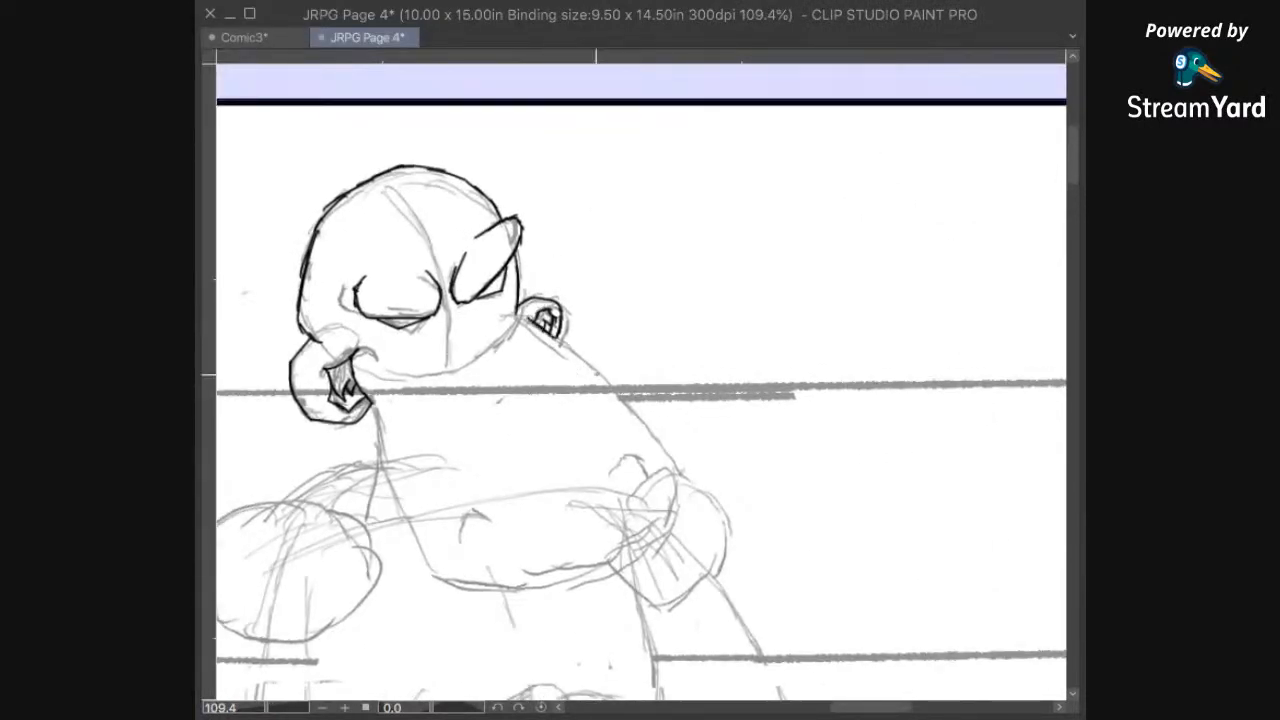
{"action": "left_click", "coordinate": [682, 465], "text": "shift"}
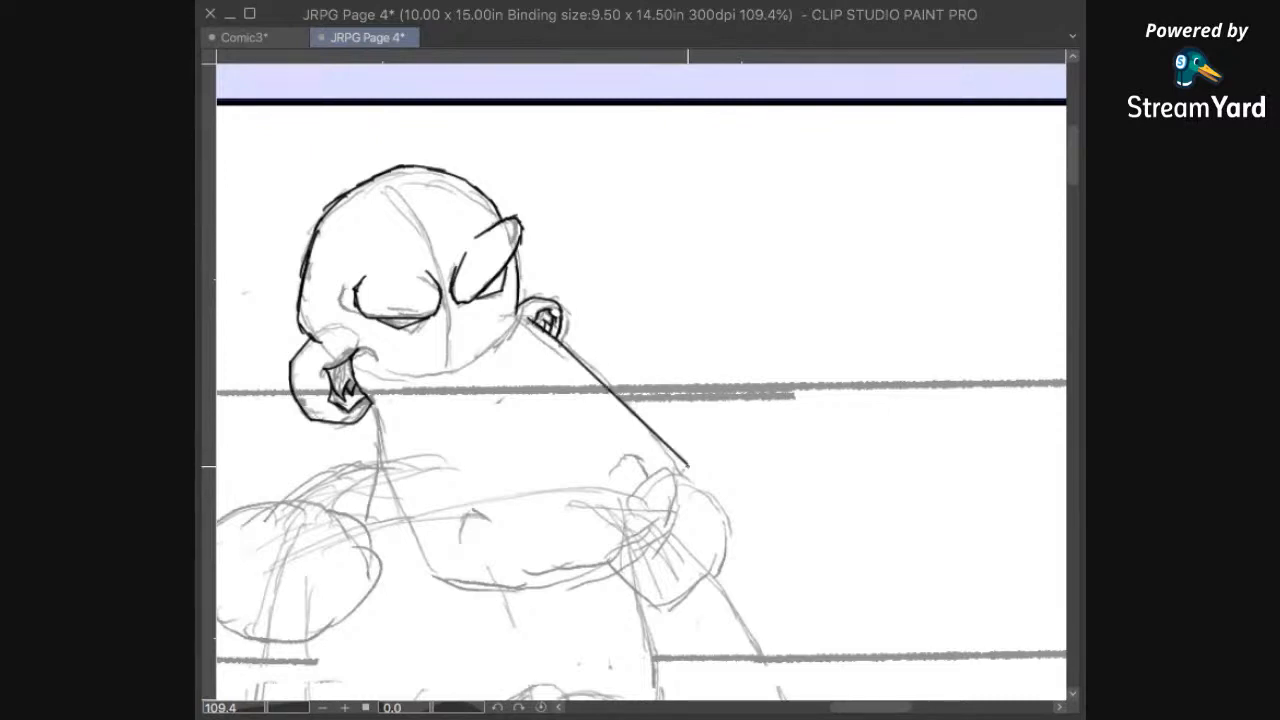
{"action": "left_click_drag", "start_coordinate": [687, 465], "coordinate": [669, 507]}
{"action": "left_click_drag", "start_coordinate": [537, 487], "coordinate": [577, 457]}
{"action": "mouse_move", "coordinate": [405, 366]}
{"action": "left_mouse_down"}
{"action": "mouse_move", "coordinate": [431, 458]}
{"action": "mouse_move", "coordinate": [485, 547]}
{"action": "mouse_move", "coordinate": [499, 496]}
{"action": "mouse_move", "coordinate": [585, 503]}
{"action": "mouse_move", "coordinate": [639, 490]}
{"action": "mouse_move", "coordinate": [718, 410]}
{"action": "left_mouse_up"}
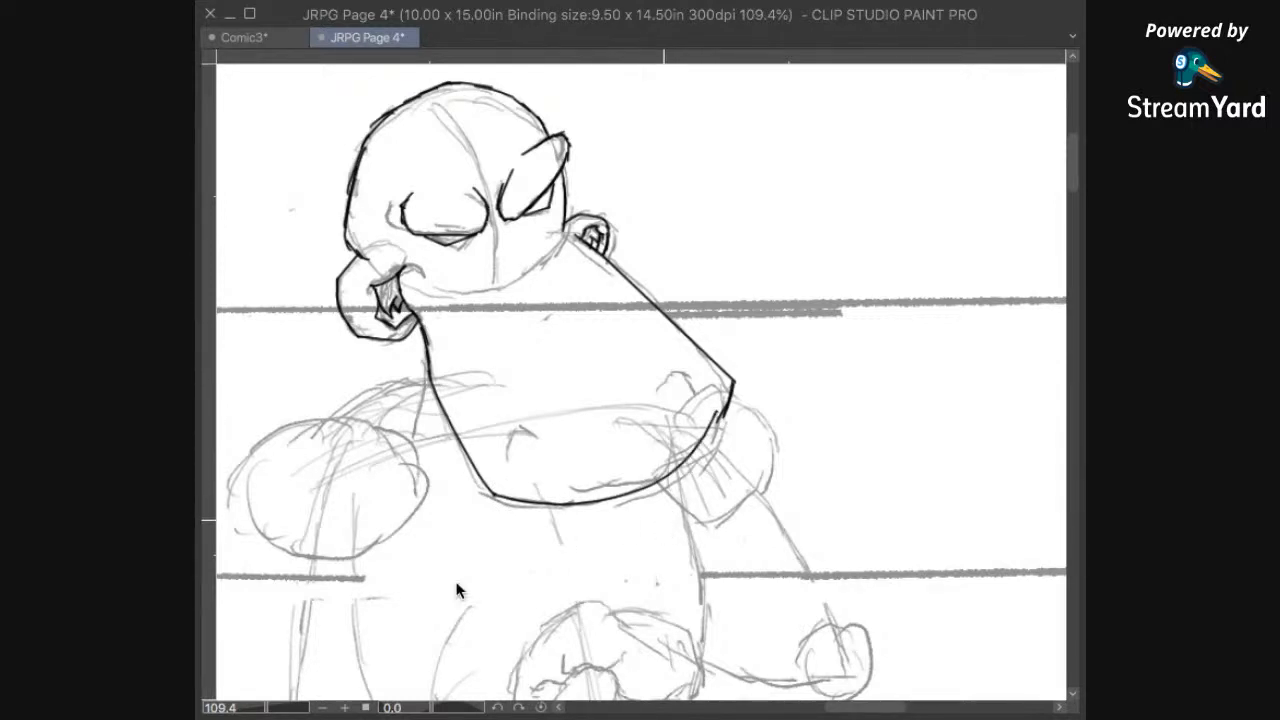
{"action": "key", "text": "ctrl+s"}
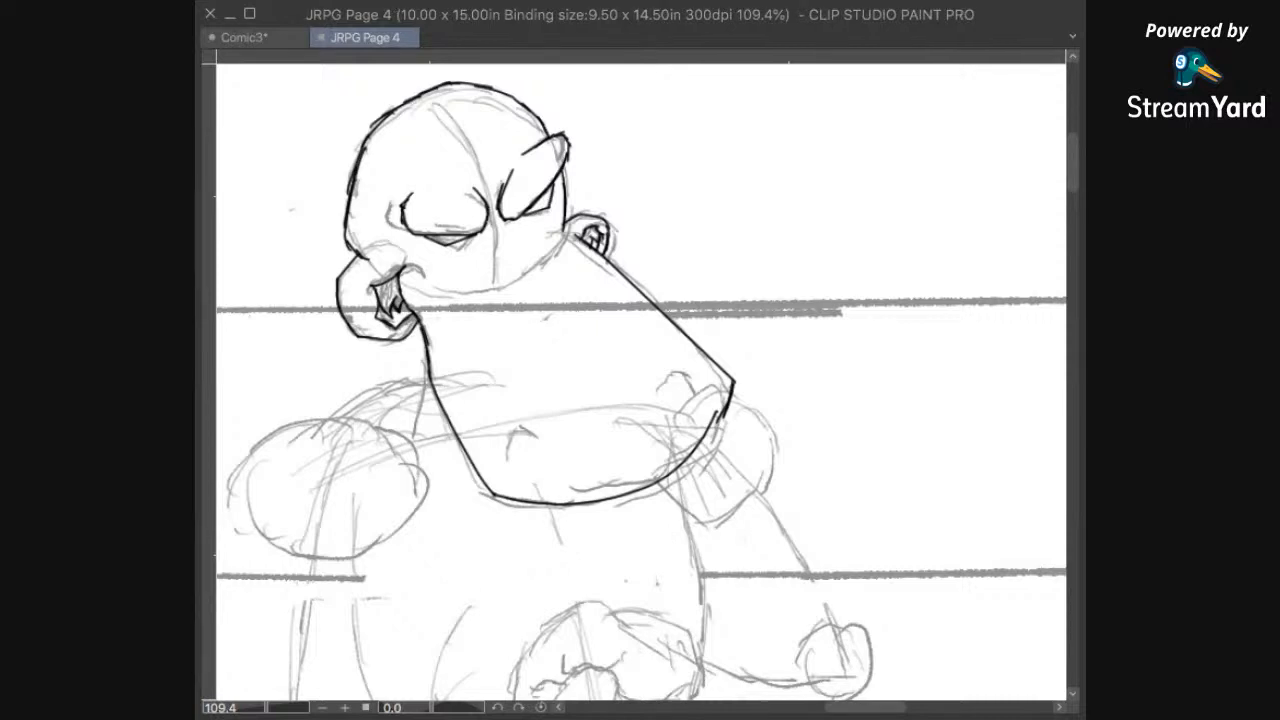